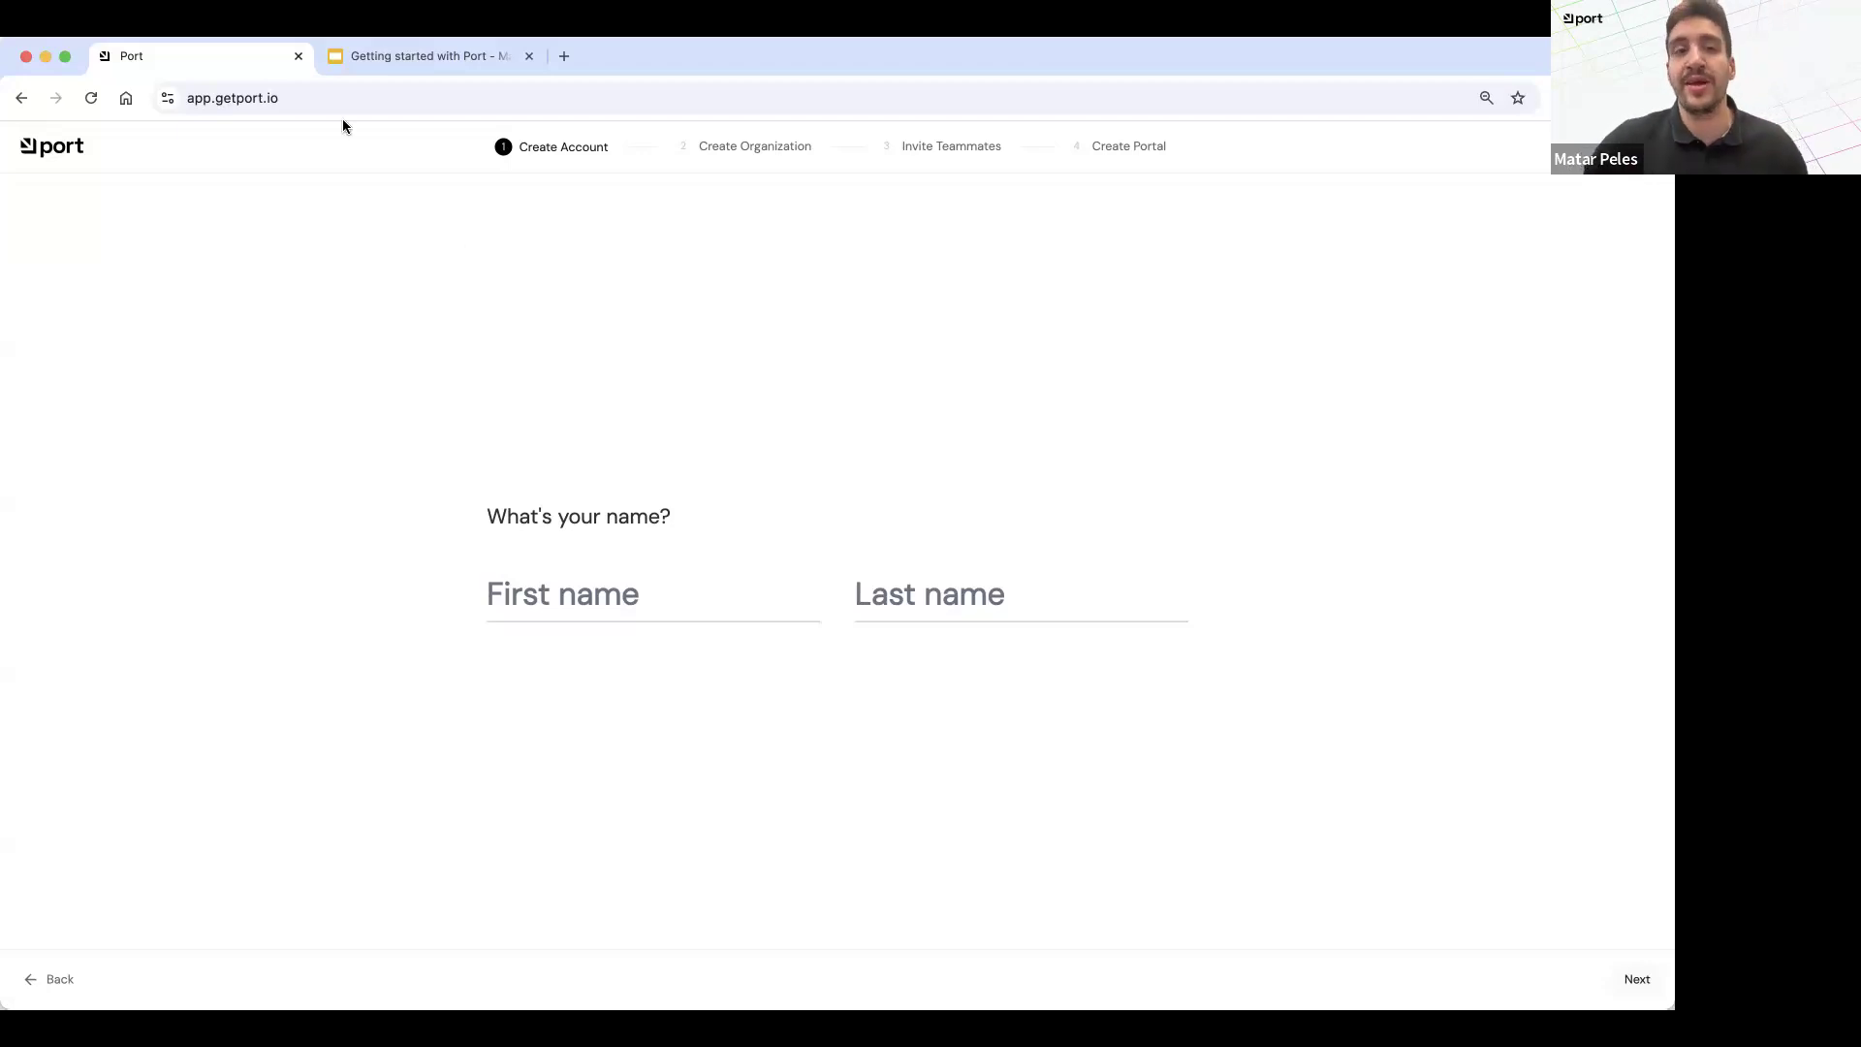
# Step: Enter the account owner's first and last name and continue to the organization setup
pyautogui.click(601, 569)
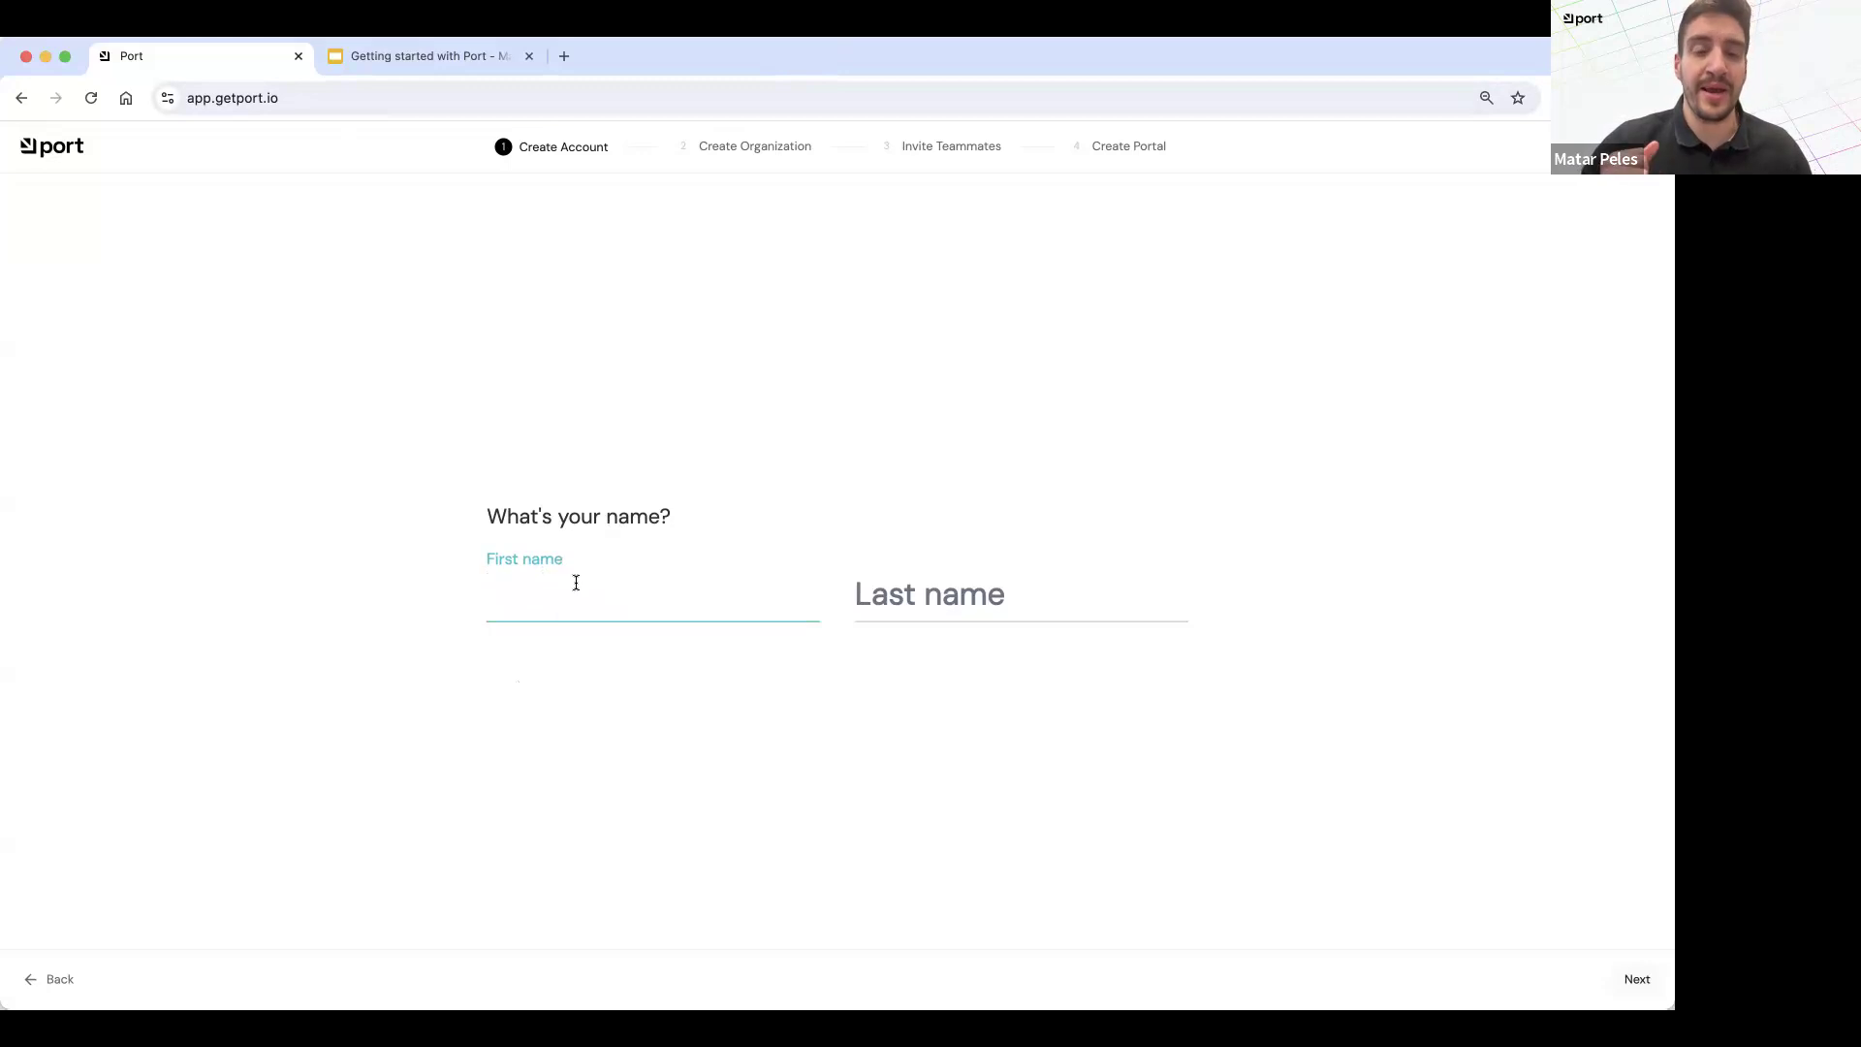
pyautogui.write('Matar')
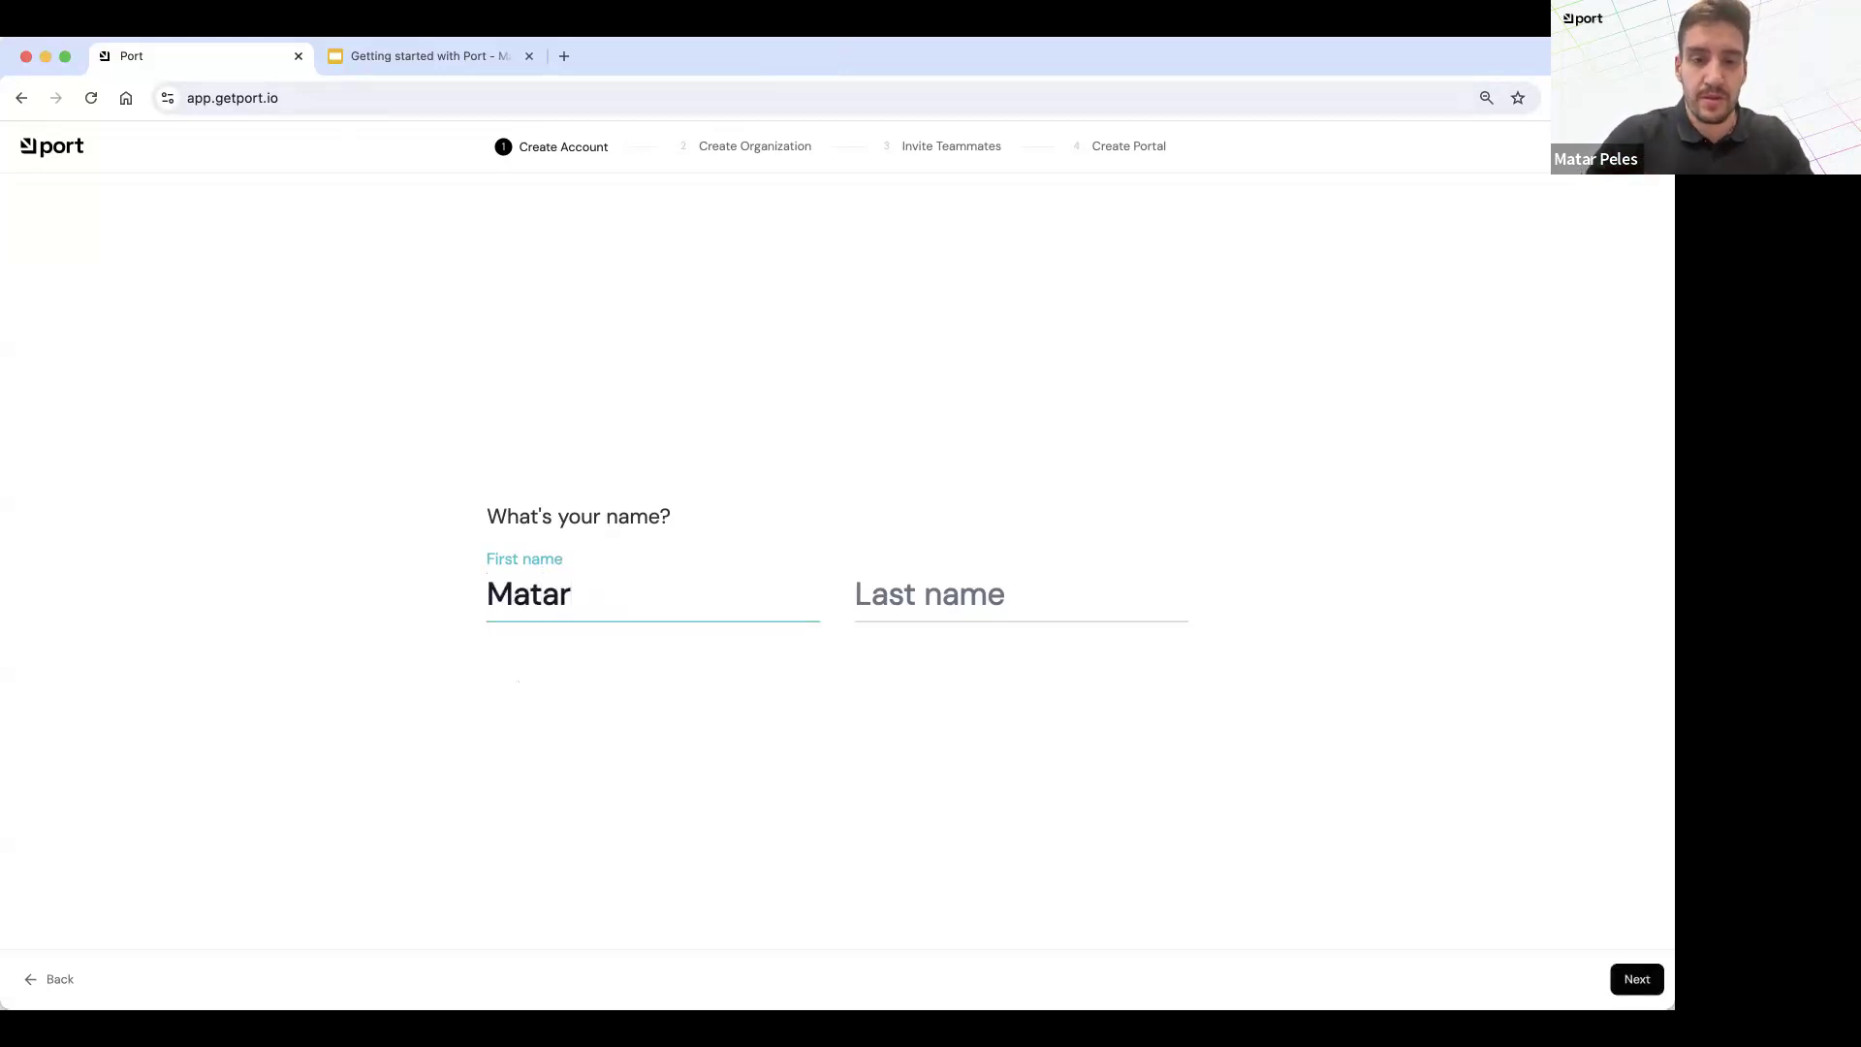
pyautogui.press('Tab')
pyautogui.write('Peles')
pyautogui.click(1628, 982)
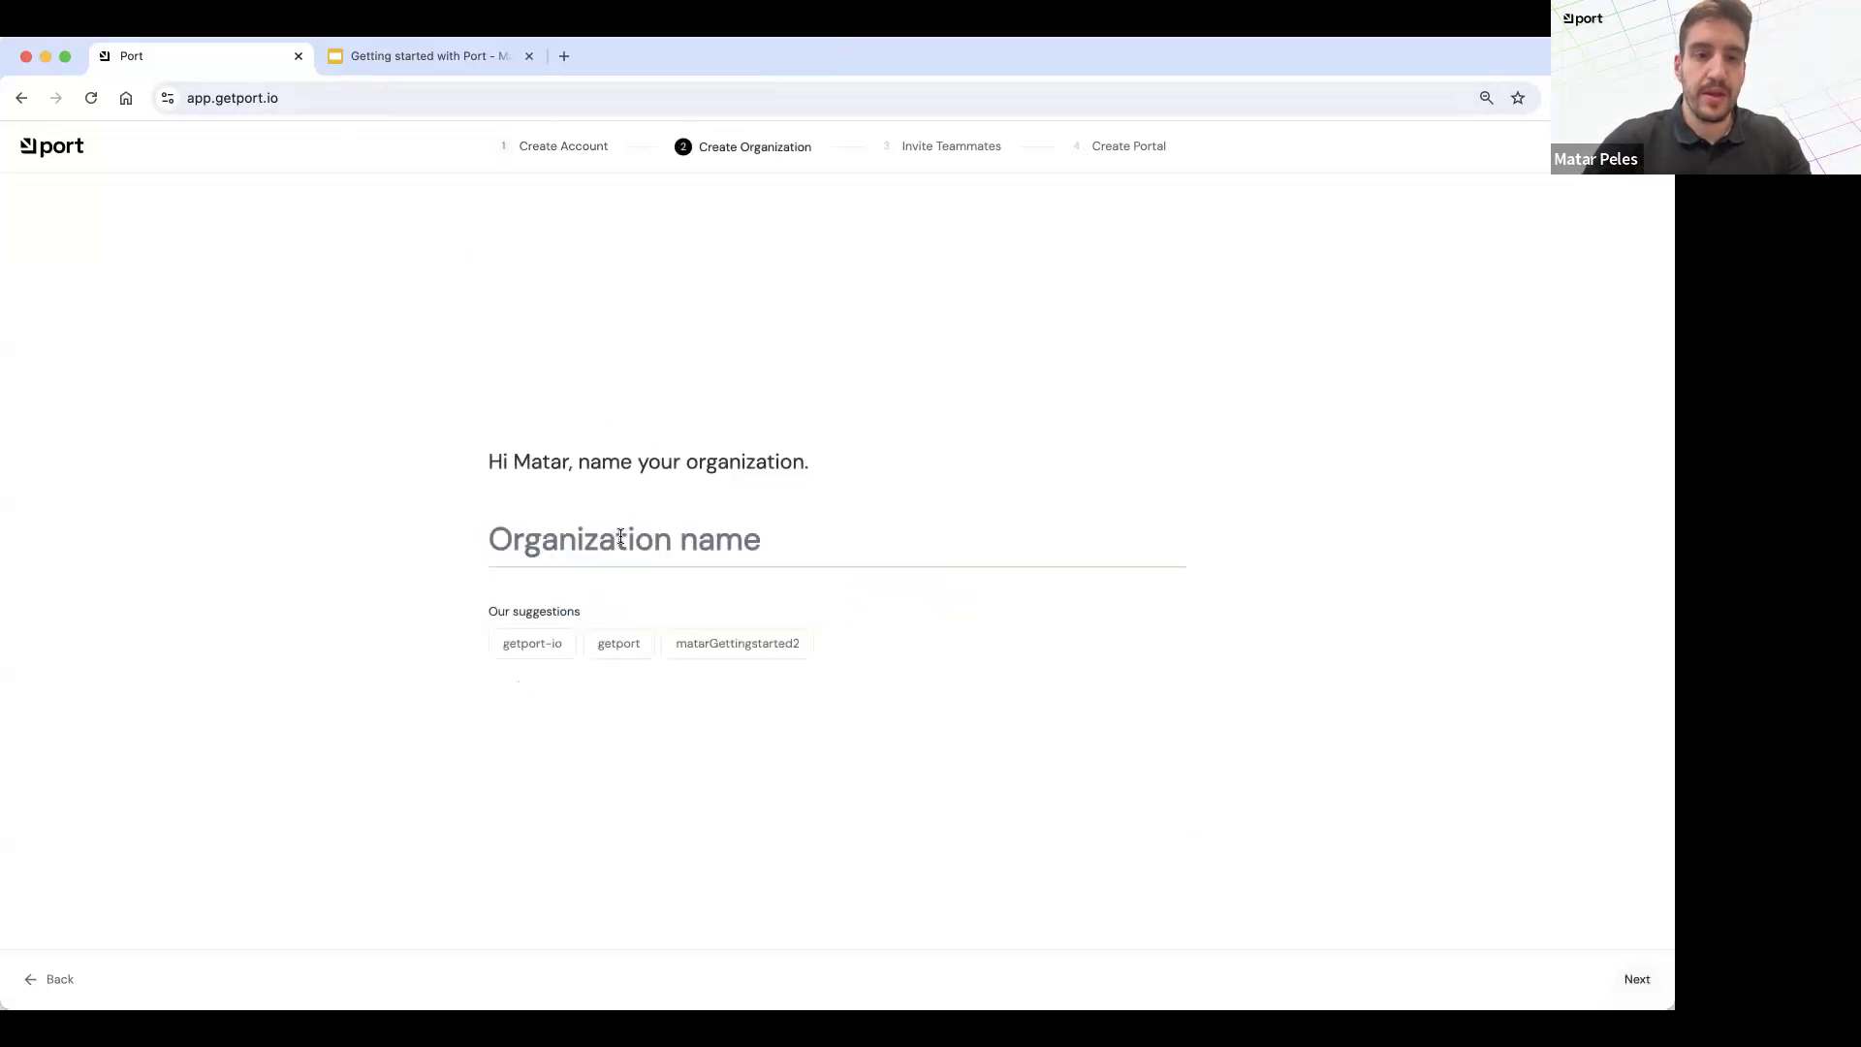
# Step: Name the organization with the account owner's first name followed by "s-getting-started-web" and continue
pyautogui.click(621, 536)
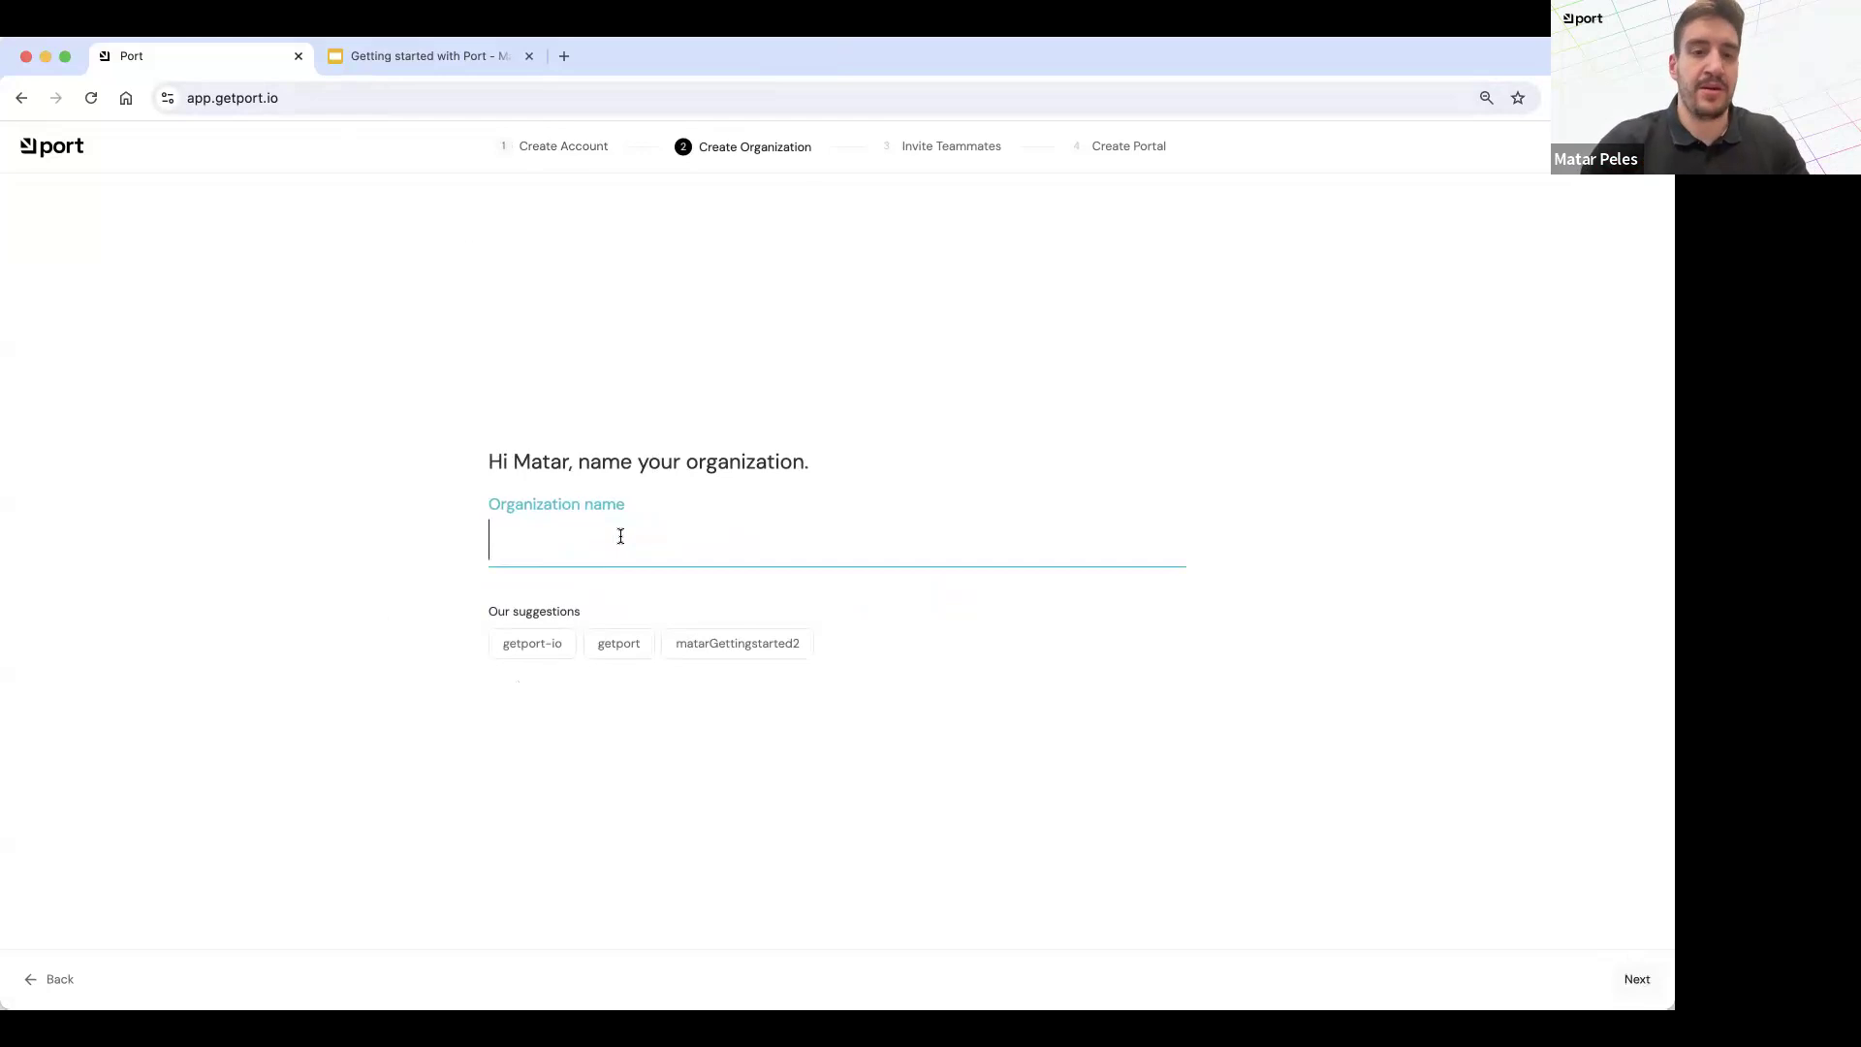
pyautogui.write('Matars-g')
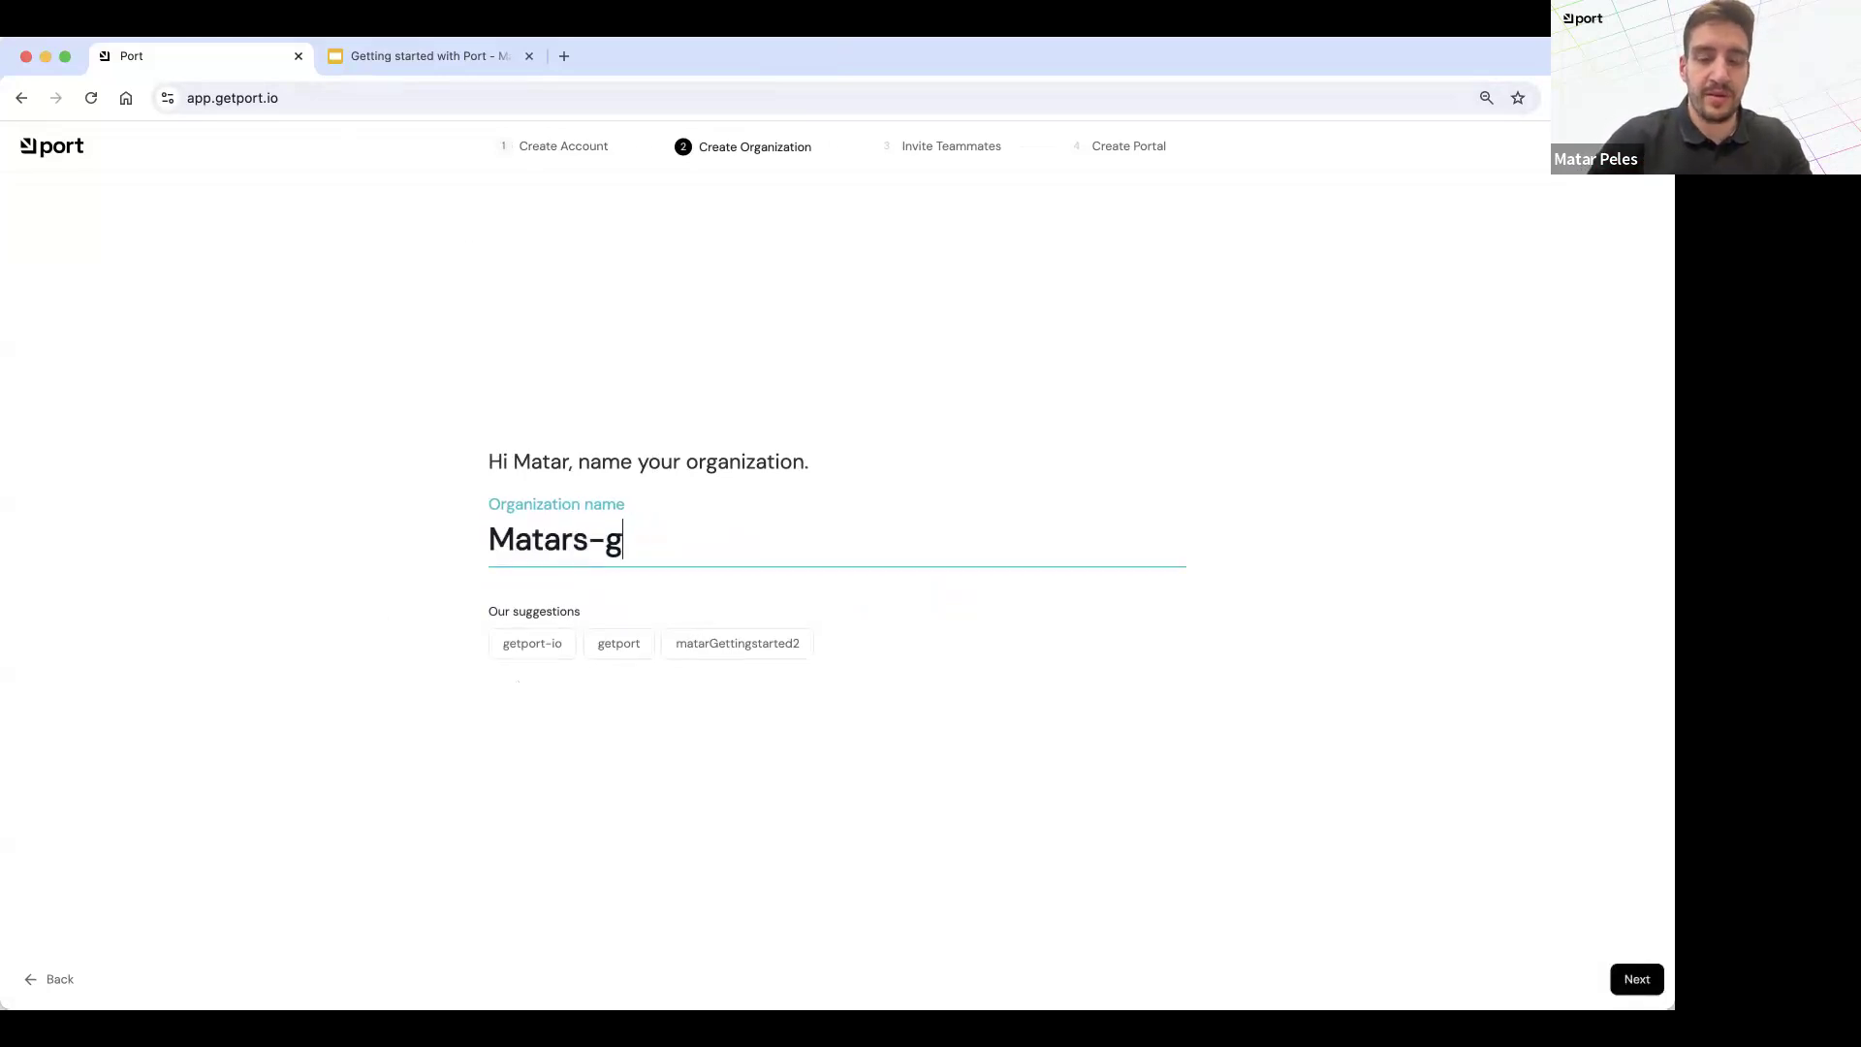
pyautogui.write('etting-started-')
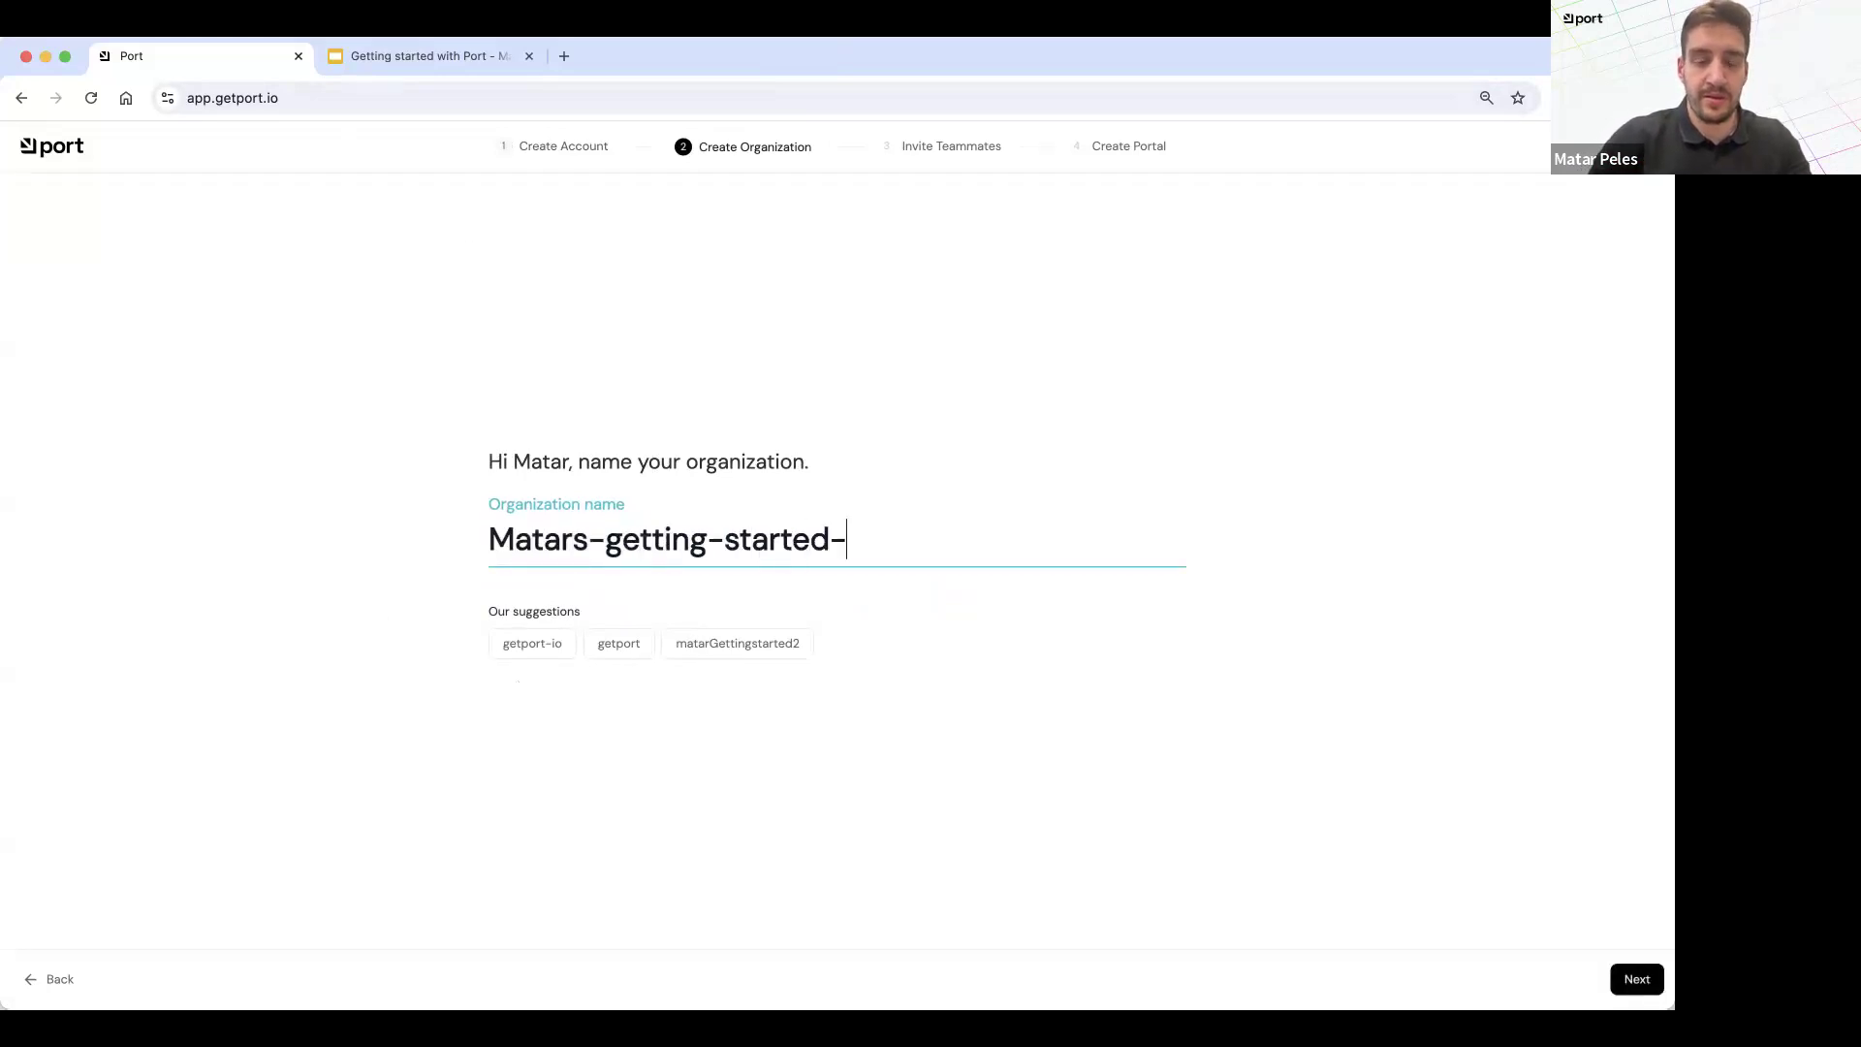
pyautogui.write('web')
pyautogui.click(861, 770)
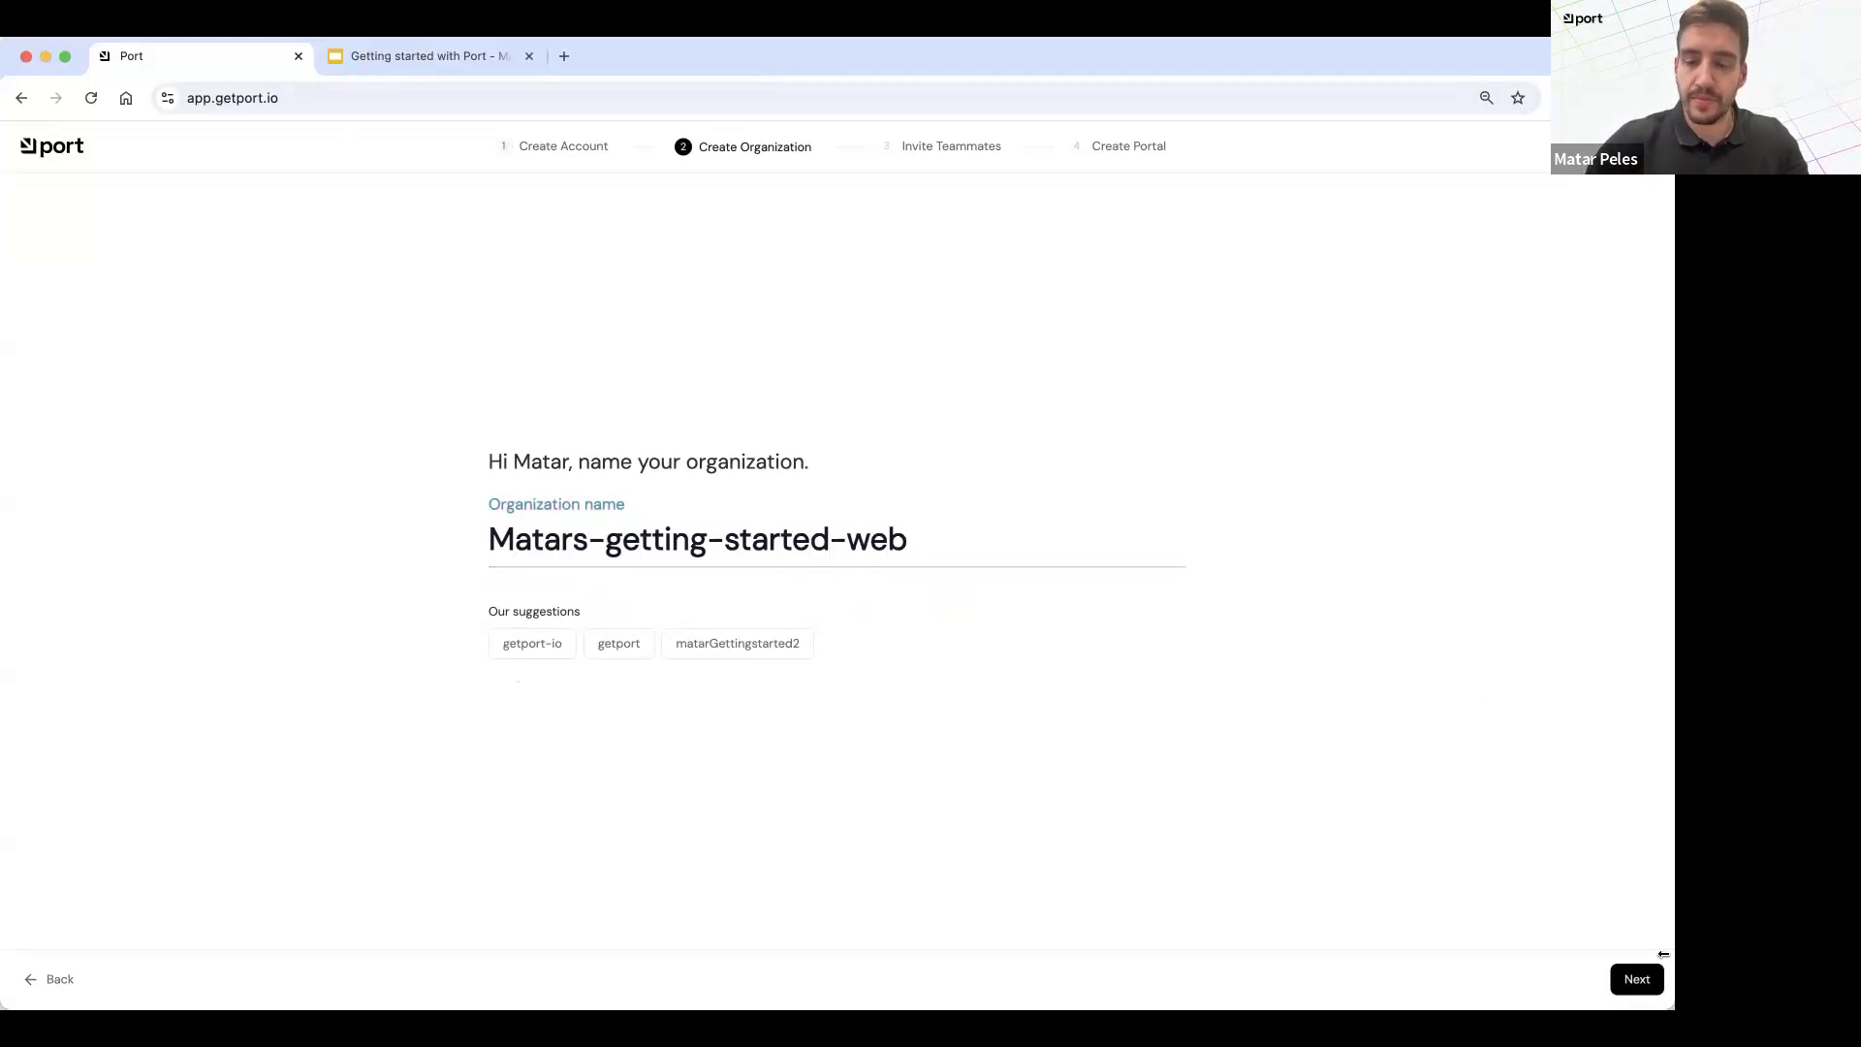
pyautogui.click(1638, 979)
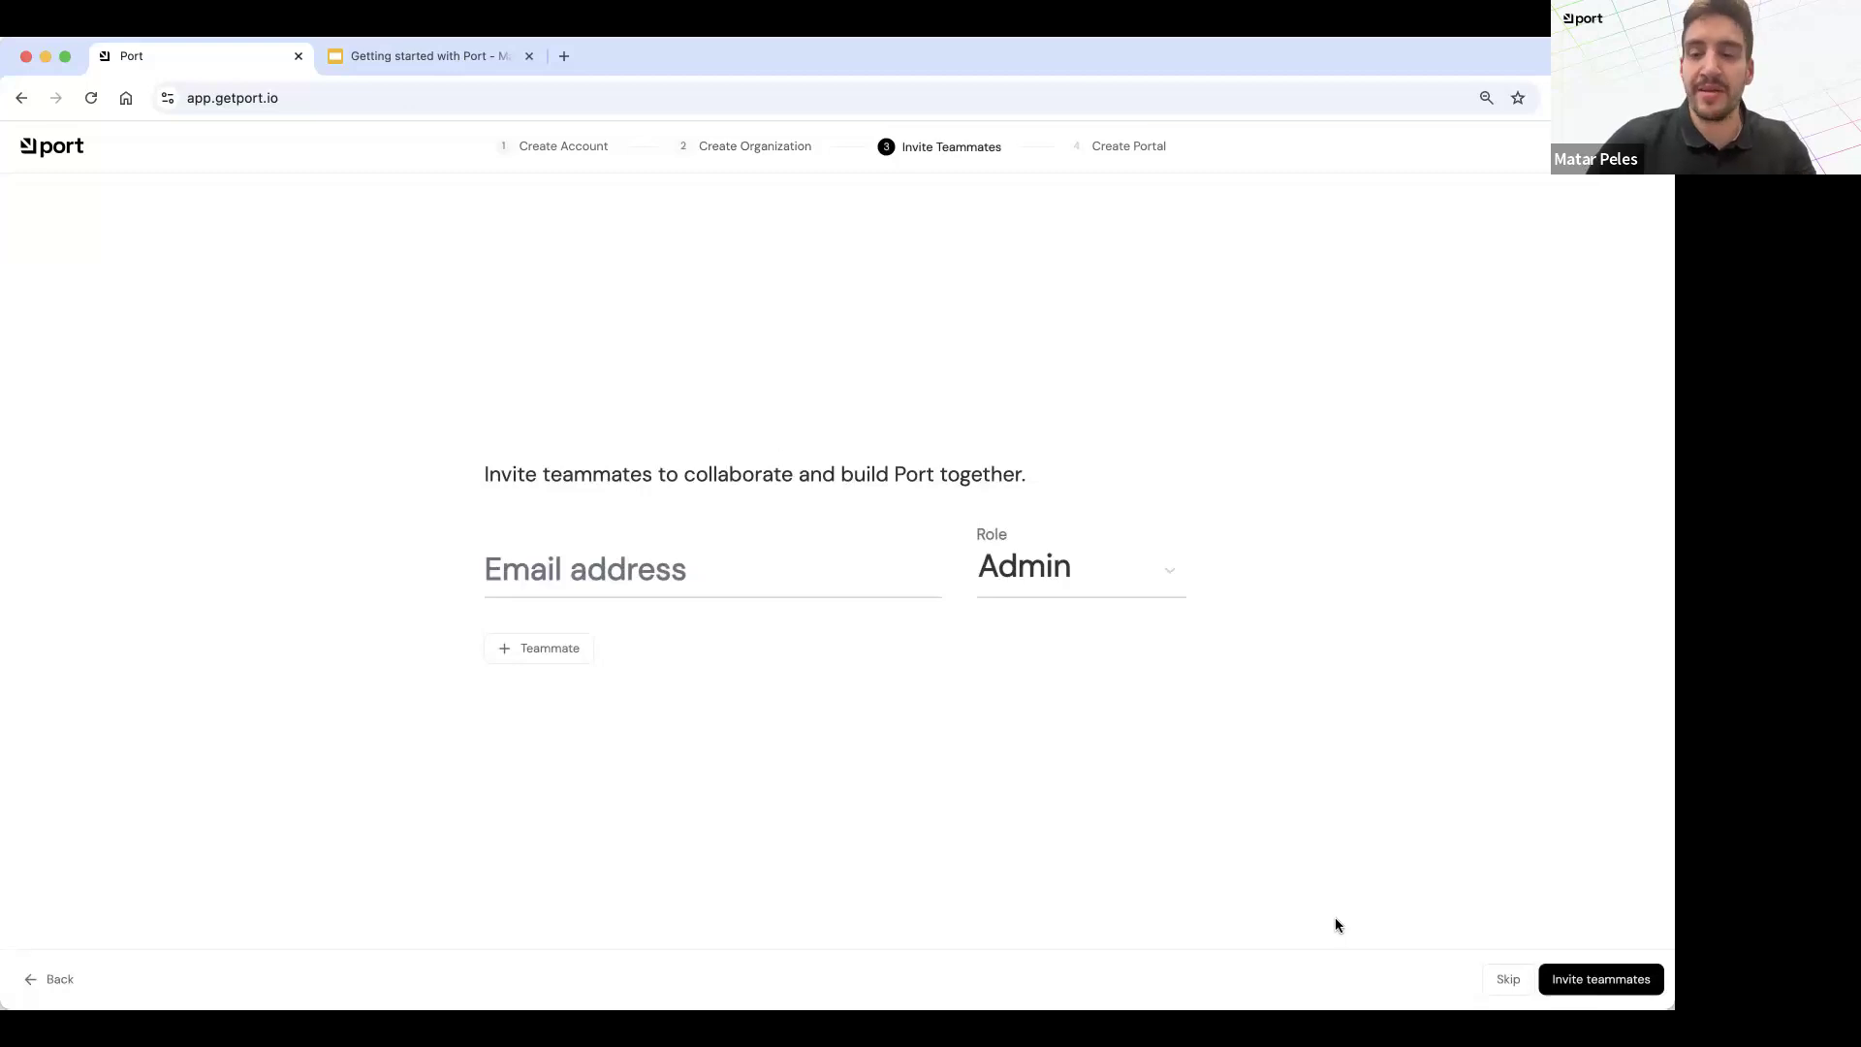
# Step: Skip inviting teammates and choose GitHub as the Git provider for the portal
pyautogui.click(1510, 987)
pyautogui.moveTo(416, 465); pyautogui.dragTo(644, 462)
pyautogui.click(644, 461)
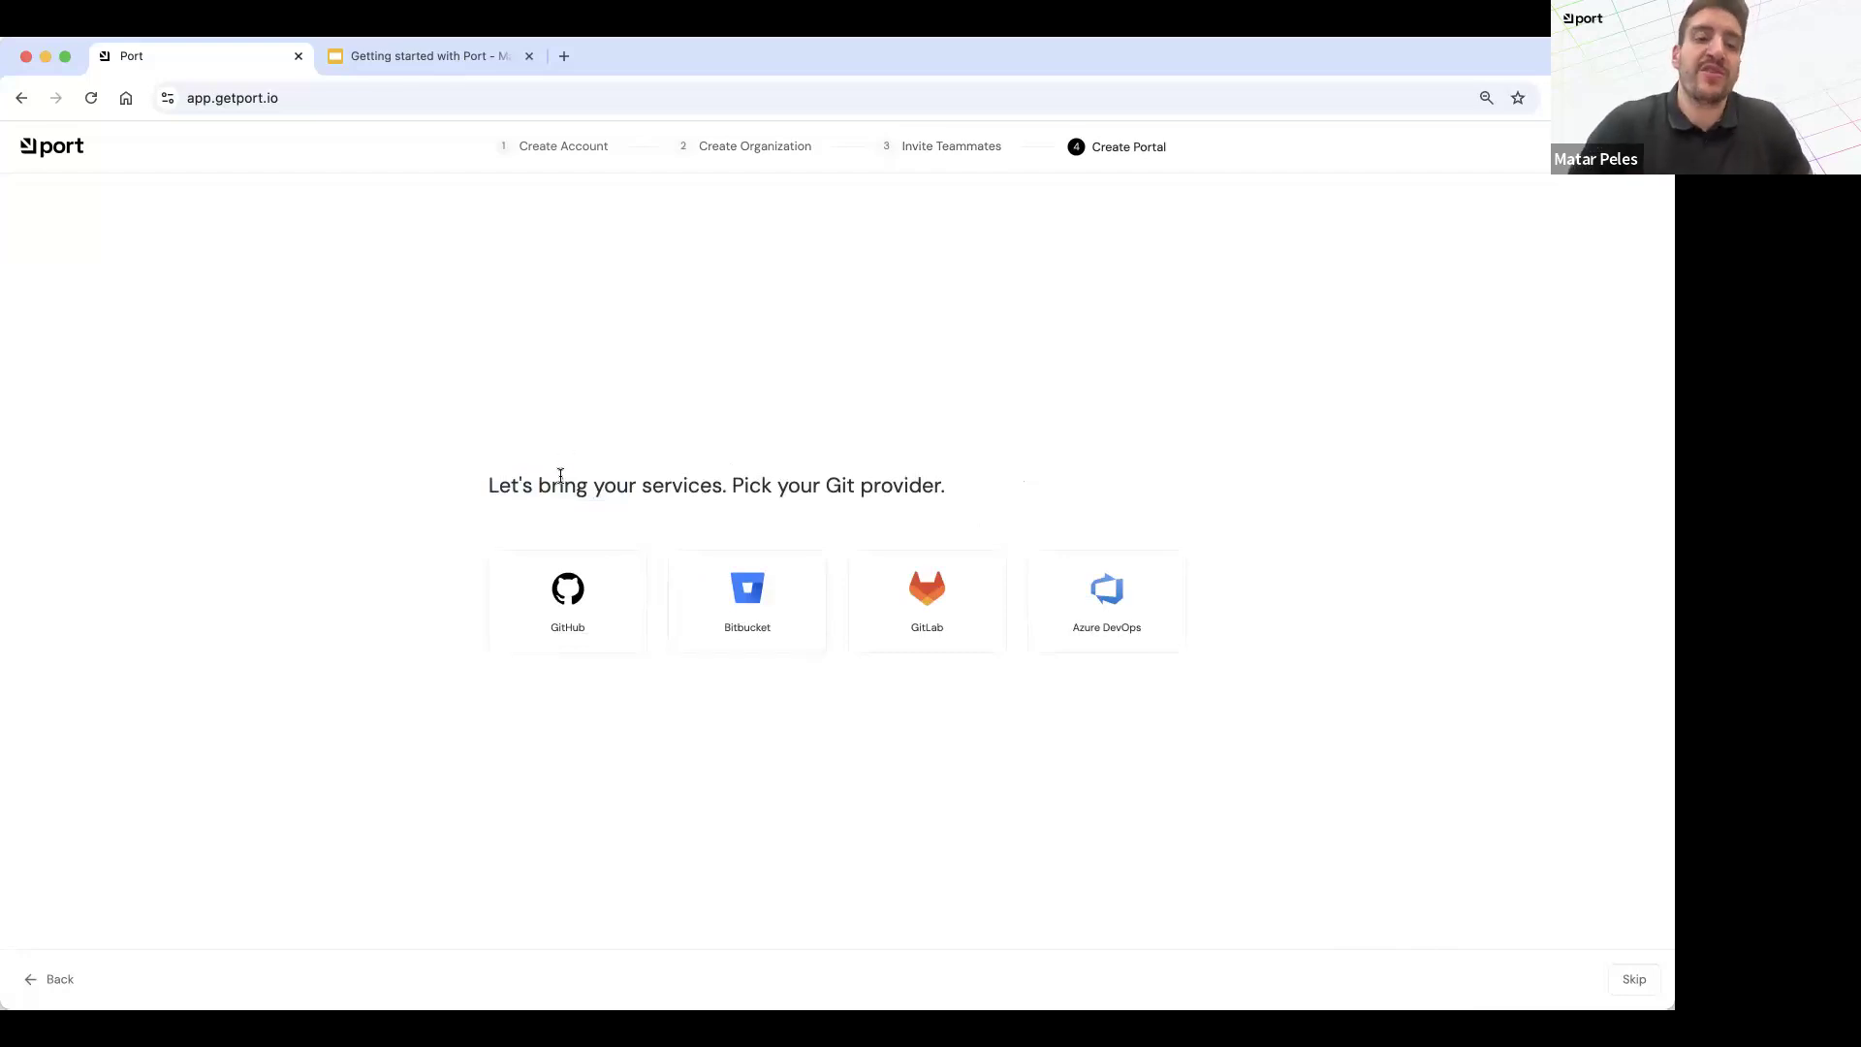
pyautogui.click(567, 603)
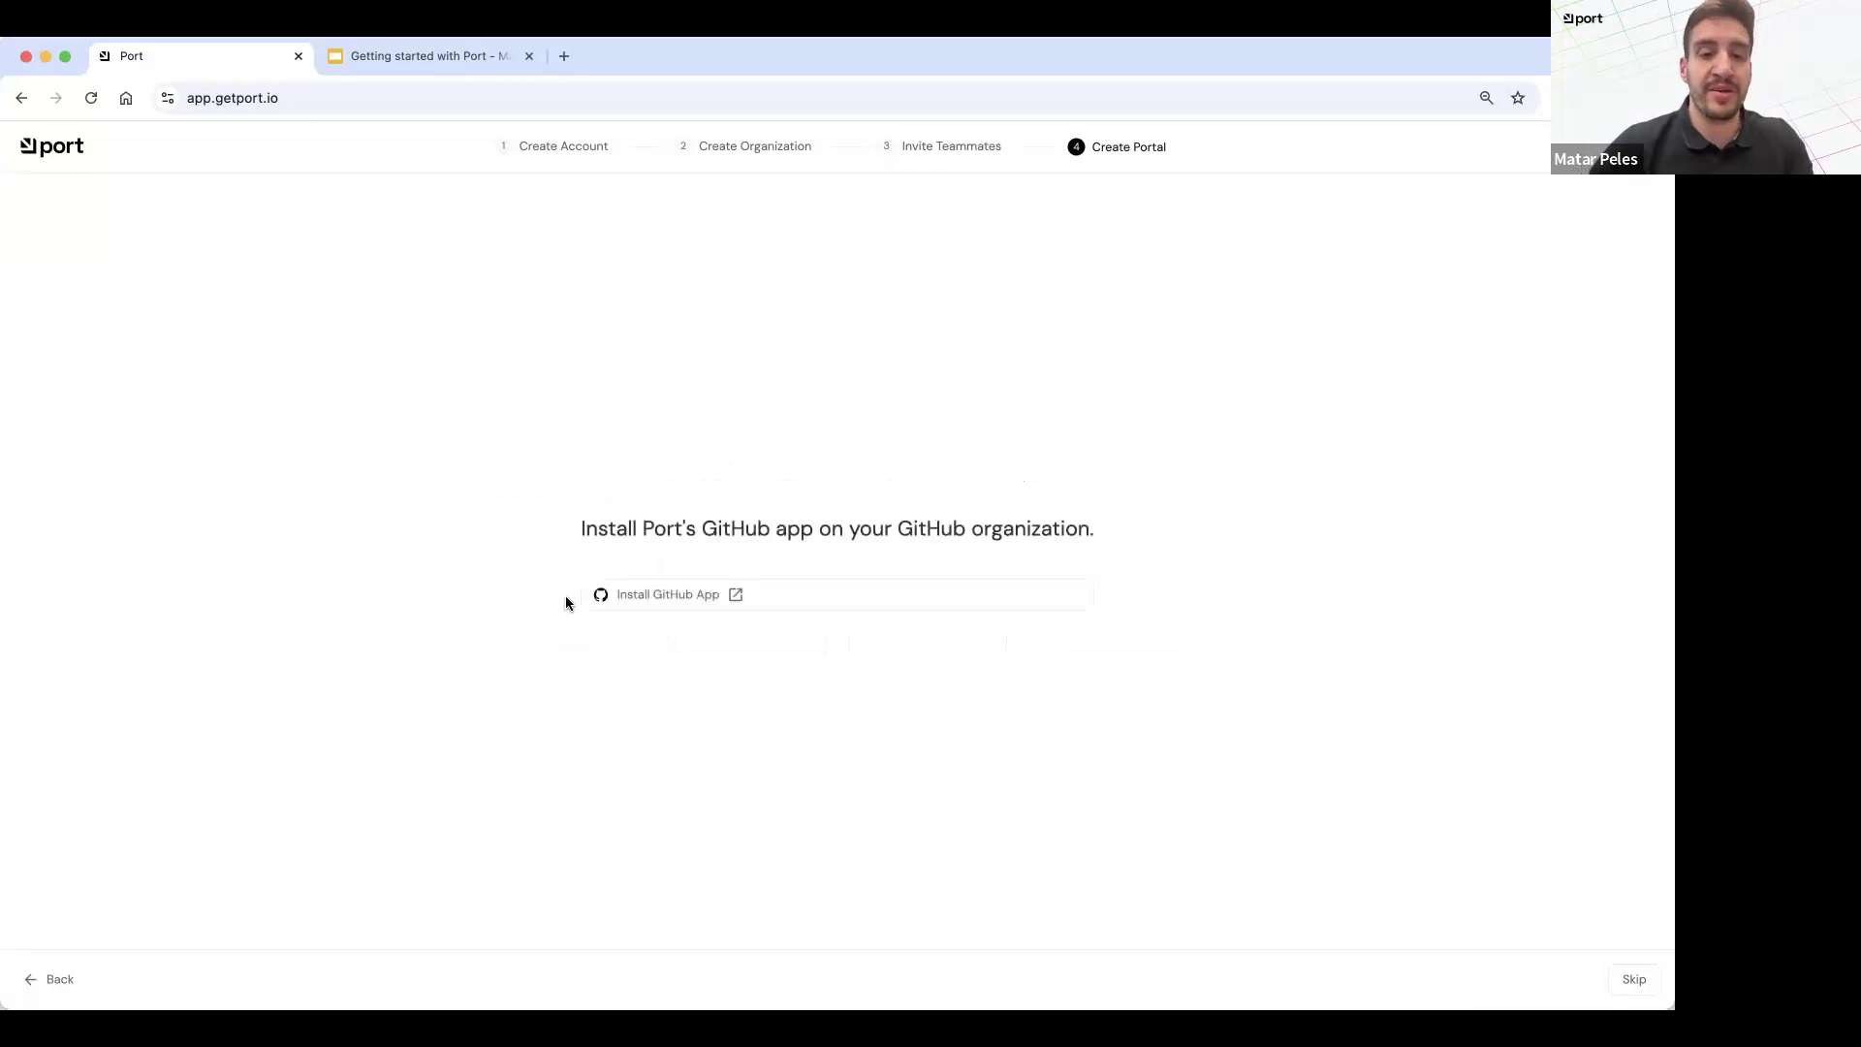
# Step: Install the GetPort.io GitHub app on the personal GitHub account with access to all repositories
pyautogui.click(625, 604)
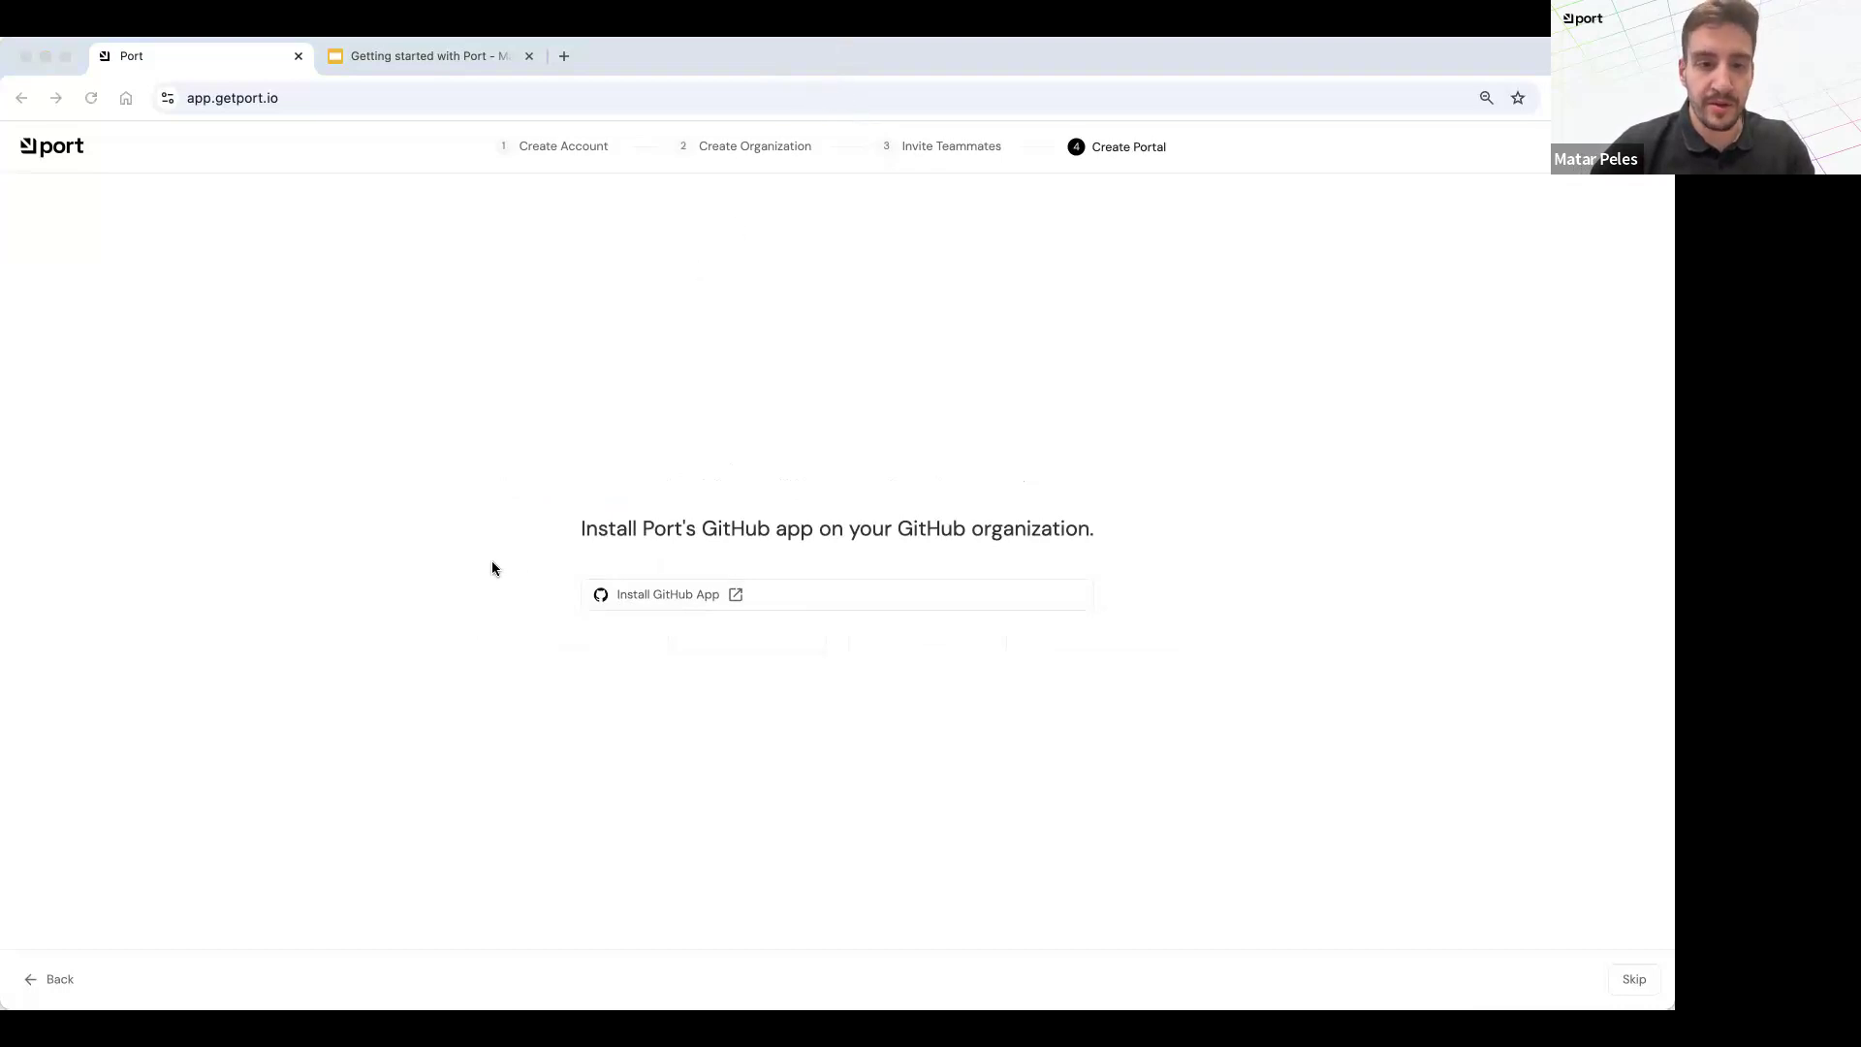
pyautogui.click(948, 479)
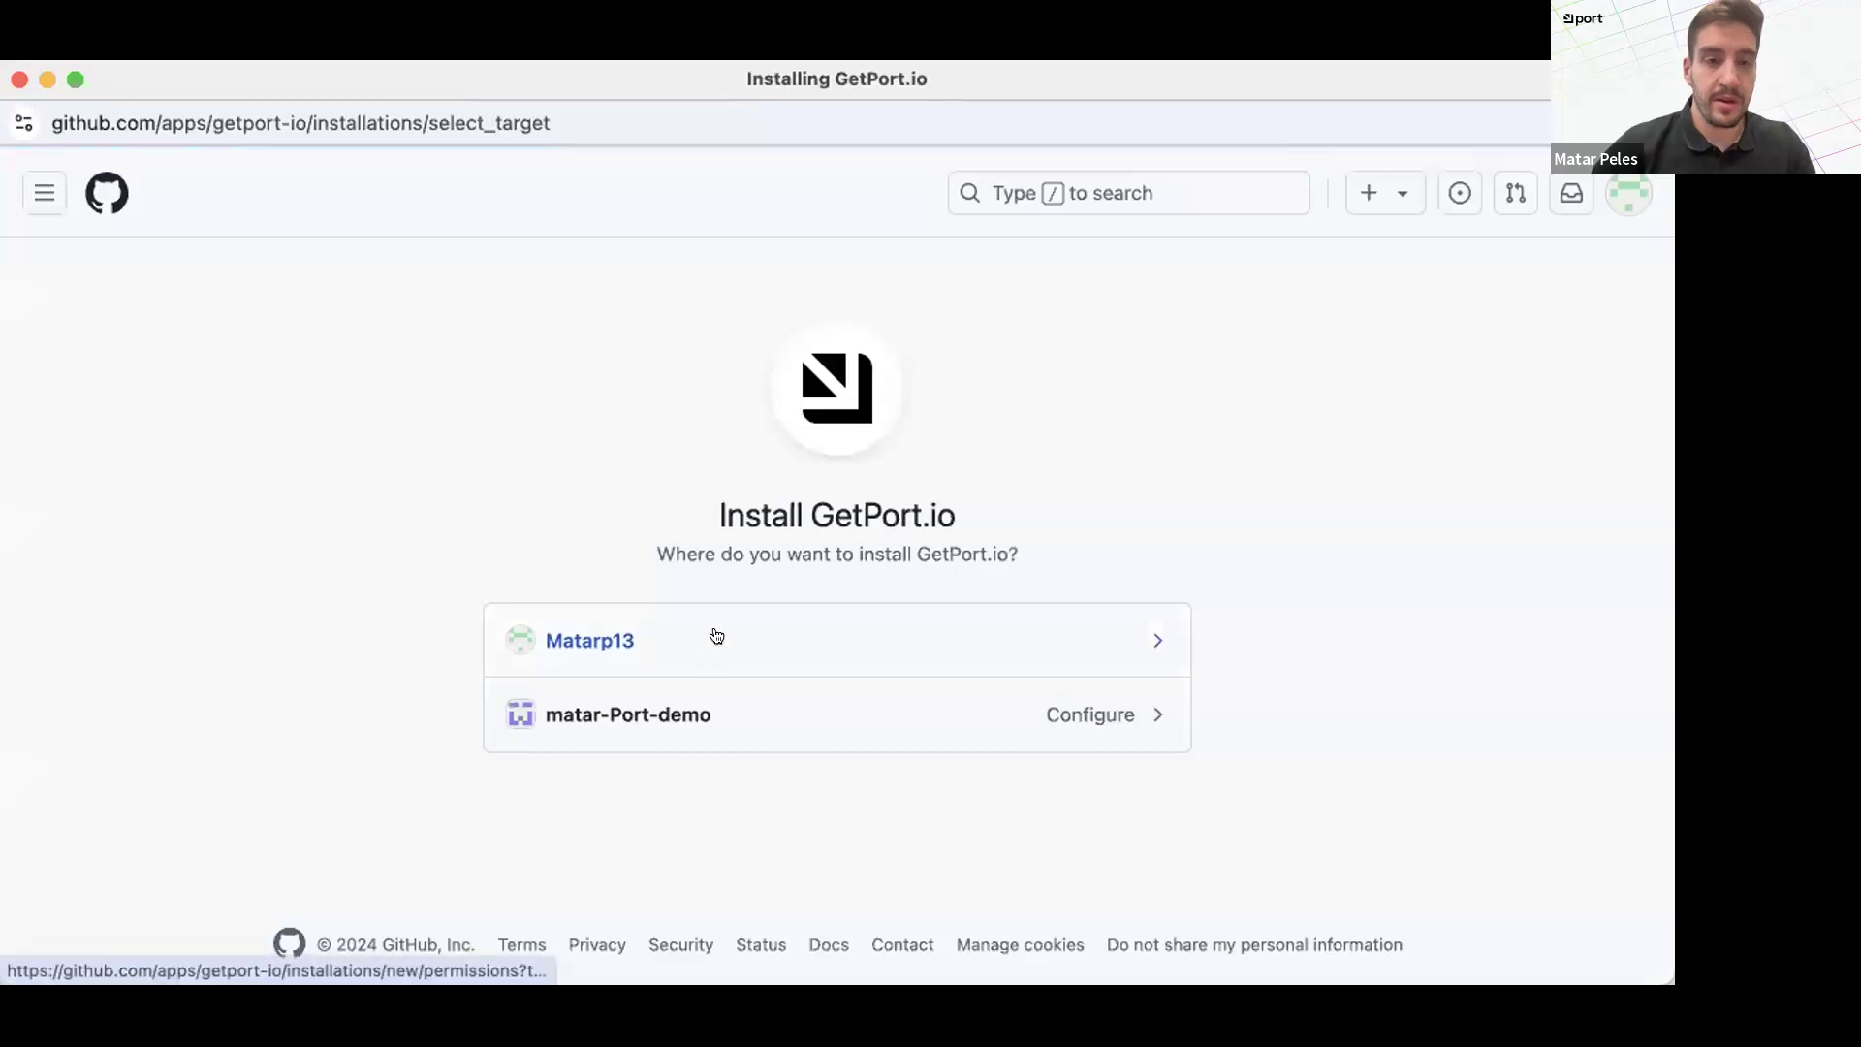
pyautogui.click(719, 637)
pyautogui.scroll(-10, 745, 683)
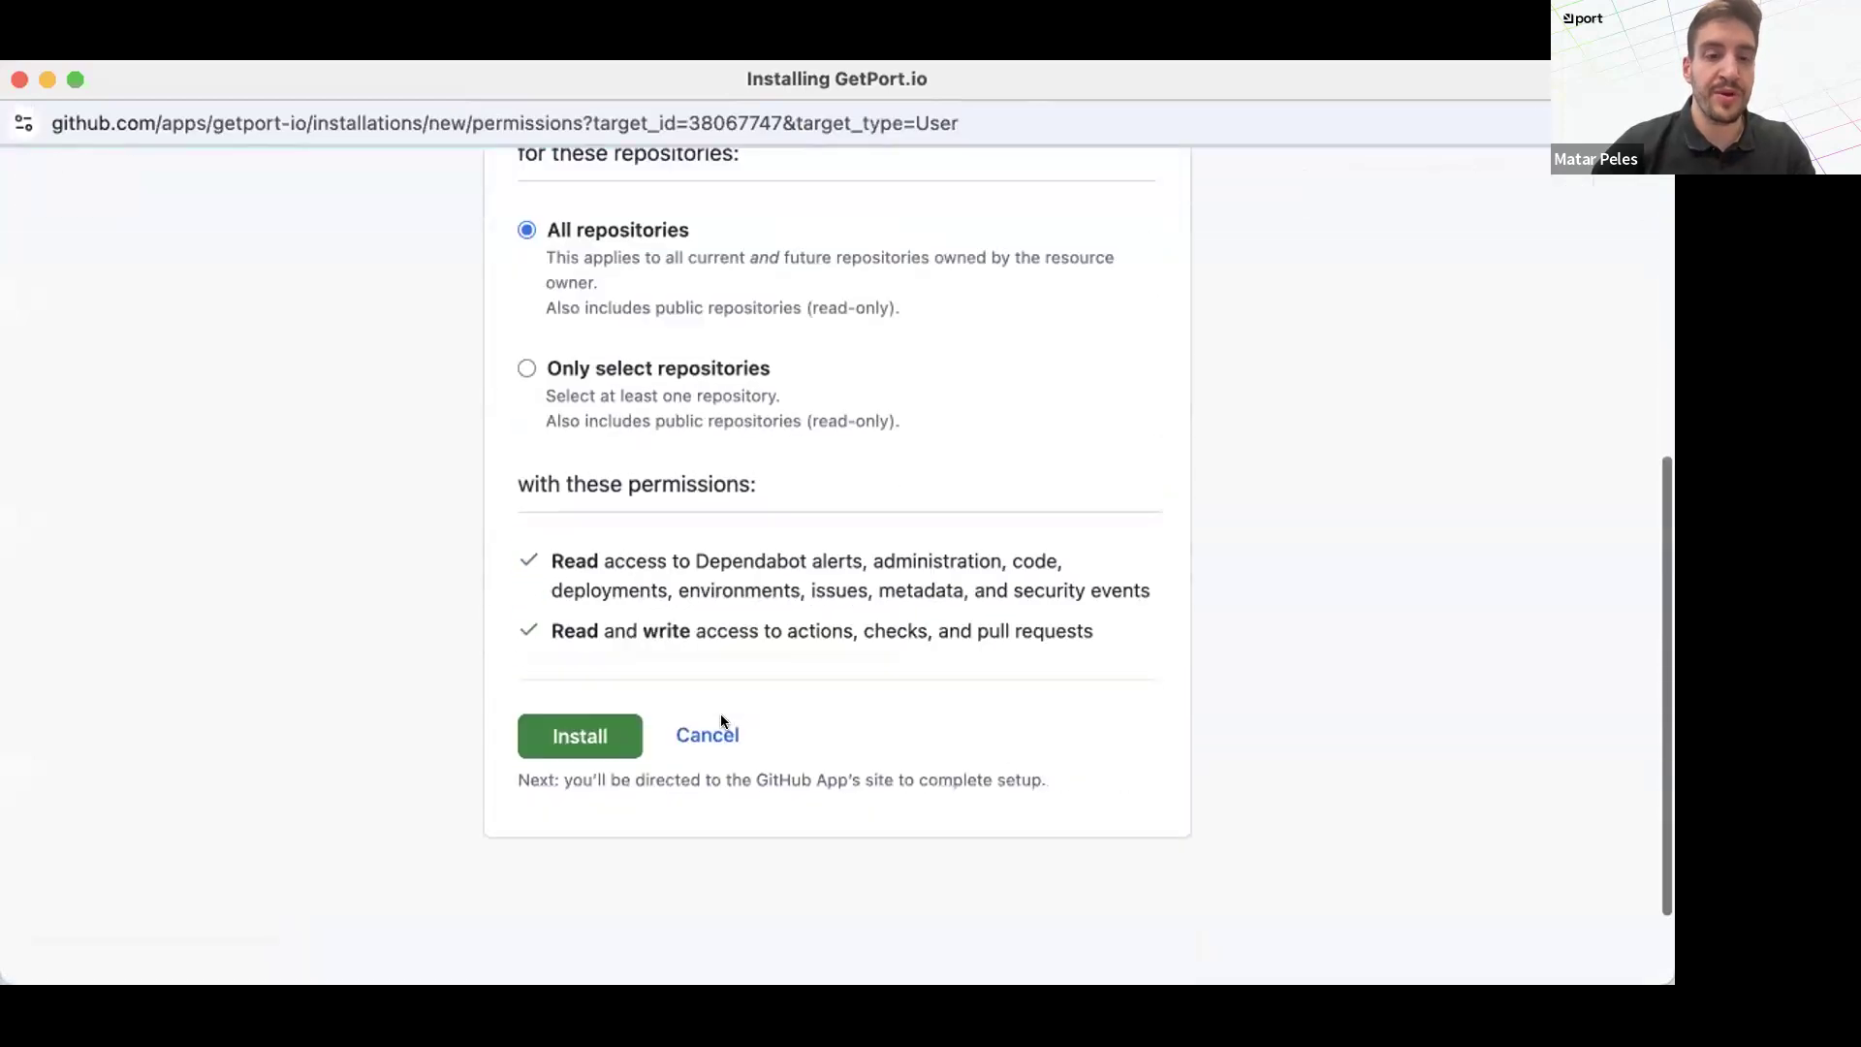
pyautogui.click(570, 696)
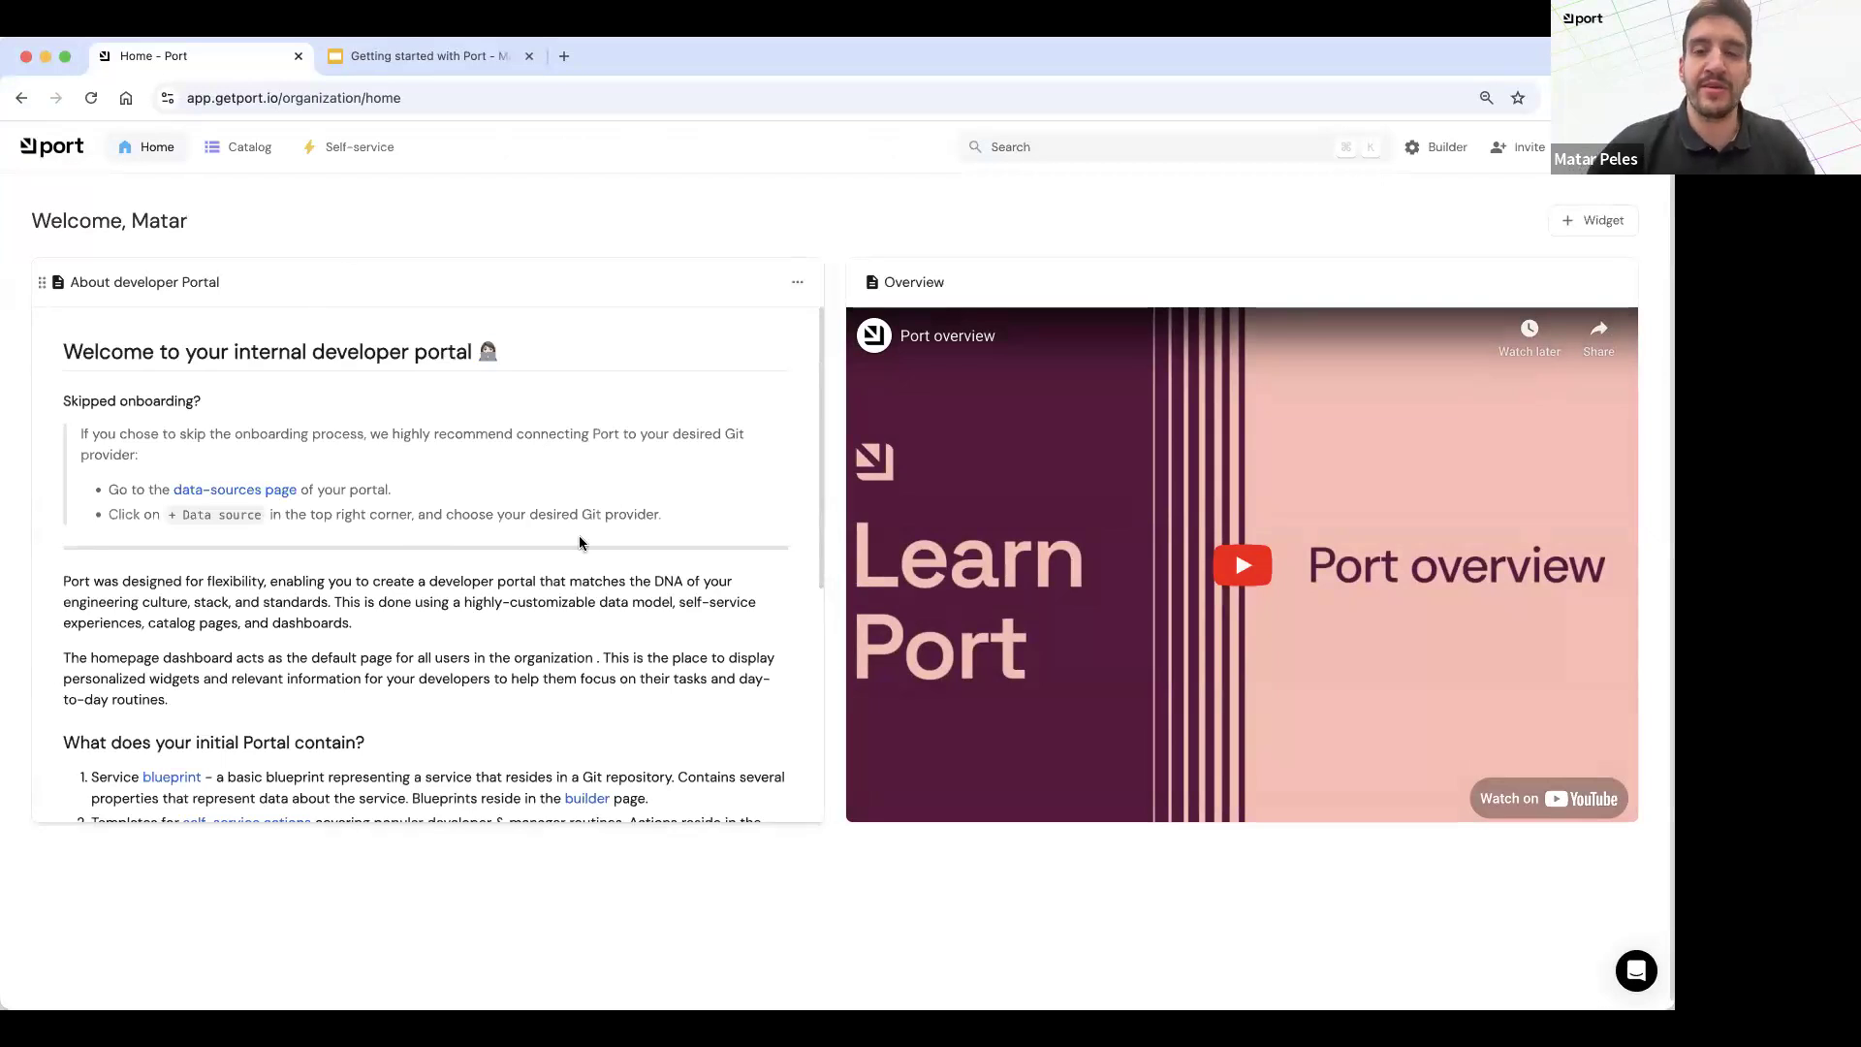
# Step: Open the catalog and look through its Services and Pull Requests pages
pyautogui.click(237, 152)
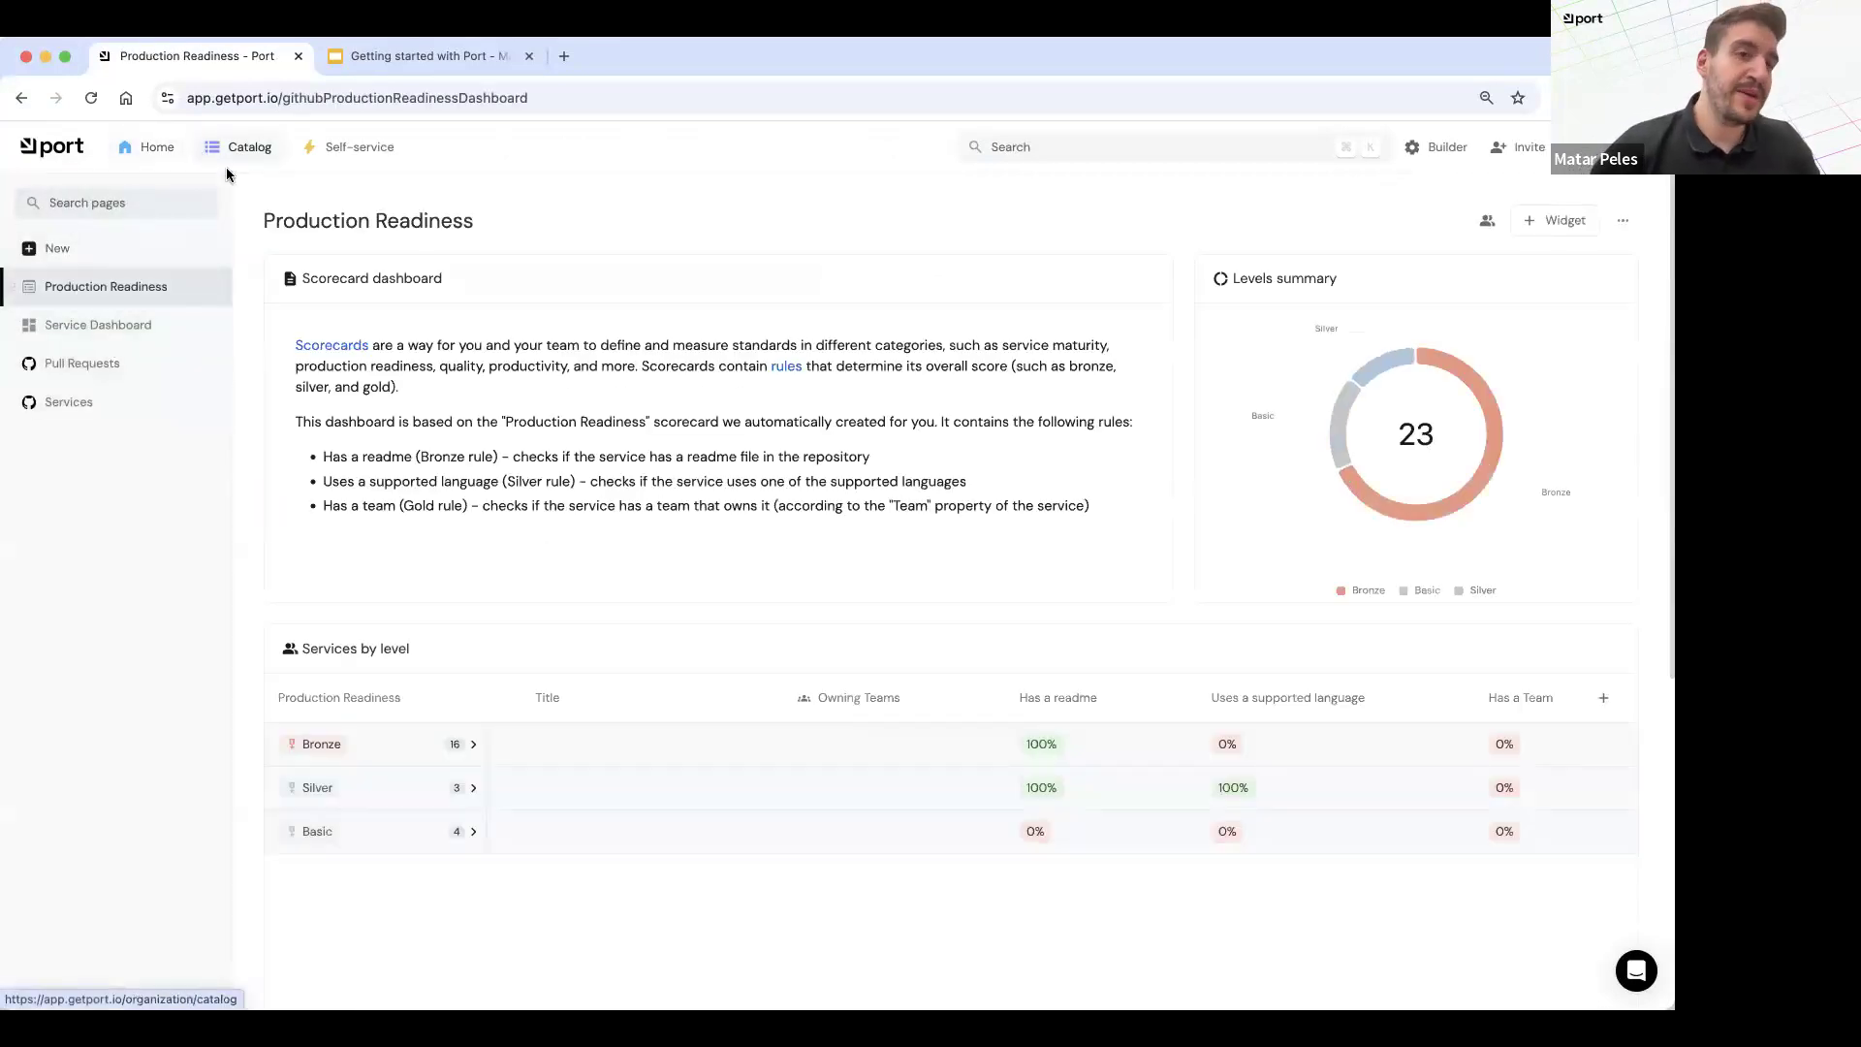
pyautogui.click(55, 405)
pyautogui.scroll(-2, 694, 639)
pyautogui.scroll(-3, 695, 639)
pyautogui.scroll(5, 694, 638)
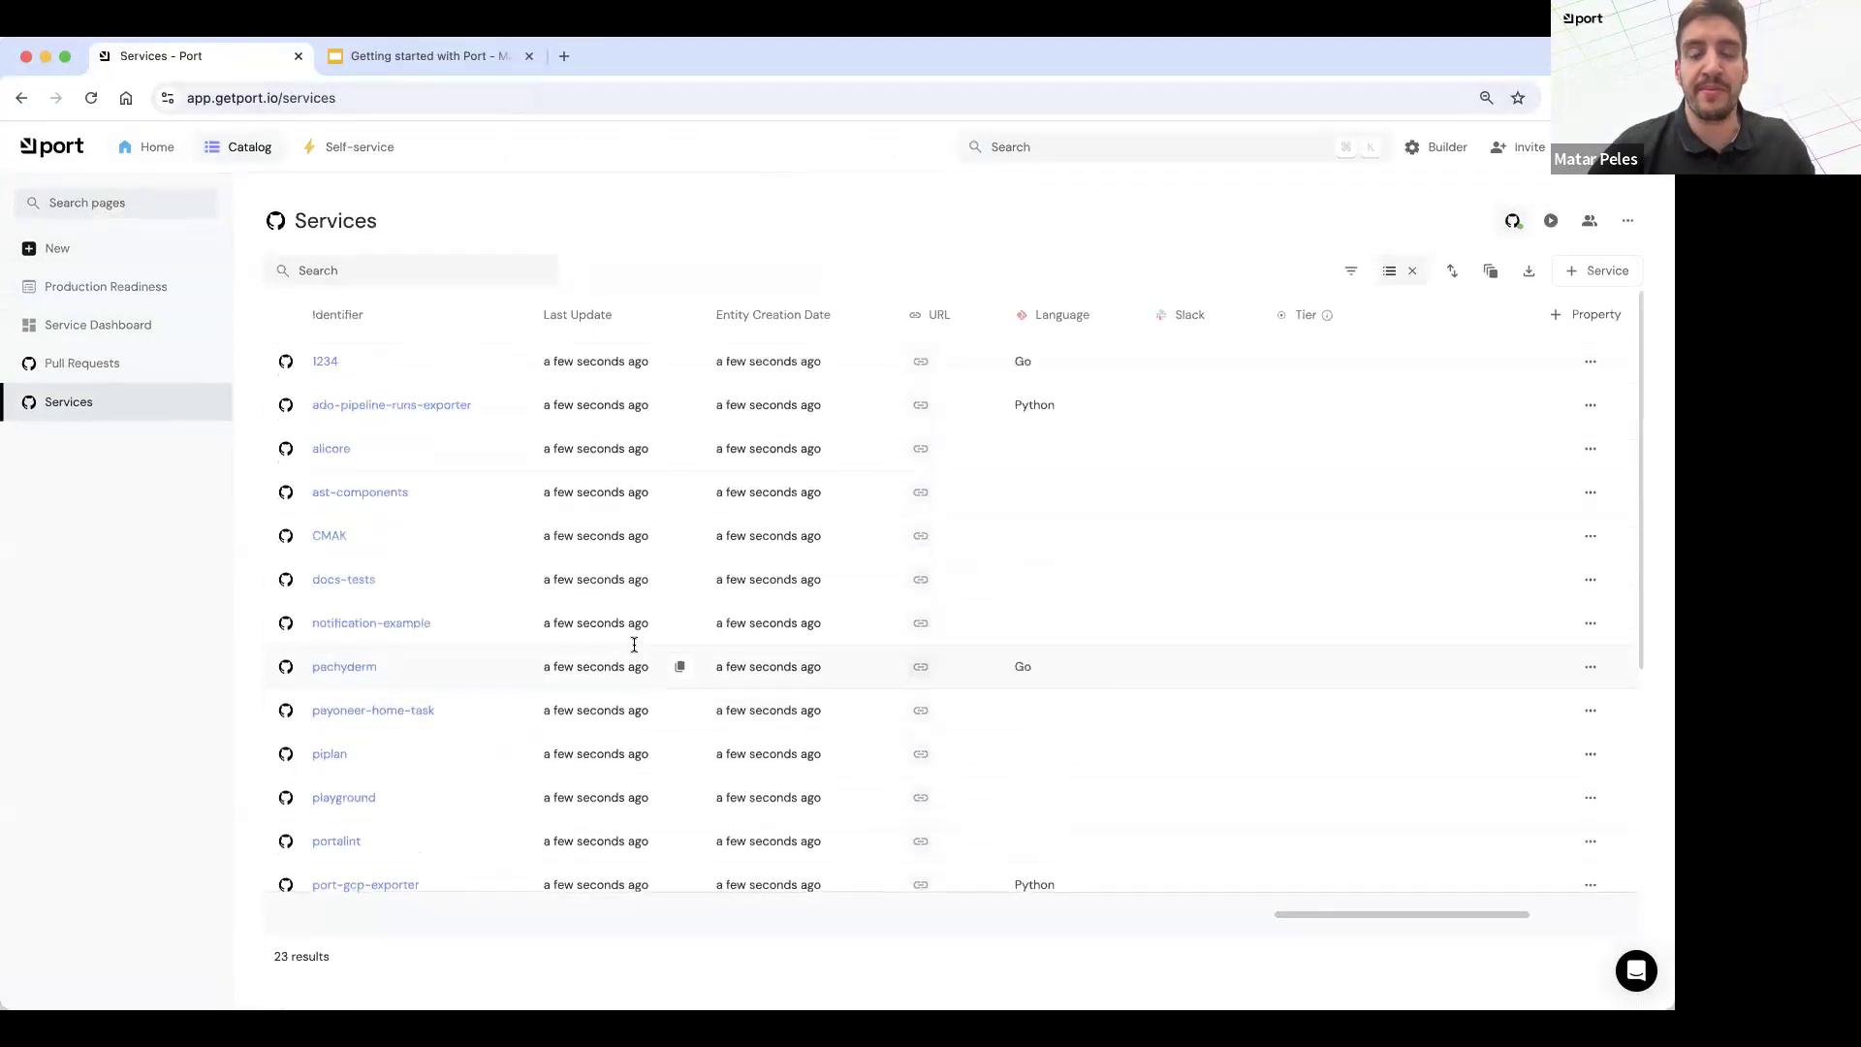
pyautogui.click(141, 370)
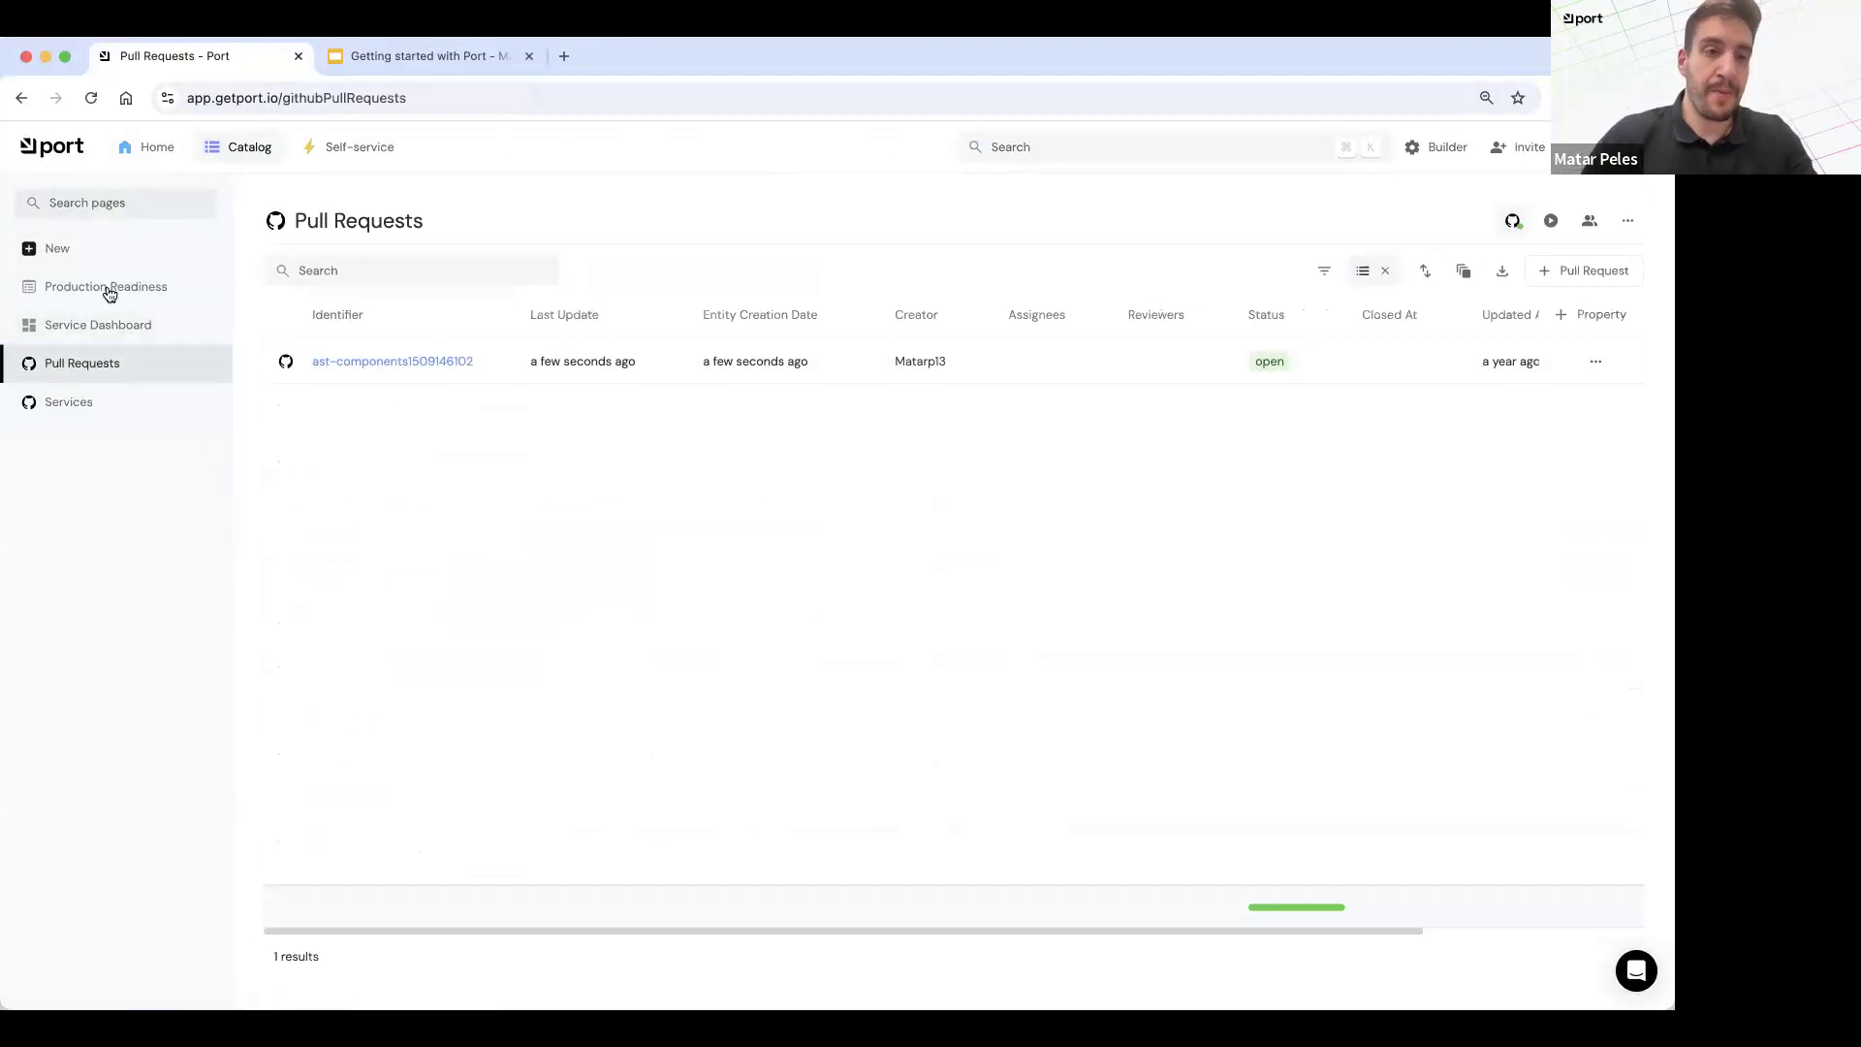
# Step: Examine the Service Dashboard's widgets, including Services By Language, Number of Python Services and External dashboard
pyautogui.click(99, 332)
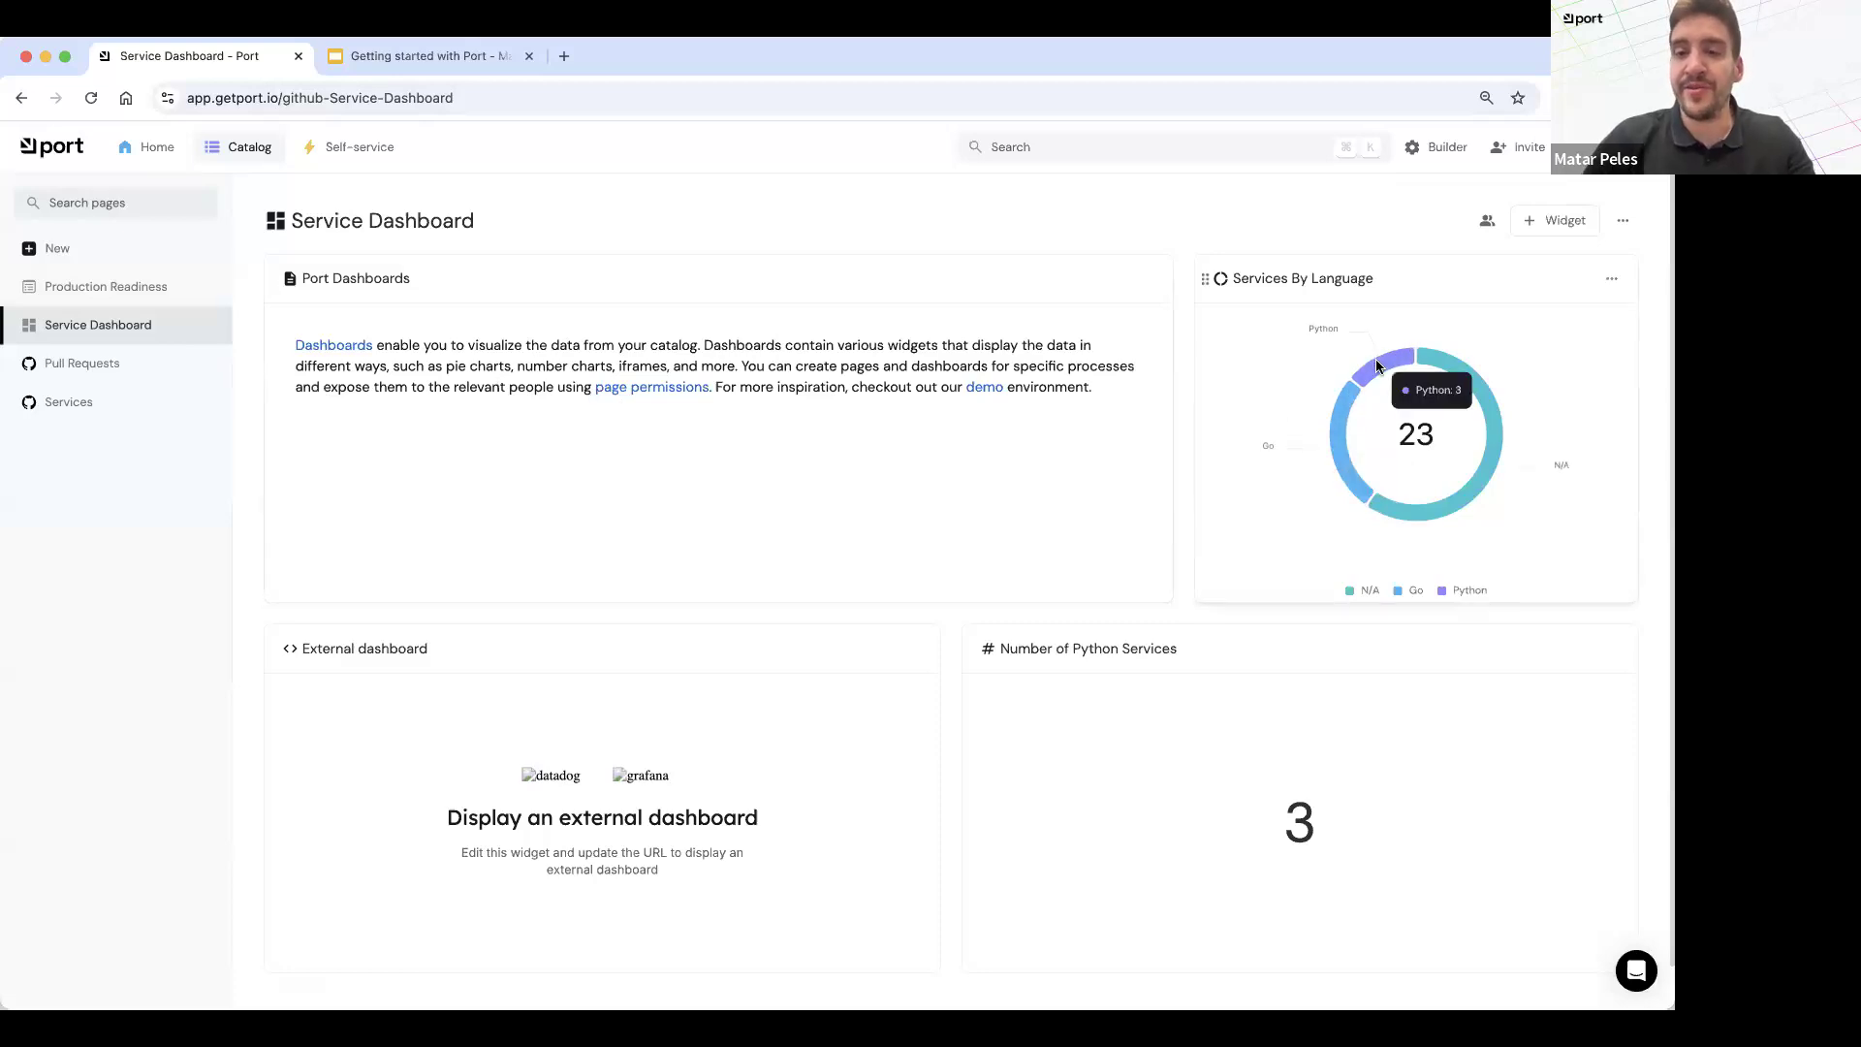
pyautogui.scroll(-2, 1160, 739)
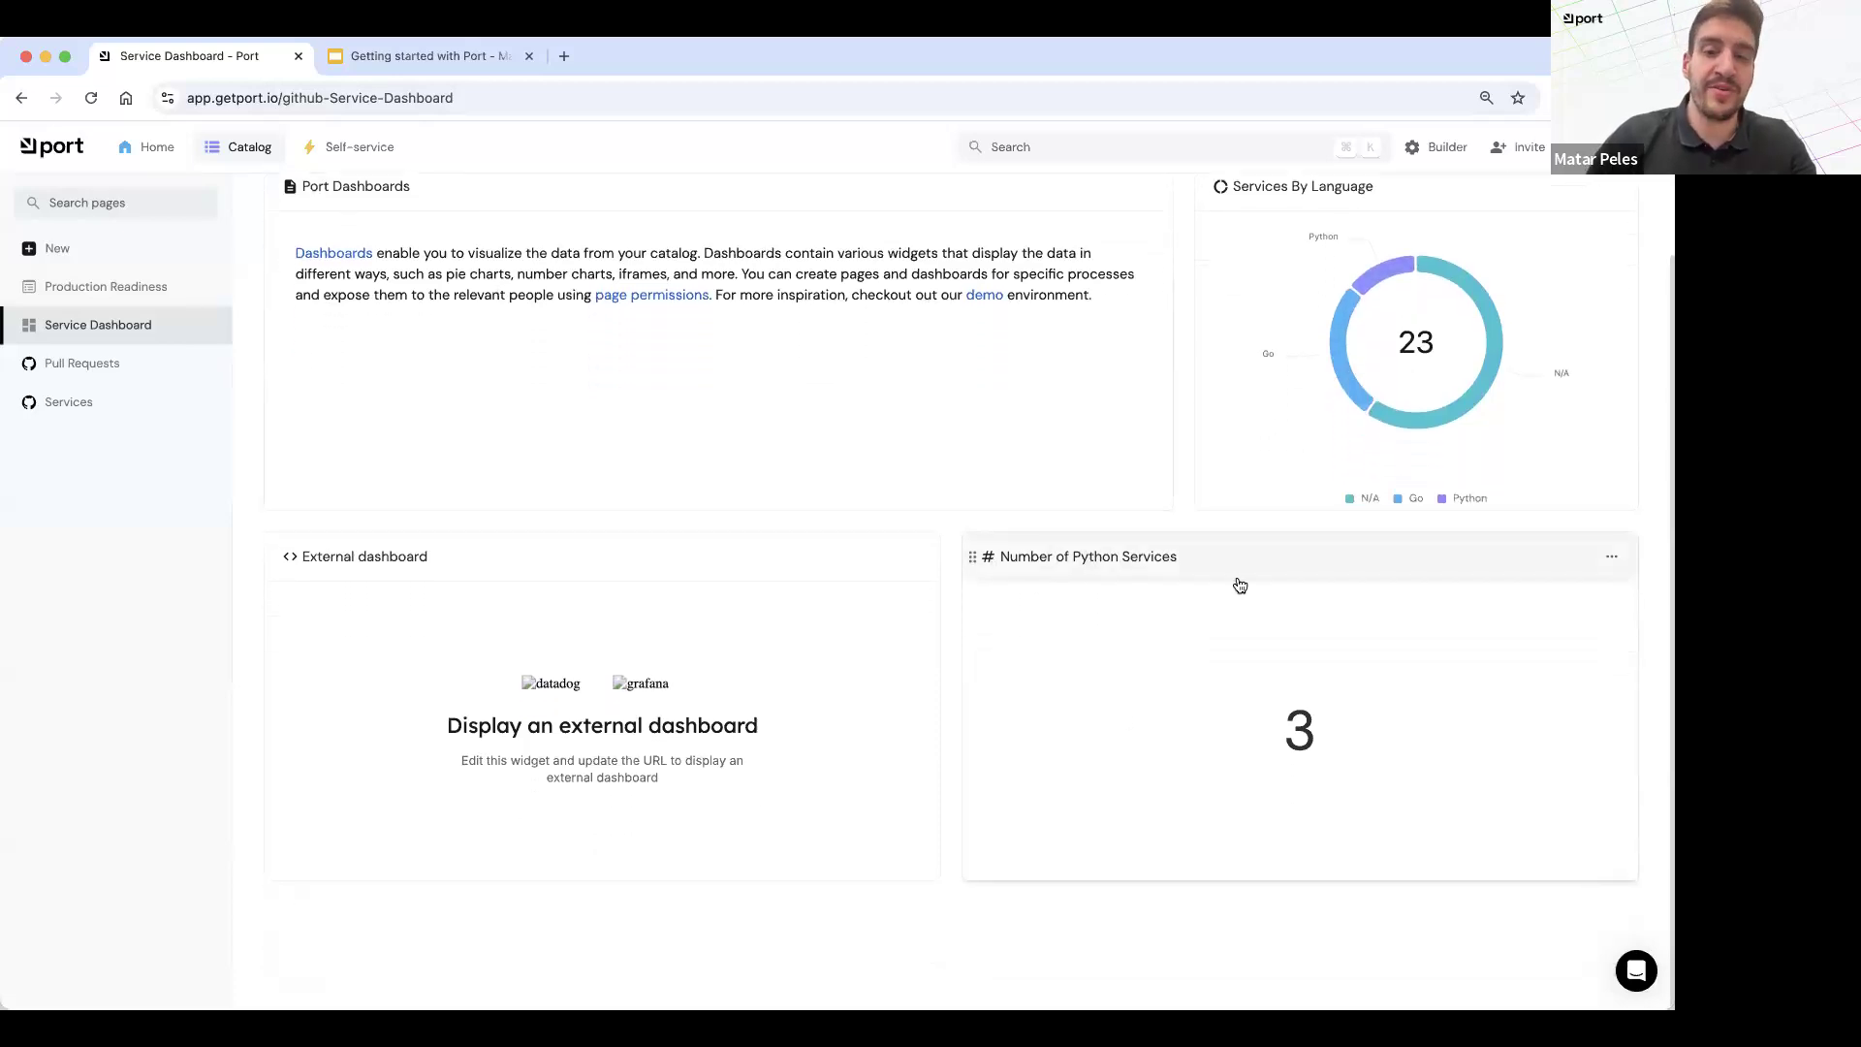
pyautogui.moveTo(544, 764); pyautogui.dragTo(469, 707)
pyautogui.moveTo(429, 646); pyautogui.dragTo(691, 819)
pyautogui.click(691, 819)
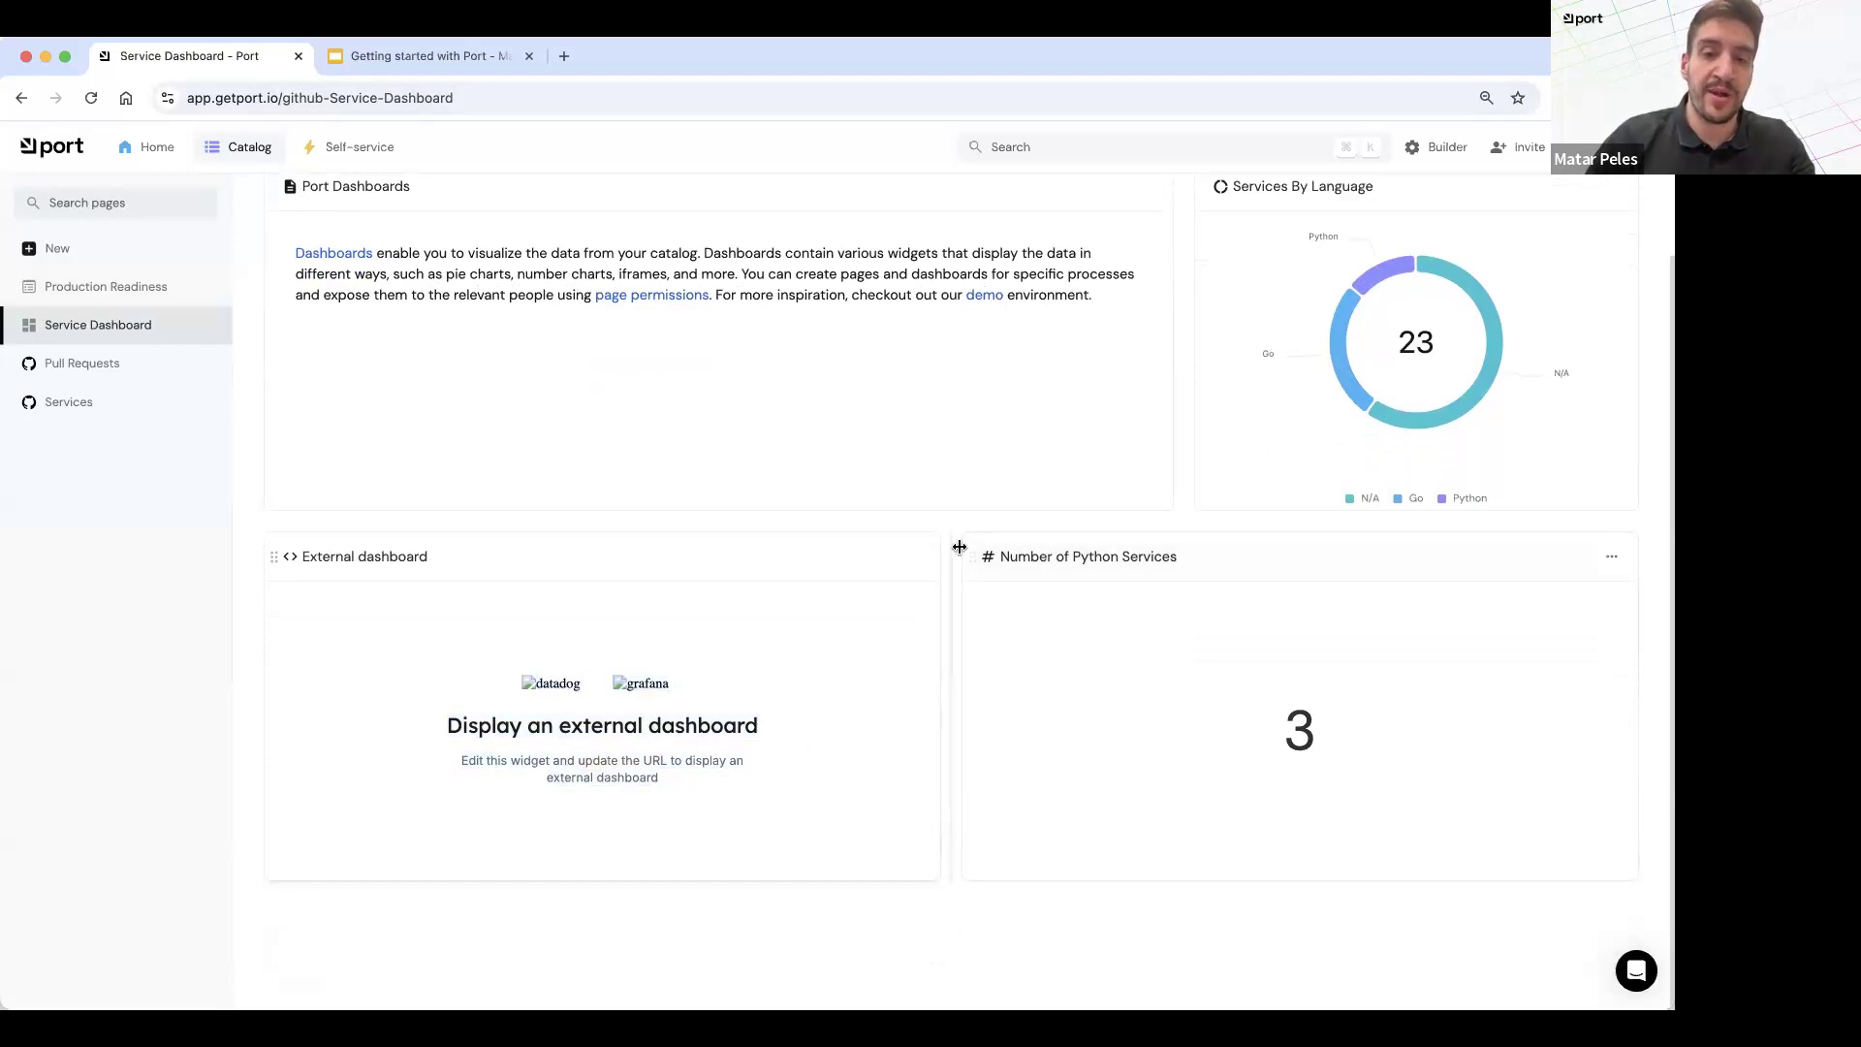
# Step: Inspect the URL setting of the External dashboard iframe widget and close its settings without saving
pyautogui.click(913, 556)
pyautogui.click(820, 588)
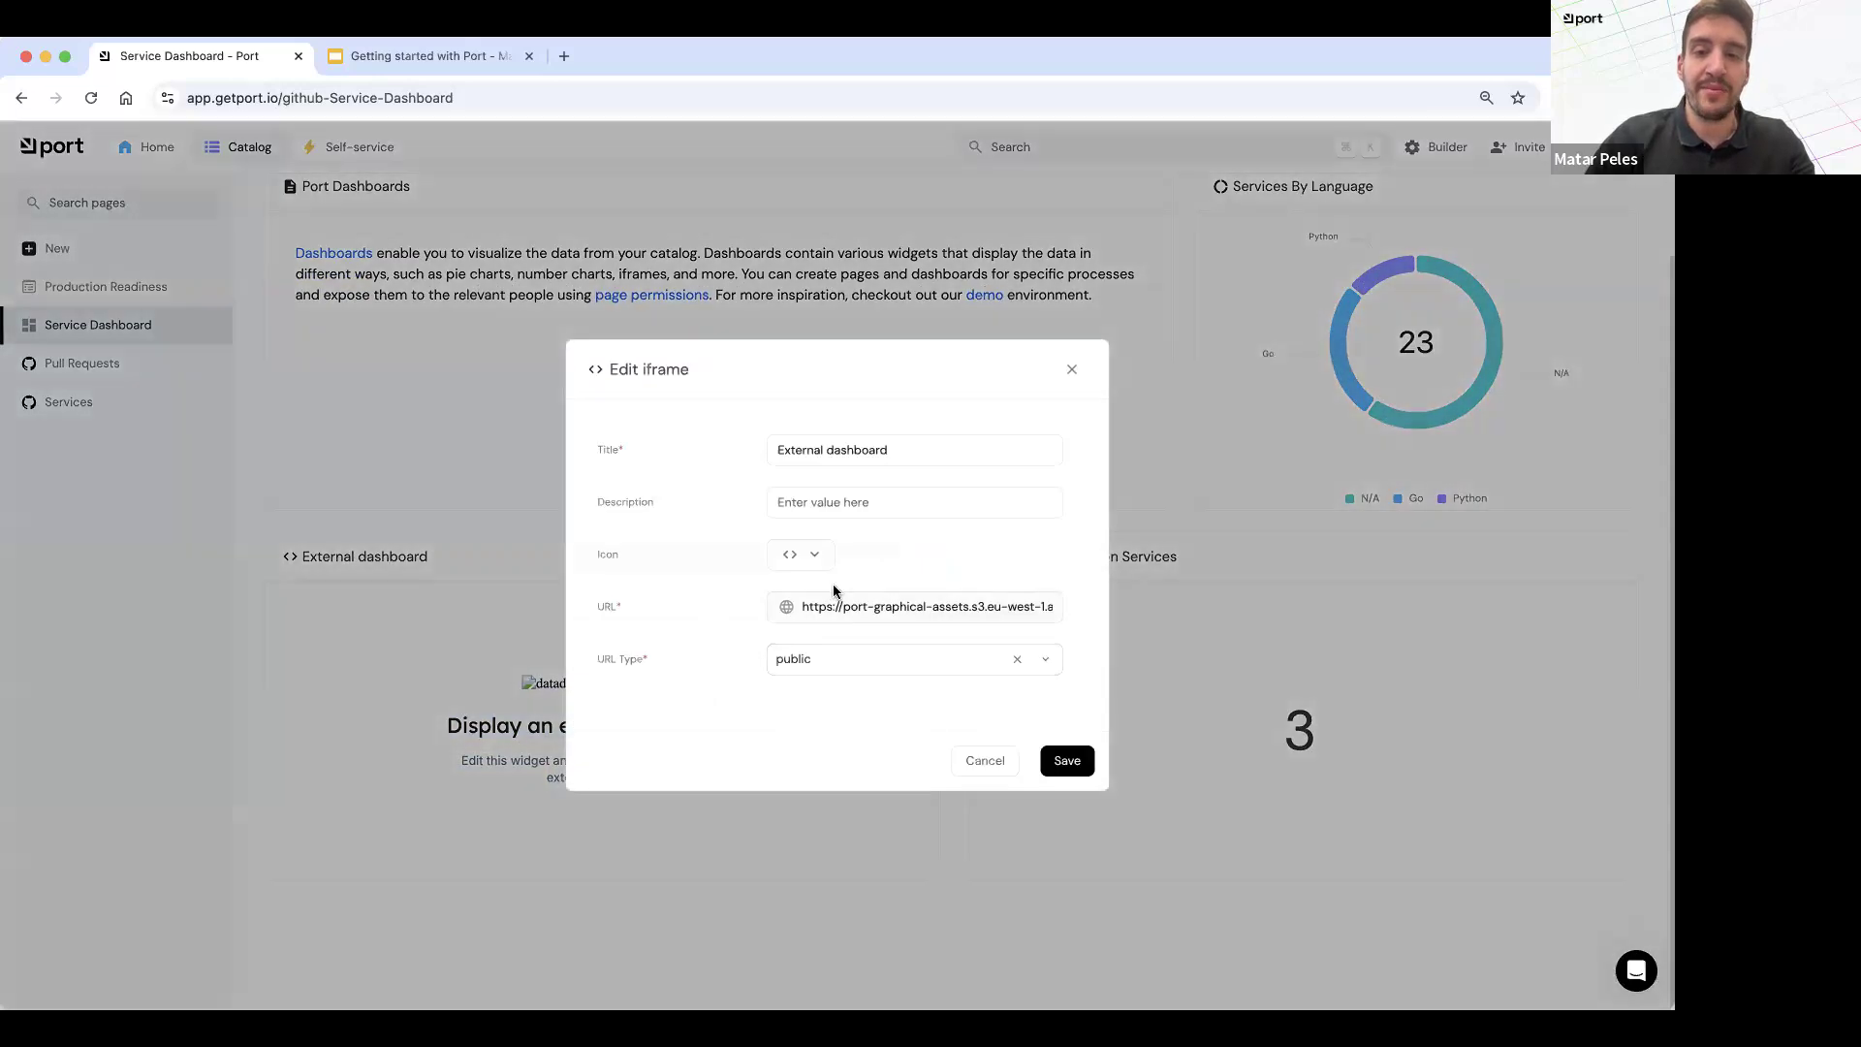
pyautogui.moveTo(827, 598); pyautogui.dragTo(1140, 592)
pyautogui.click(1000, 590)
pyautogui.tripleClick(990, 604)
pyautogui.click(990, 603)
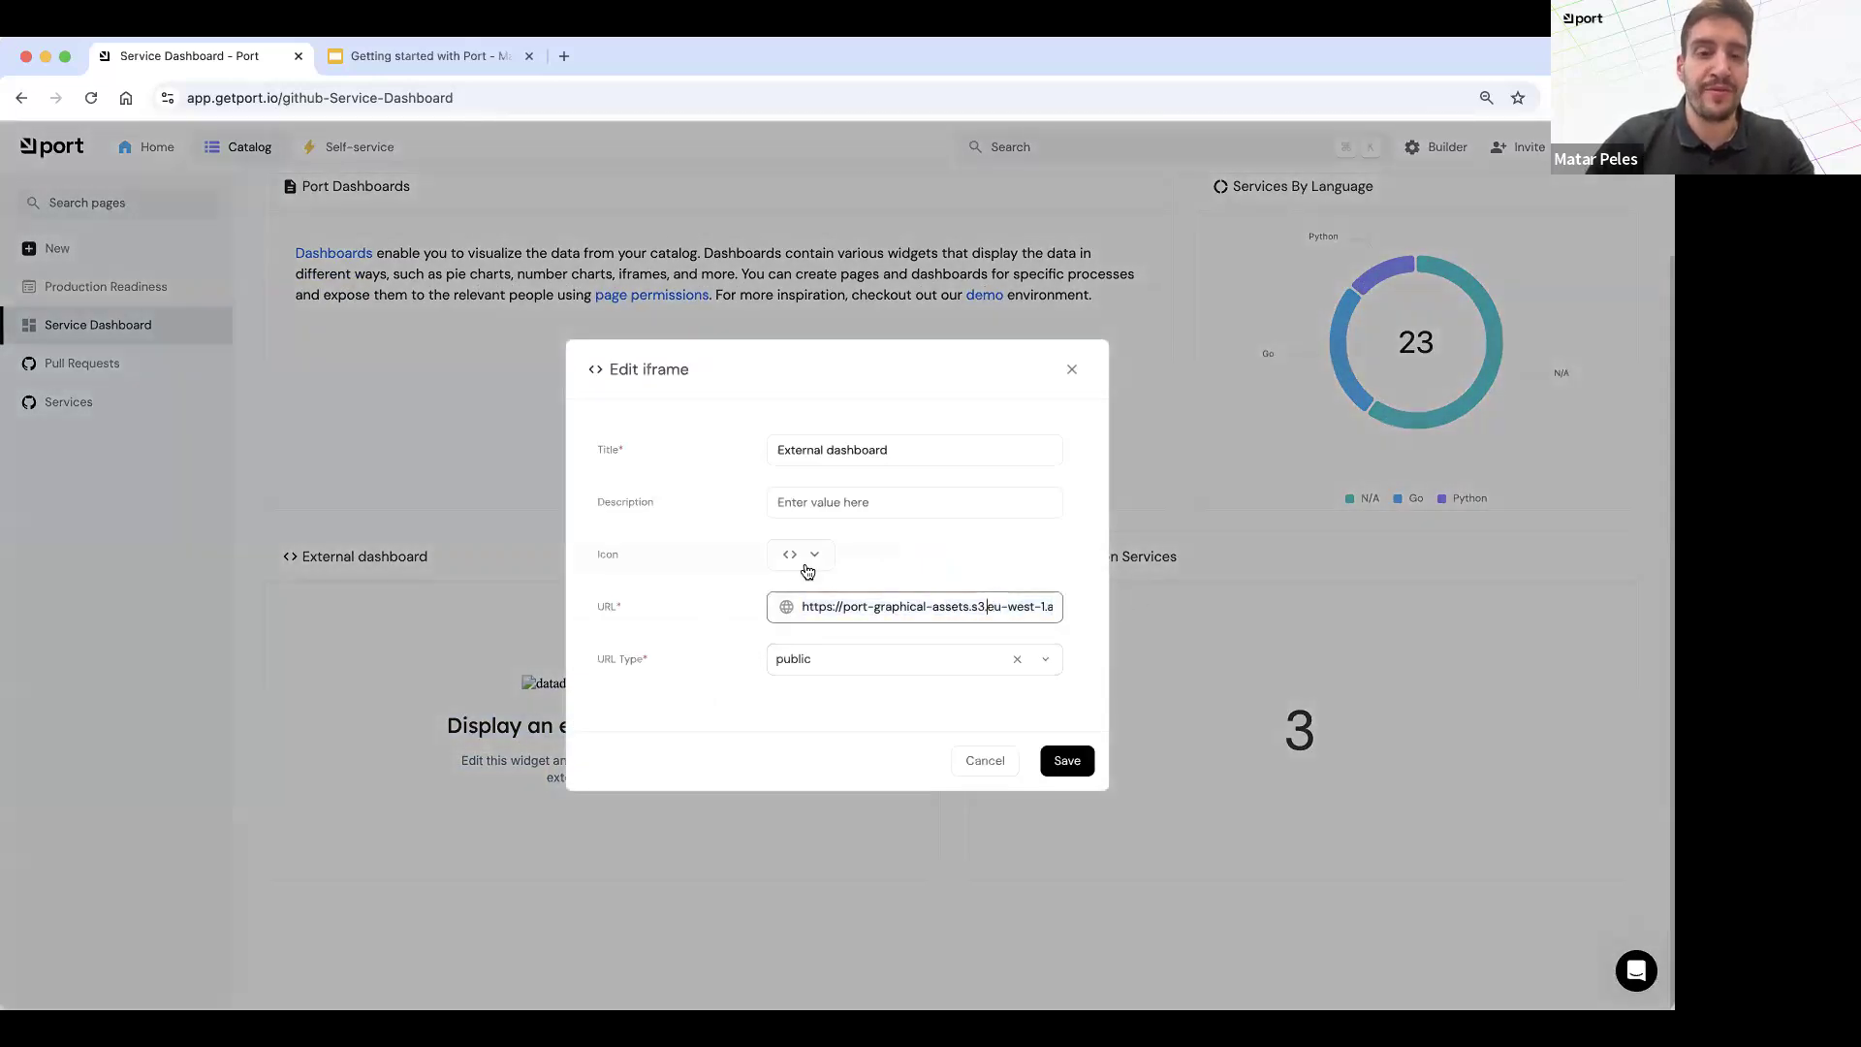
pyautogui.click(1071, 370)
# Step: Open the Production Readiness dashboard and read the Scorecard dashboard's description and rules
pyautogui.click(82, 289)
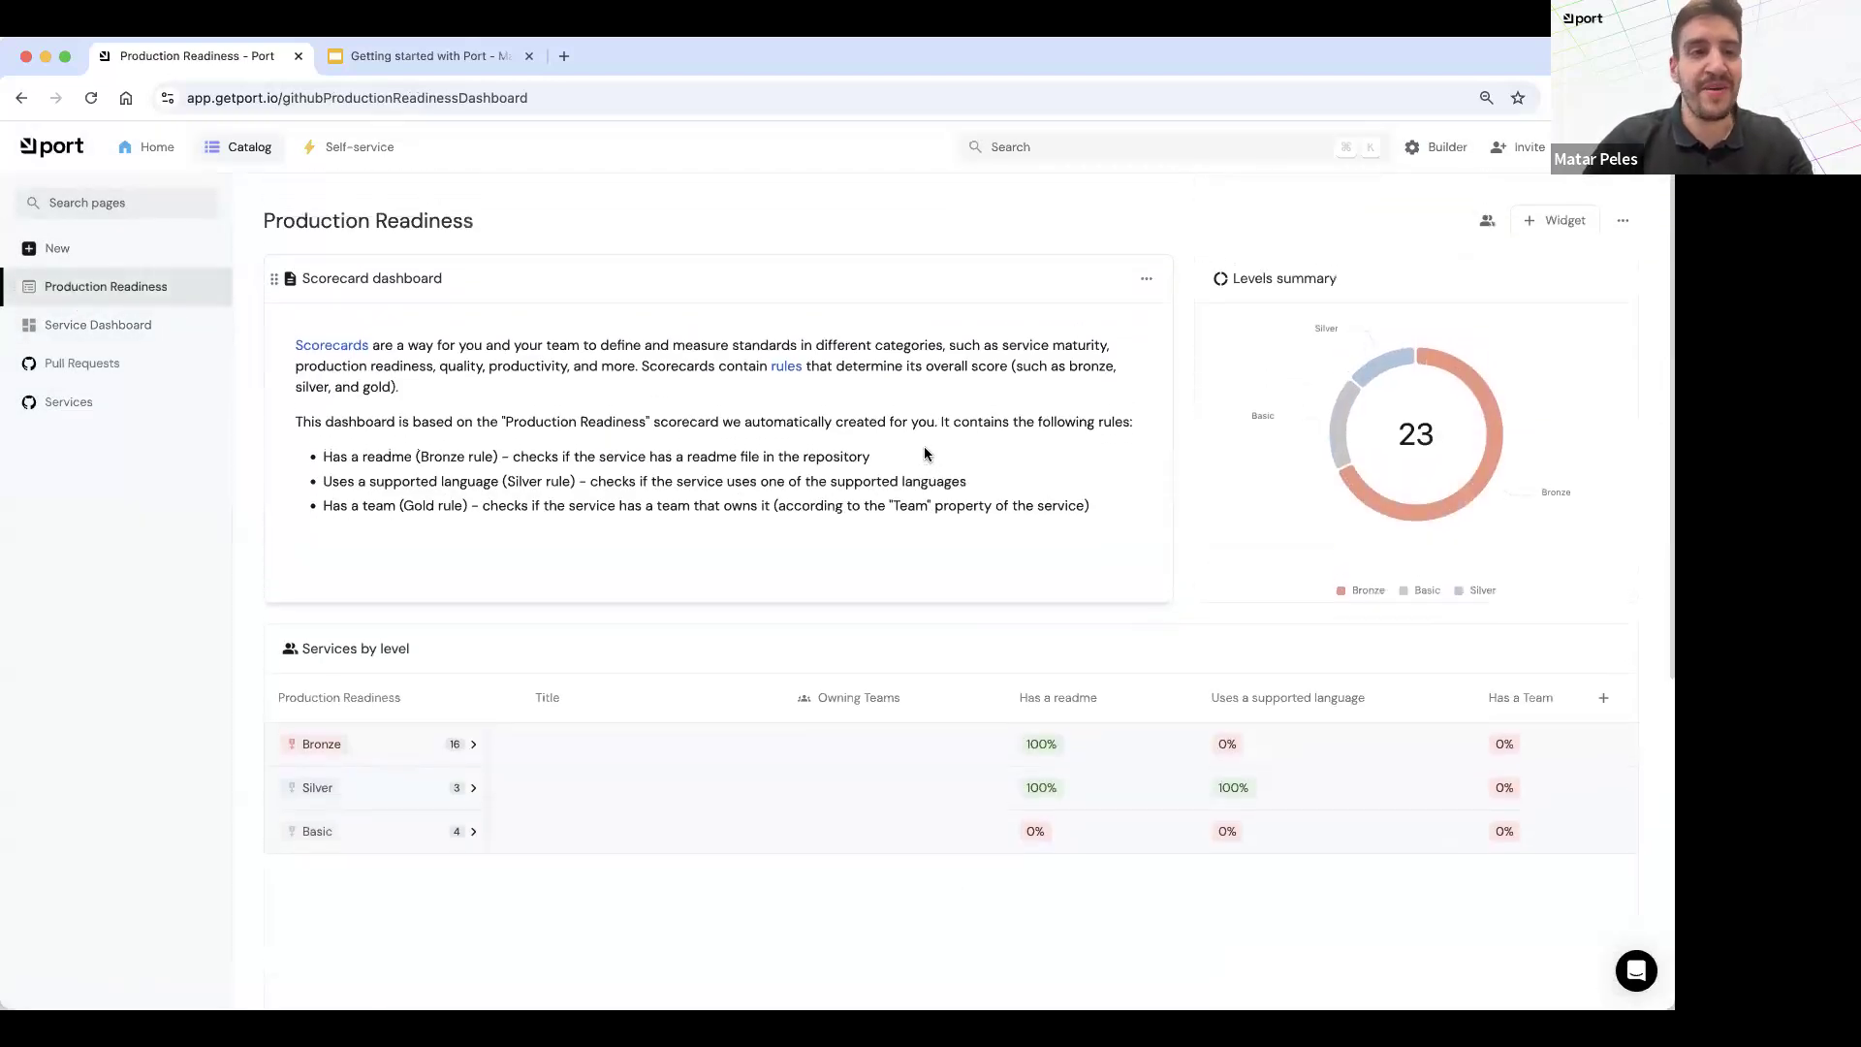
pyautogui.moveTo(405, 316); pyautogui.dragTo(717, 503)
pyautogui.click(717, 498)
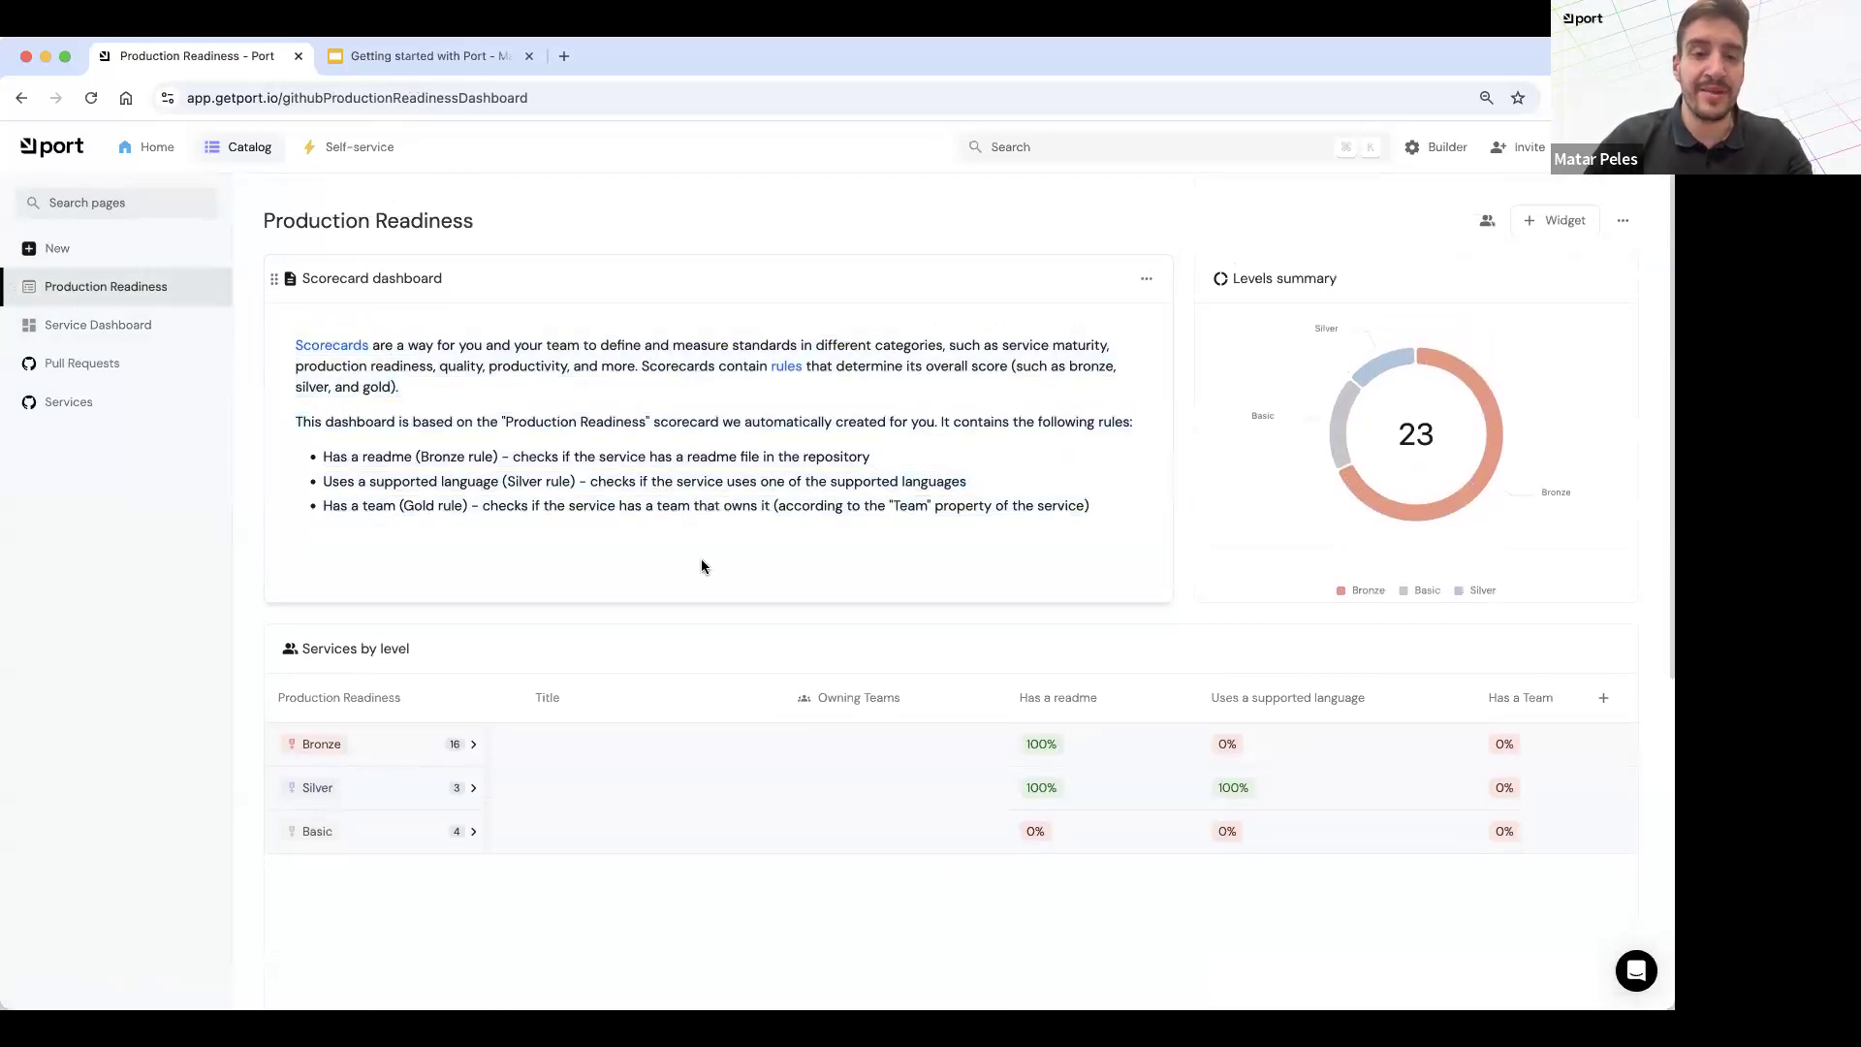
pyautogui.hscroll(1, 1173, 754)
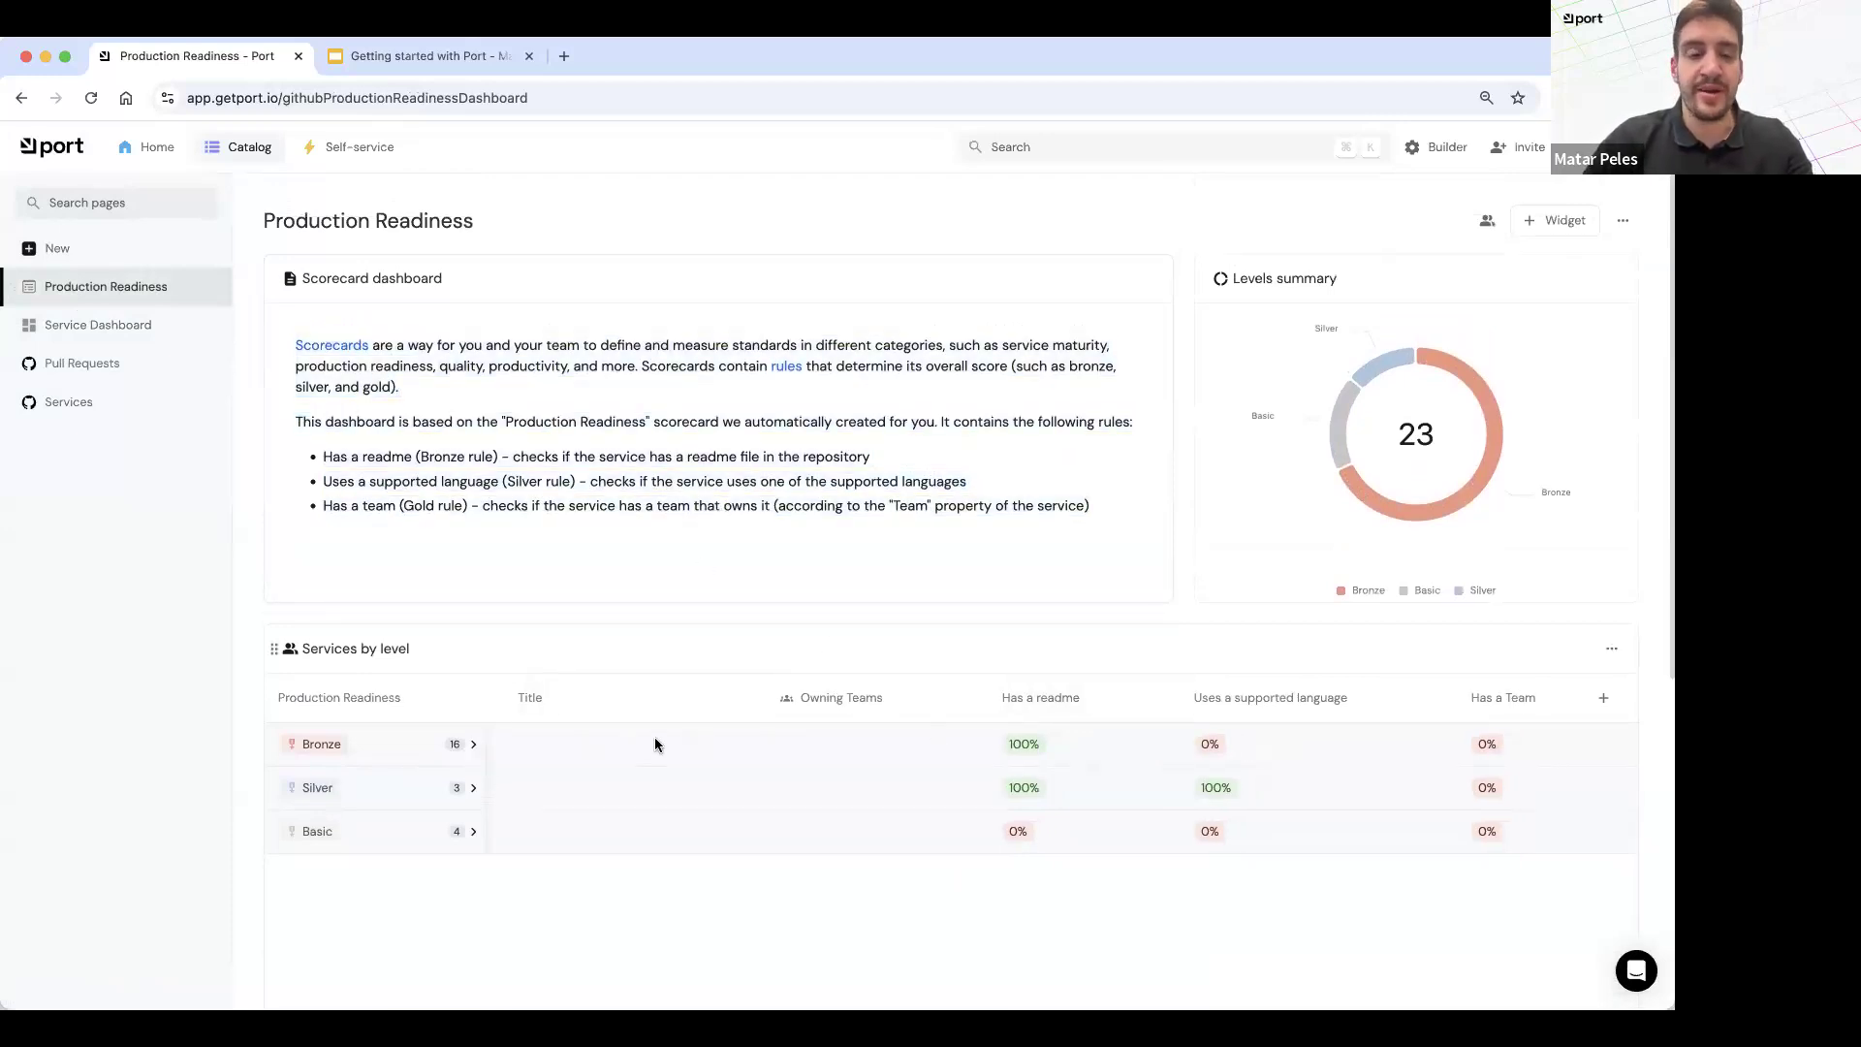
# Step: Expand the Bronze level in the Services by level table and examine each service's rule results
pyautogui.click(467, 755)
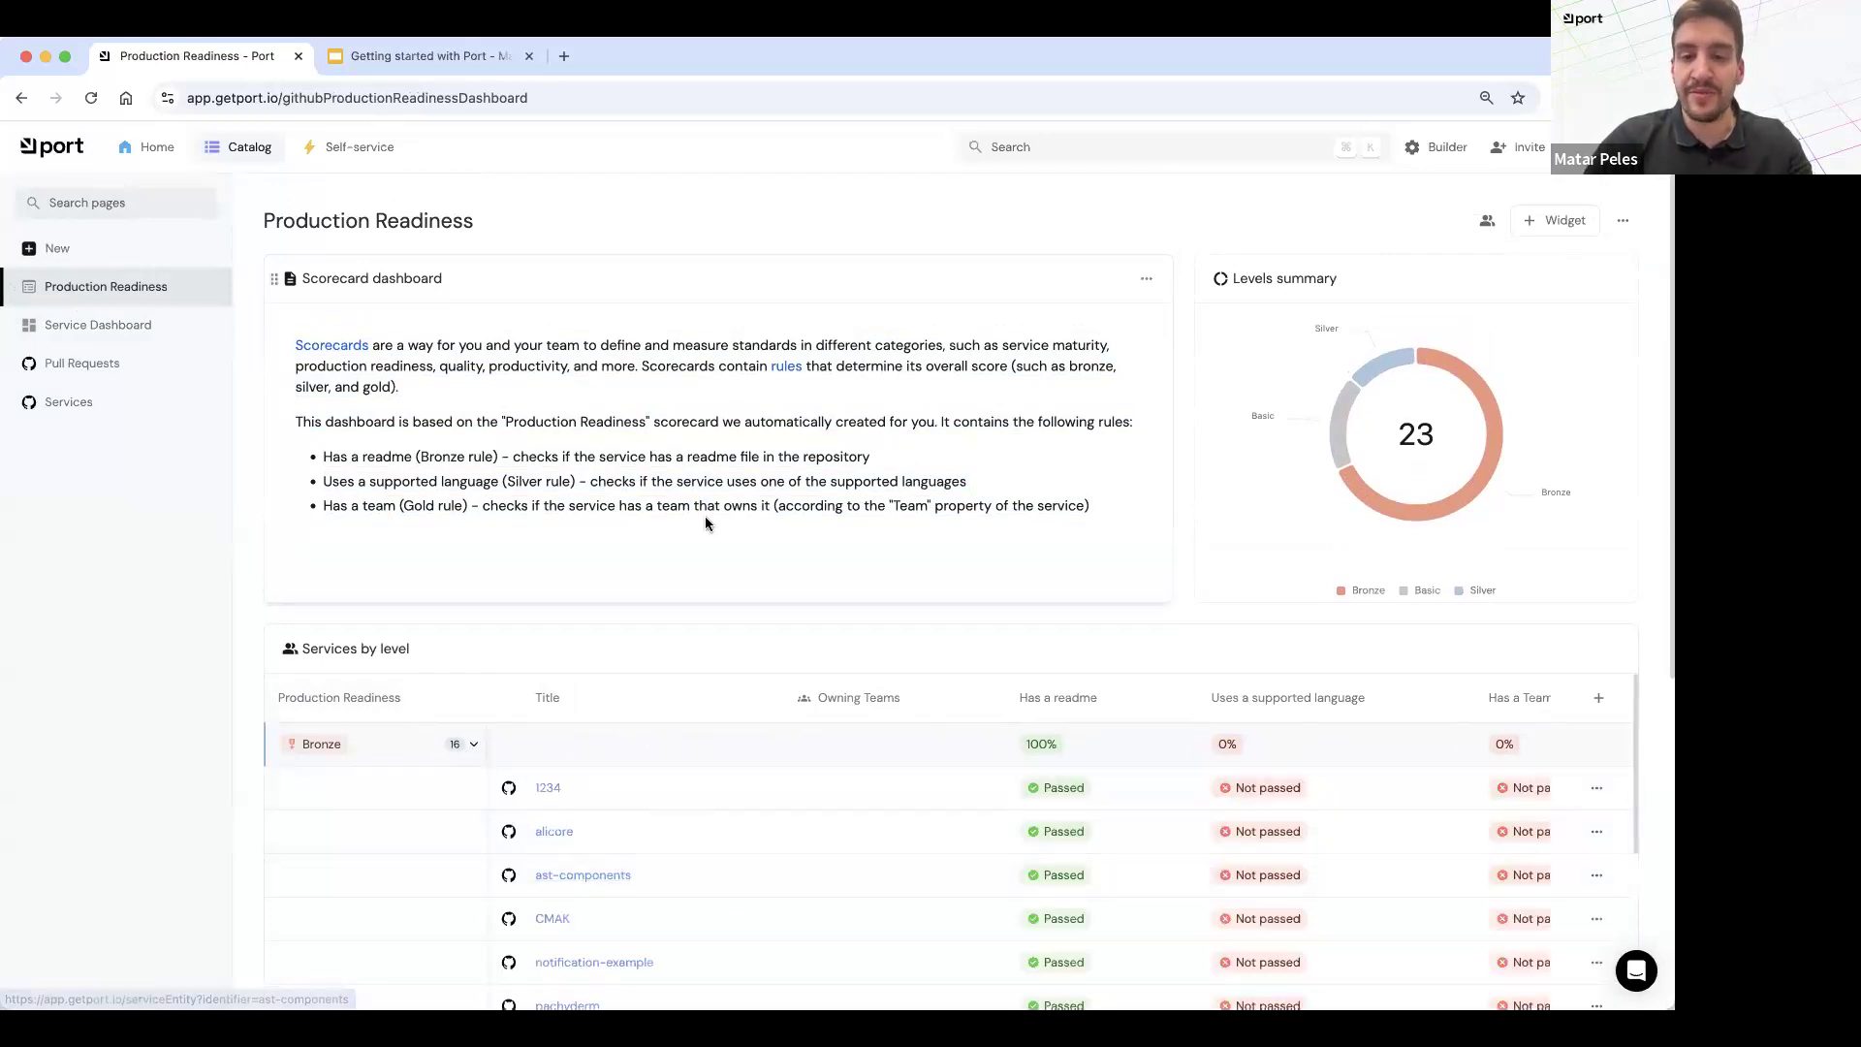
pyautogui.scroll(-1, 763, 623)
pyautogui.scroll(-5, 763, 623)
pyautogui.scroll(-1, 921, 552)
pyautogui.scroll(1, 936, 535)
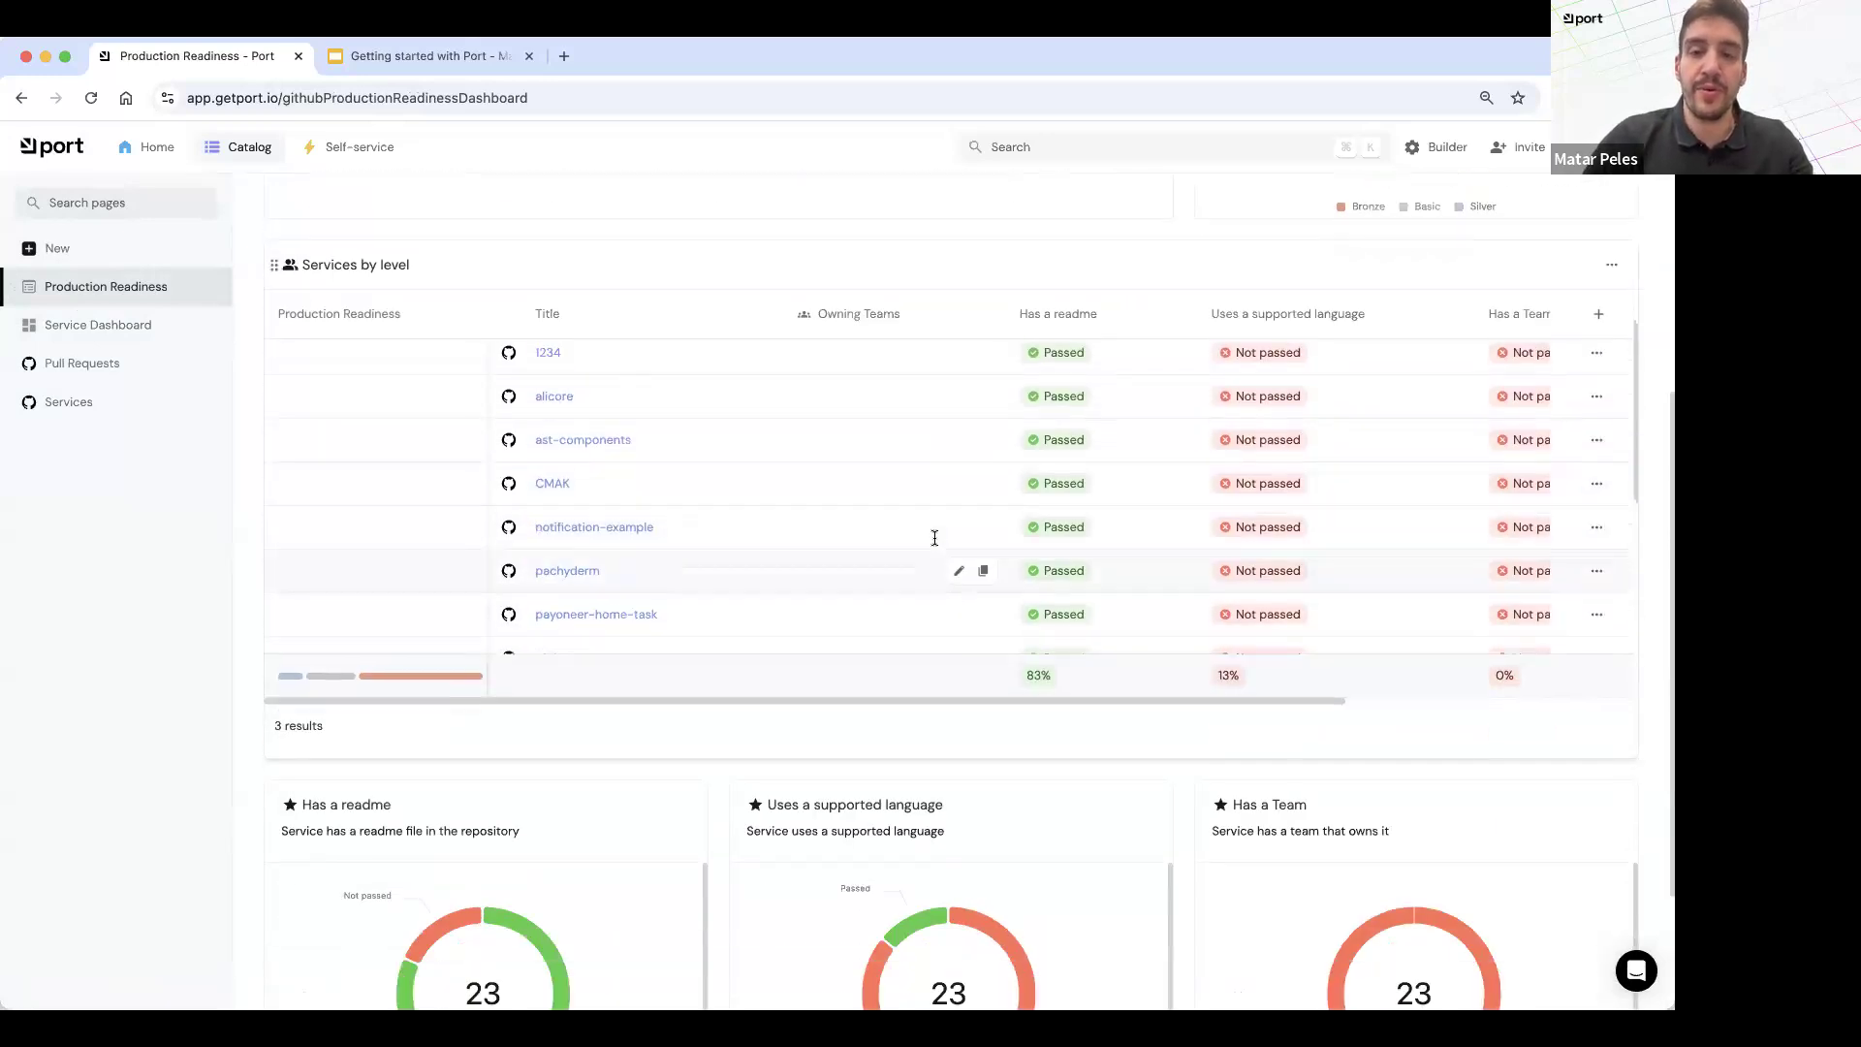
pyautogui.scroll(1, 886, 461)
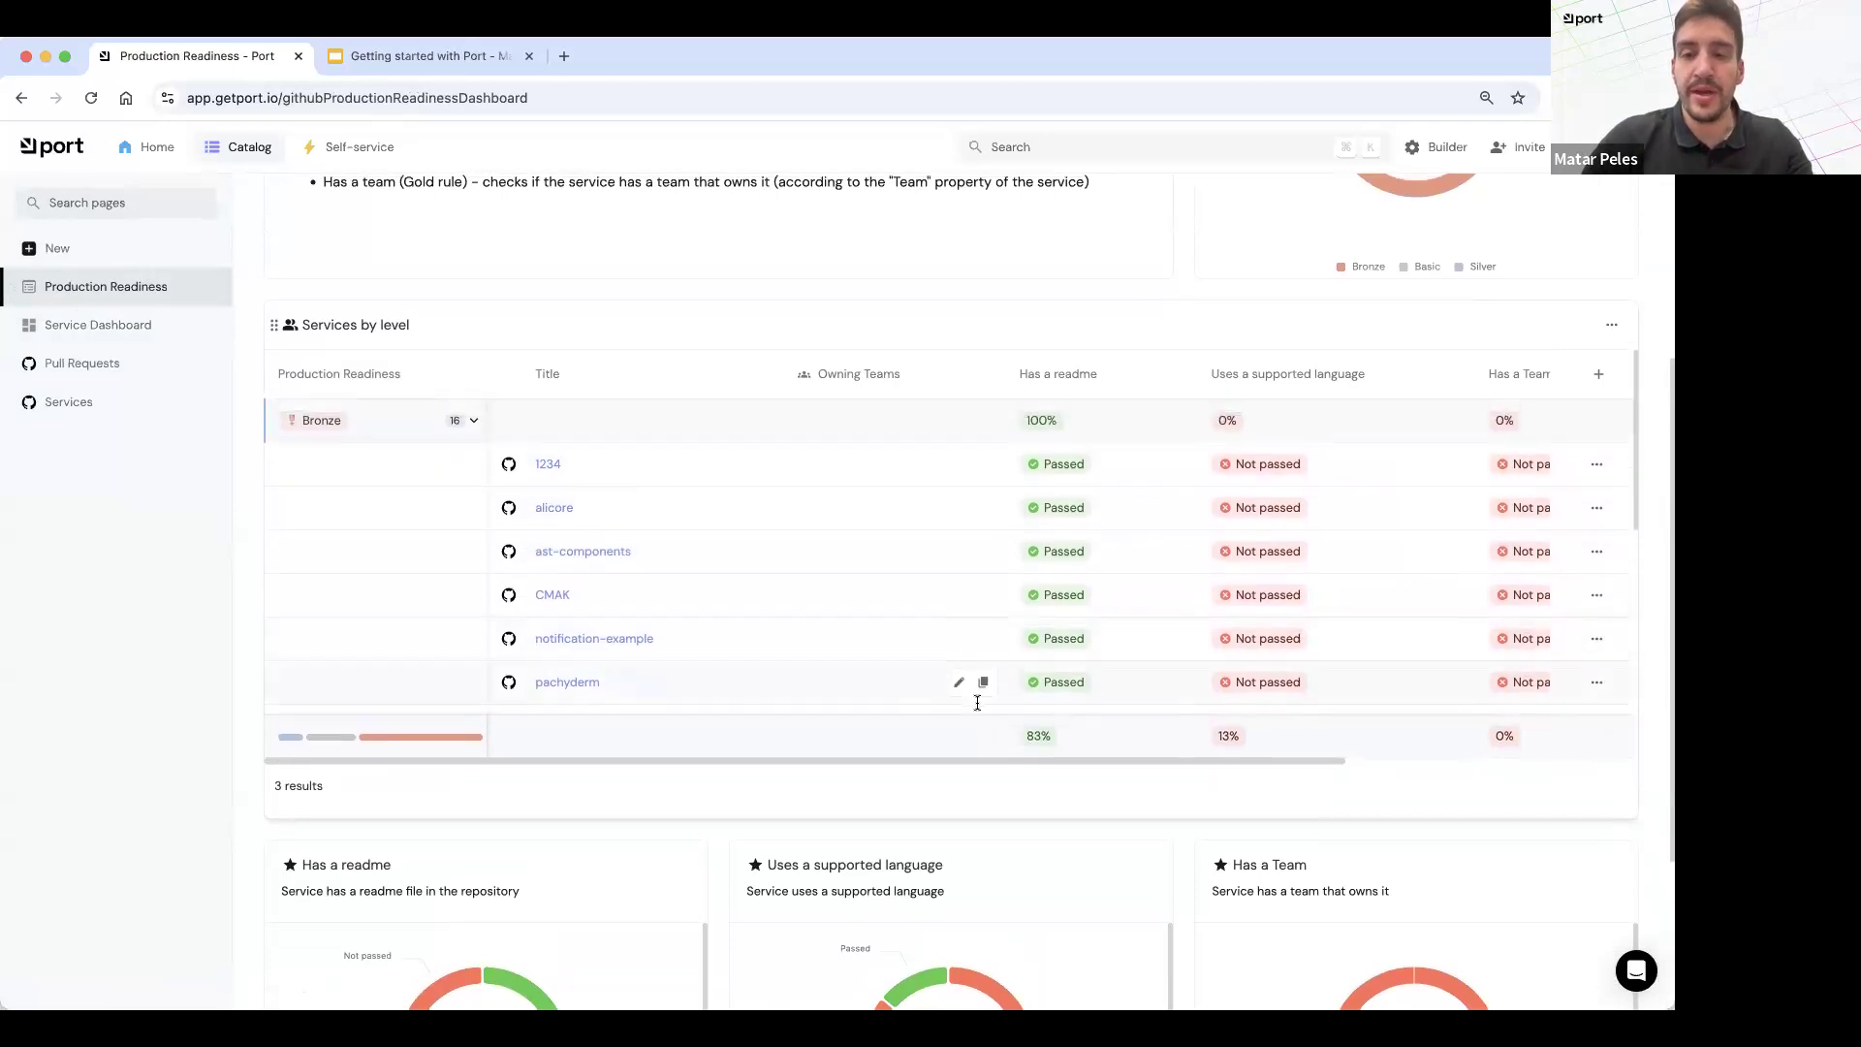
pyautogui.scroll(-6, 1022, 622)
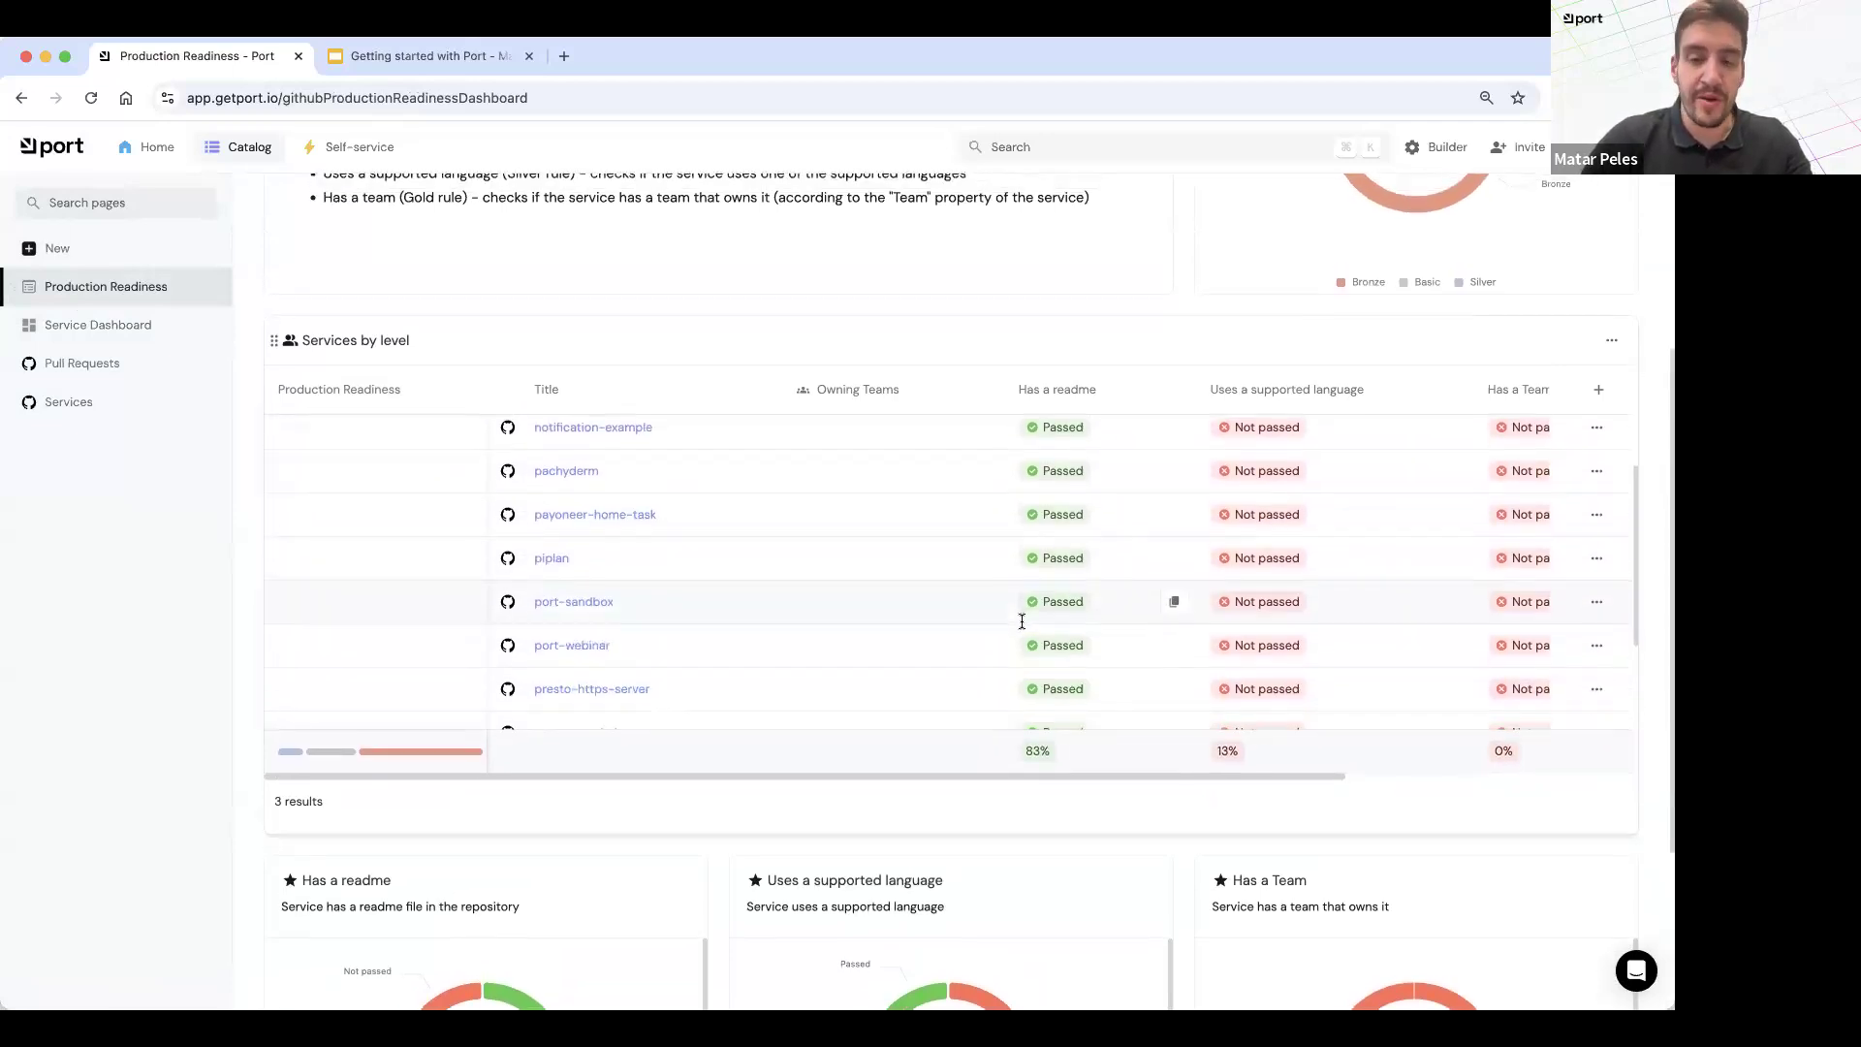
pyautogui.scroll(-2, 1021, 621)
pyautogui.scroll(7, 1022, 622)
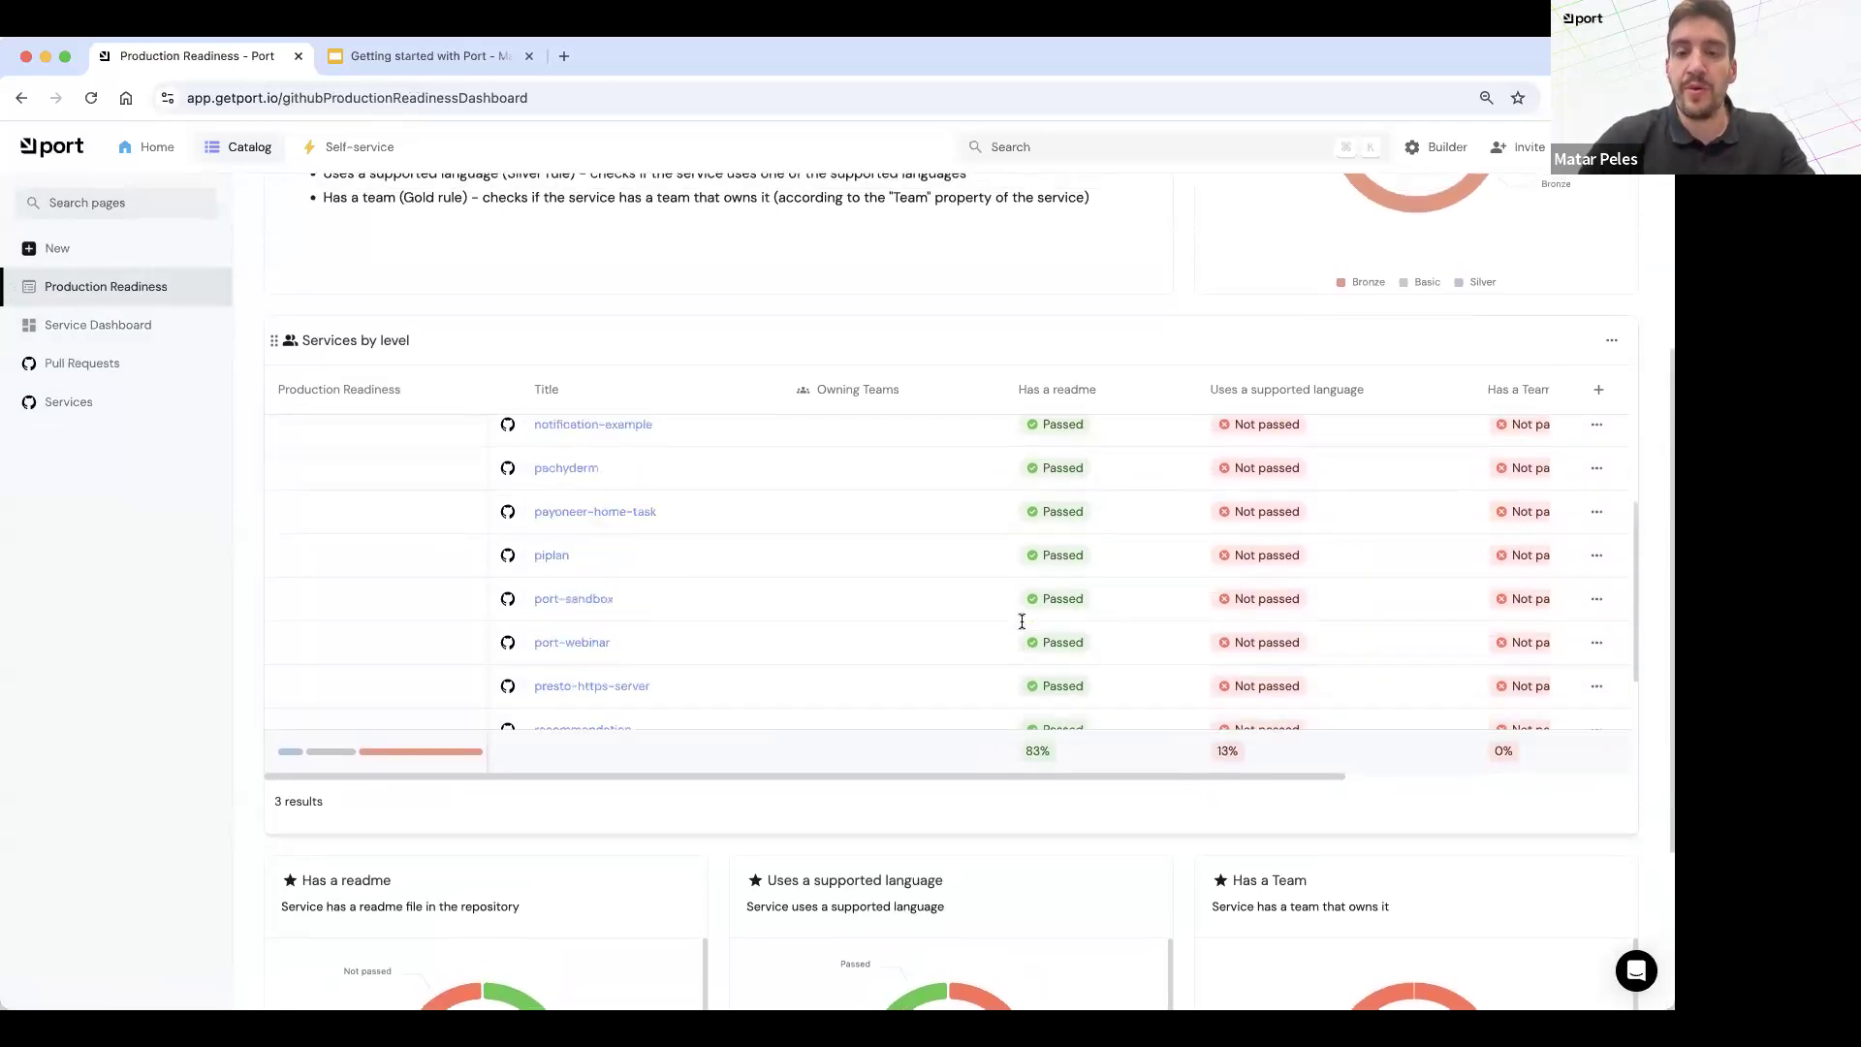
pyautogui.scroll(4, 1021, 621)
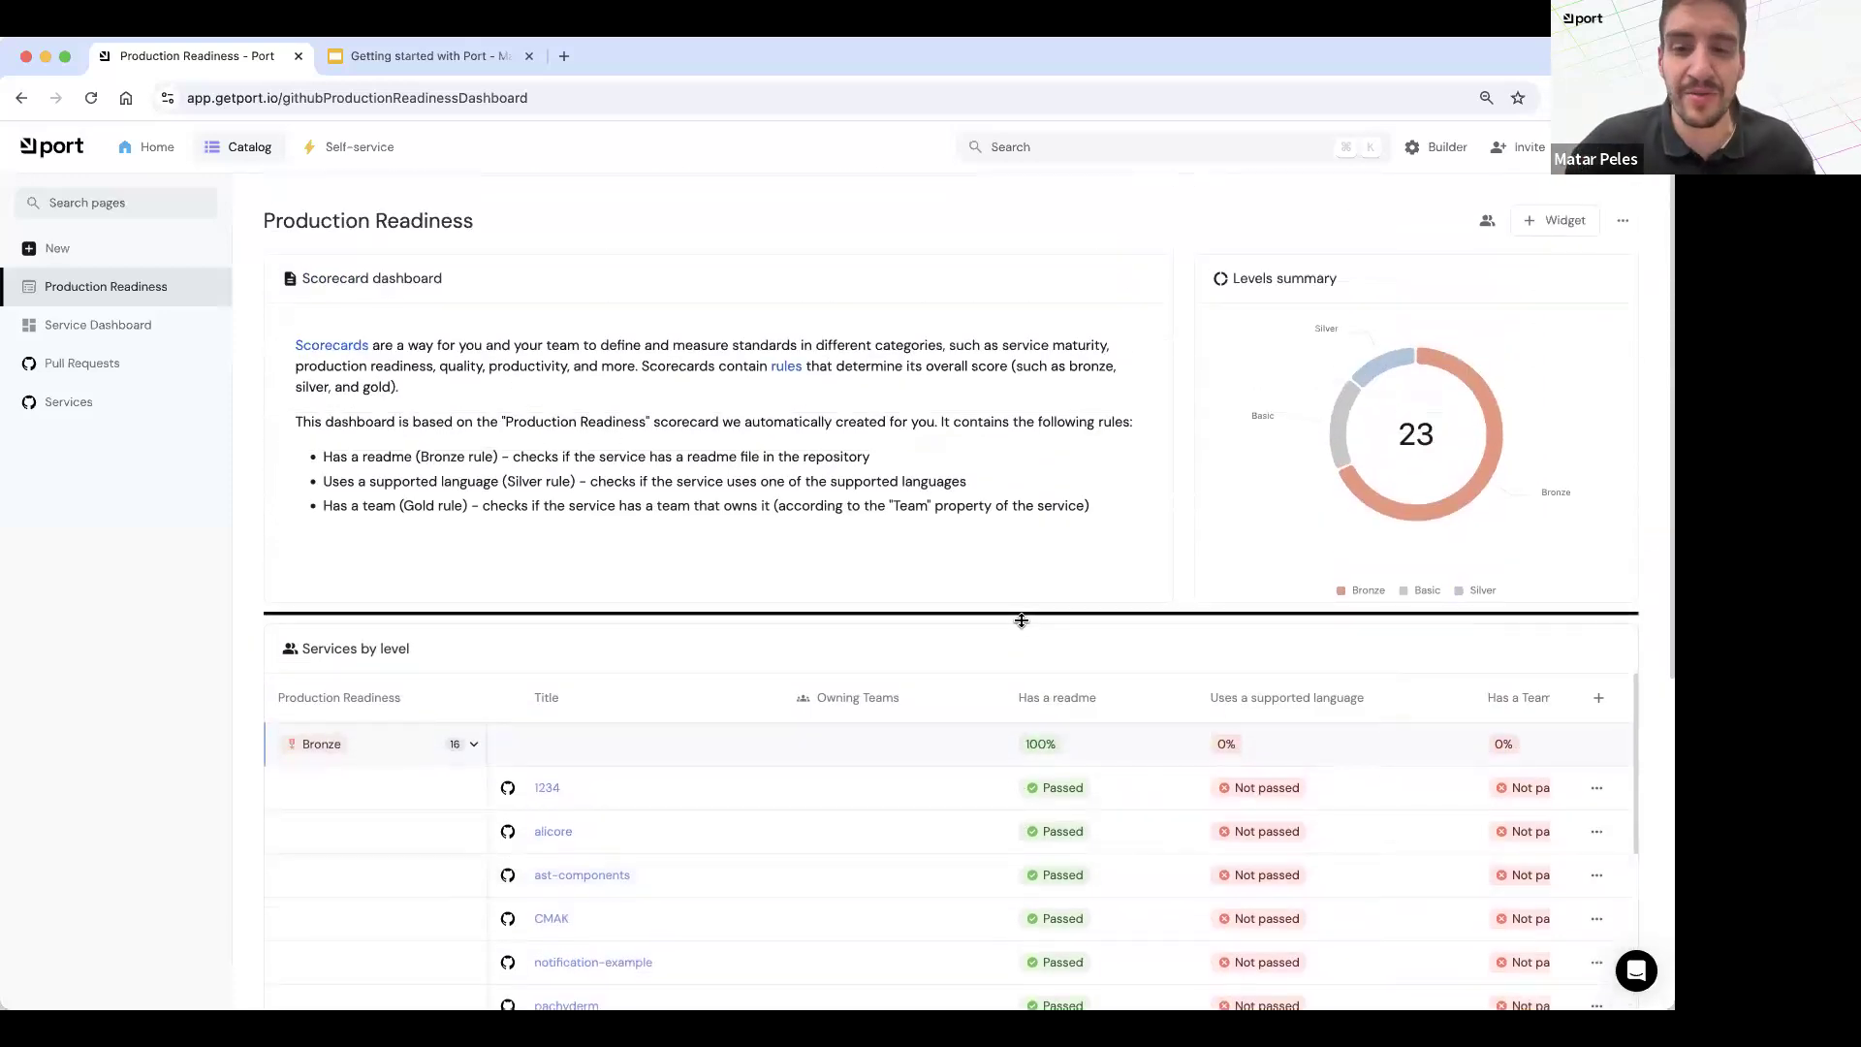
pyautogui.scroll(-5, 1022, 621)
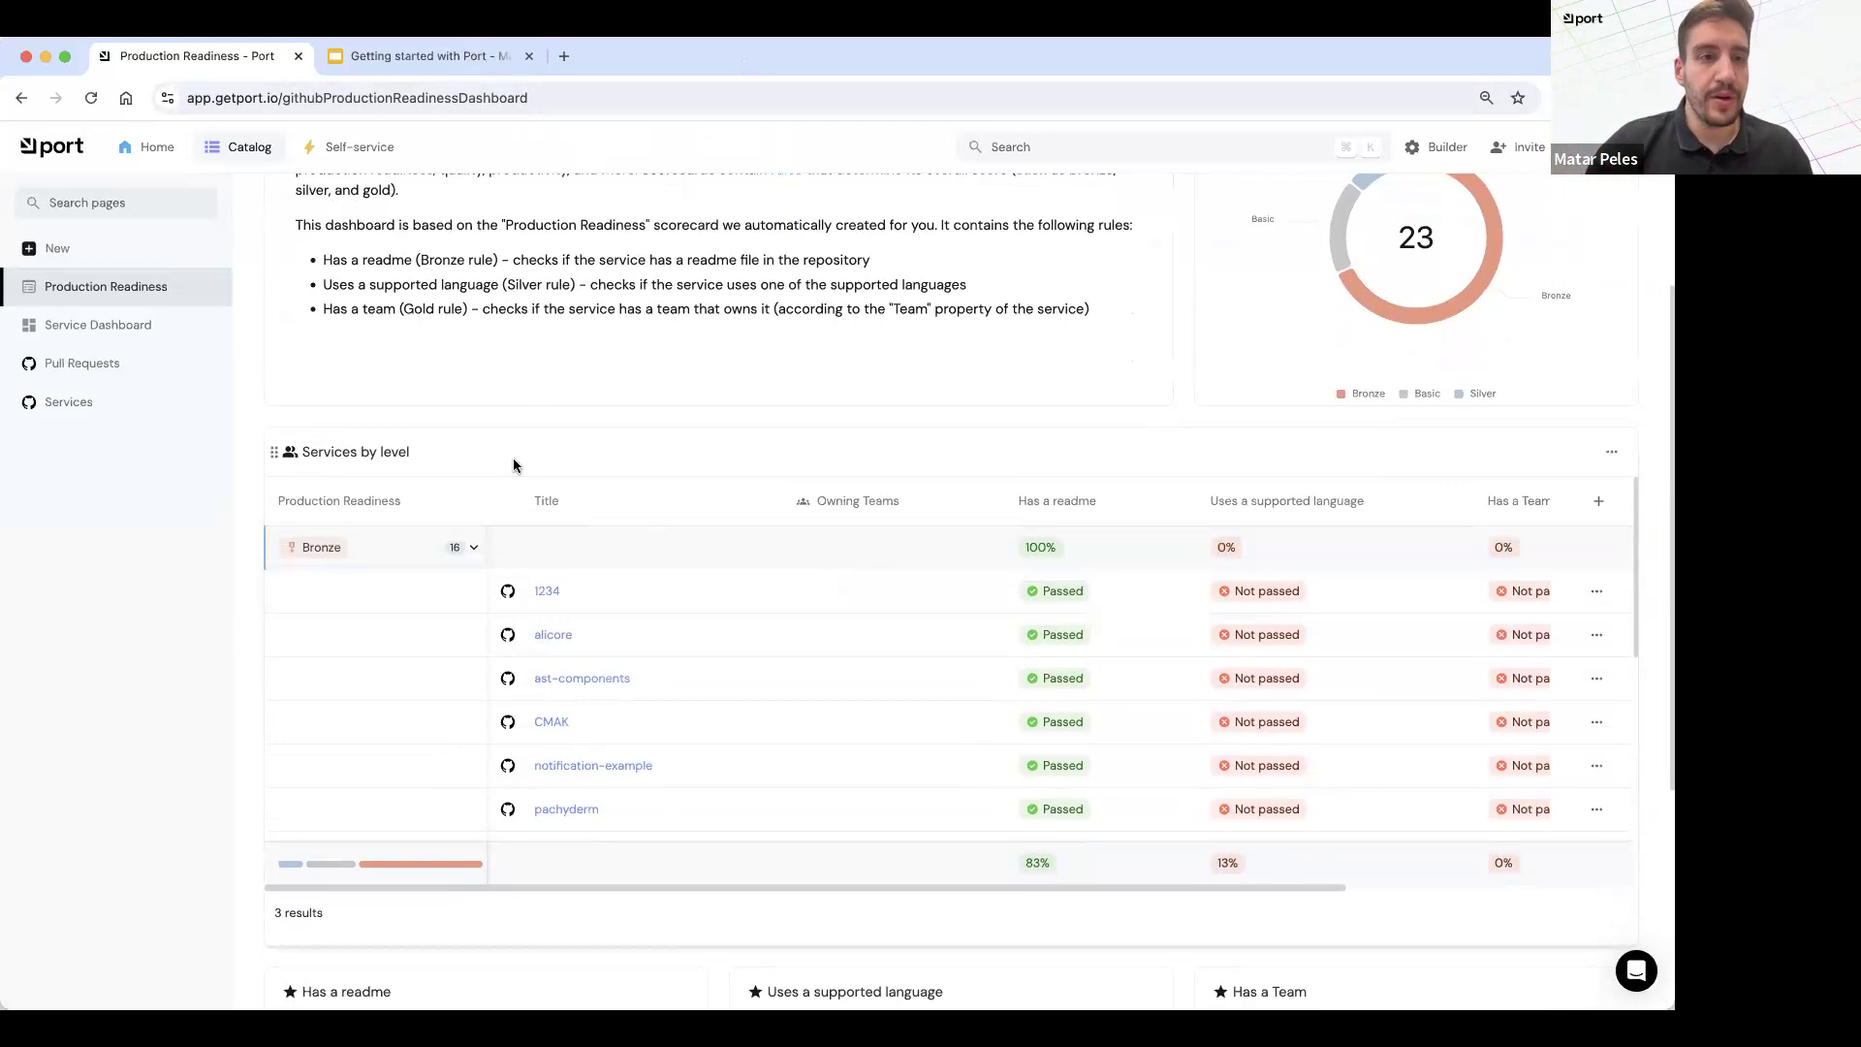
# Step: Revisit the Services and Pull Requests catalog pages and return to the Production Readiness dashboard
pyautogui.click(73, 401)
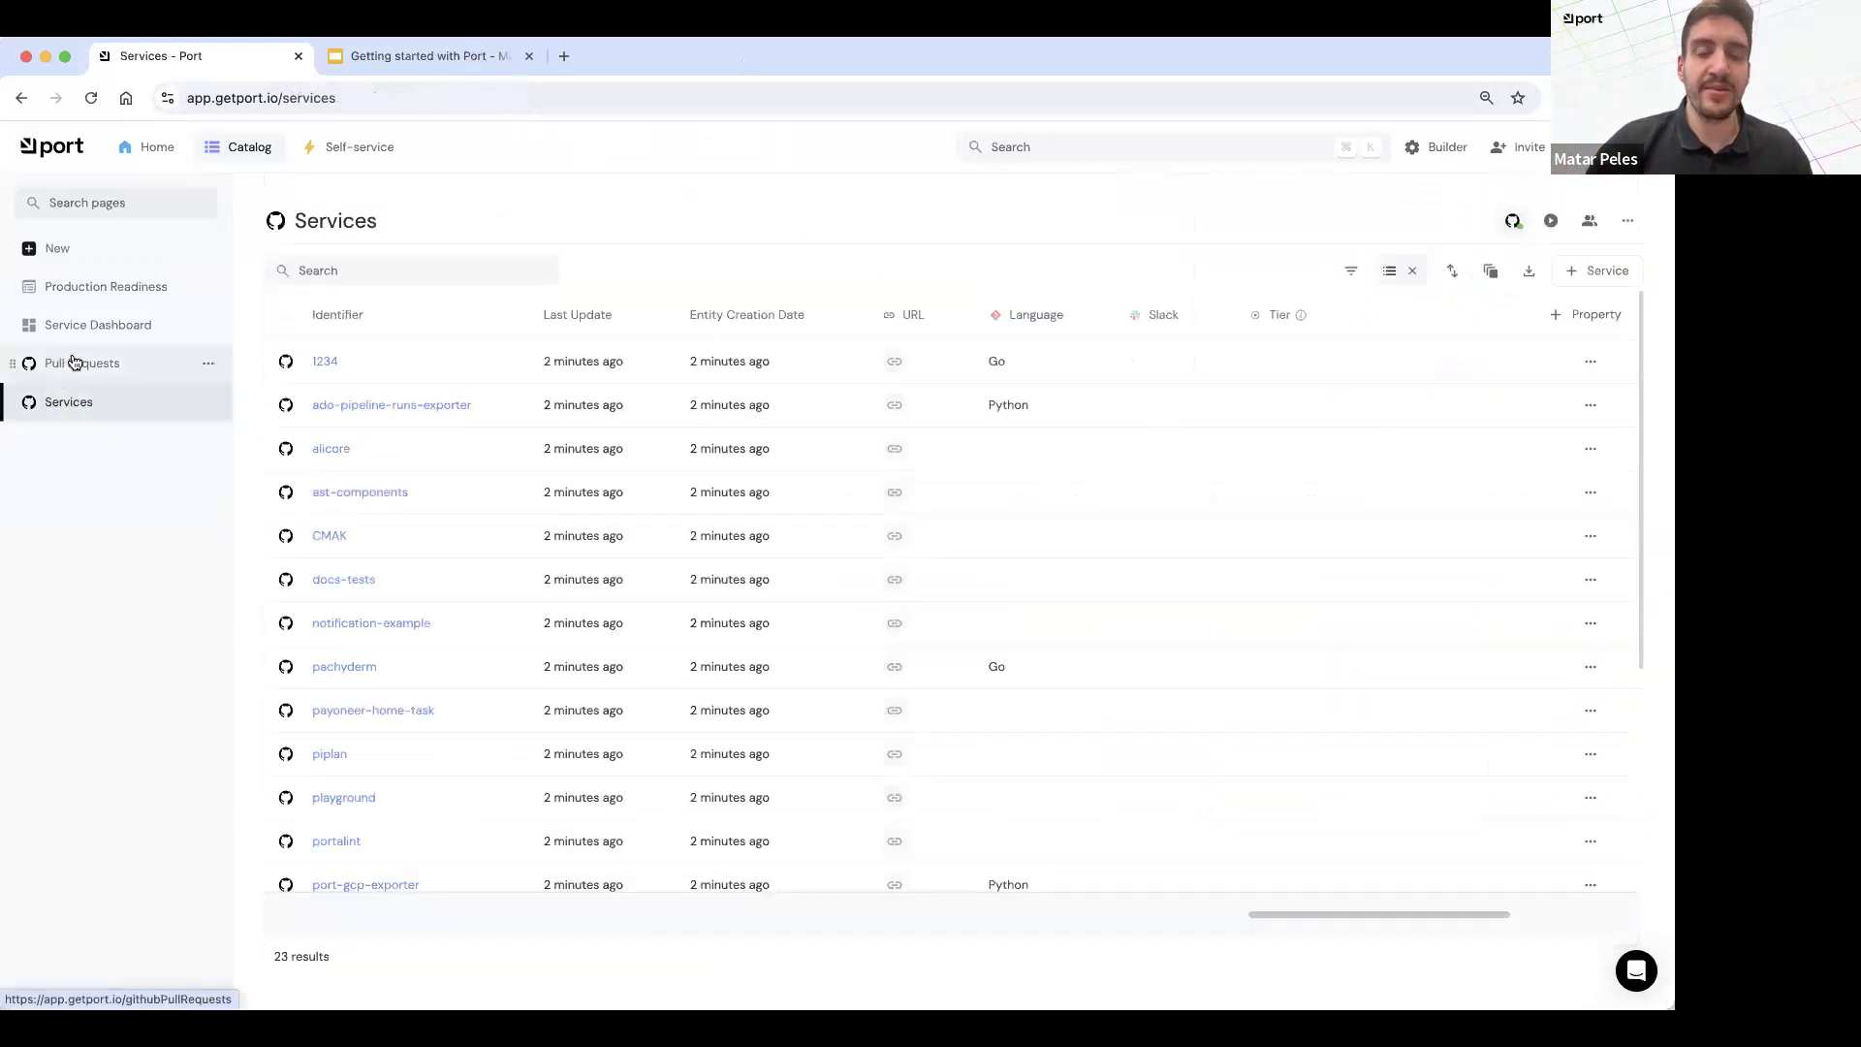
pyautogui.click(126, 361)
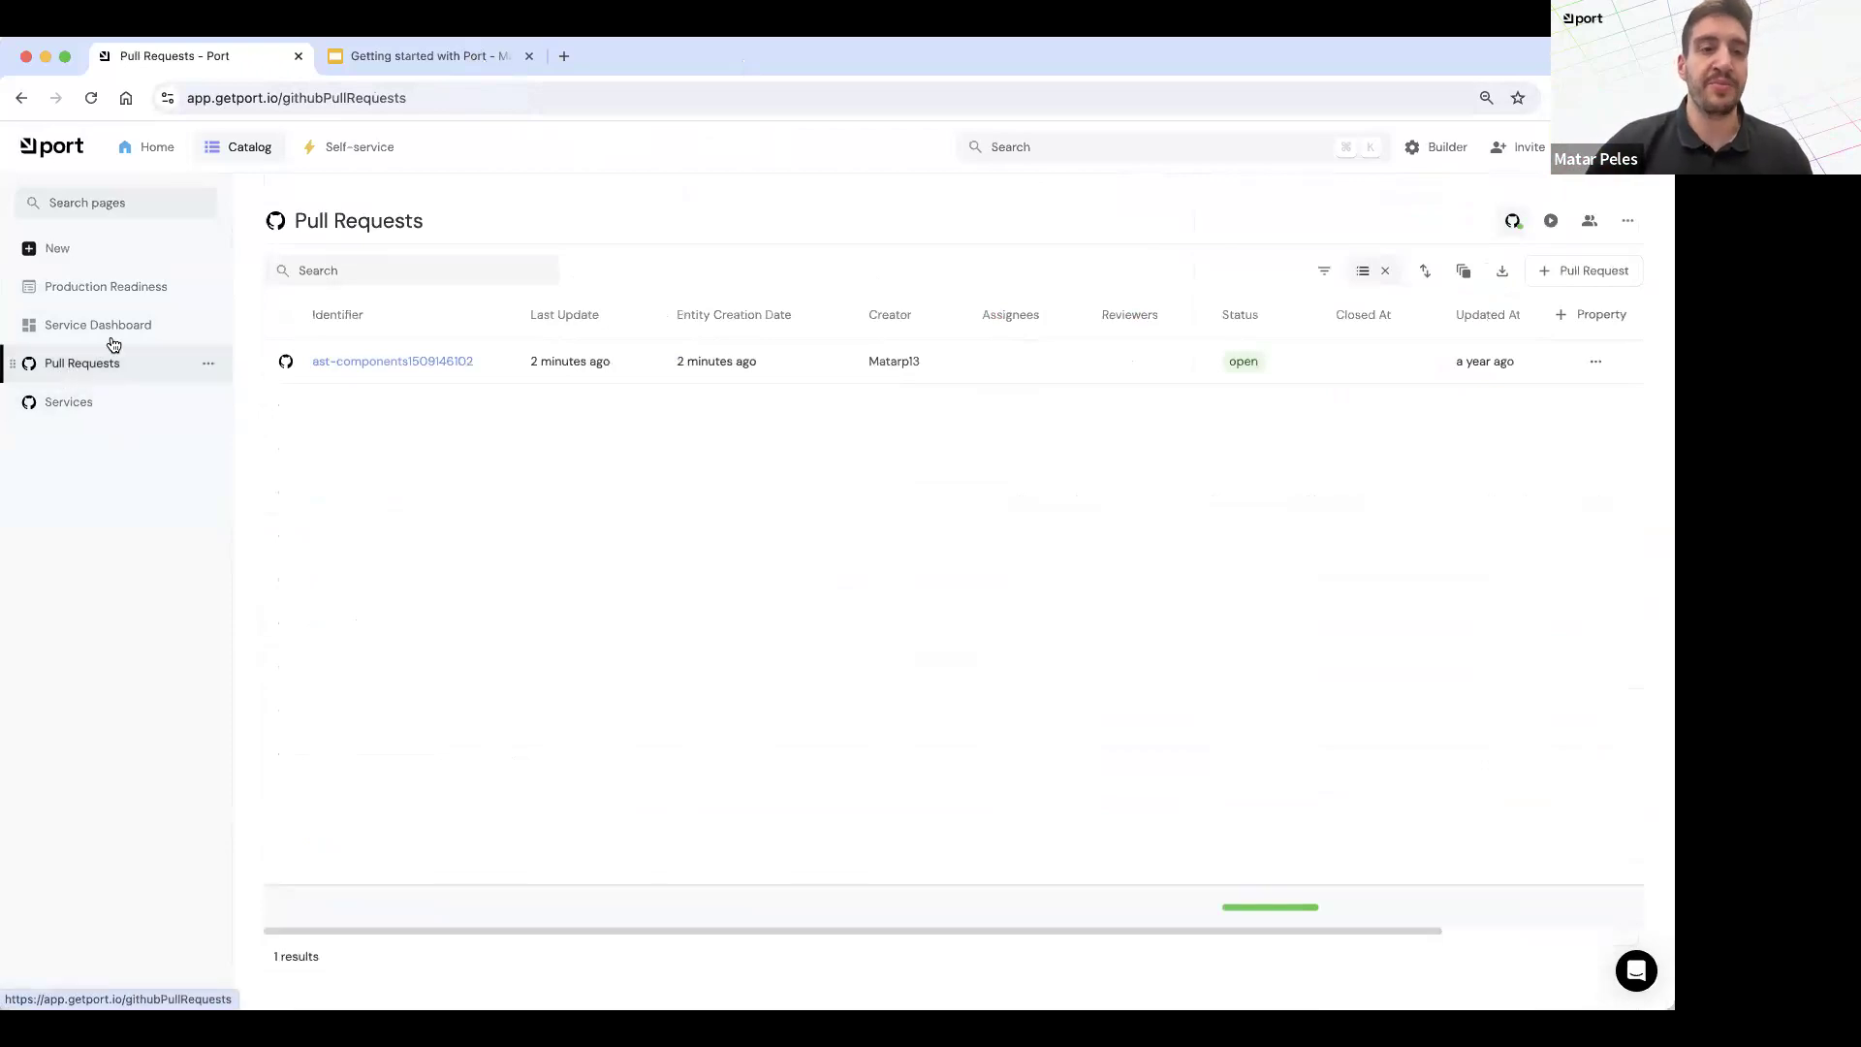
pyautogui.click(102, 288)
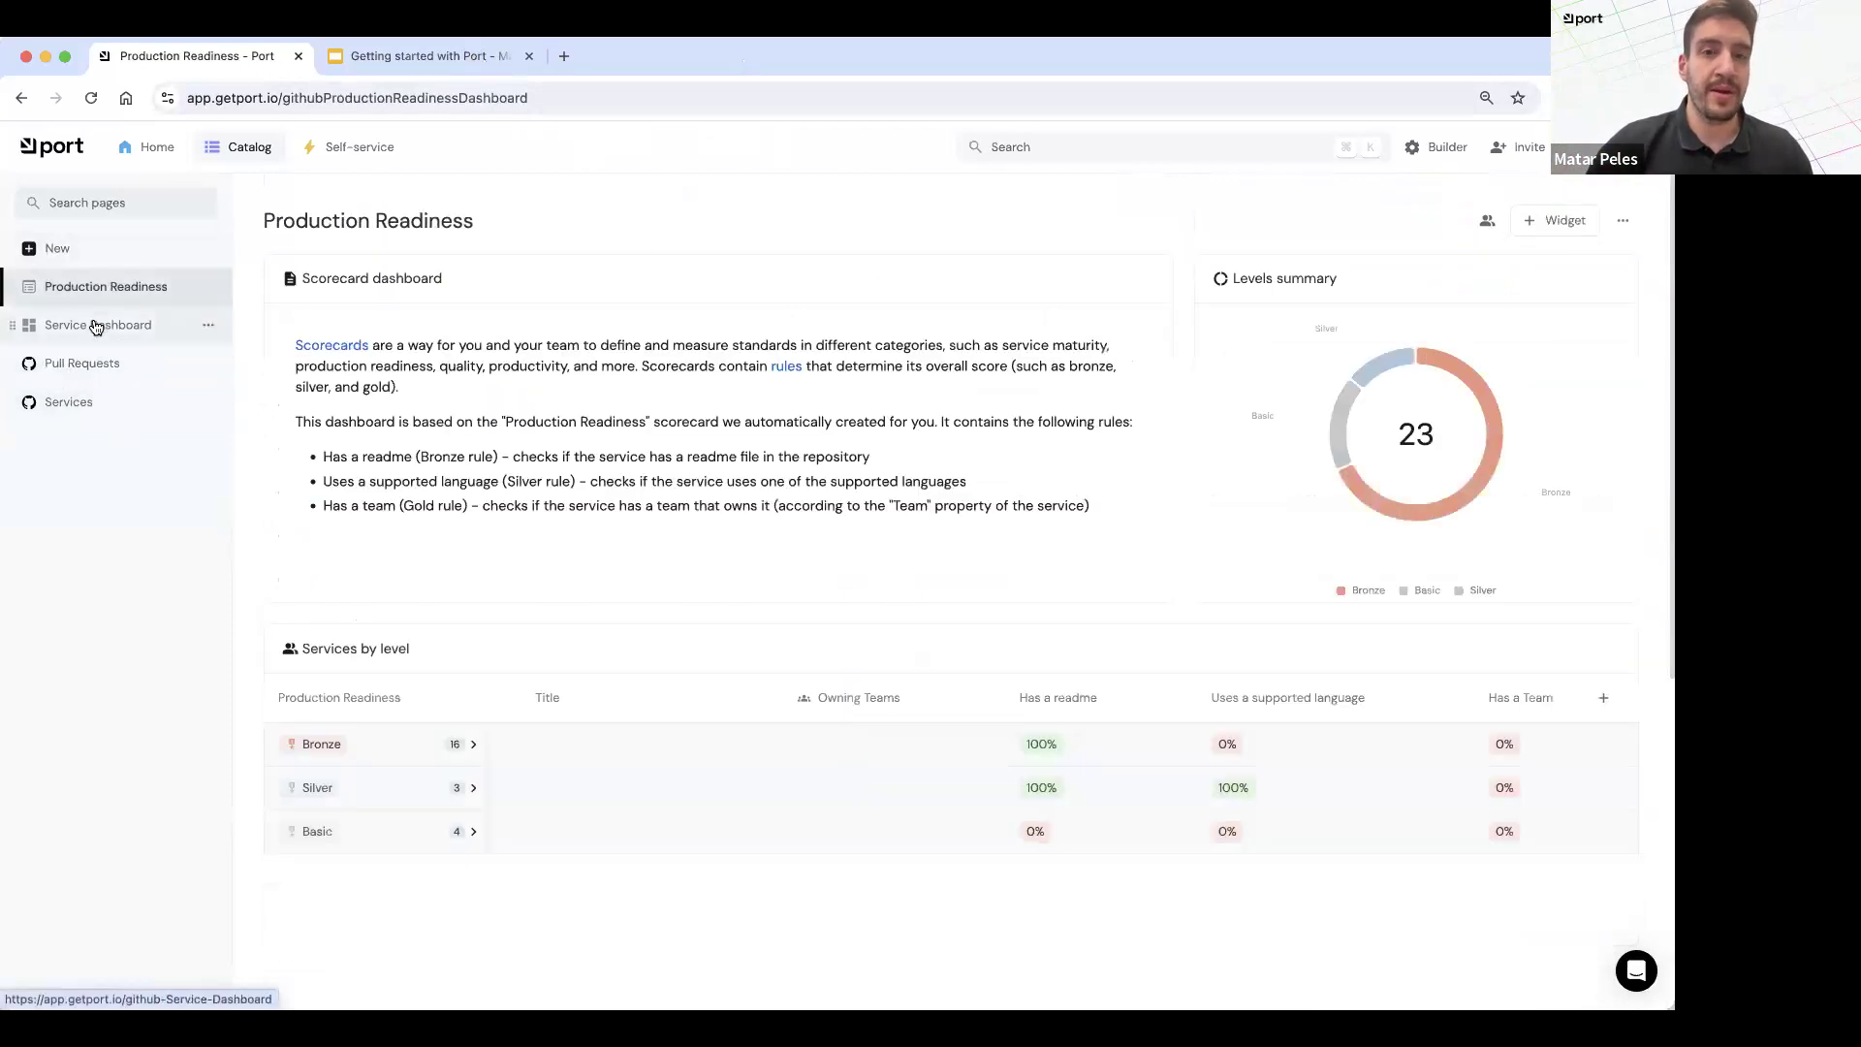
# Step: Revisit the Service Dashboard, open the Builder's data sources, and view the exporters available for a new data source without adding one
pyautogui.click(95, 325)
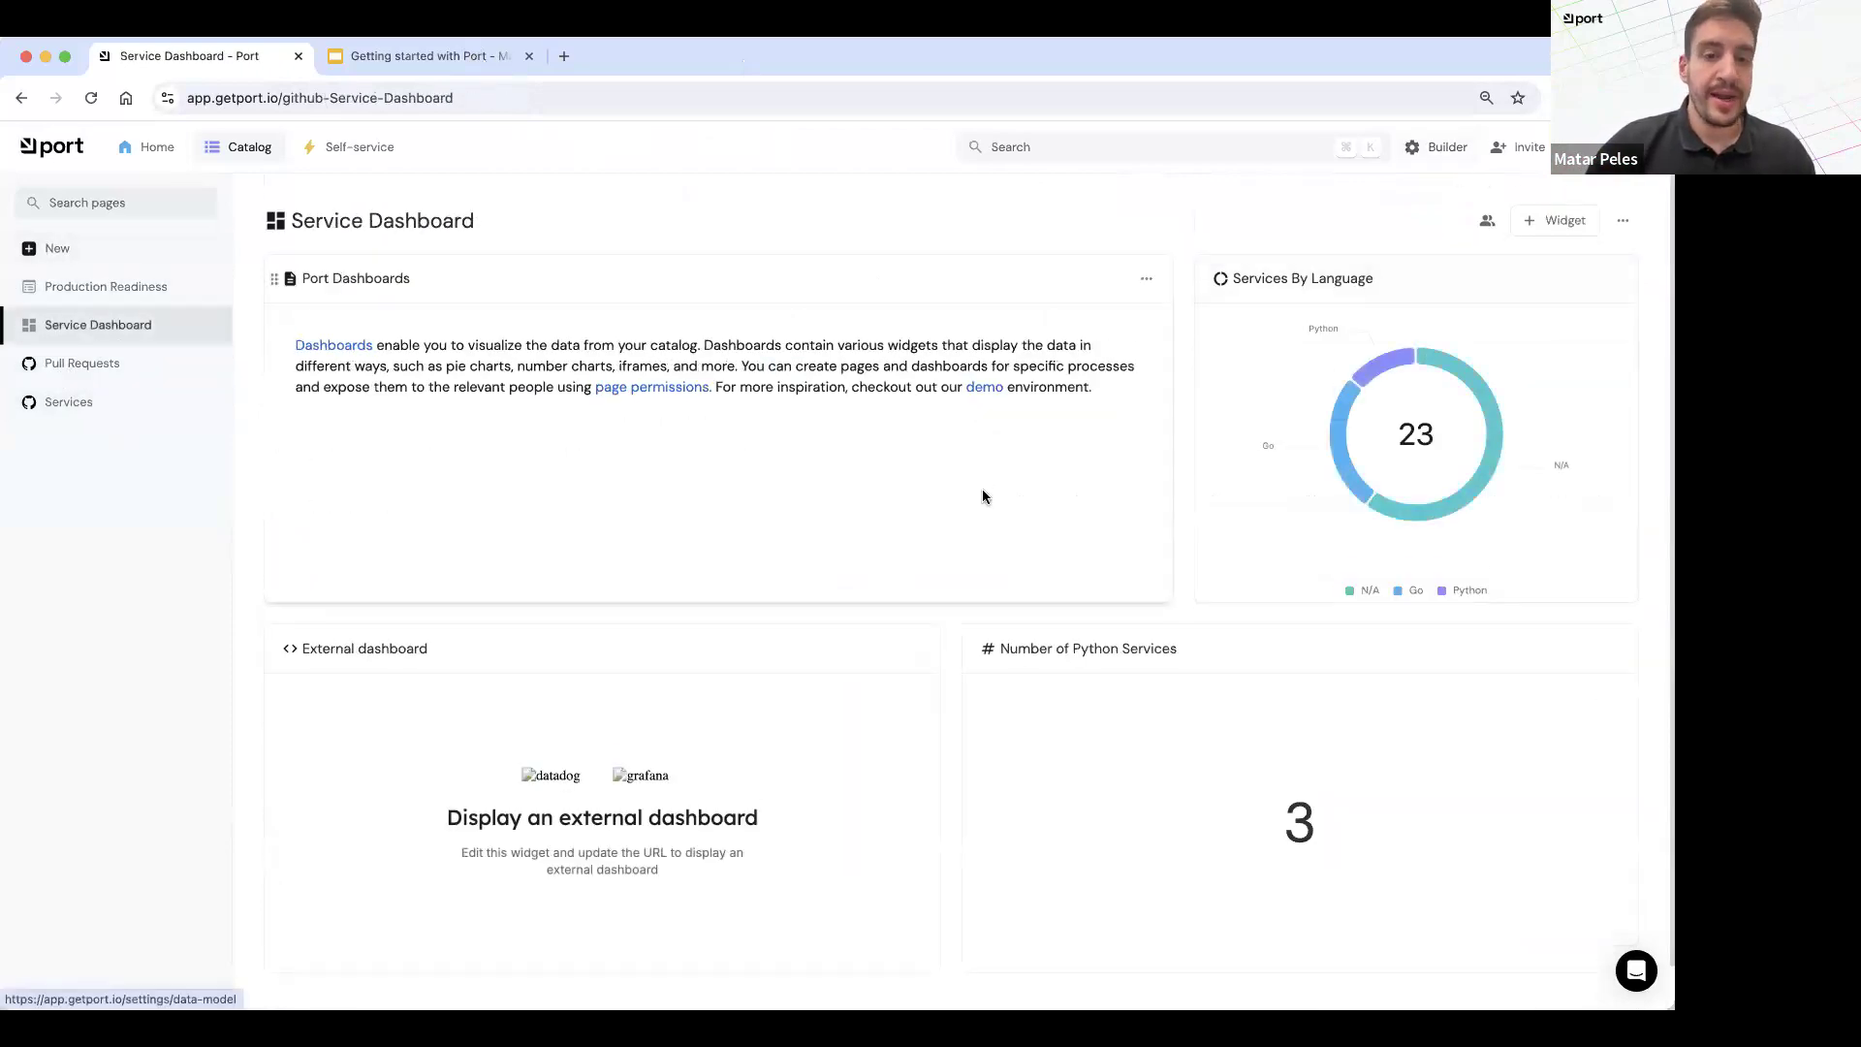
pyautogui.click(1444, 148)
pyautogui.click(97, 250)
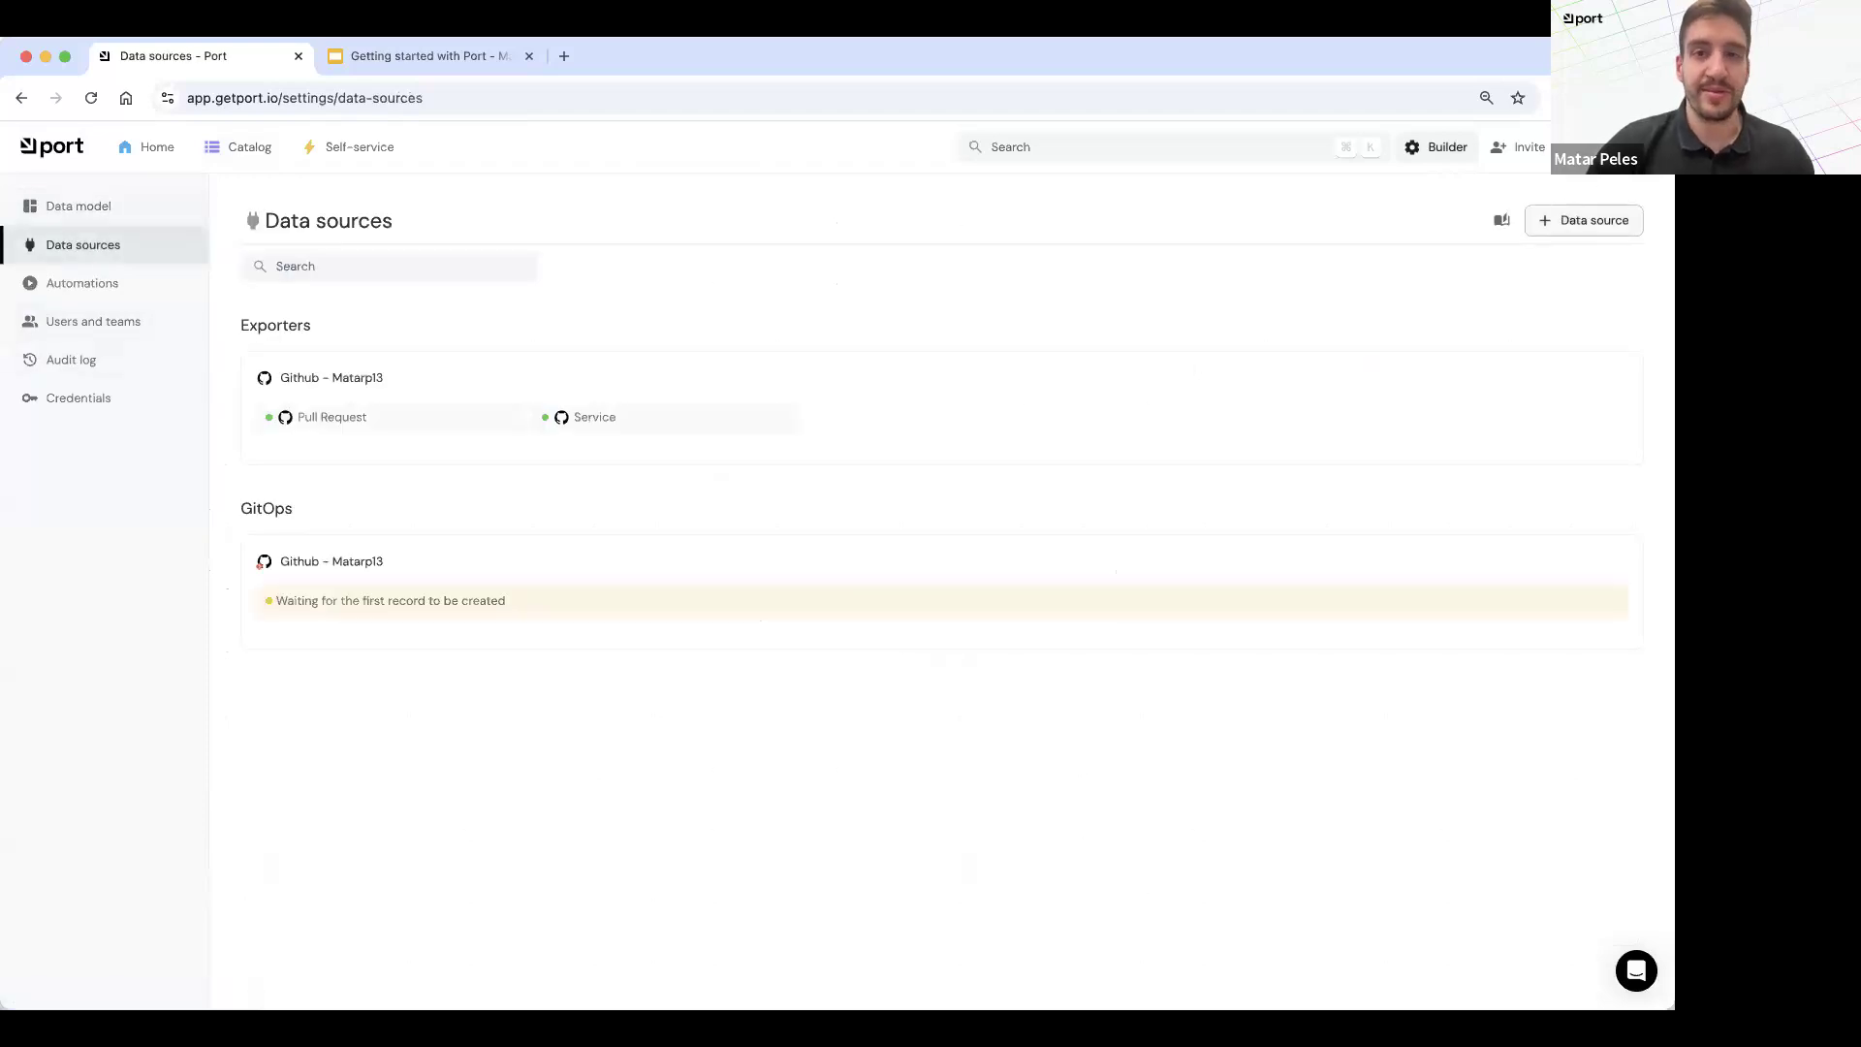
pyautogui.click(1578, 223)
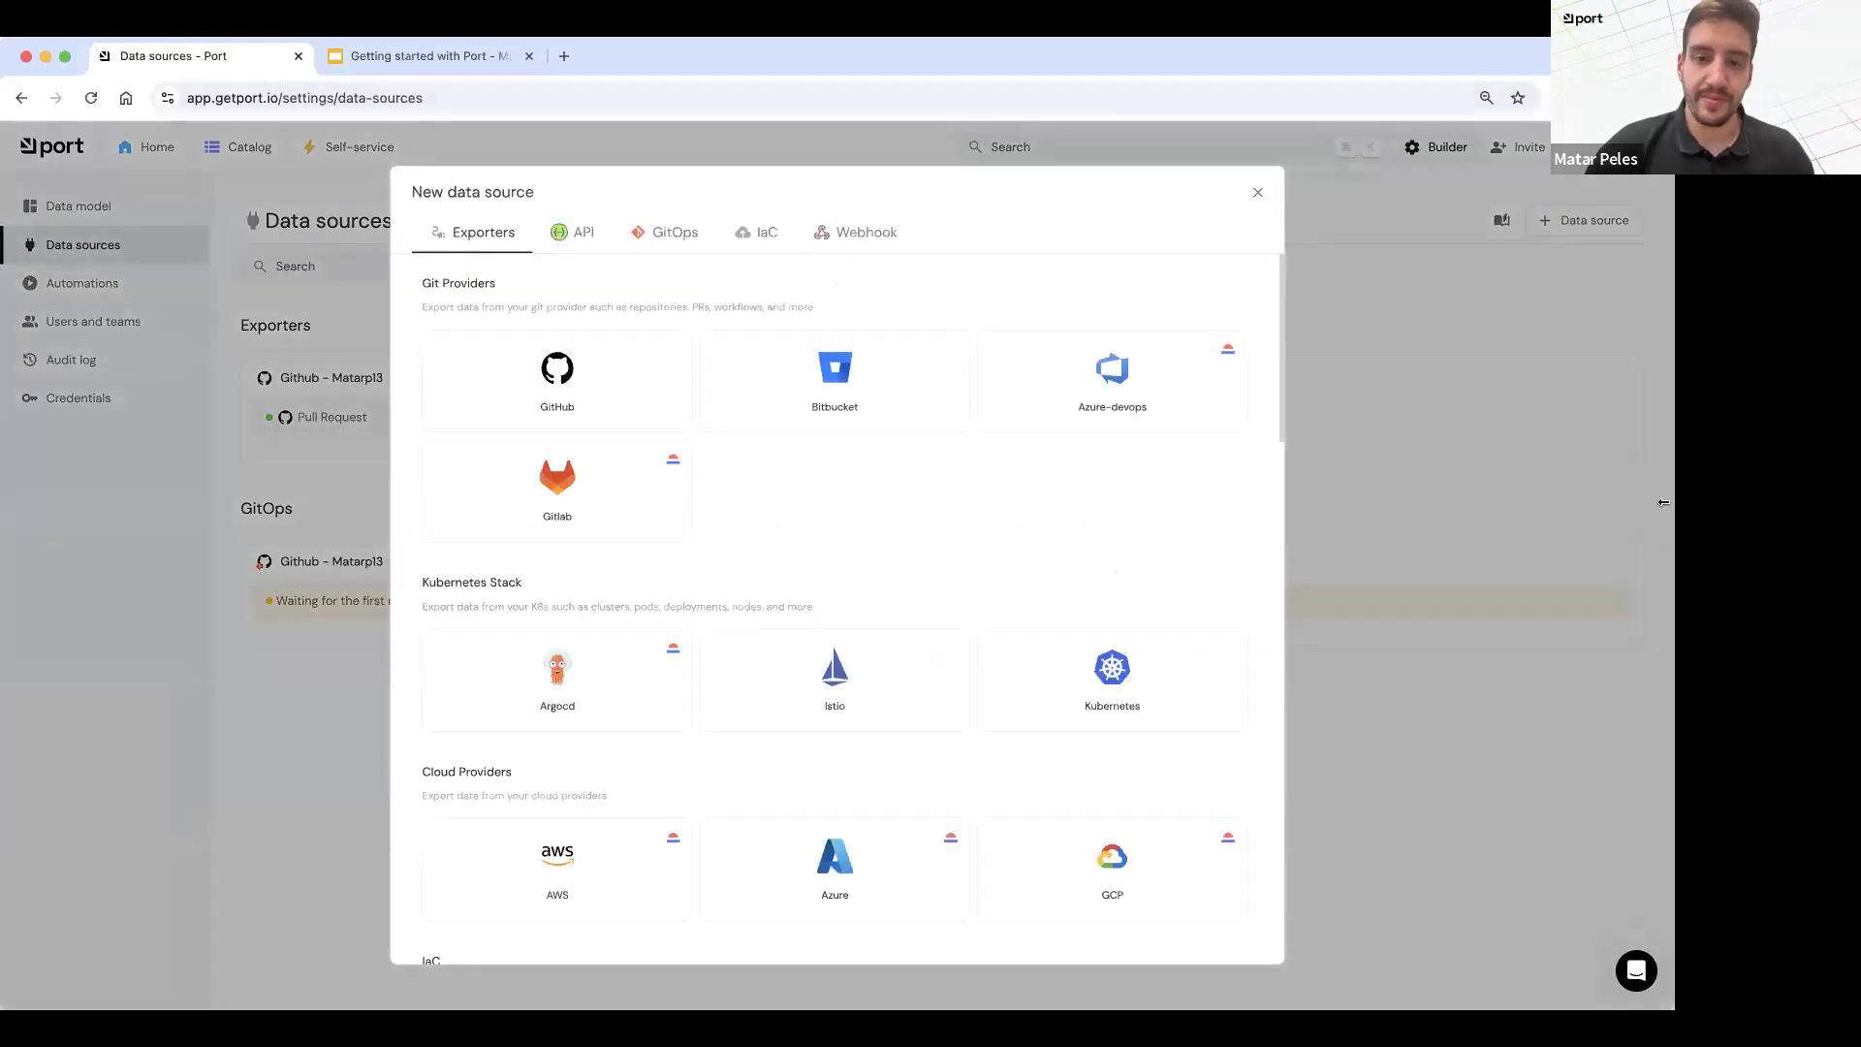
pyautogui.click(331, 525)
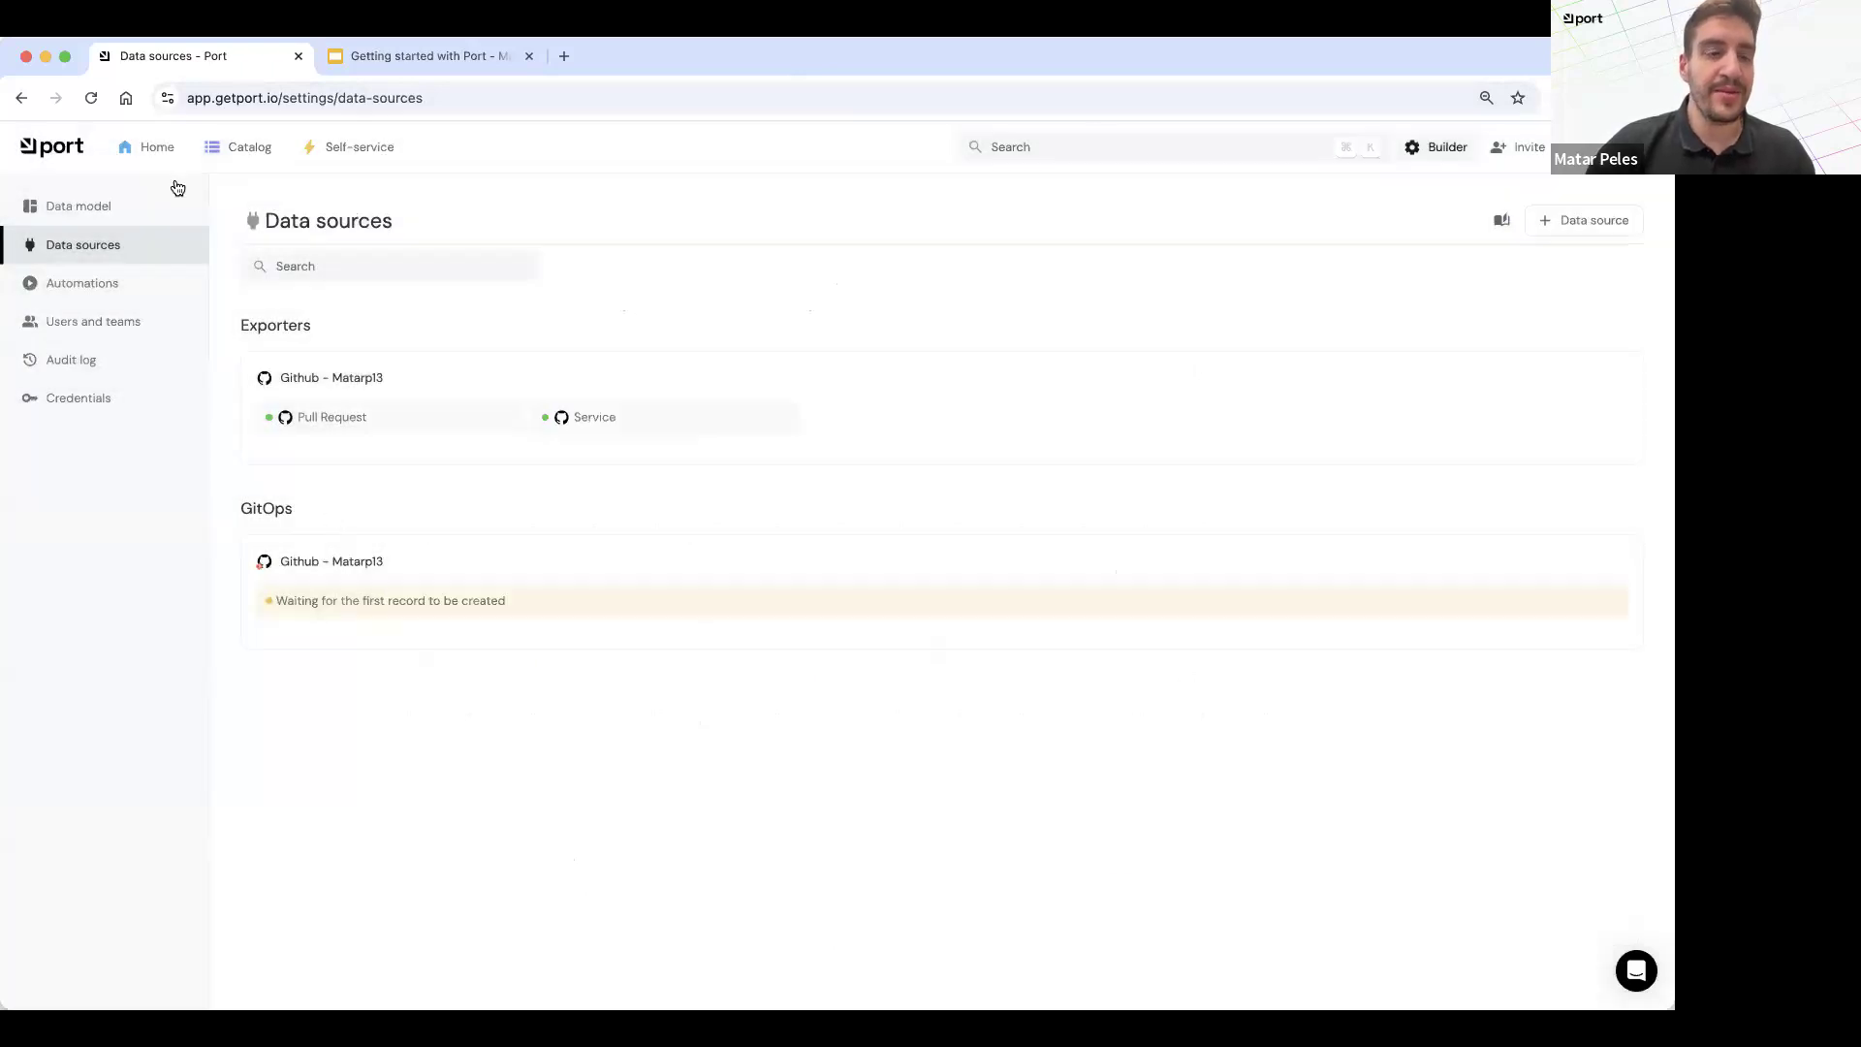
# Step: Expand the Service and Pull Request blueprints in the data model to examine their properties and relation, and collapse them again
pyautogui.click(1417, 149)
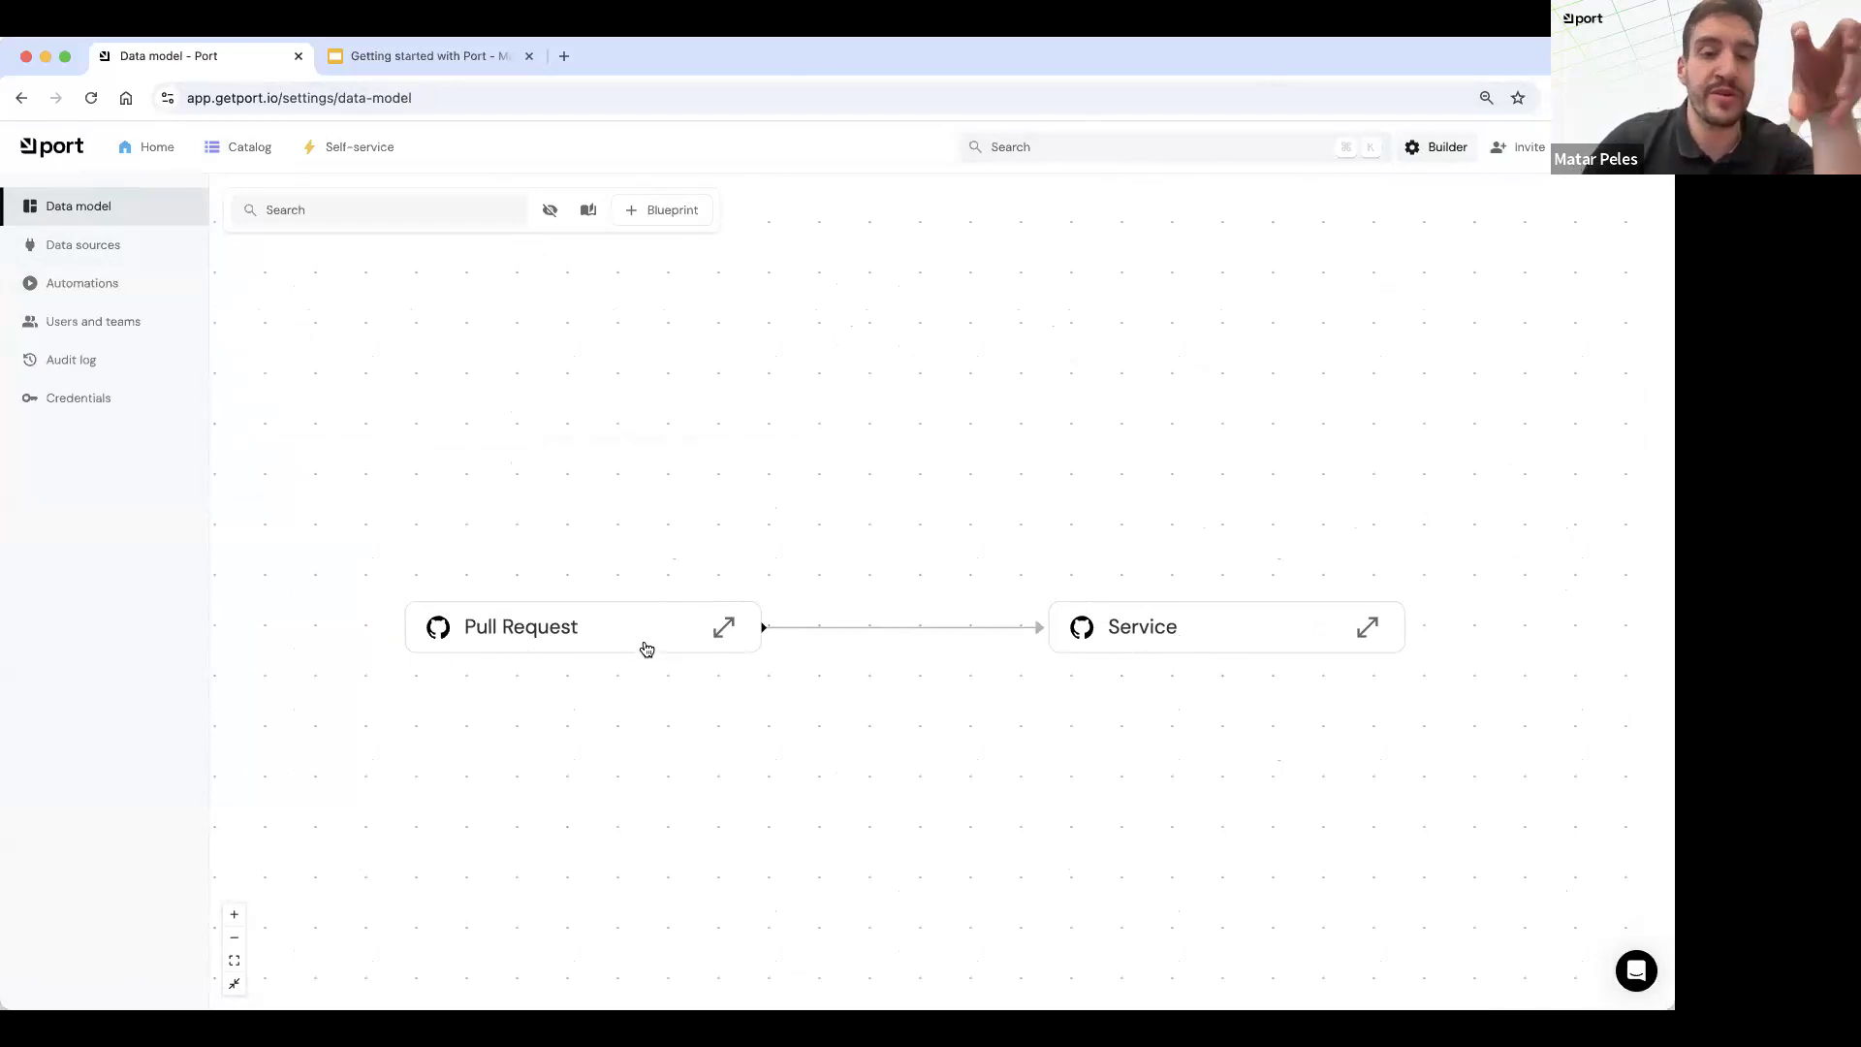
pyautogui.click(1369, 627)
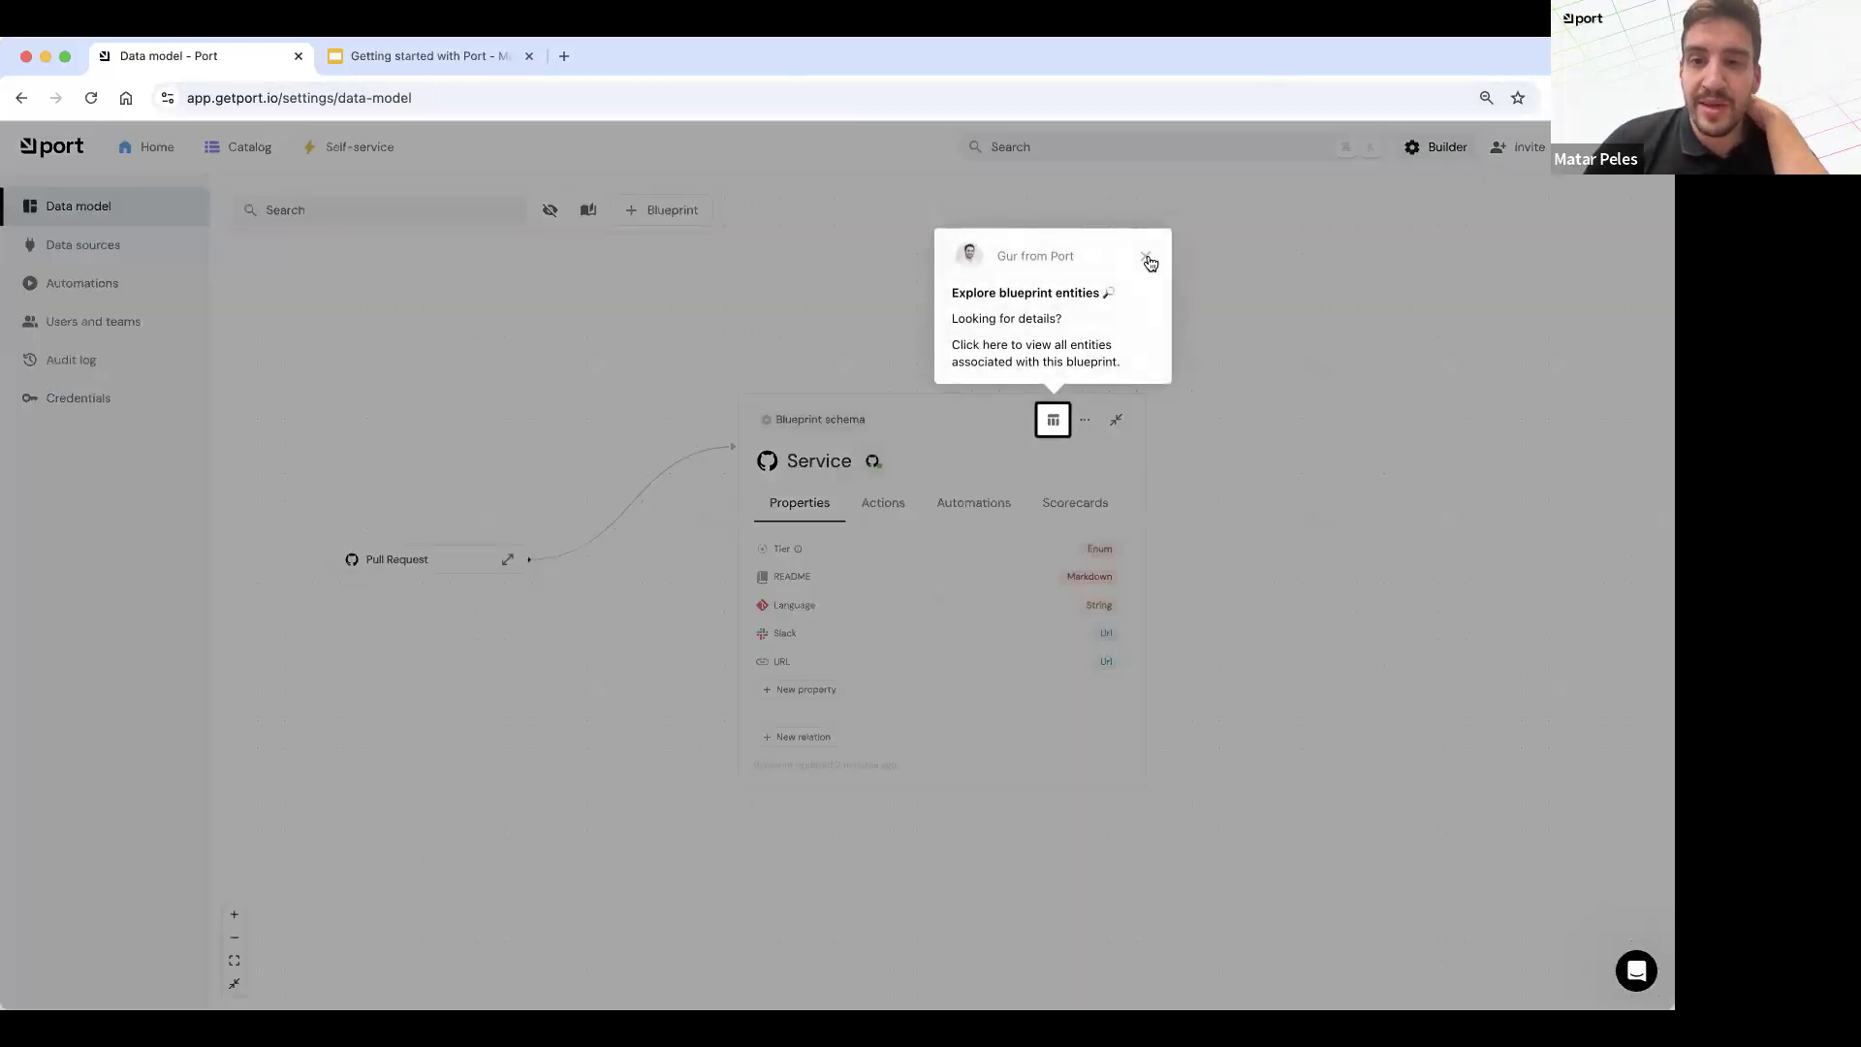
pyautogui.click(1151, 257)
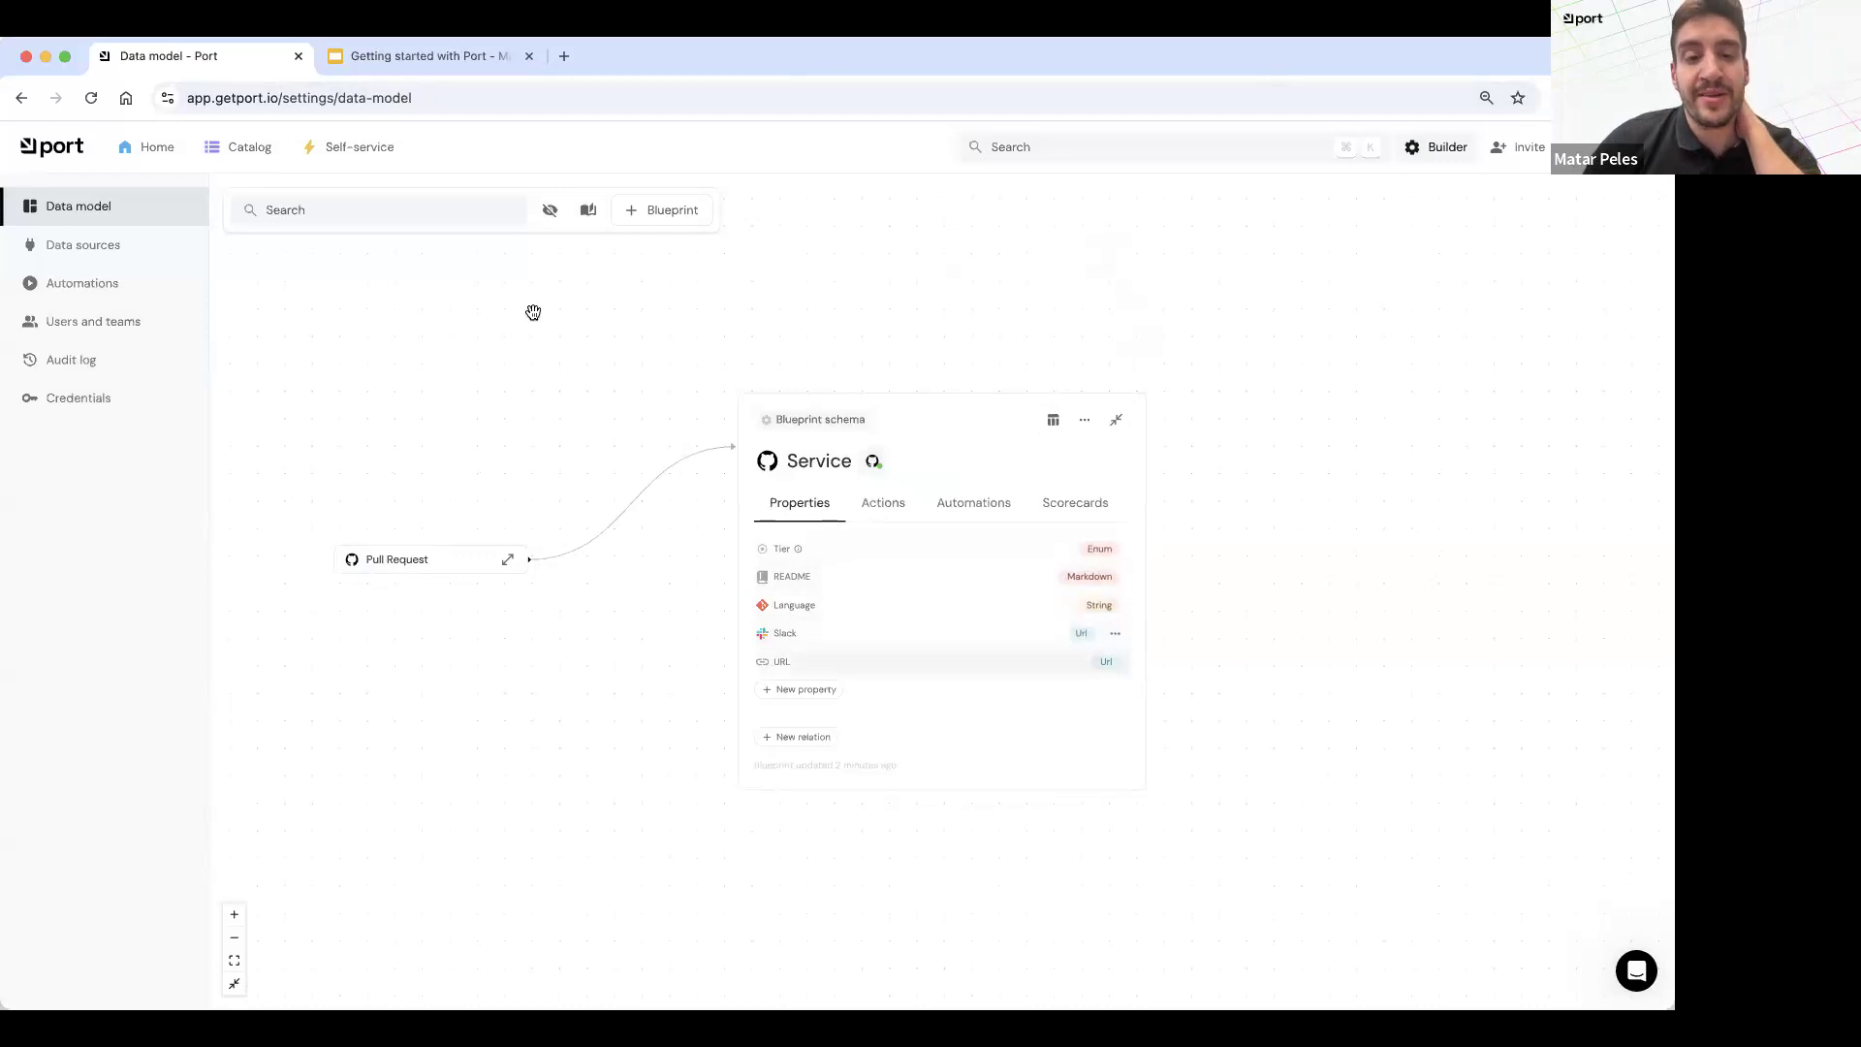
pyautogui.click(508, 559)
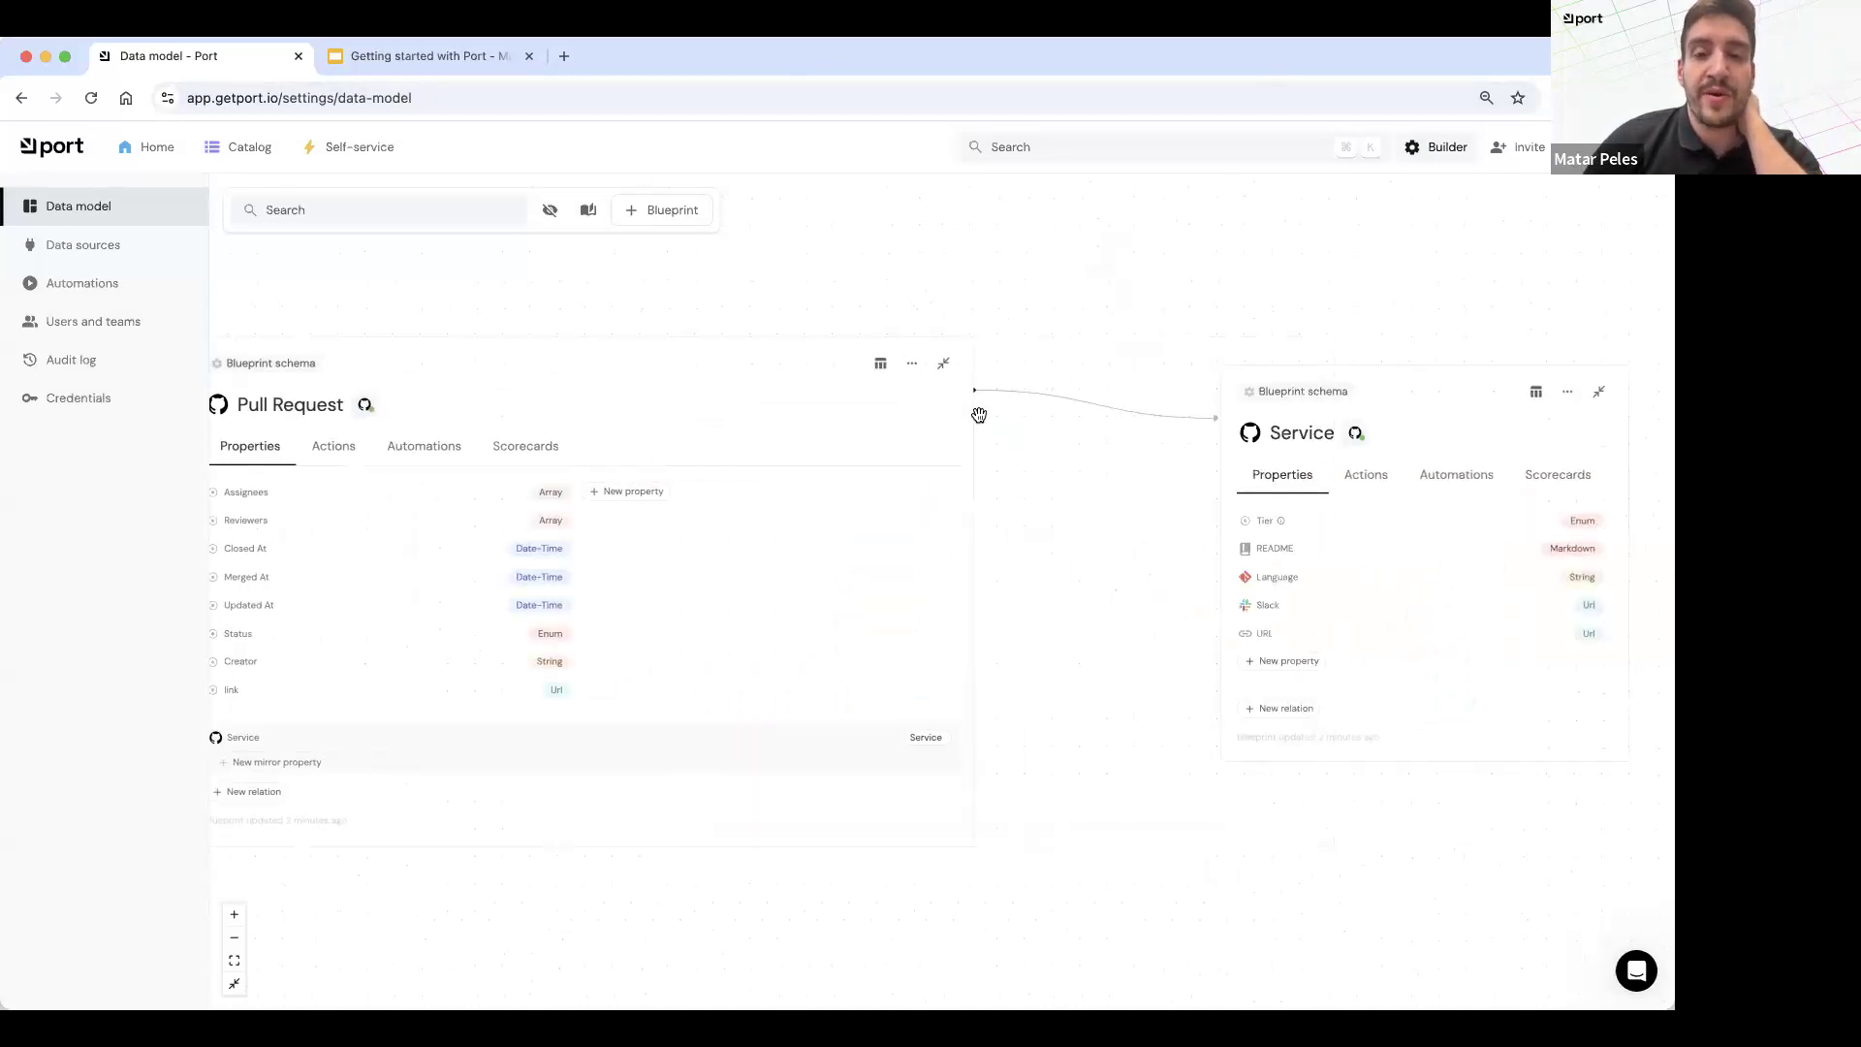
pyautogui.click(945, 364)
pyautogui.click(1549, 363)
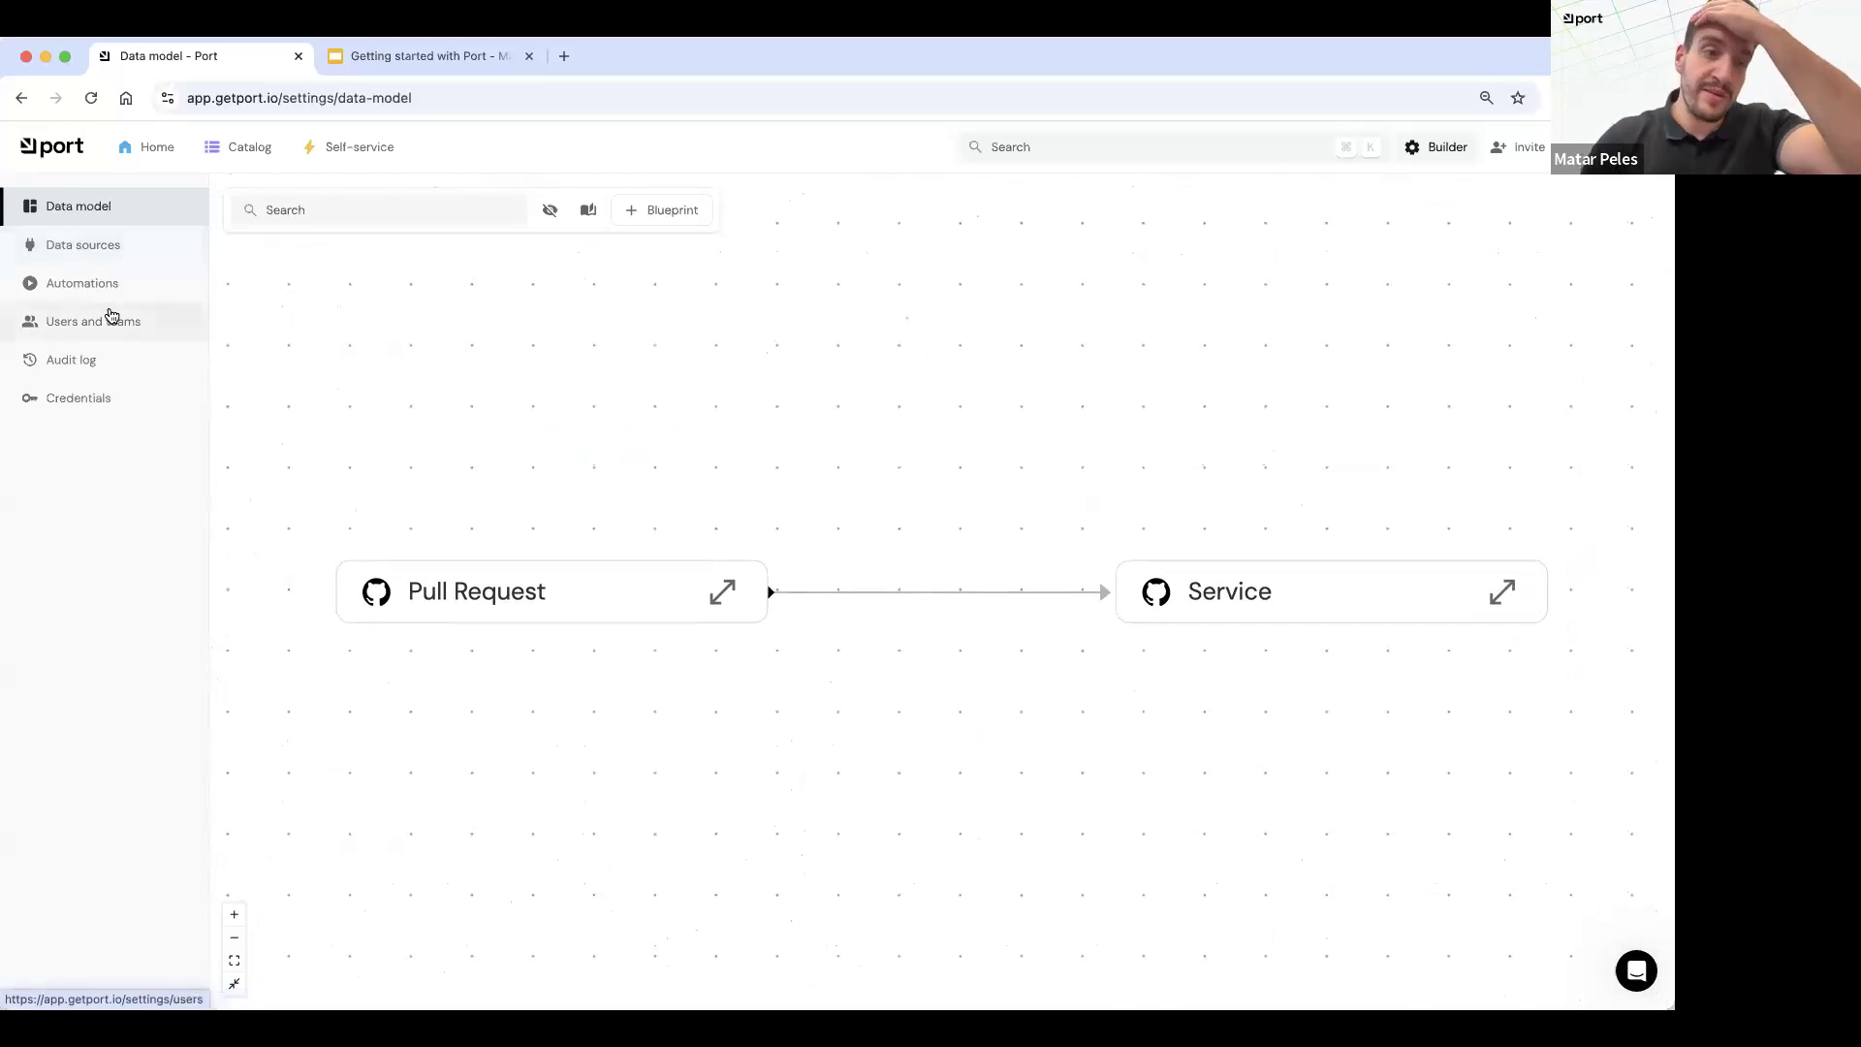
# Step: Start creating a new Kubernetes exporter data source in the Builder
pyautogui.click(107, 257)
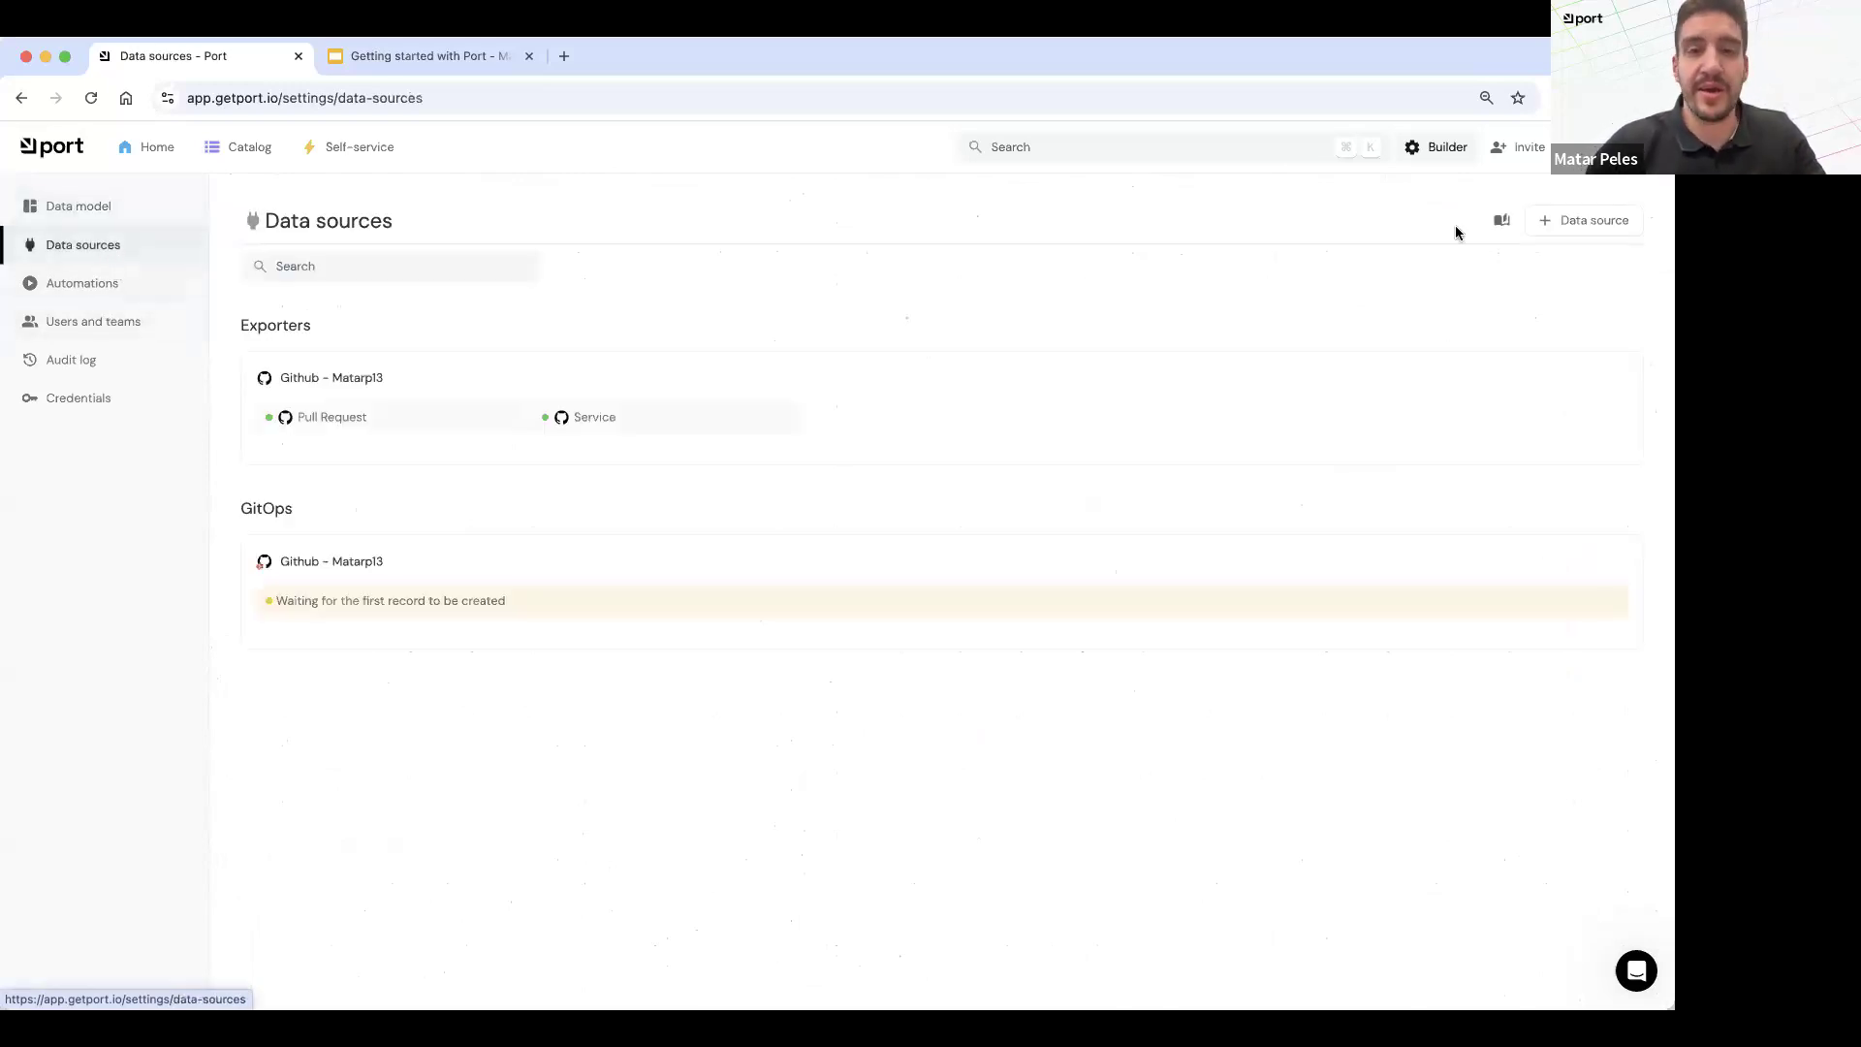
pyautogui.click(1580, 224)
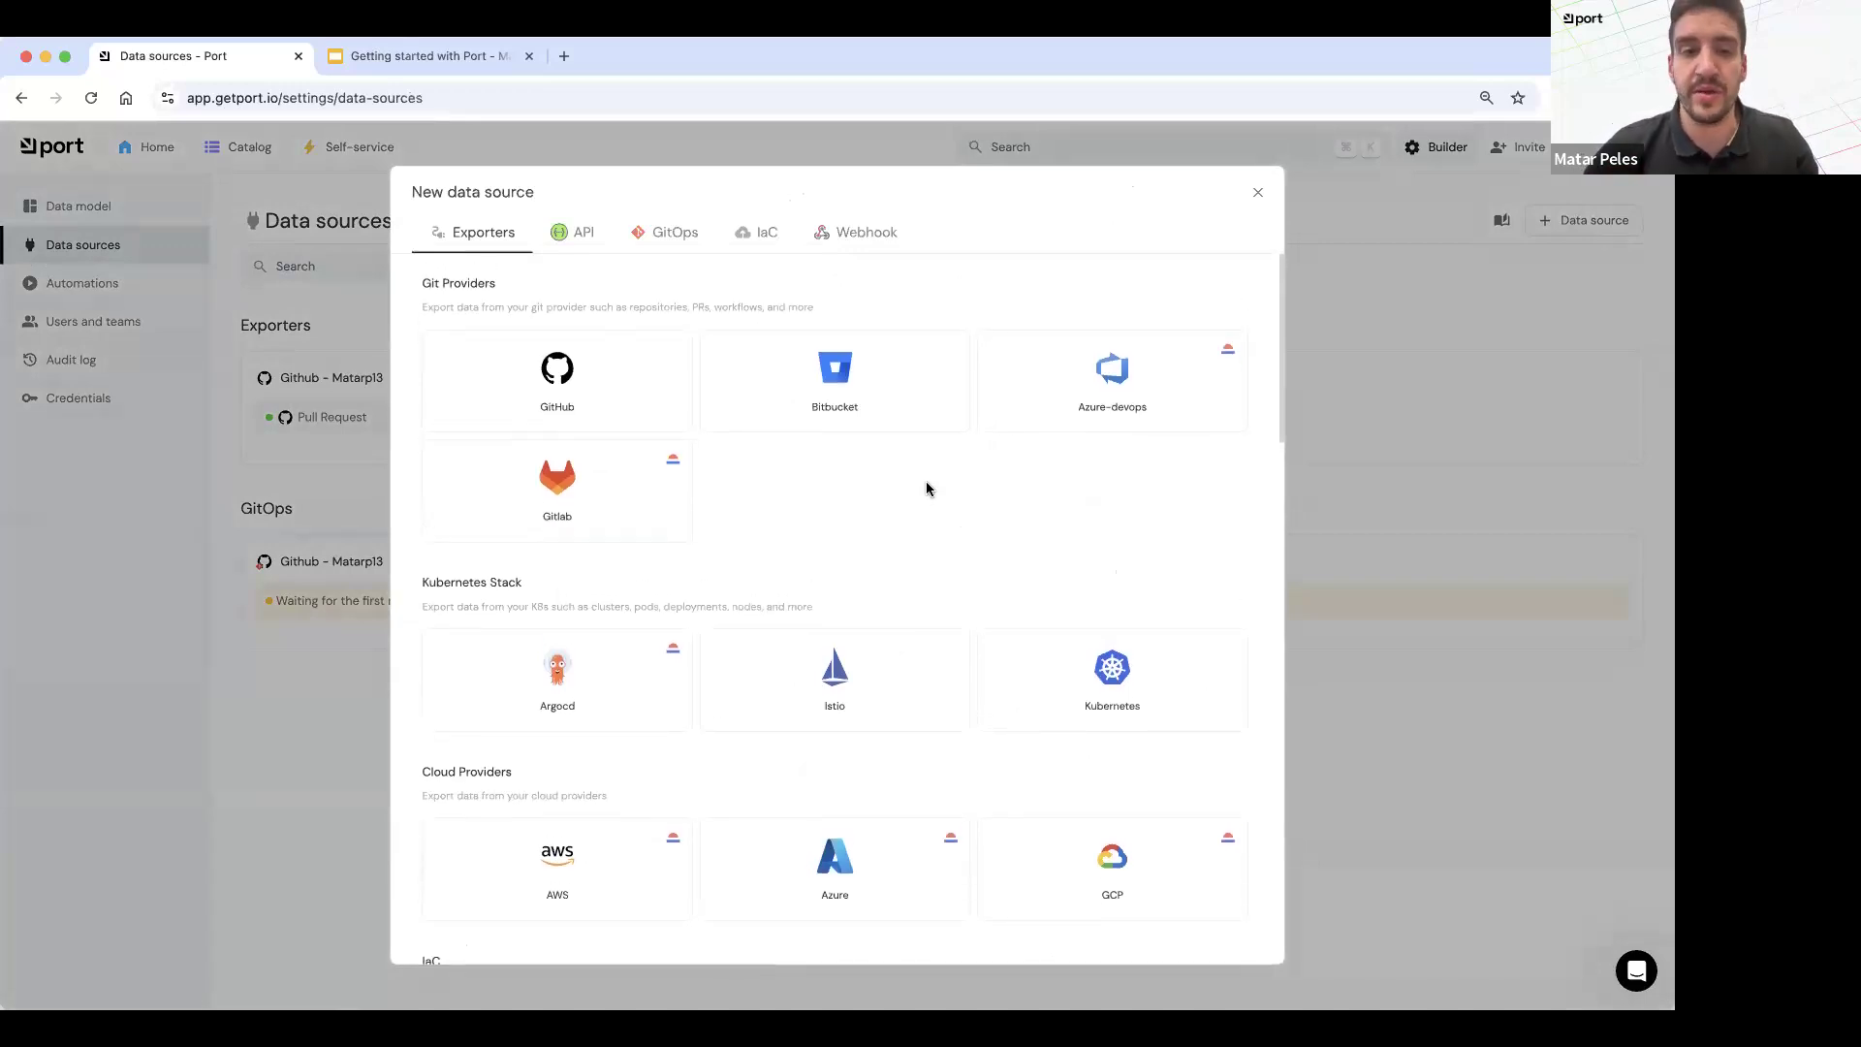
pyautogui.click(1183, 709)
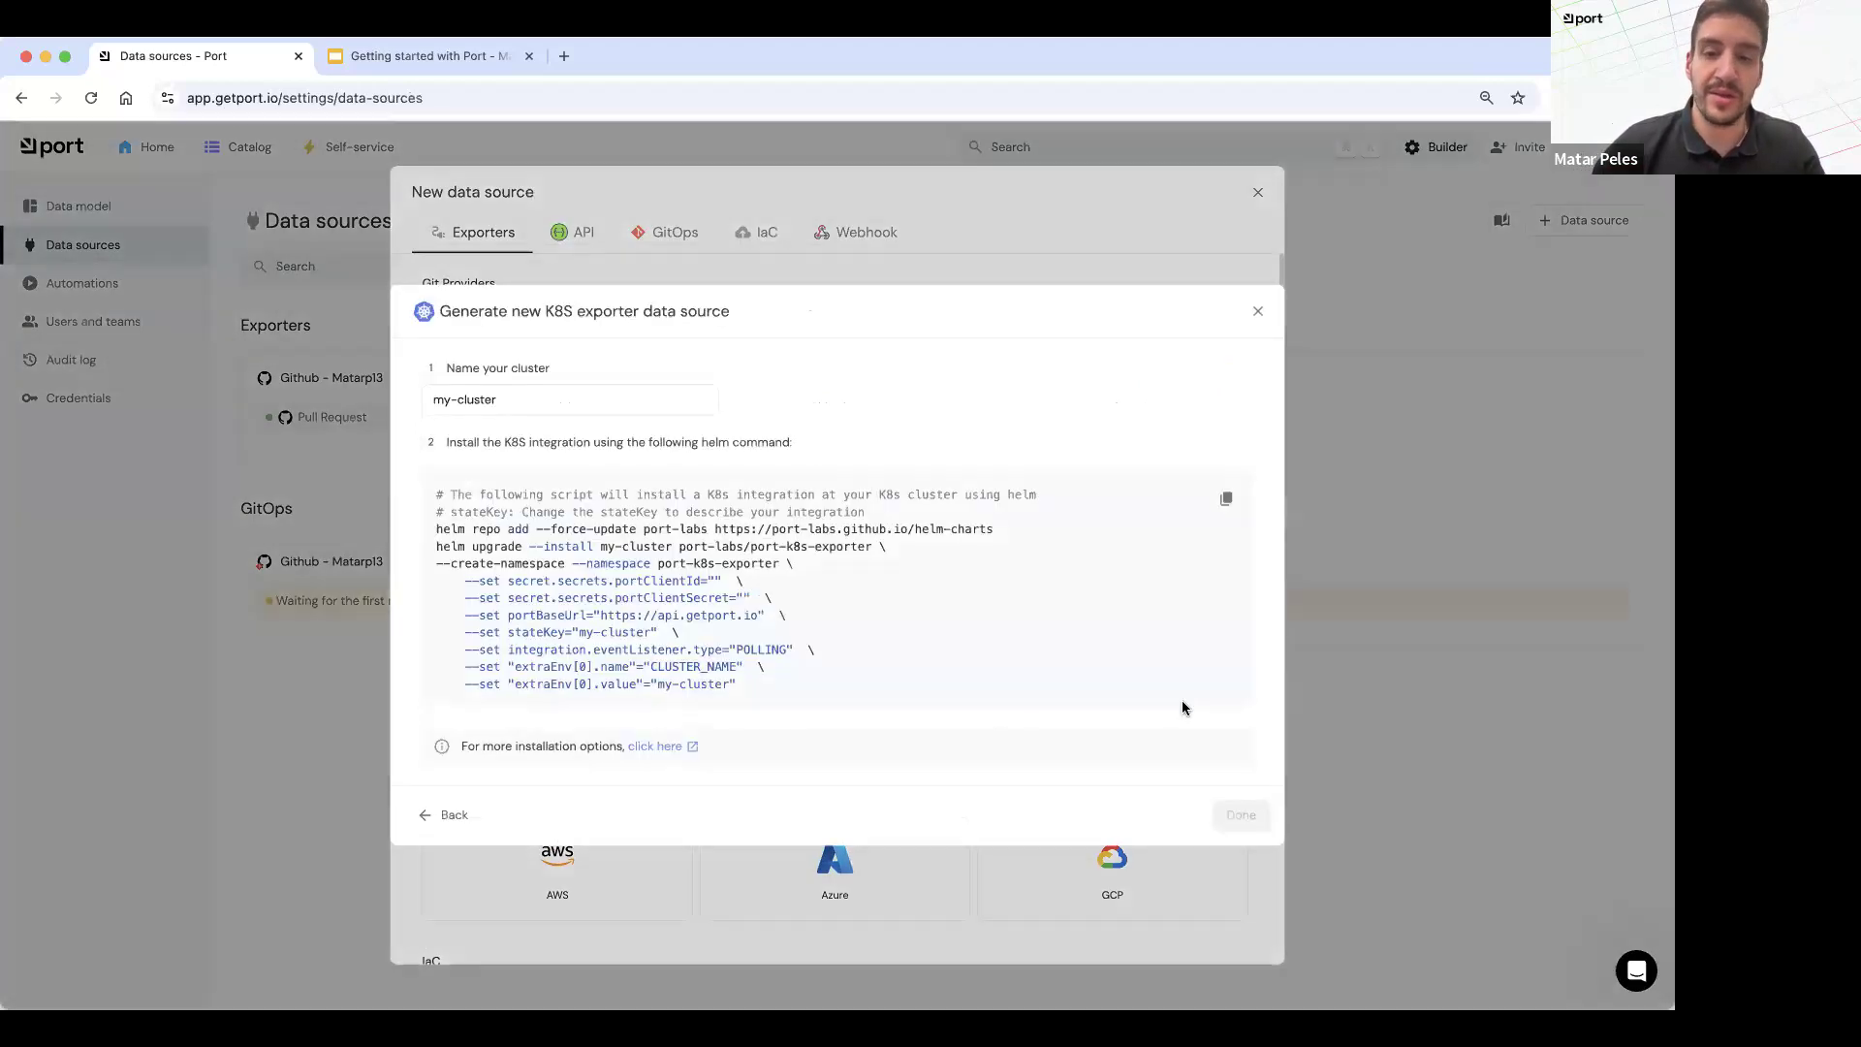
pyautogui.click(525, 393)
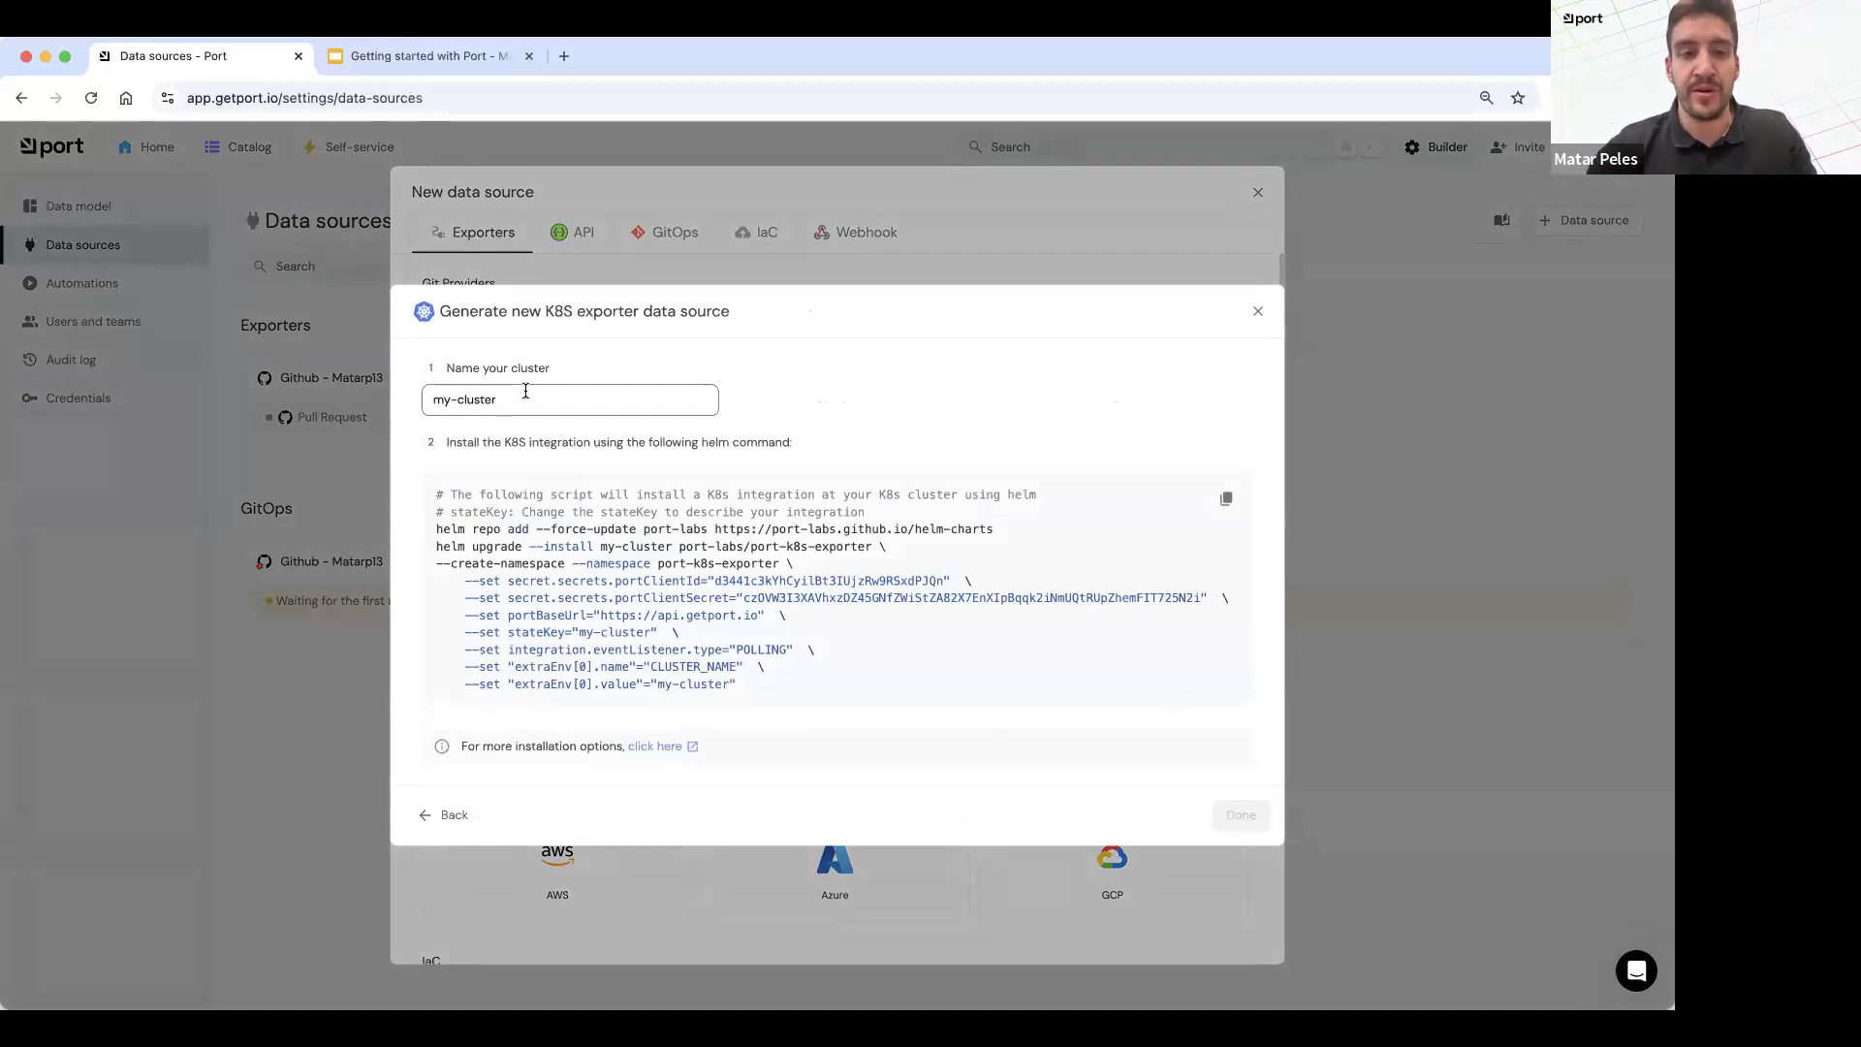
pyautogui.press('super+a')
pyautogui.write('m')
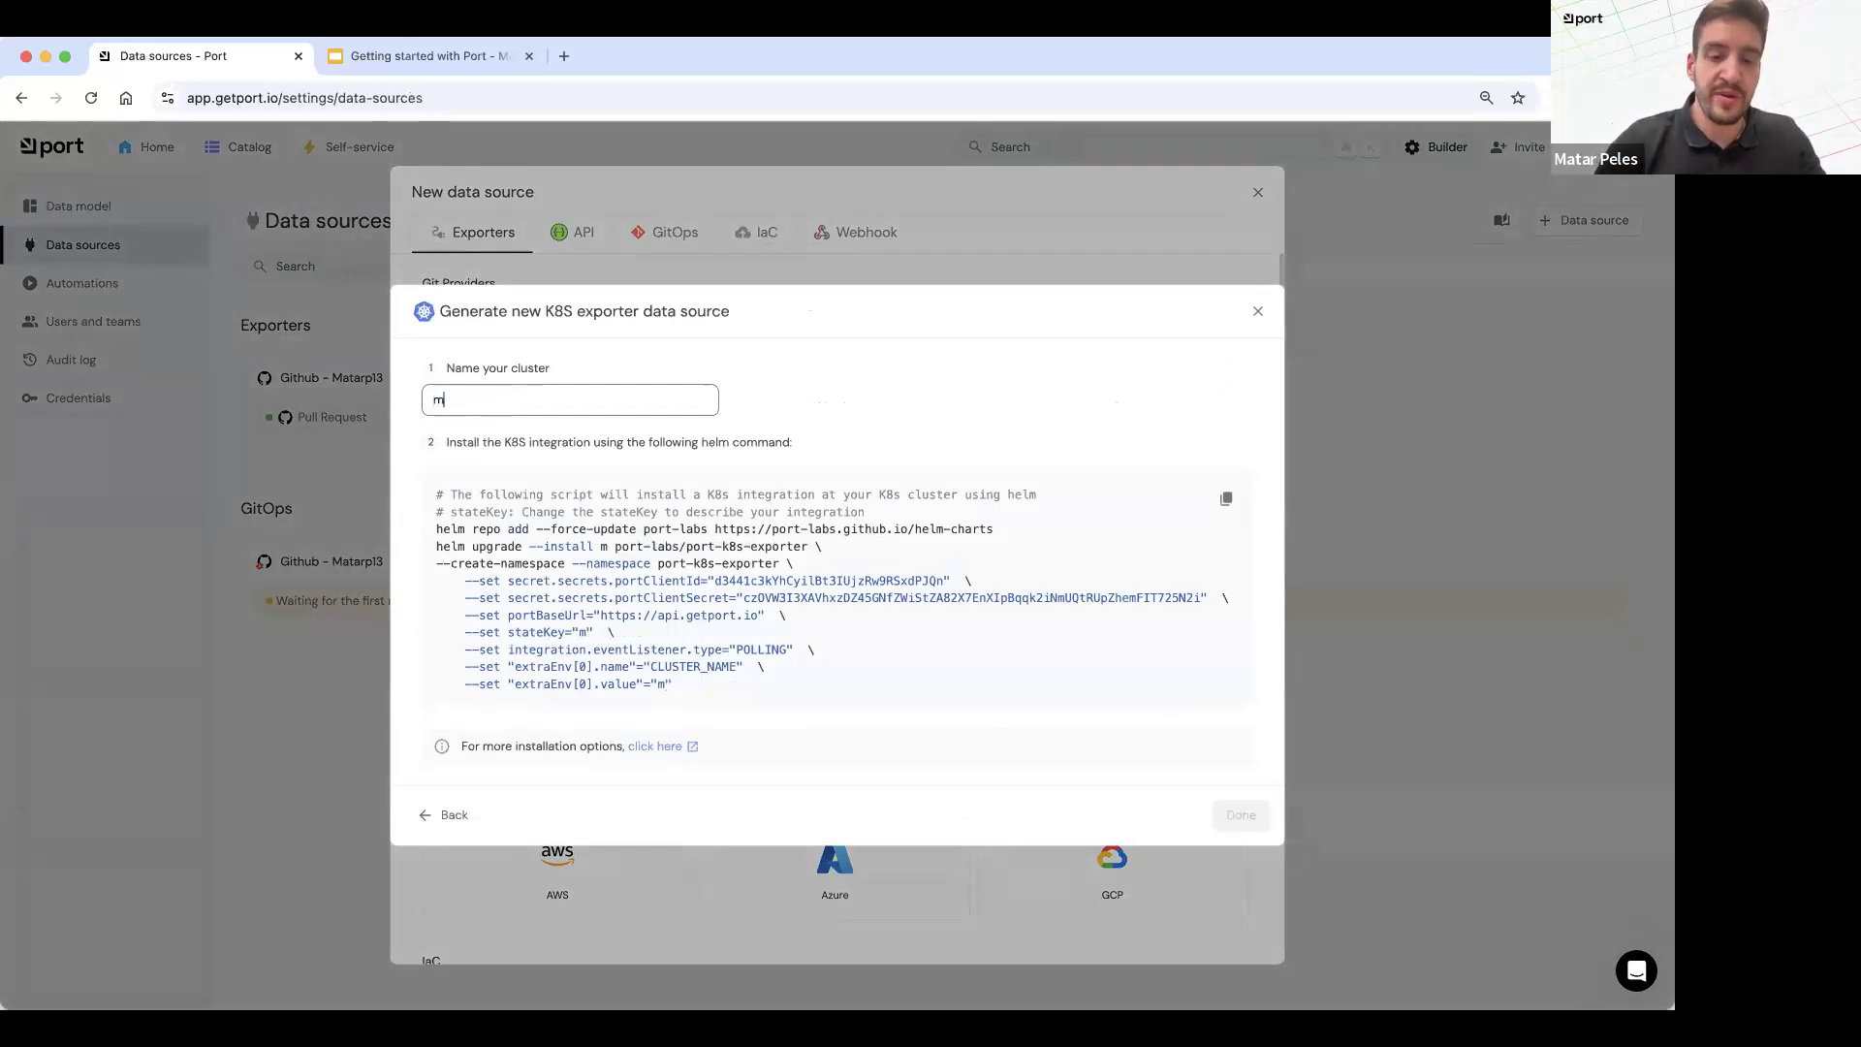
pyautogui.write('atar-new-expor')
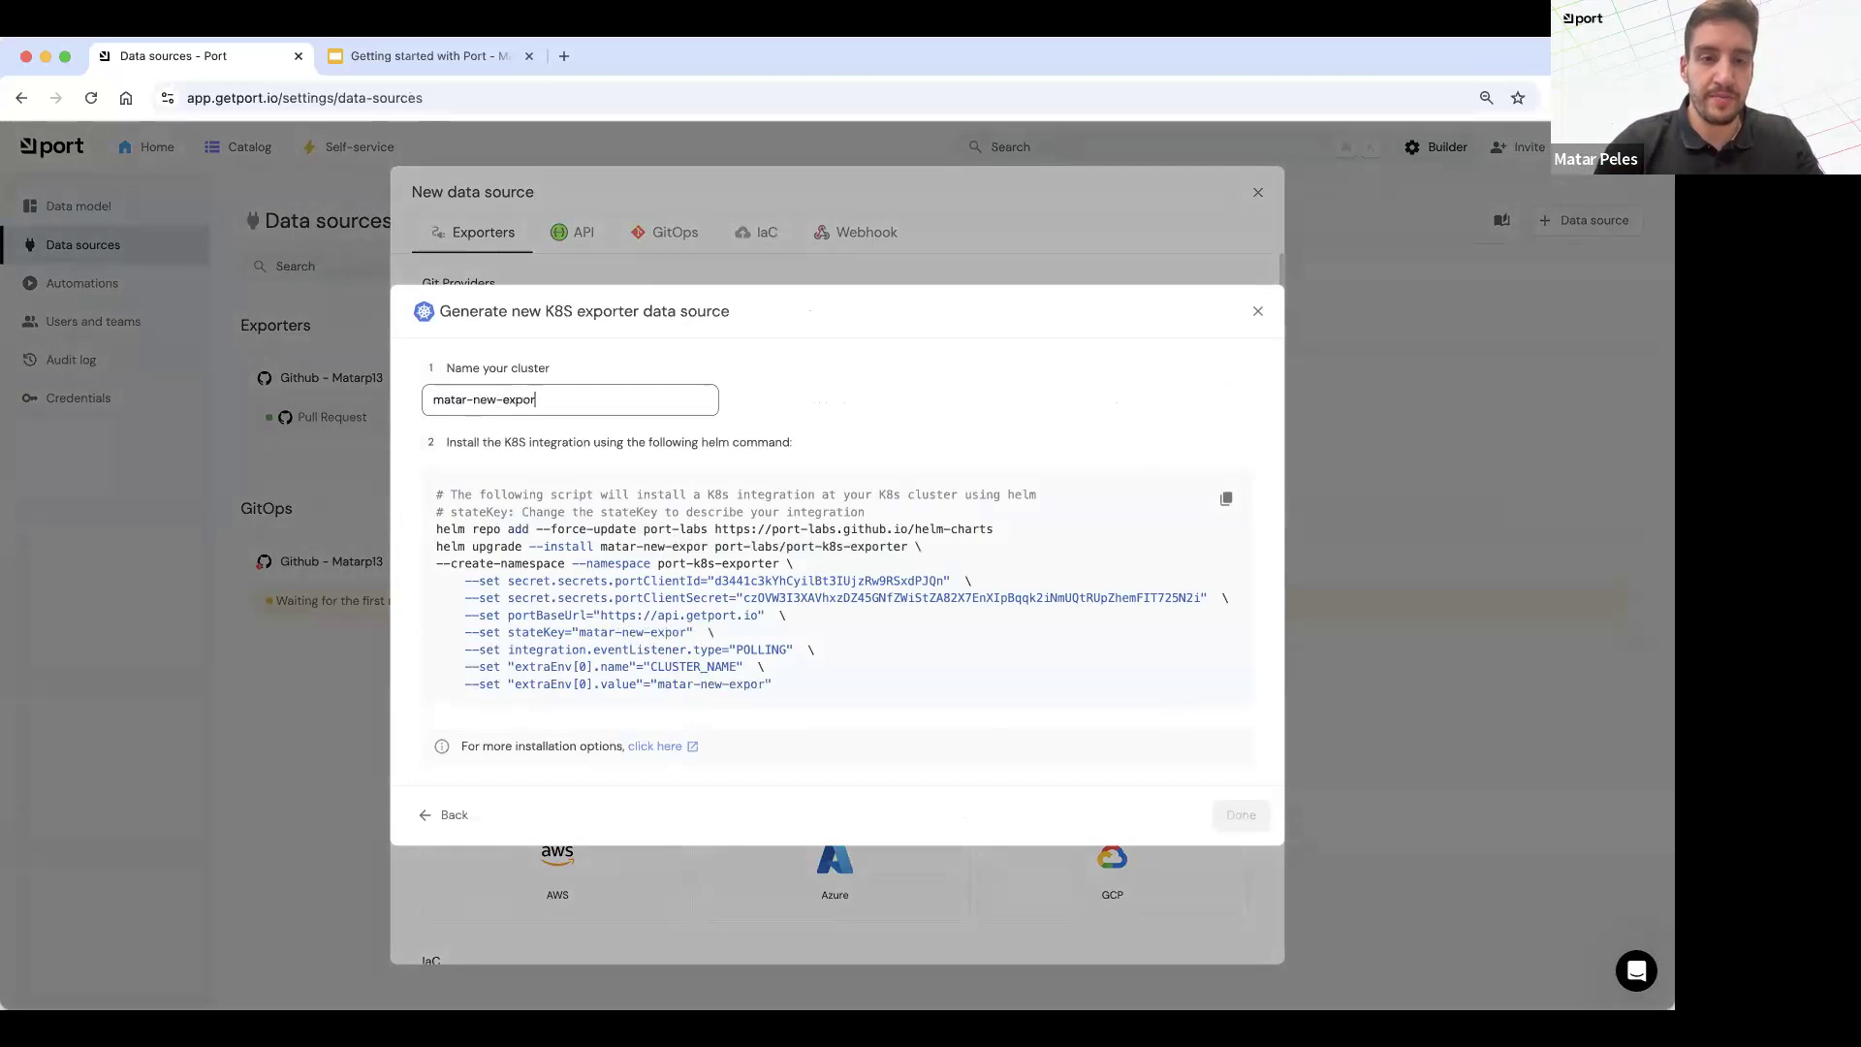
pyautogui.write('ter-w')
# Step: Name the cluster with the presenter's first name followed by "-webinar"
pyautogui.press('super+a')
pyautogui.write('matar-webinar')
# Step: Copy the generated Helm command with its client ID and client secret, run it in the terminal, and review the installation output
pyautogui.moveTo(824, 715); pyautogui.dragTo(861, 698)
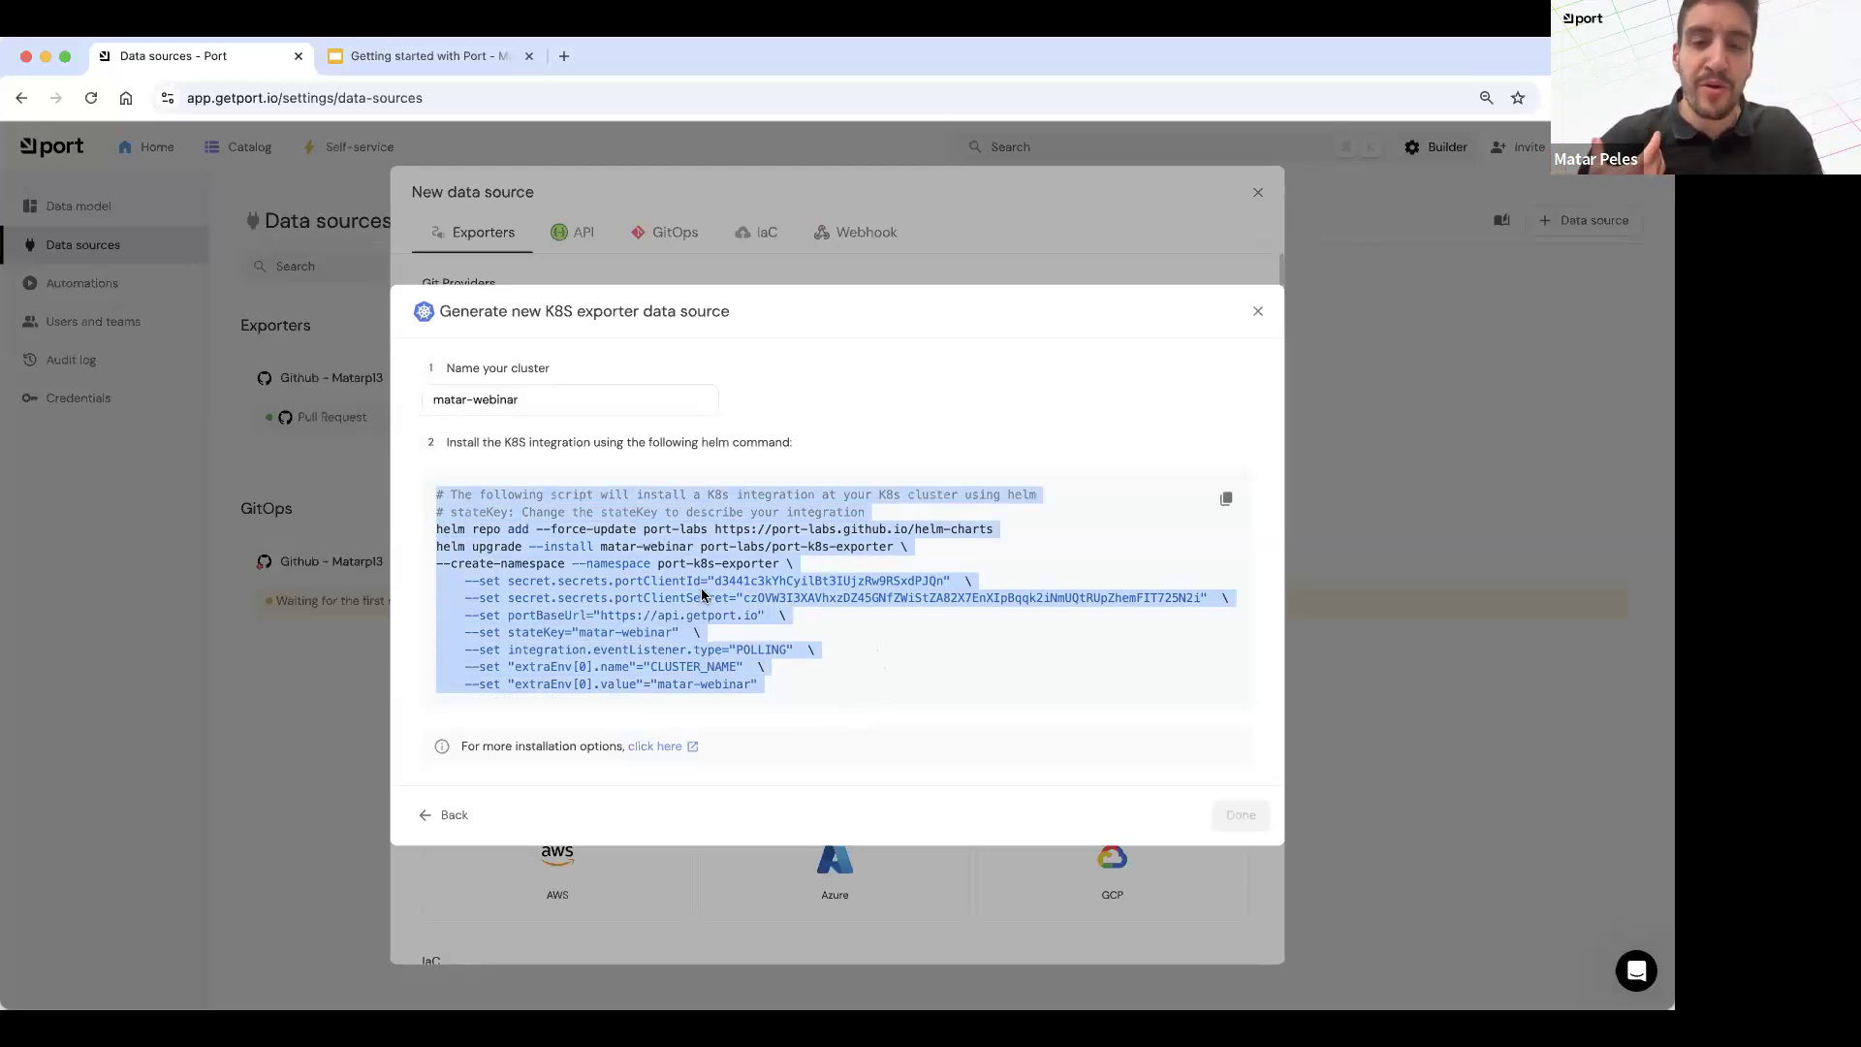
pyautogui.click(885, 996)
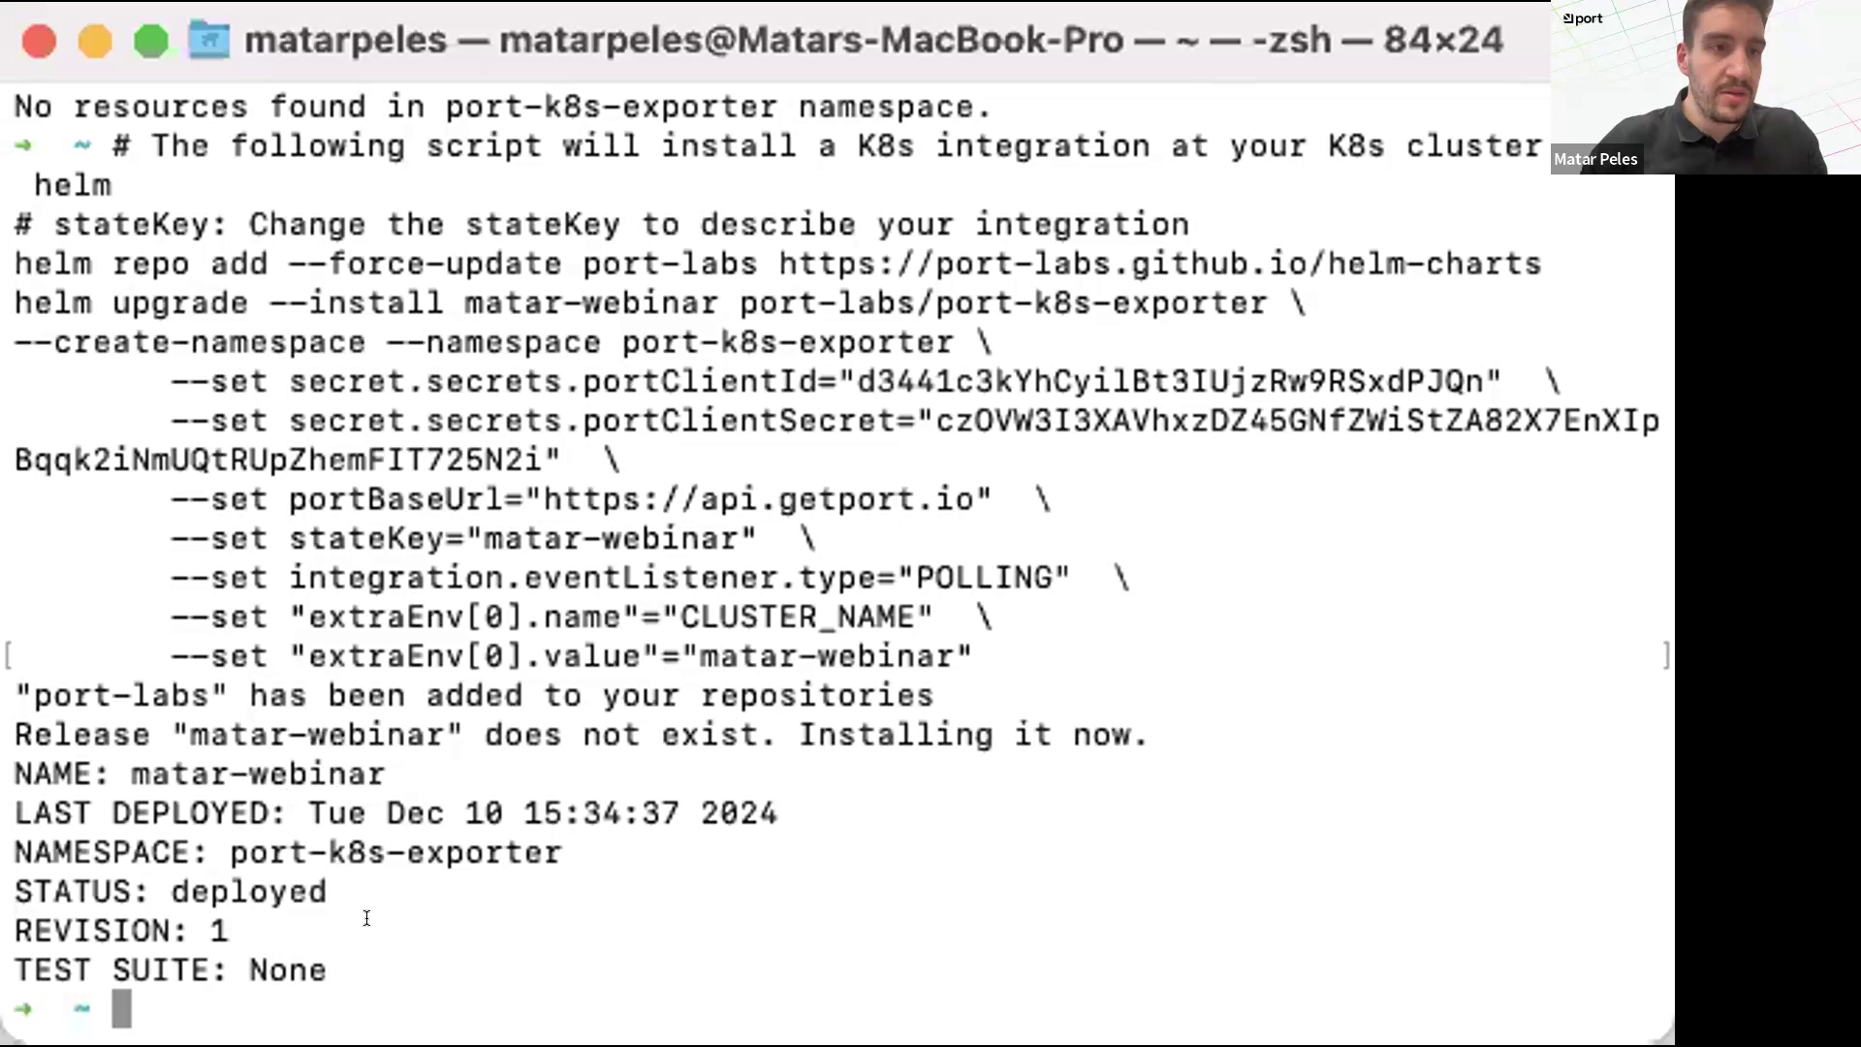
pyautogui.moveTo(327, 972); pyautogui.dragTo(9, 685)
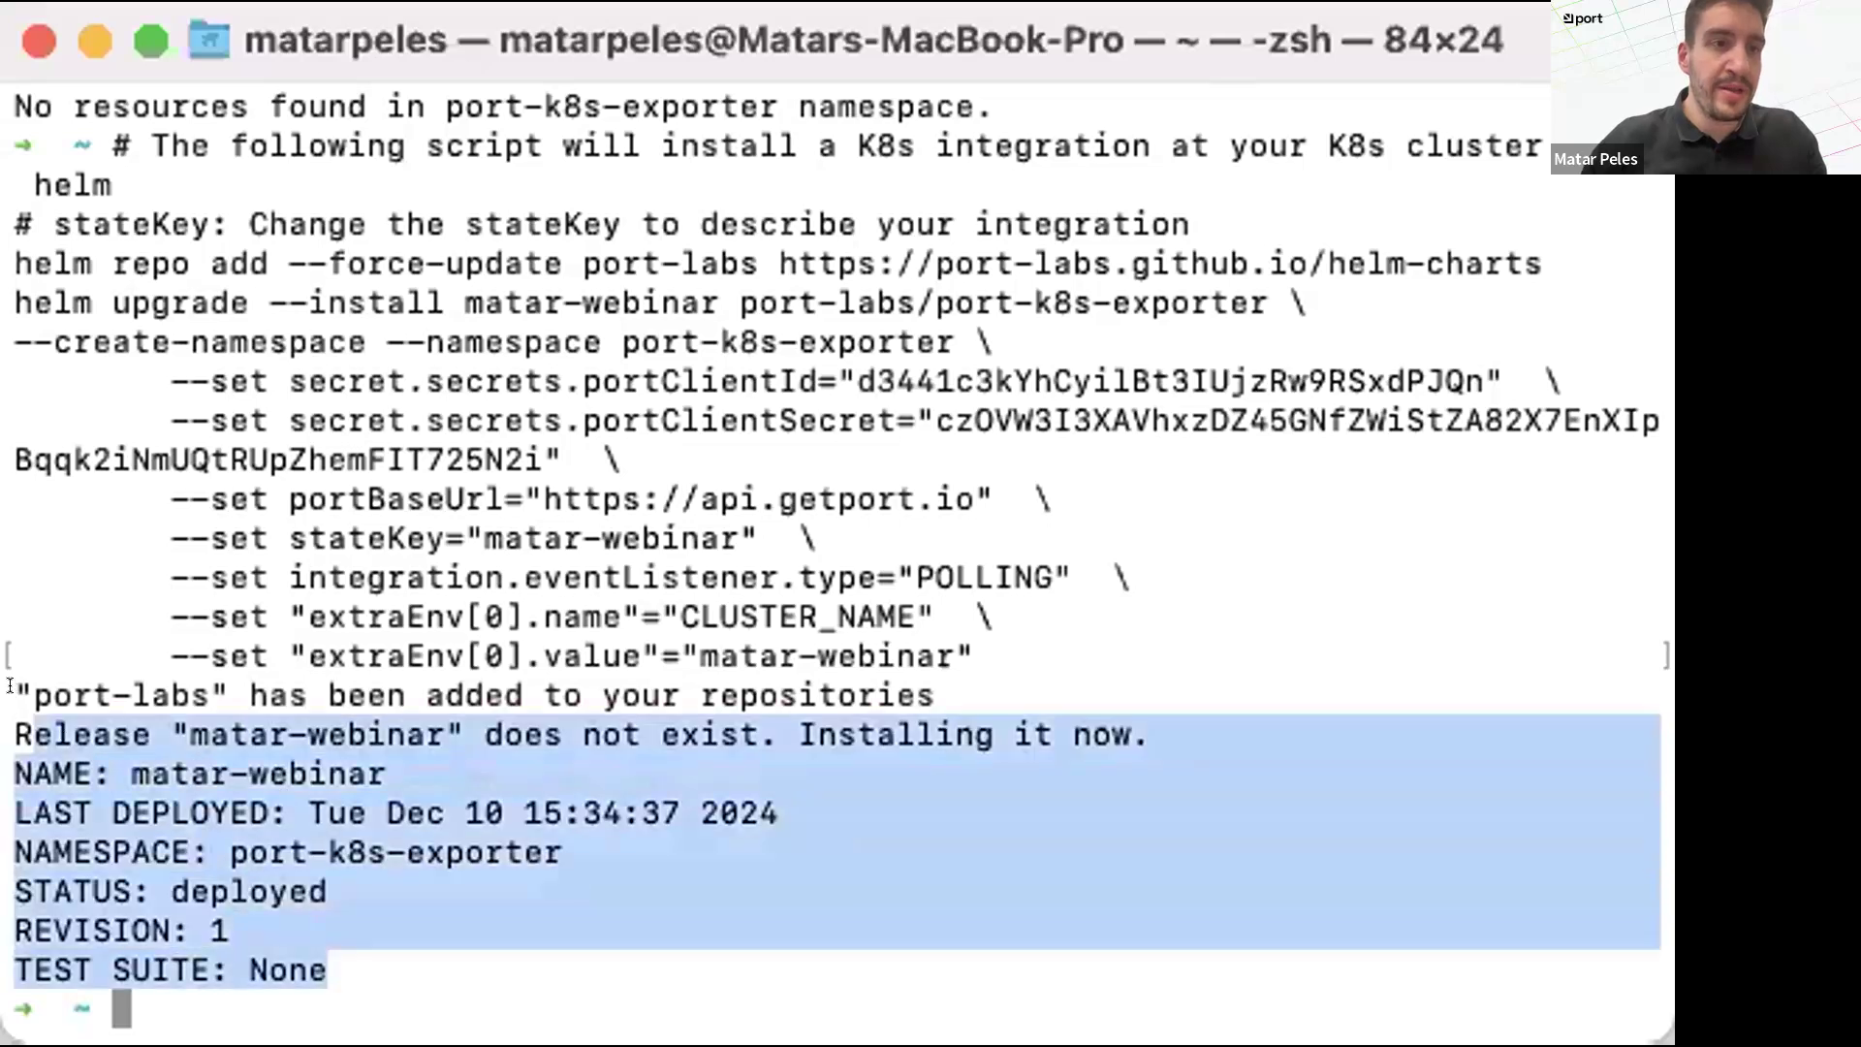
pyautogui.click(7, 238)
pyautogui.moveTo(8, 242); pyautogui.dragTo(636, 912)
pyautogui.click(1132, 601)
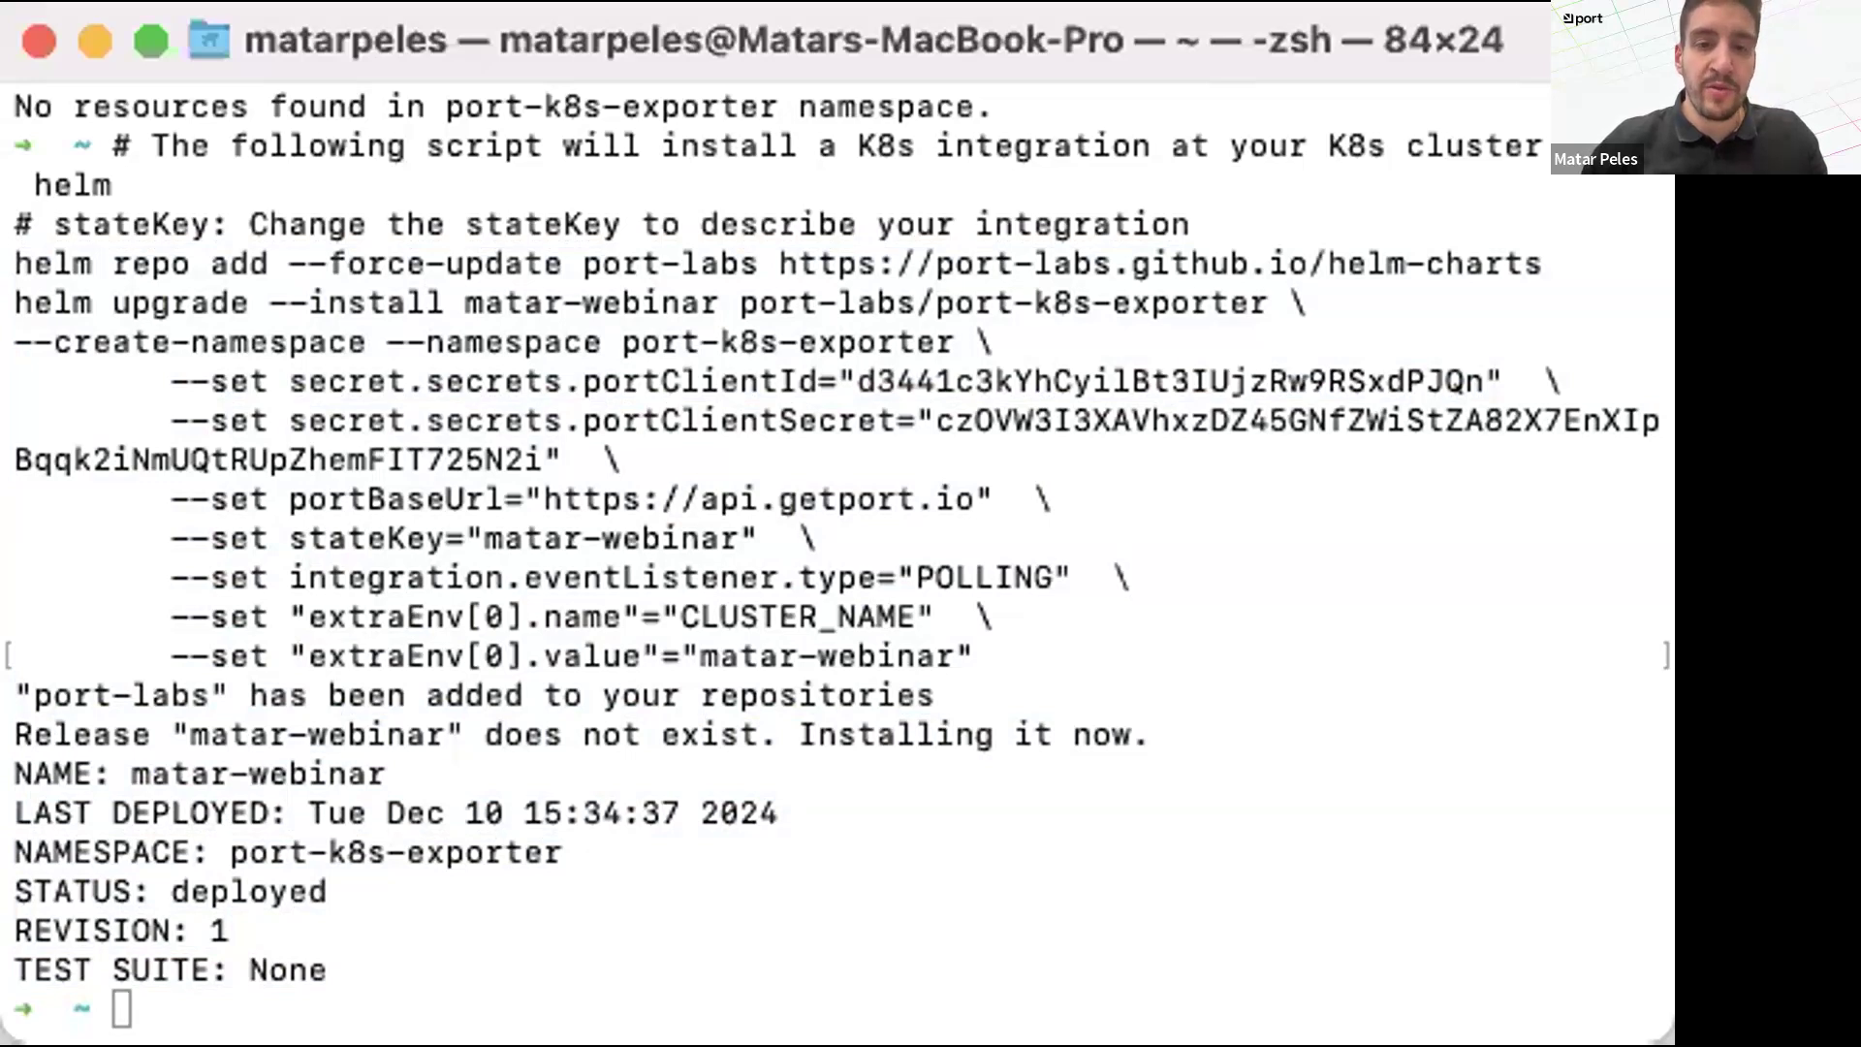
# Step: Switch back to Port, complete the K8S exporter setup and close the New data source dialog
pyautogui.press('super+Tab')
pyautogui.click(1030, 688)
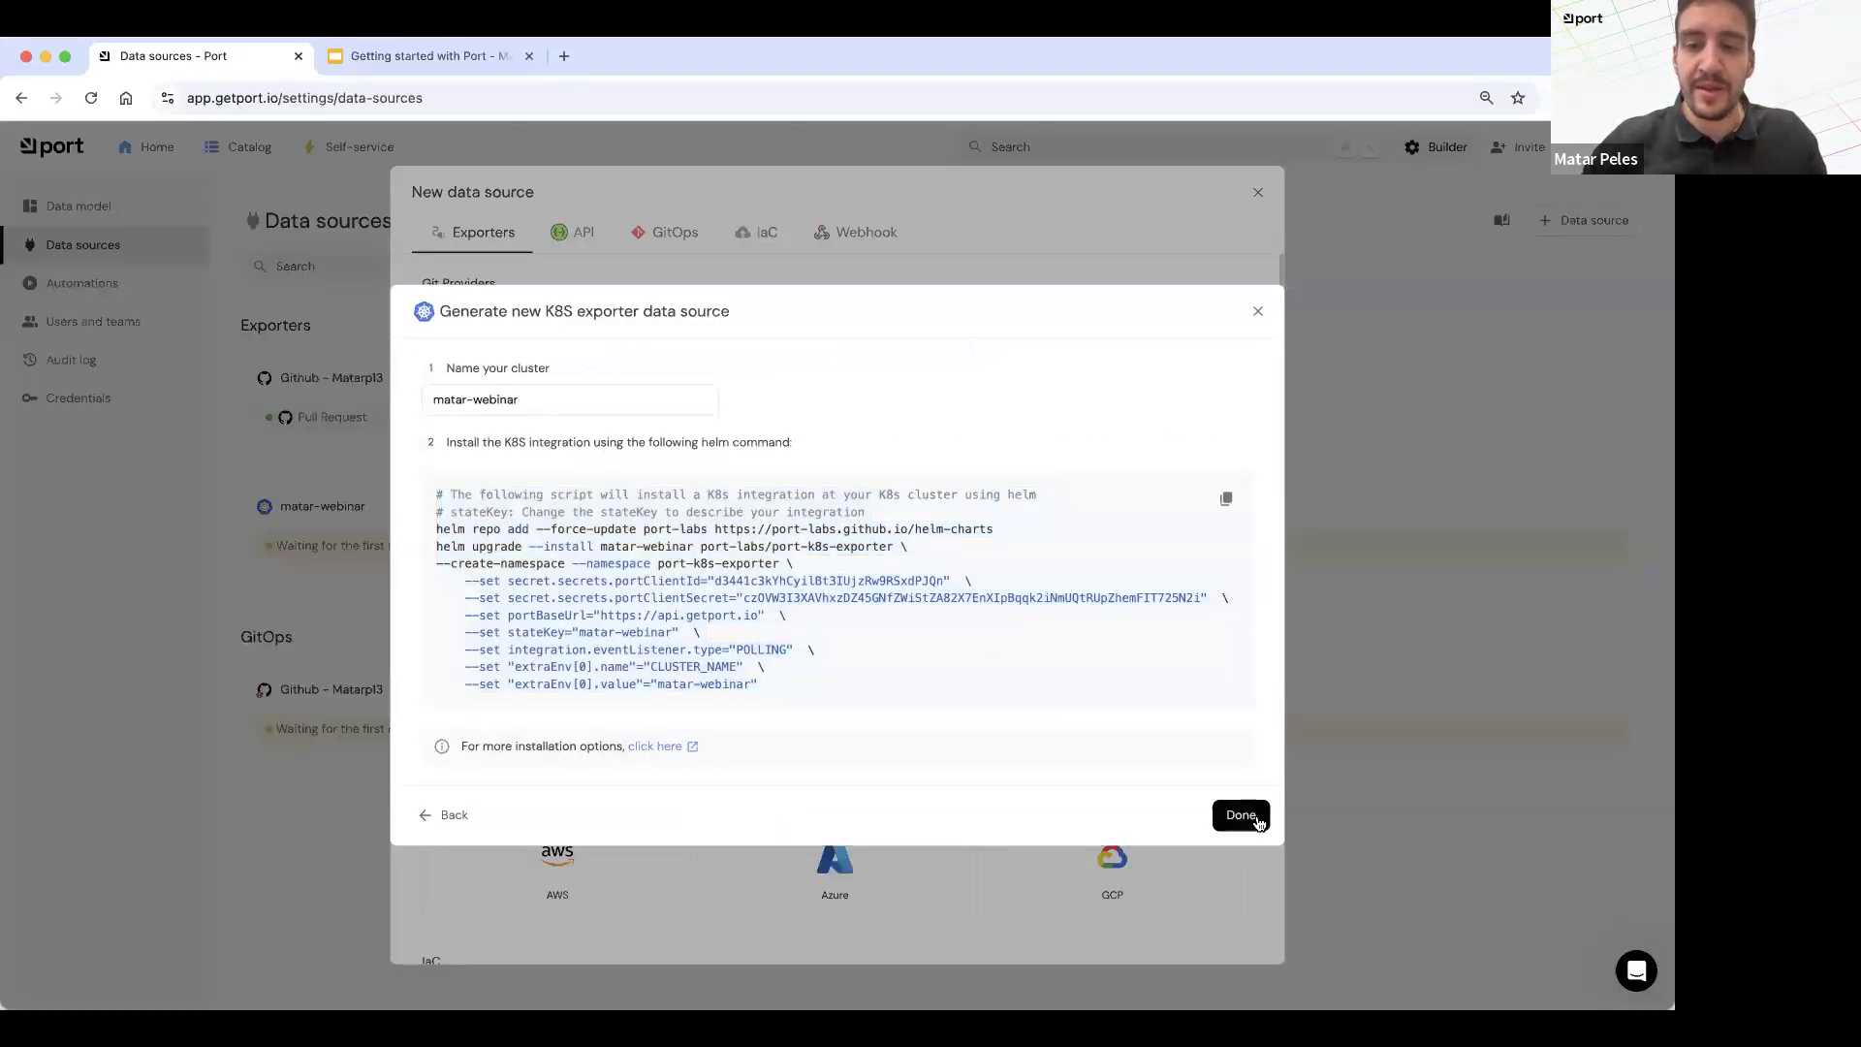
pyautogui.click(1258, 822)
pyautogui.click(1257, 192)
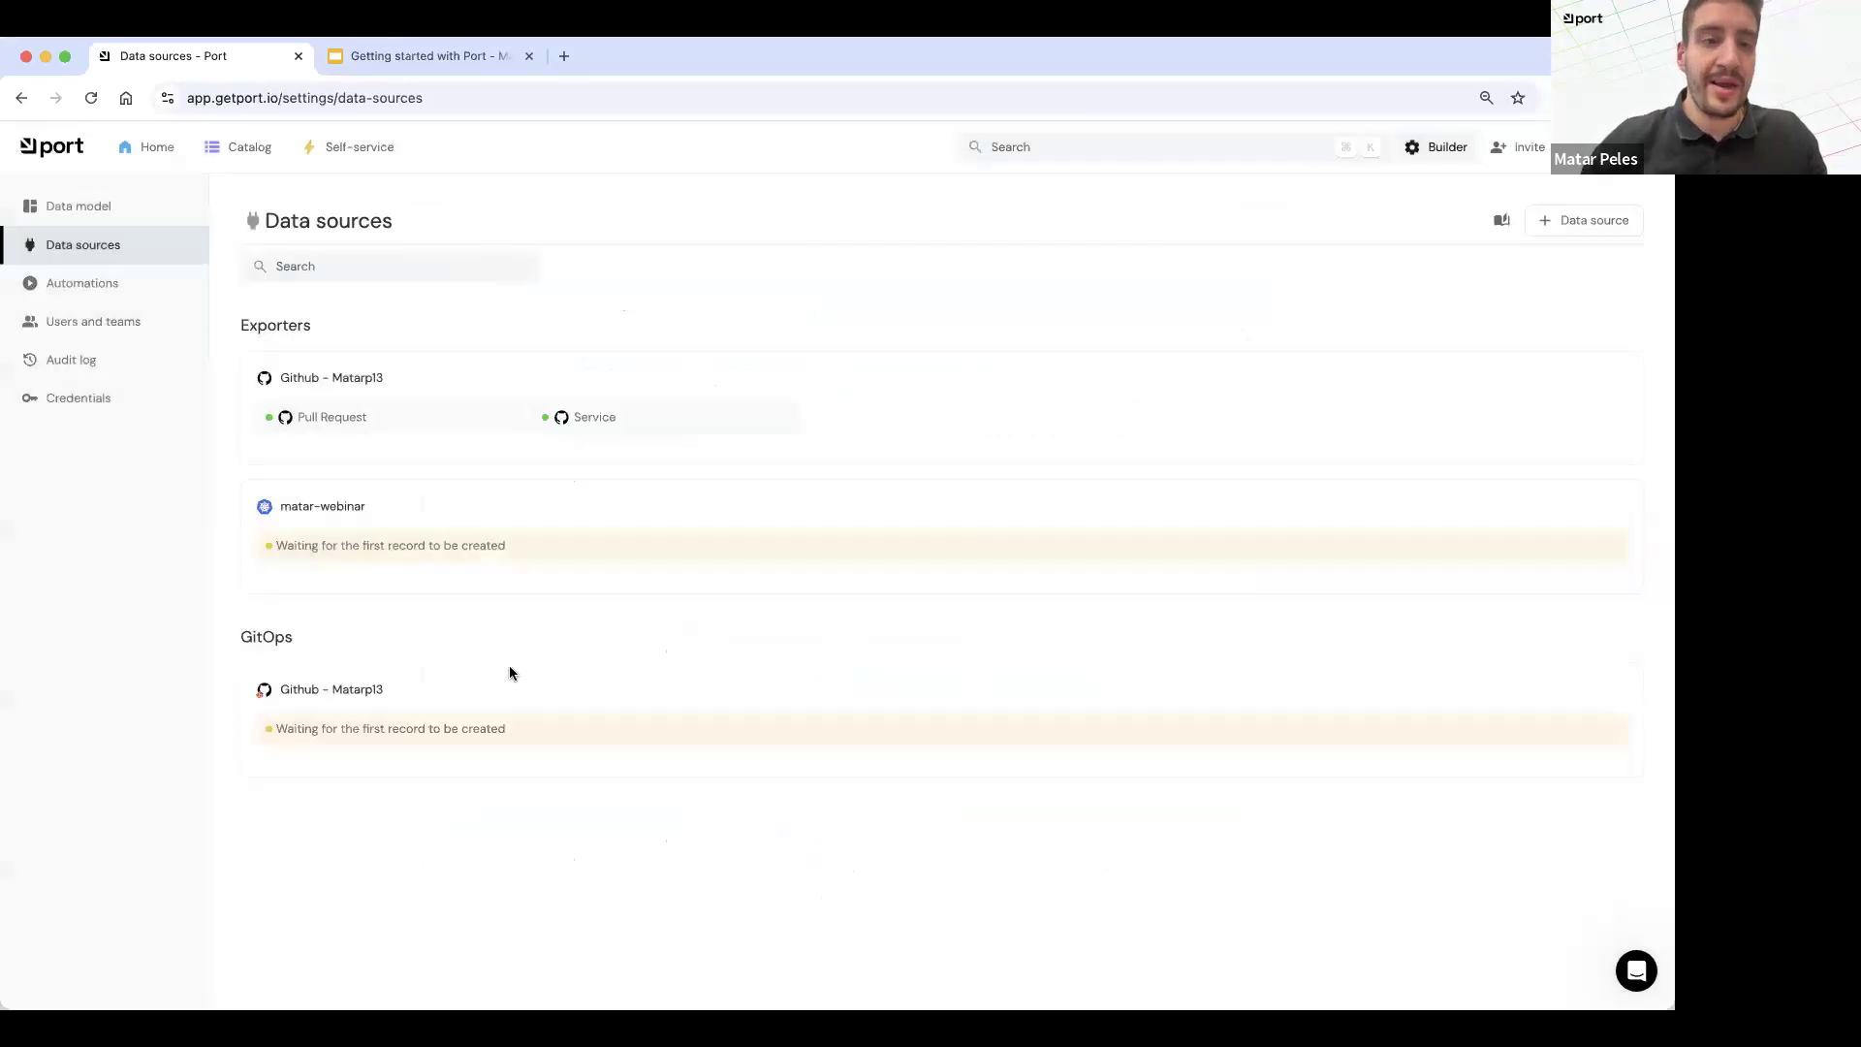
# Step: Examine the new Kubernetes exporter's kinds and mapping configuration, and close it without changes
pyautogui.click(443, 514)
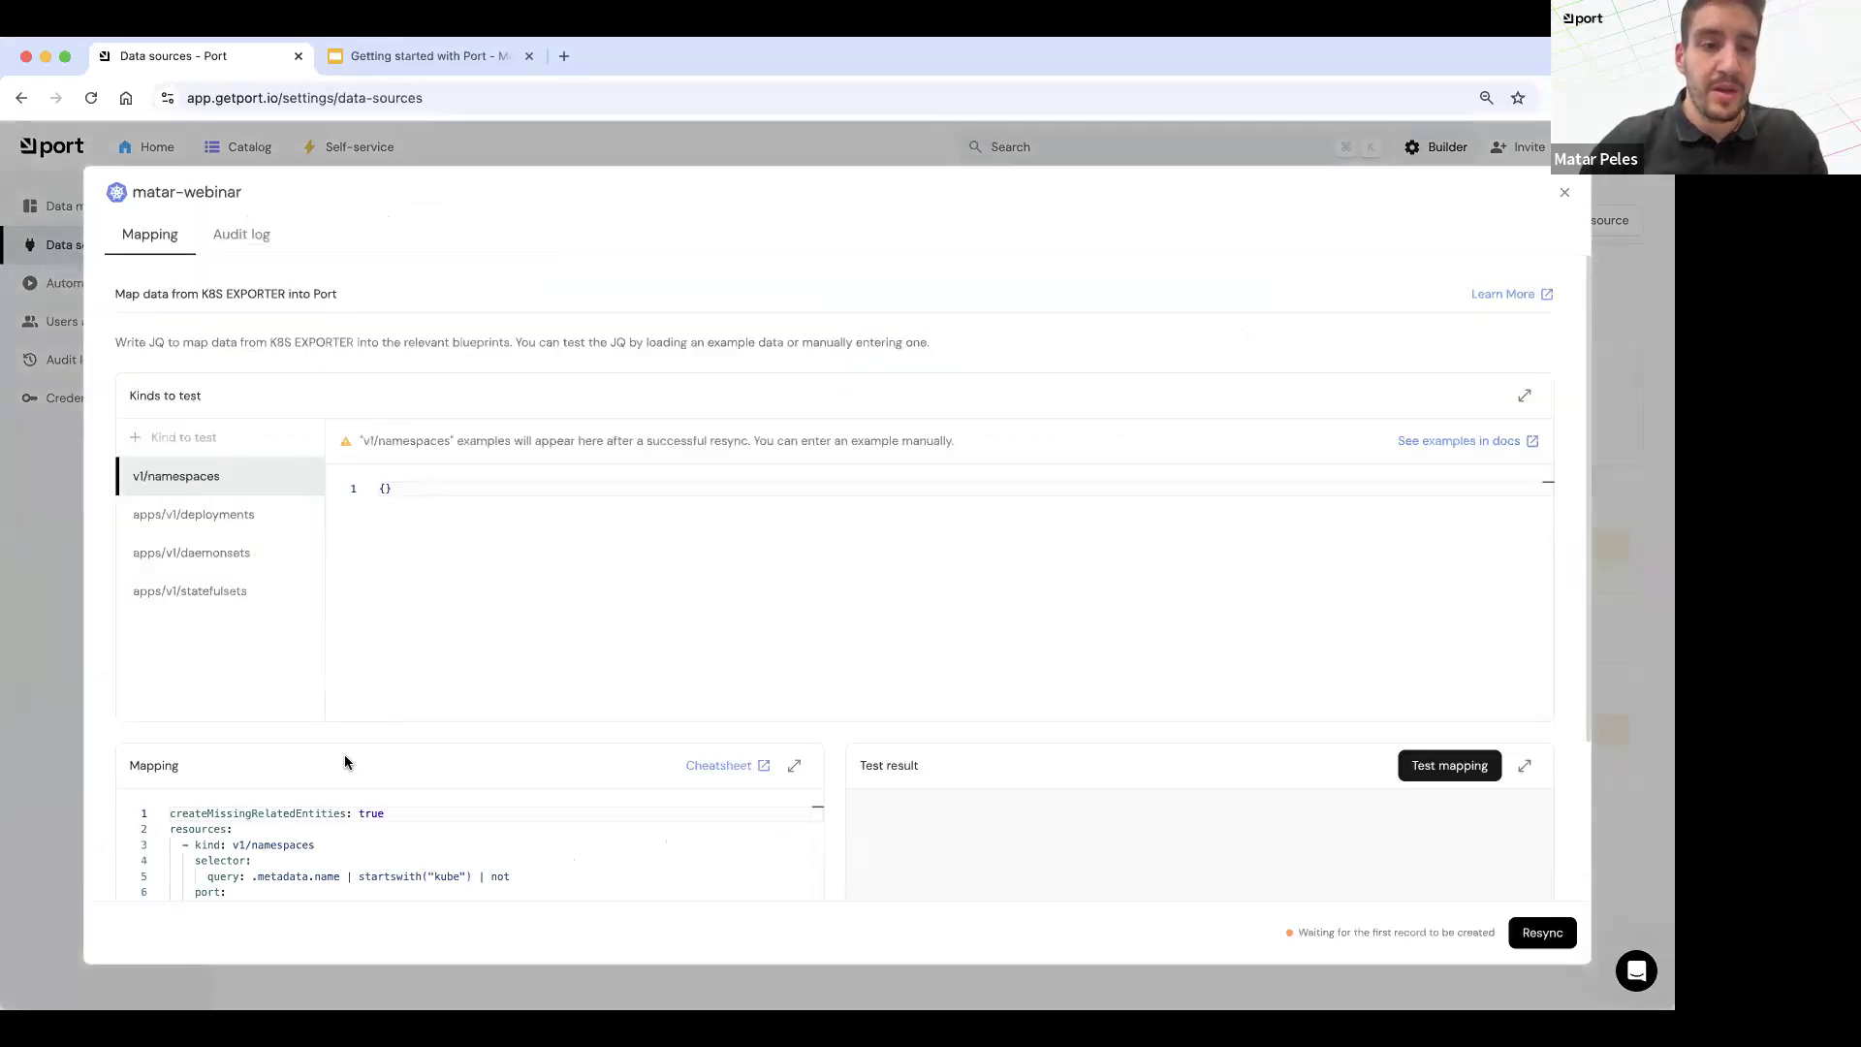
pyautogui.scroll(-3, 347, 809)
pyautogui.scroll(3, 336, 794)
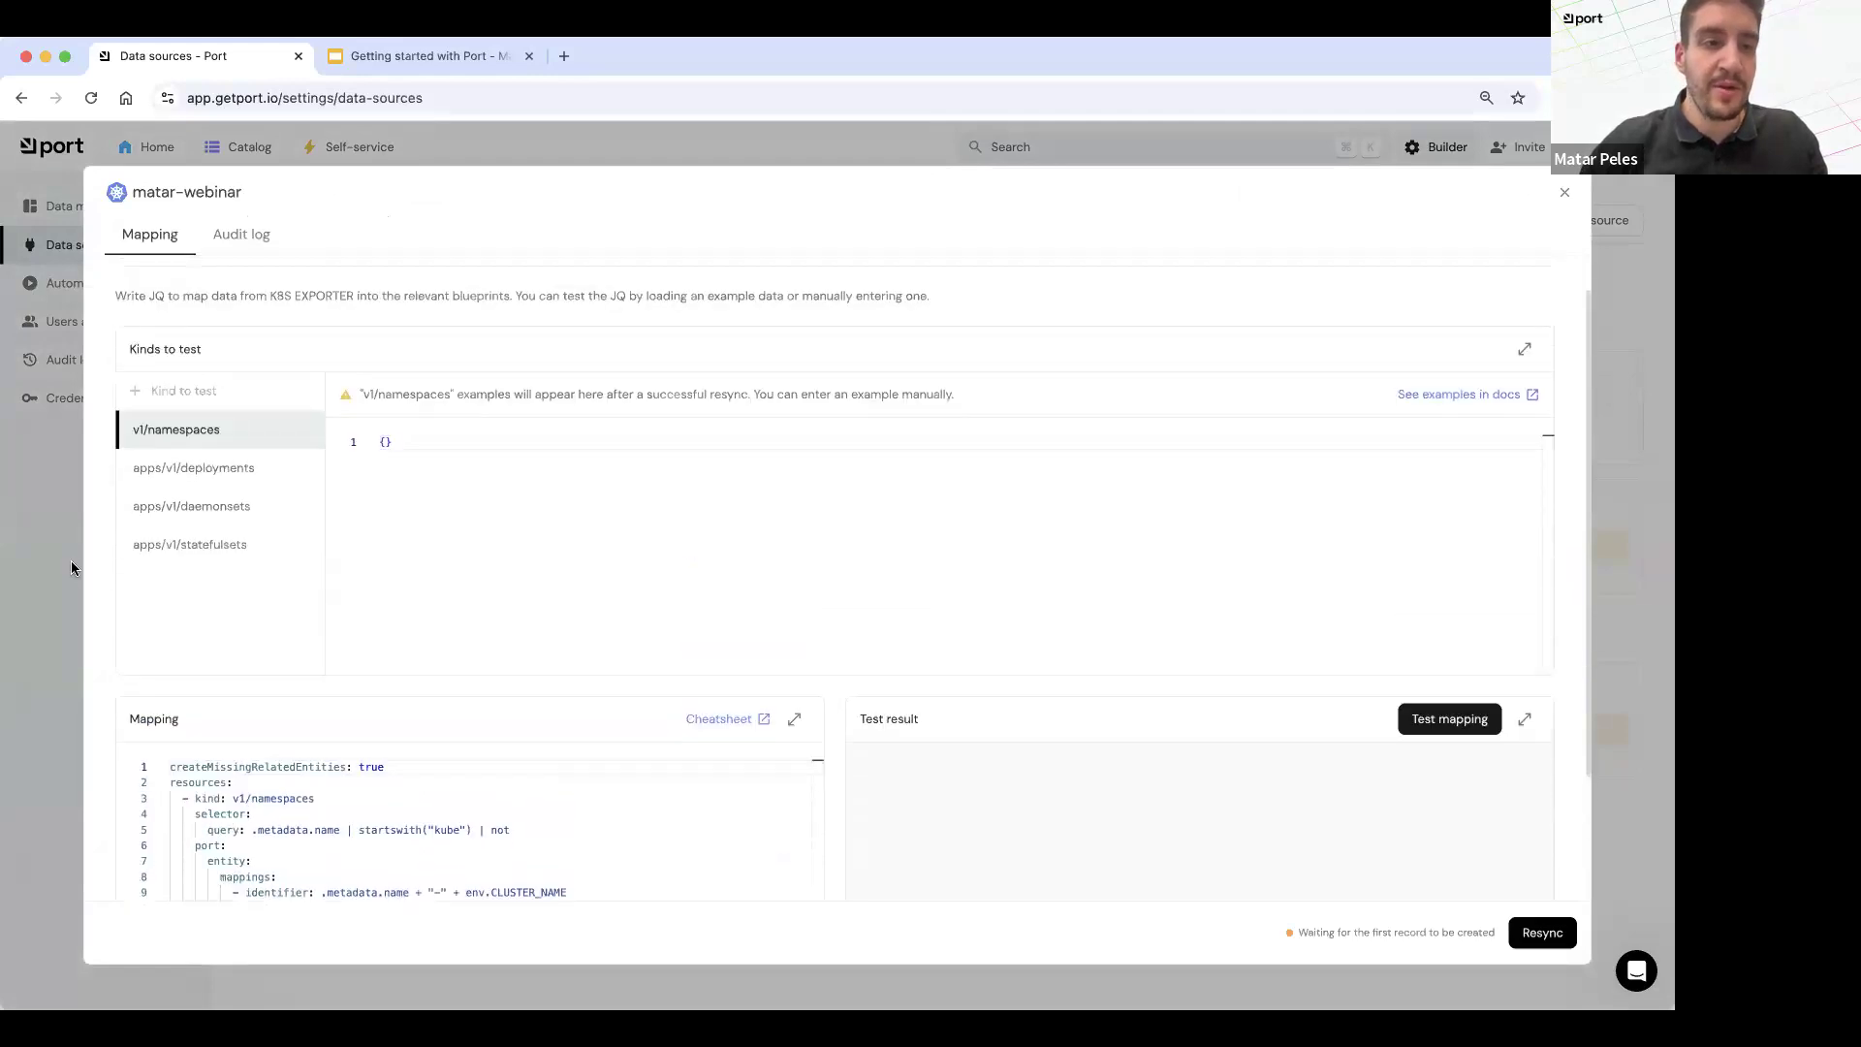
pyautogui.click(72, 560)
# Step: Open the Workloads catalog page and examine the workloads' replicas, containers, images, health and kind columns
pyautogui.click(220, 149)
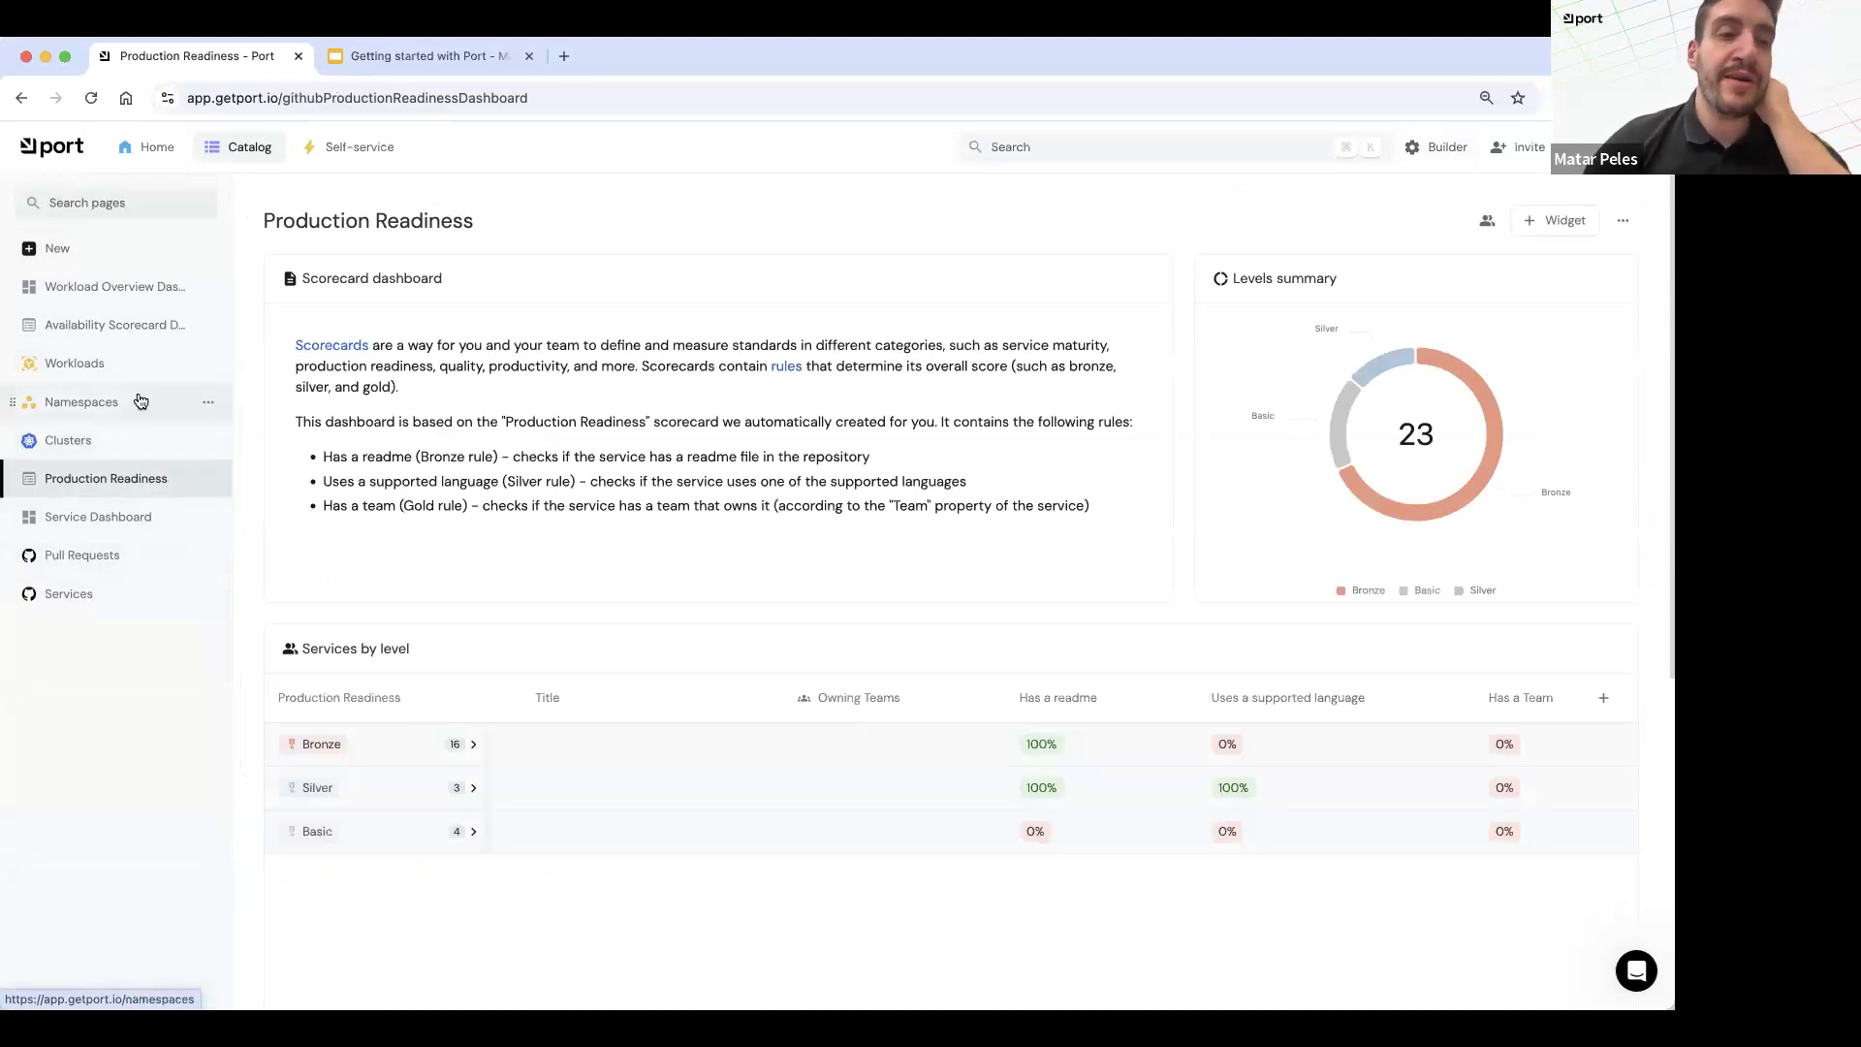
pyautogui.click(65, 364)
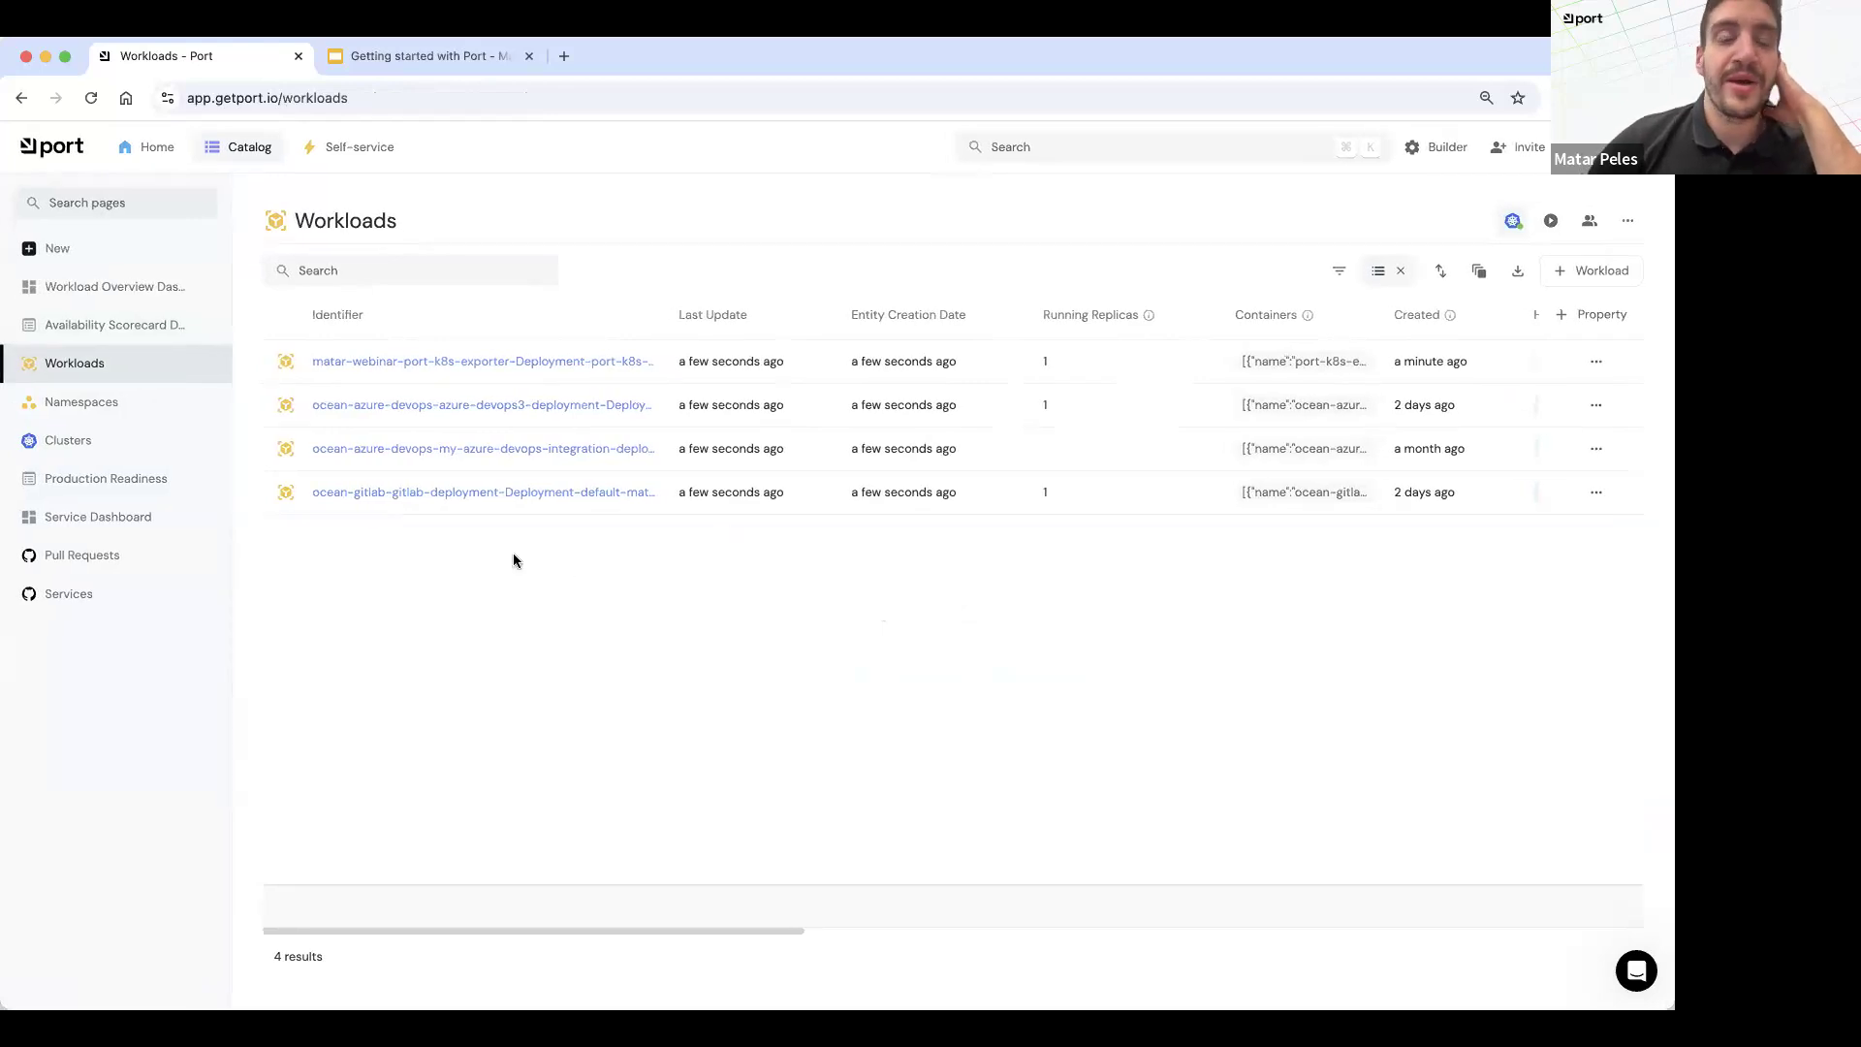
pyautogui.hscroll(2, 870, 610)
pyautogui.hscroll(10, 871, 611)
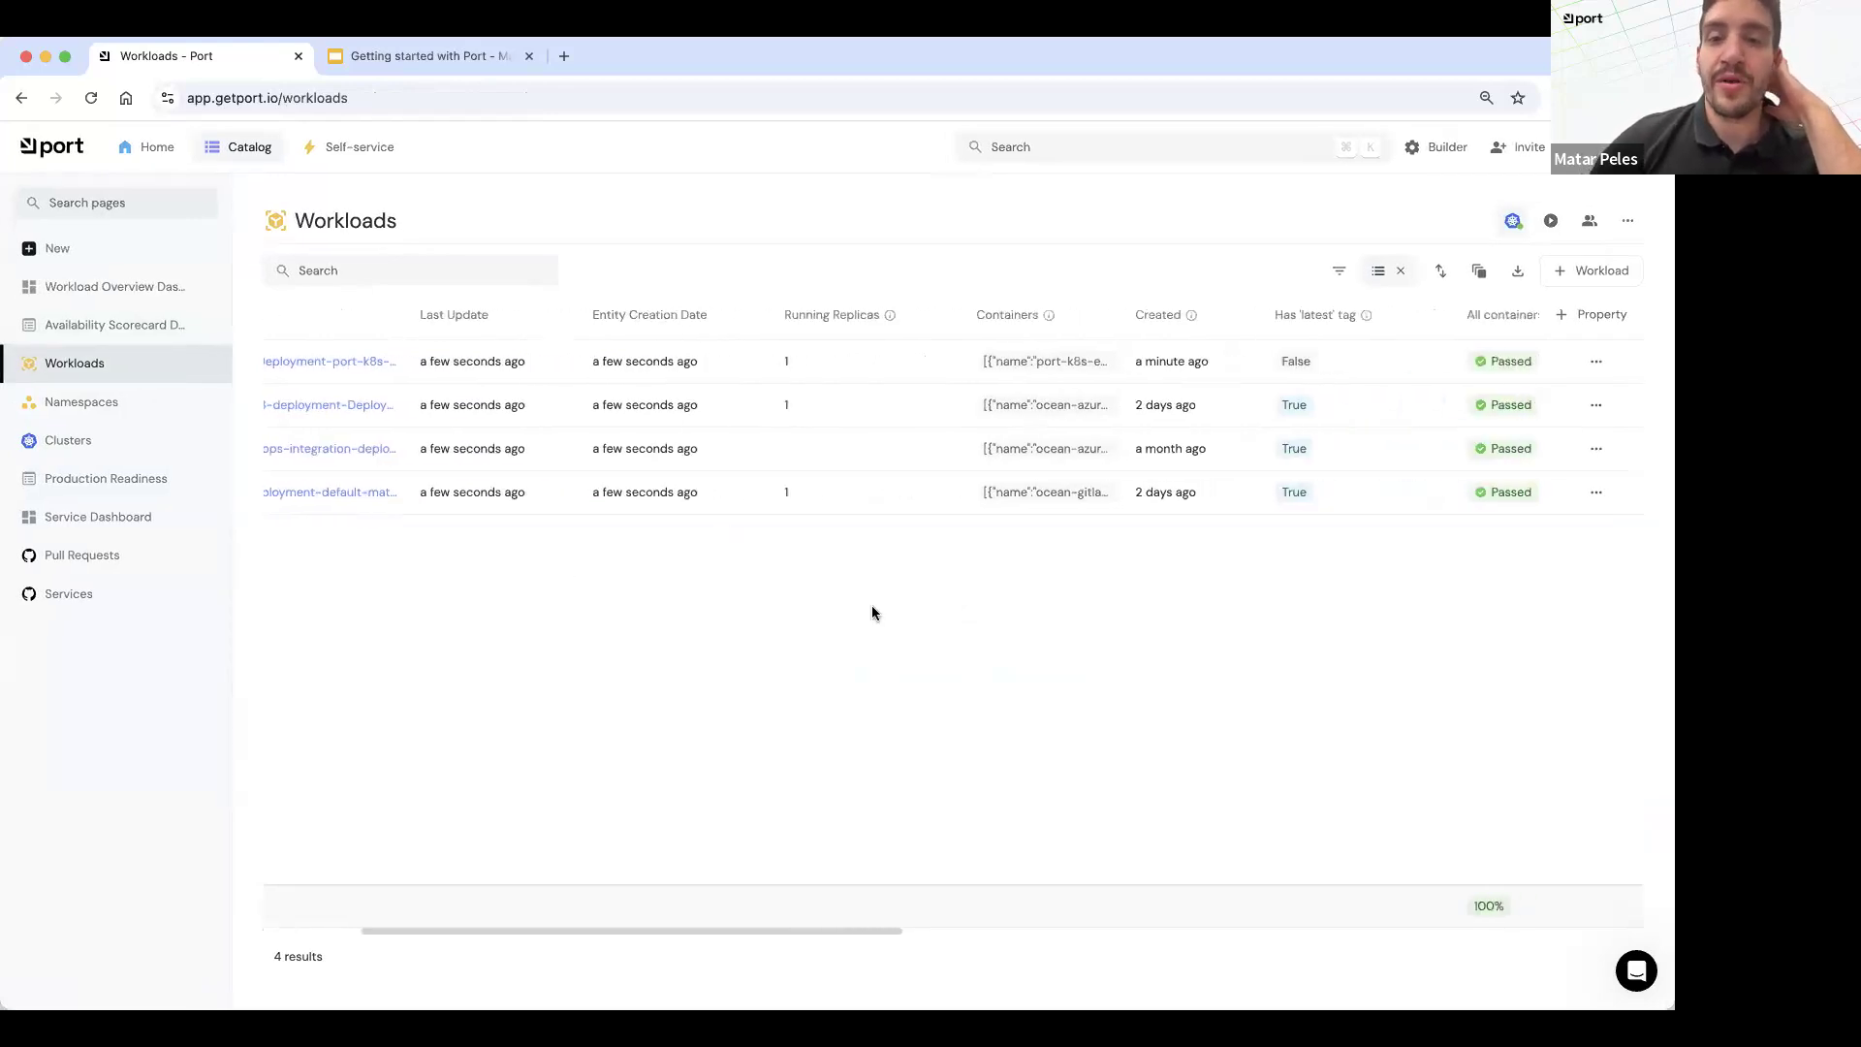
pyautogui.hscroll(20, 760, 364)
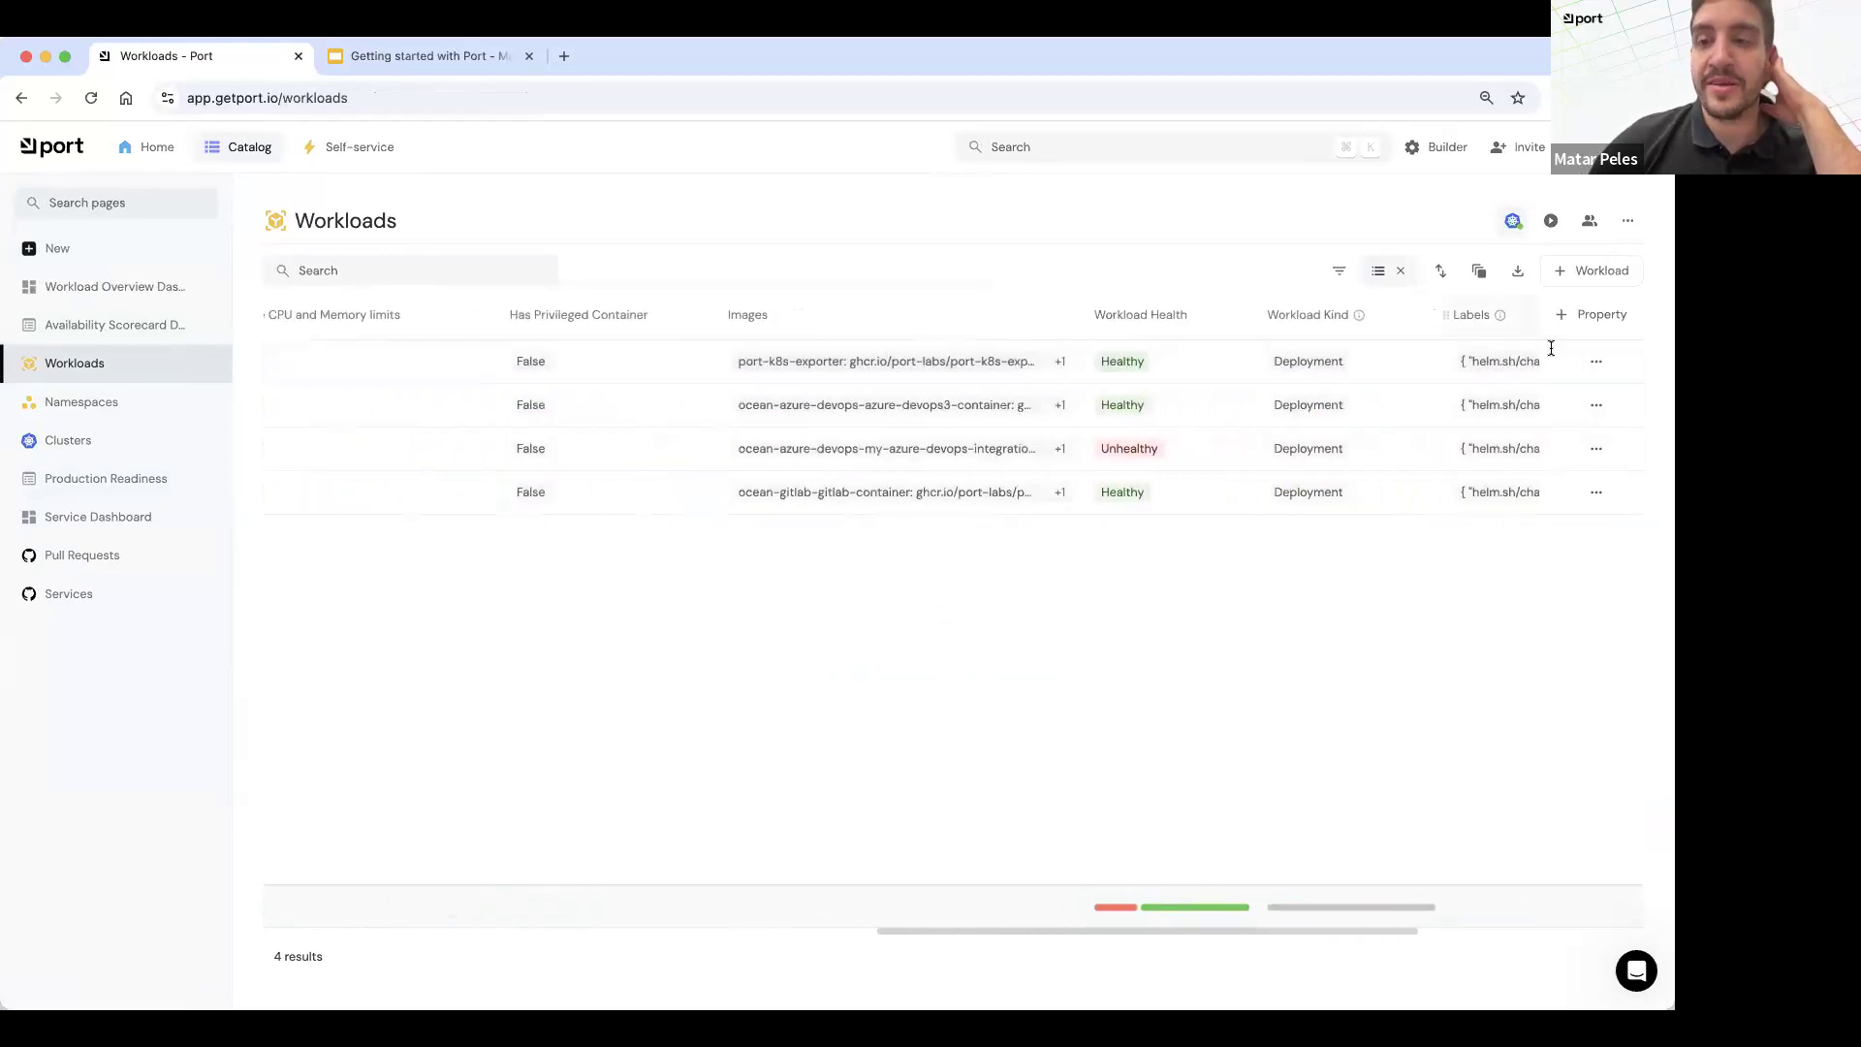
pyautogui.hscroll(7, 434, 412)
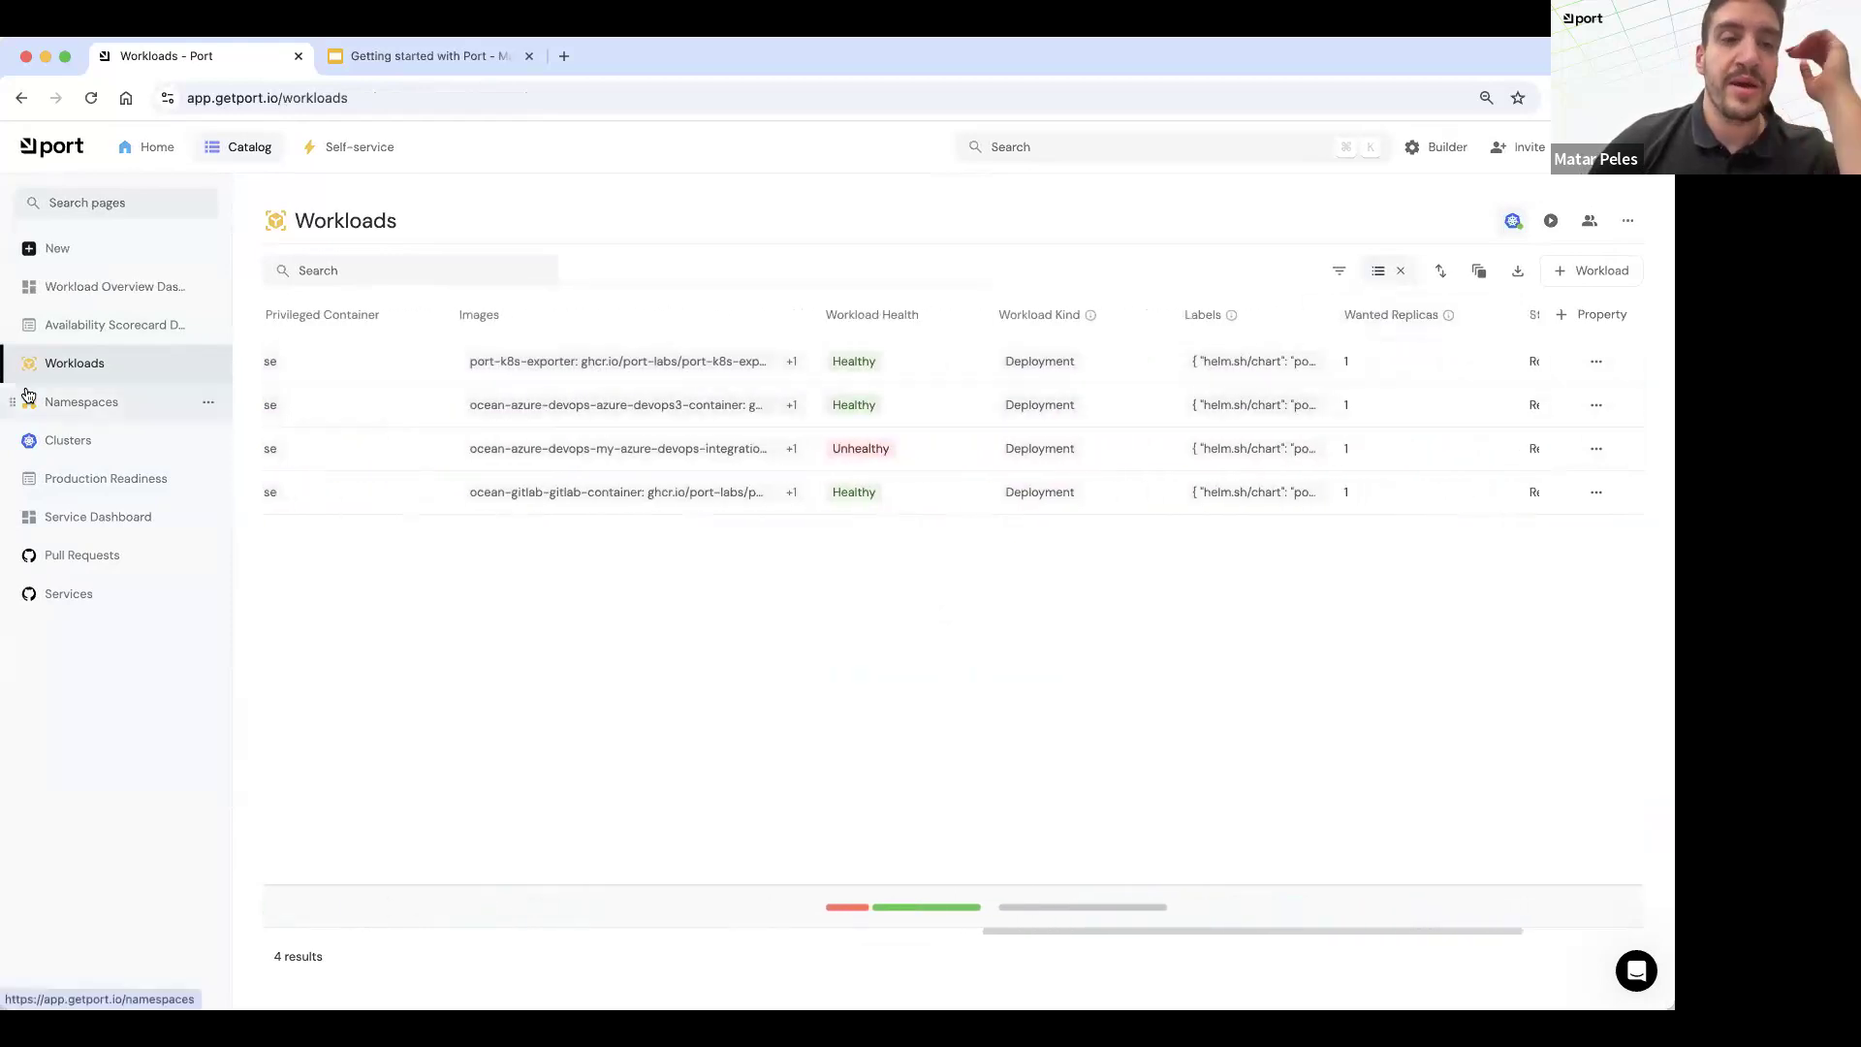
# Step: Check the Namespaces and Clusters catalog pages, and open the webinar cluster to examine its related namespaces and workloads
pyautogui.click(58, 407)
pyautogui.click(51, 445)
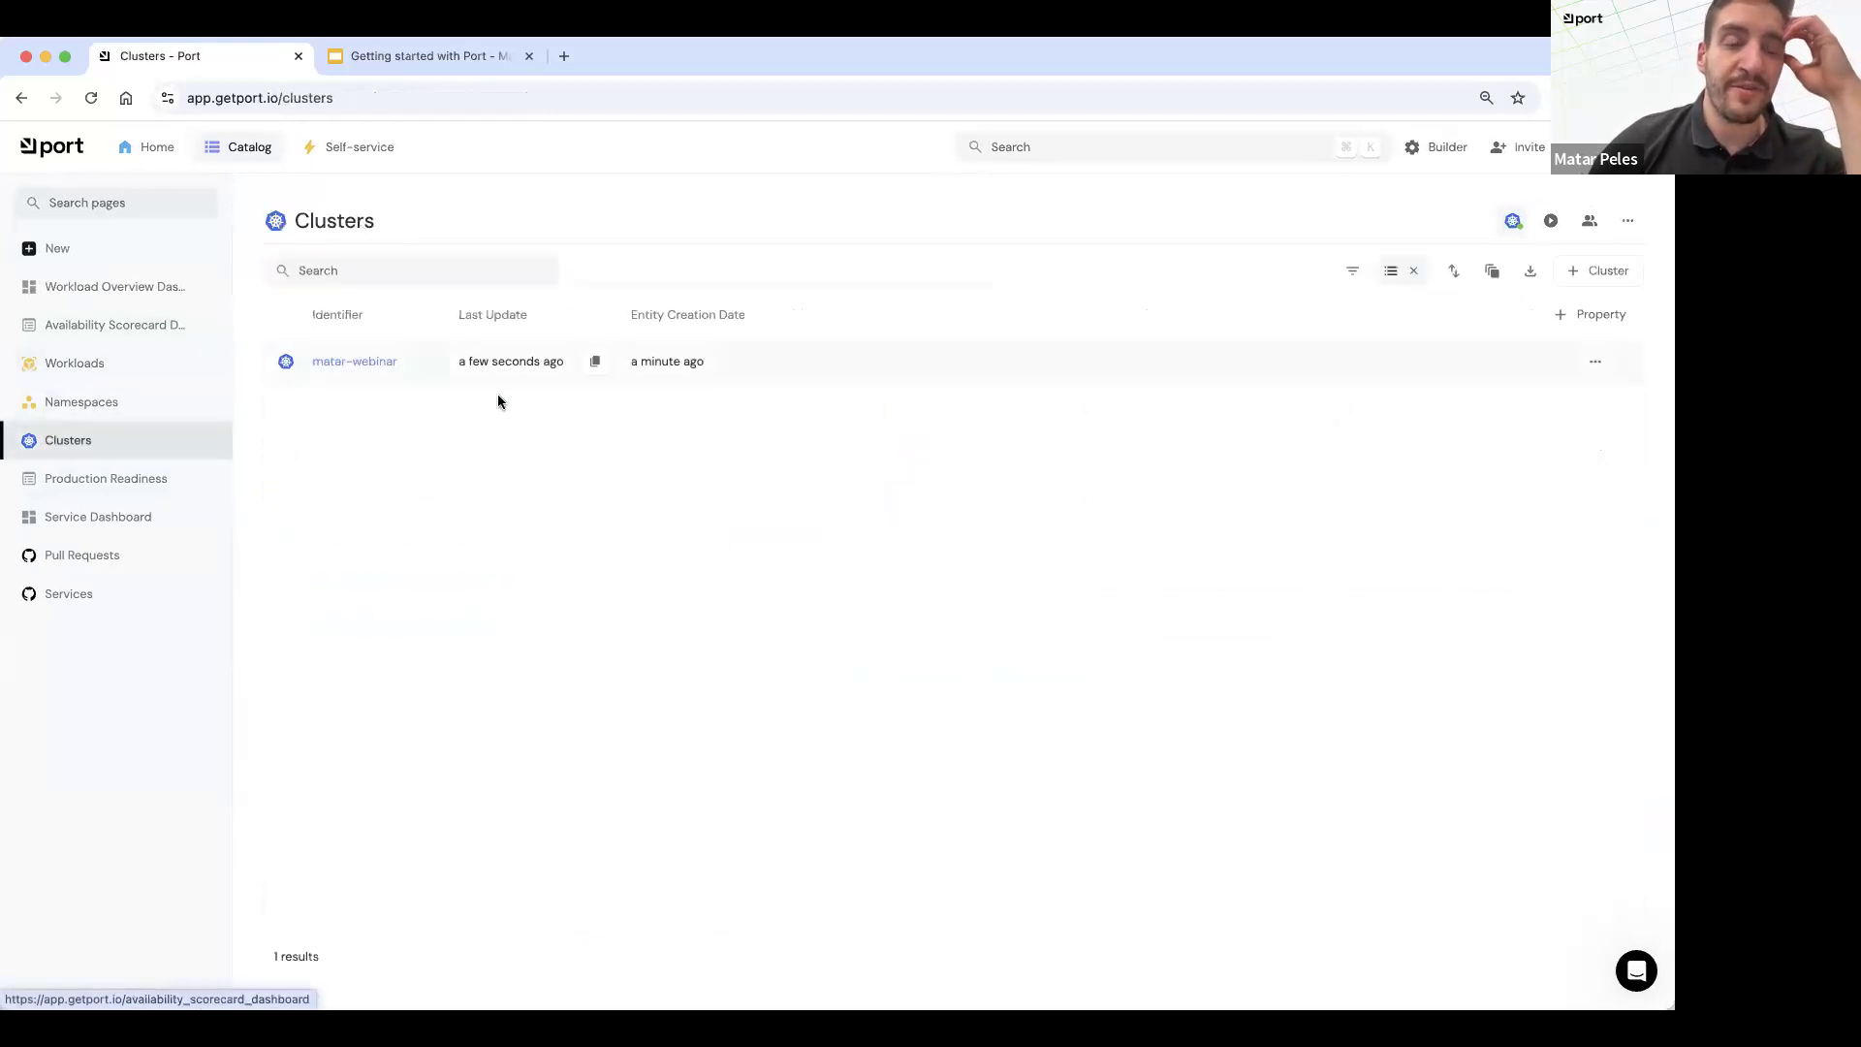
pyautogui.click(328, 361)
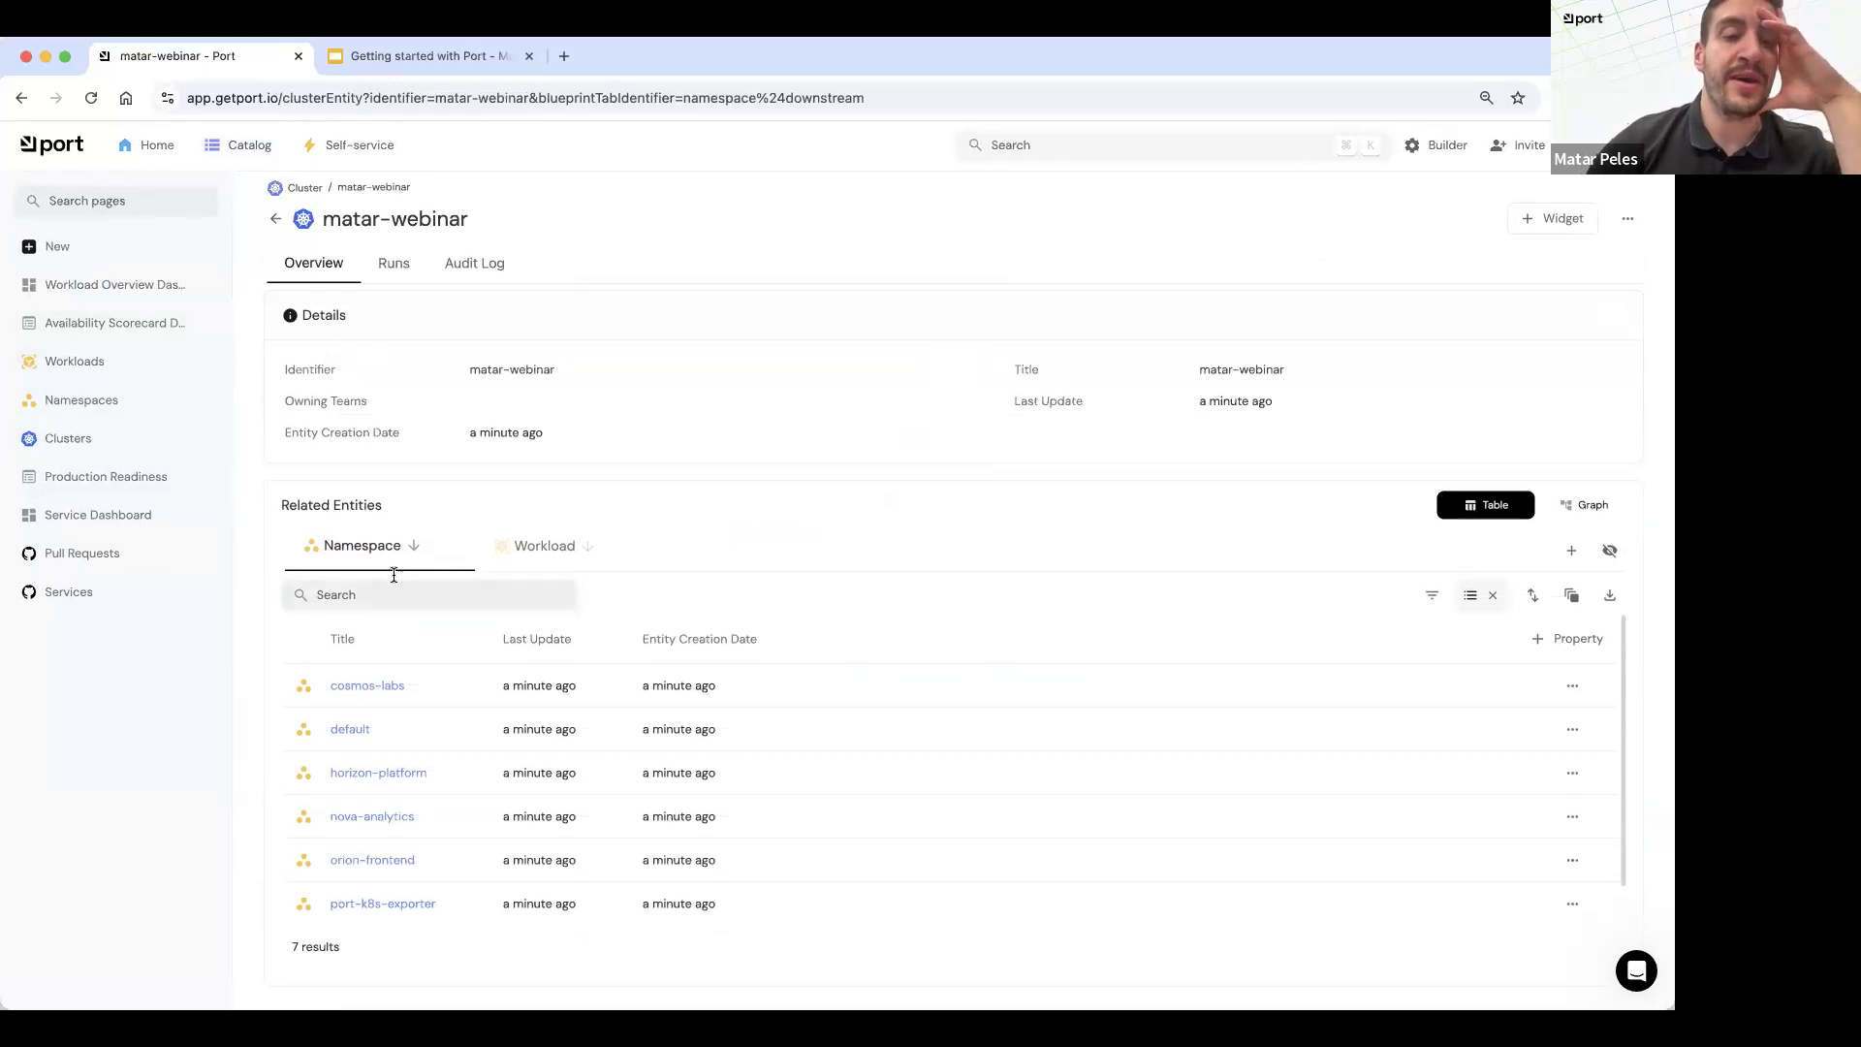
pyautogui.click(543, 562)
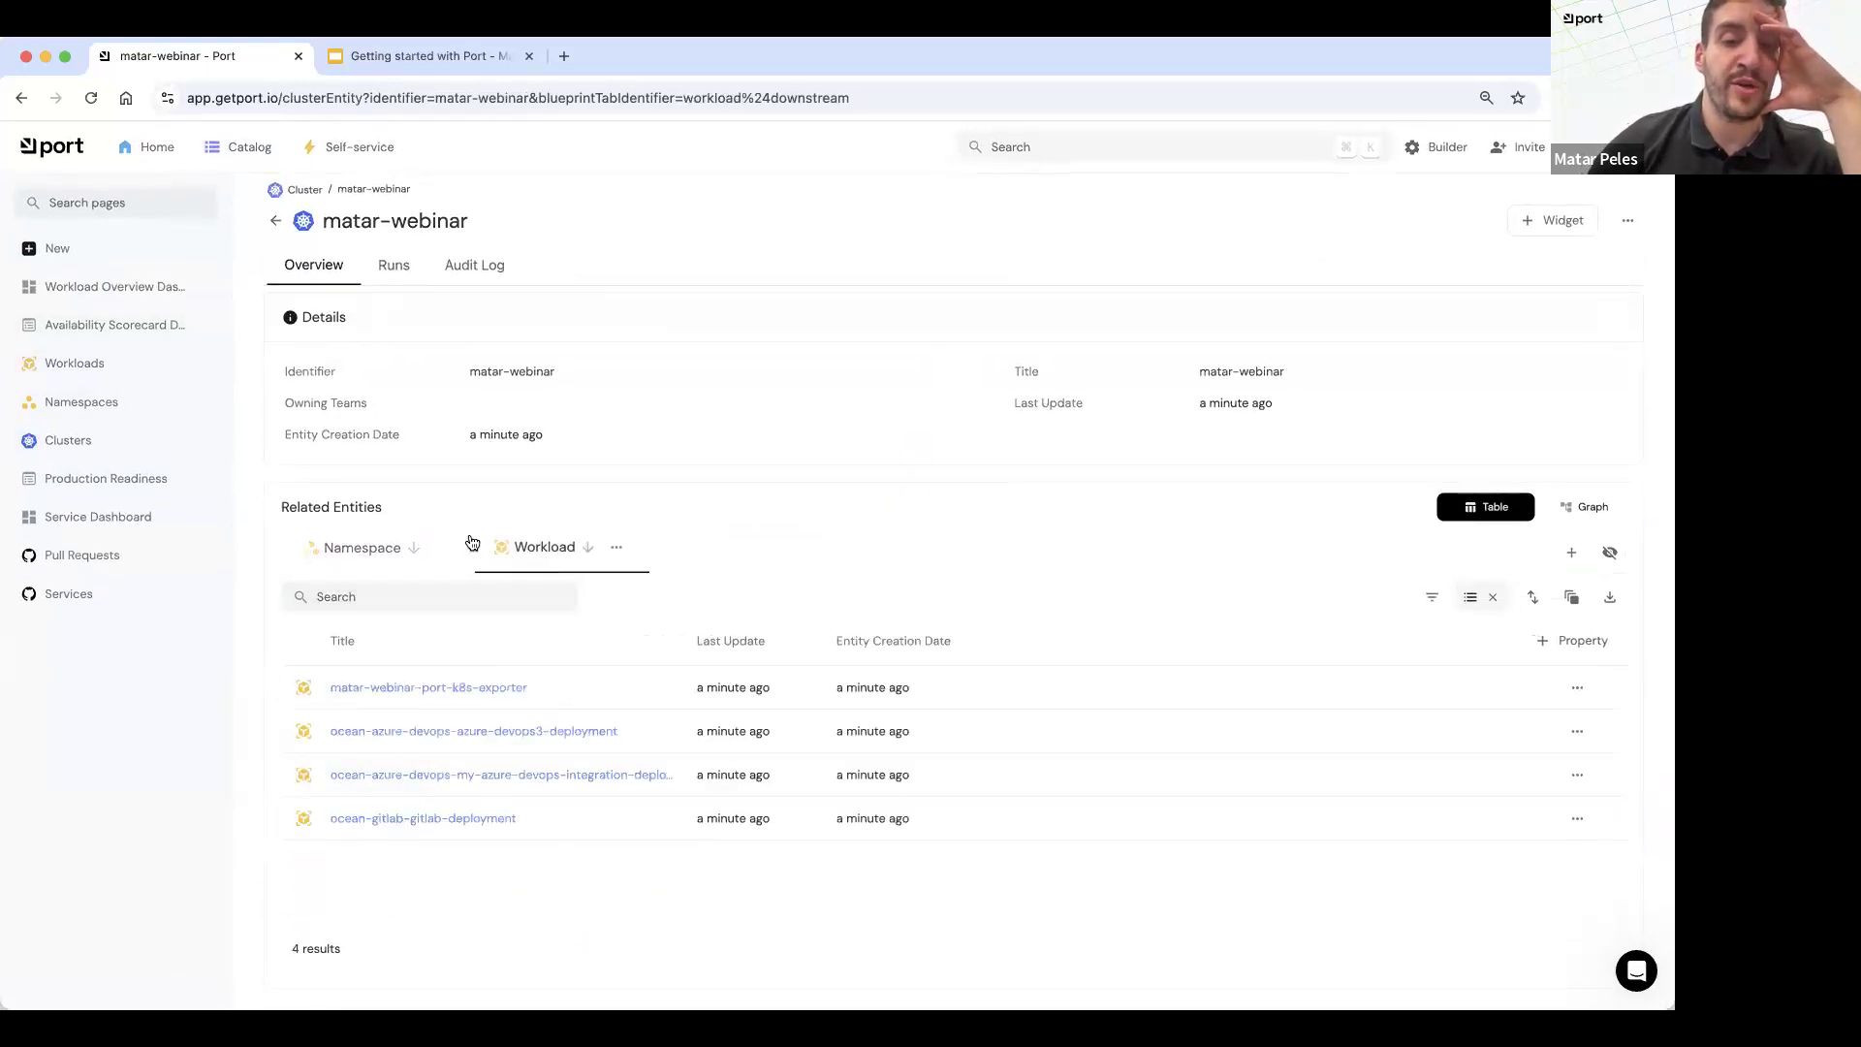
# Step: Examine the cluster's related entities as a graph and return to the Services catalog page
pyautogui.click(1582, 504)
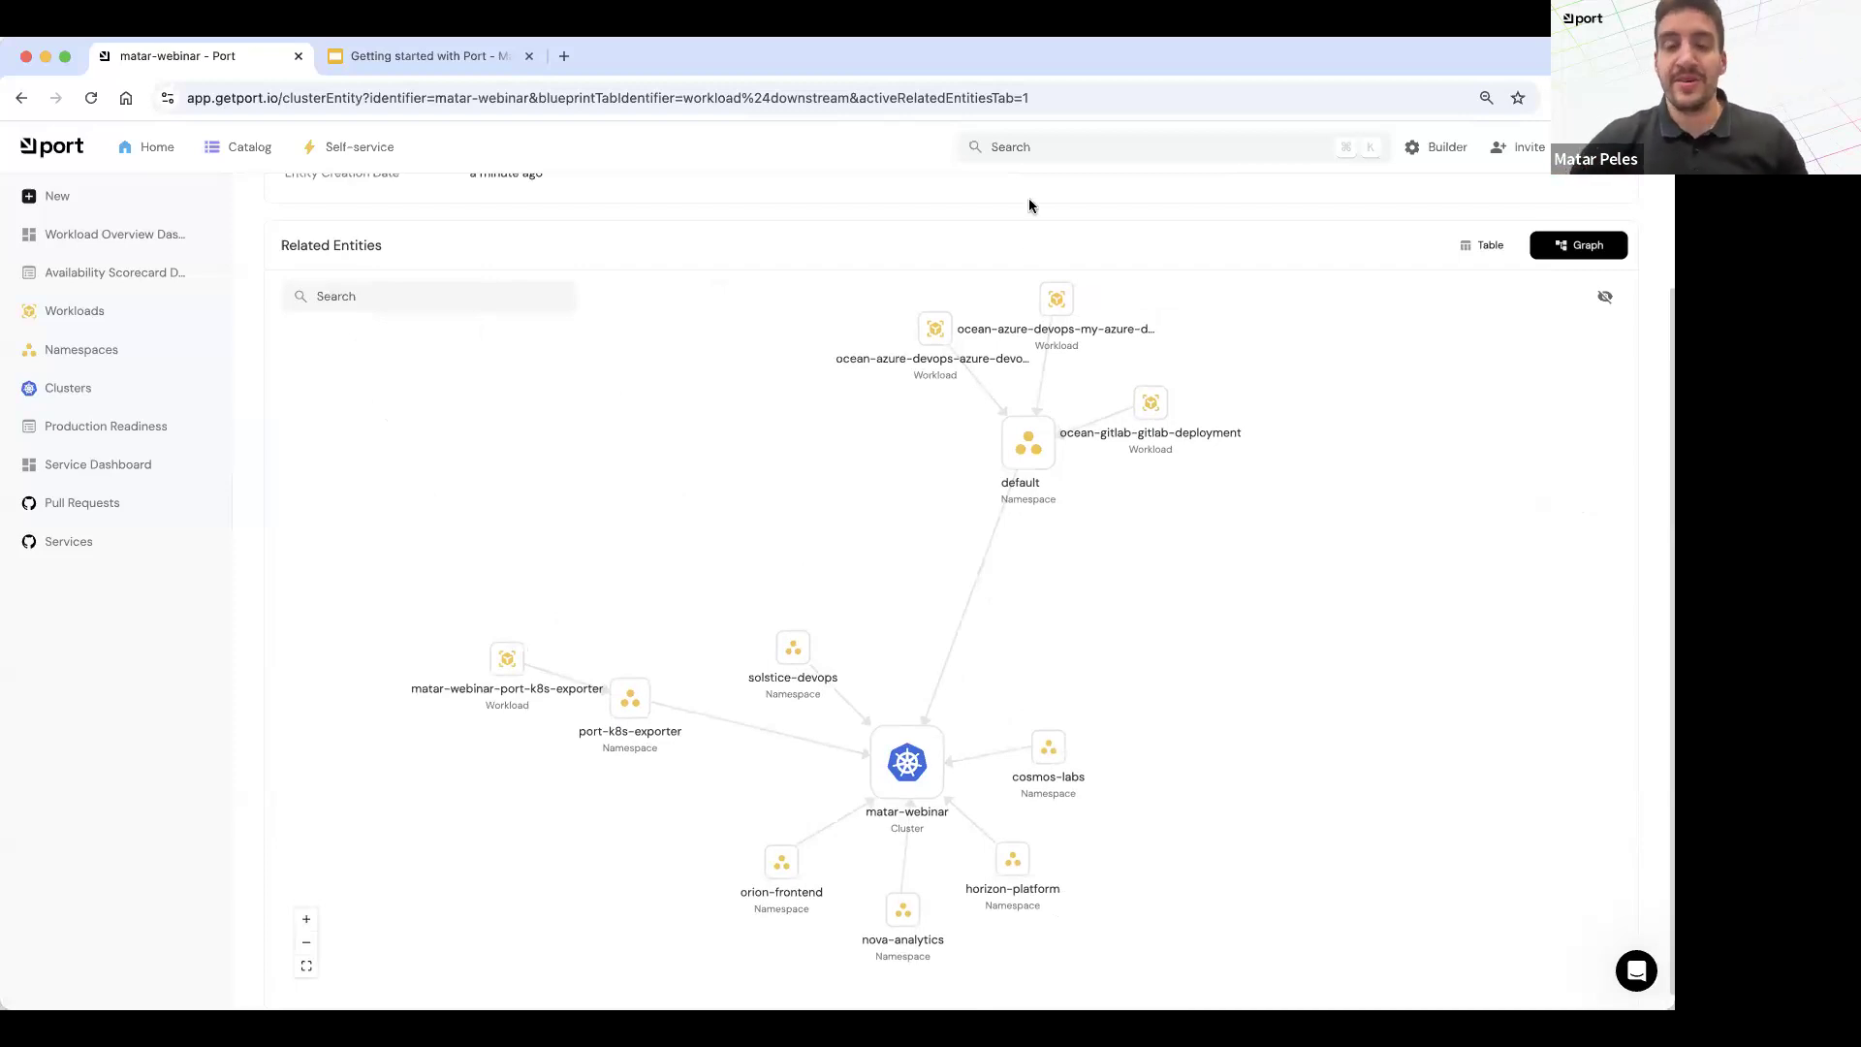
pyautogui.scroll(3, 1015, 250)
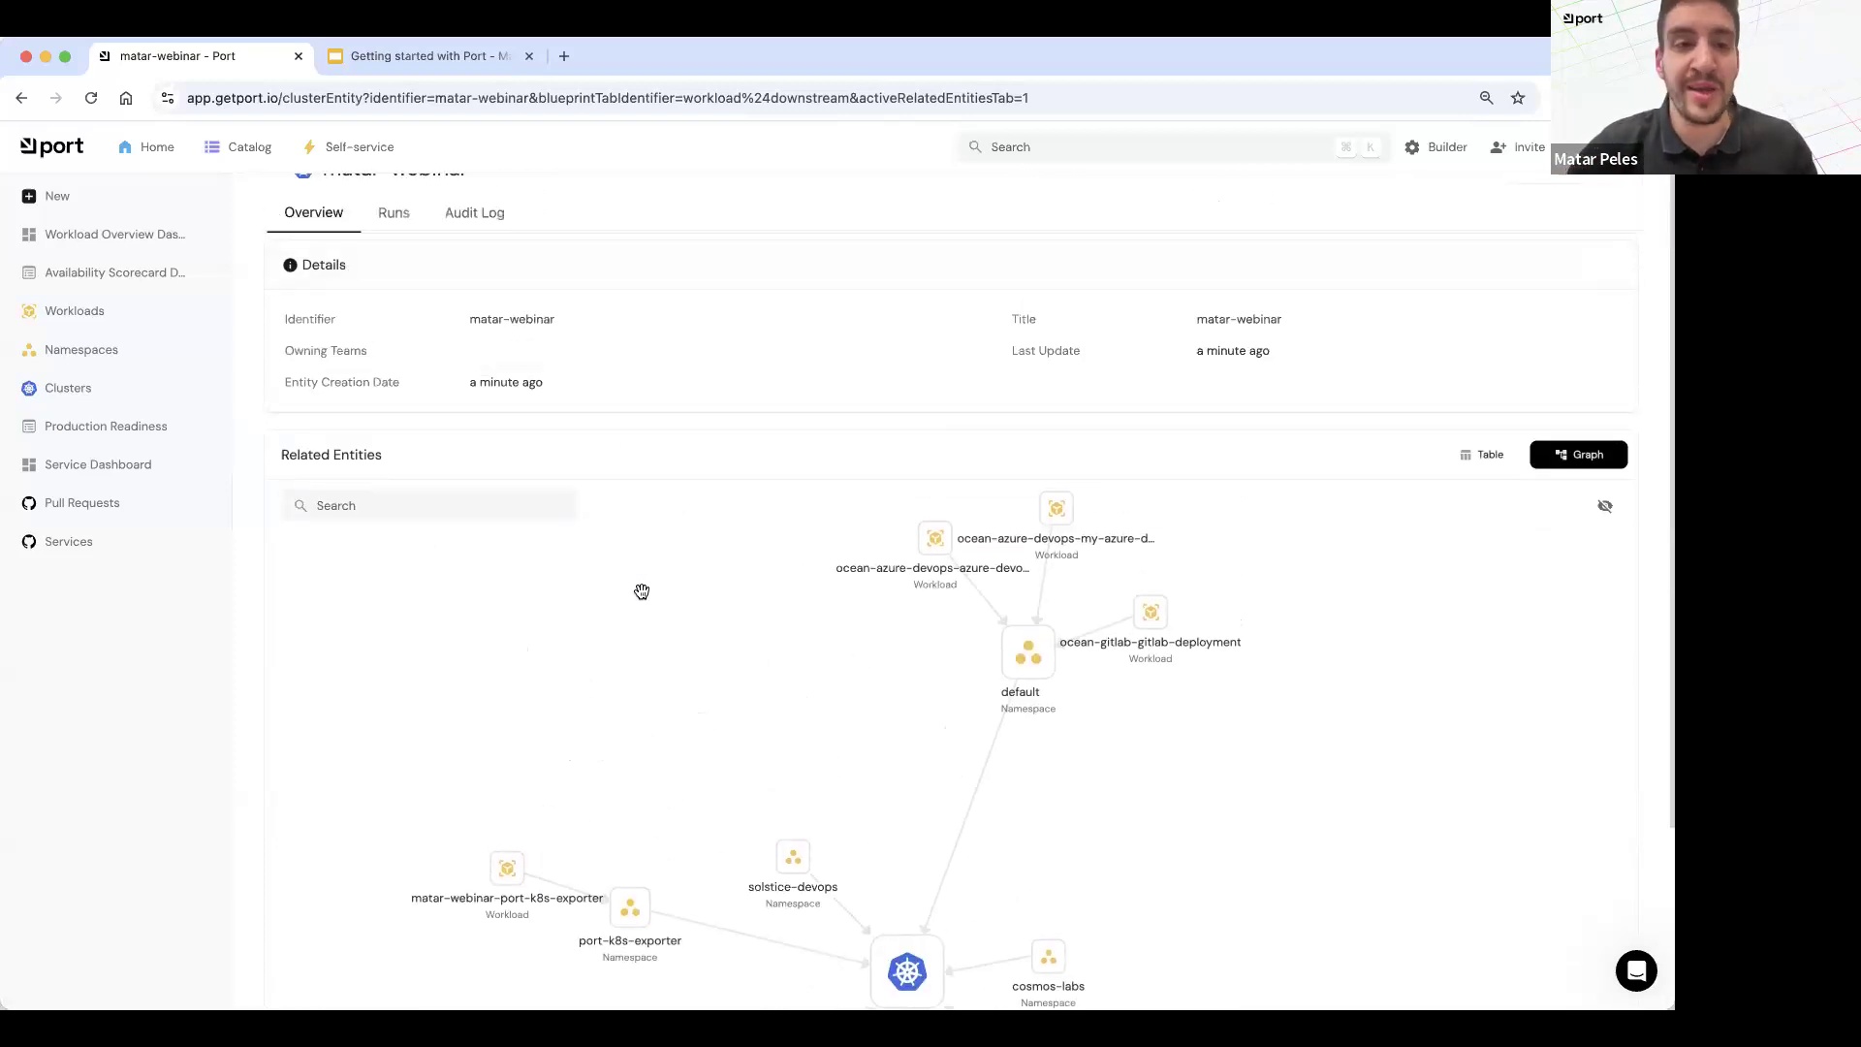
pyautogui.scroll(2, 558, 537)
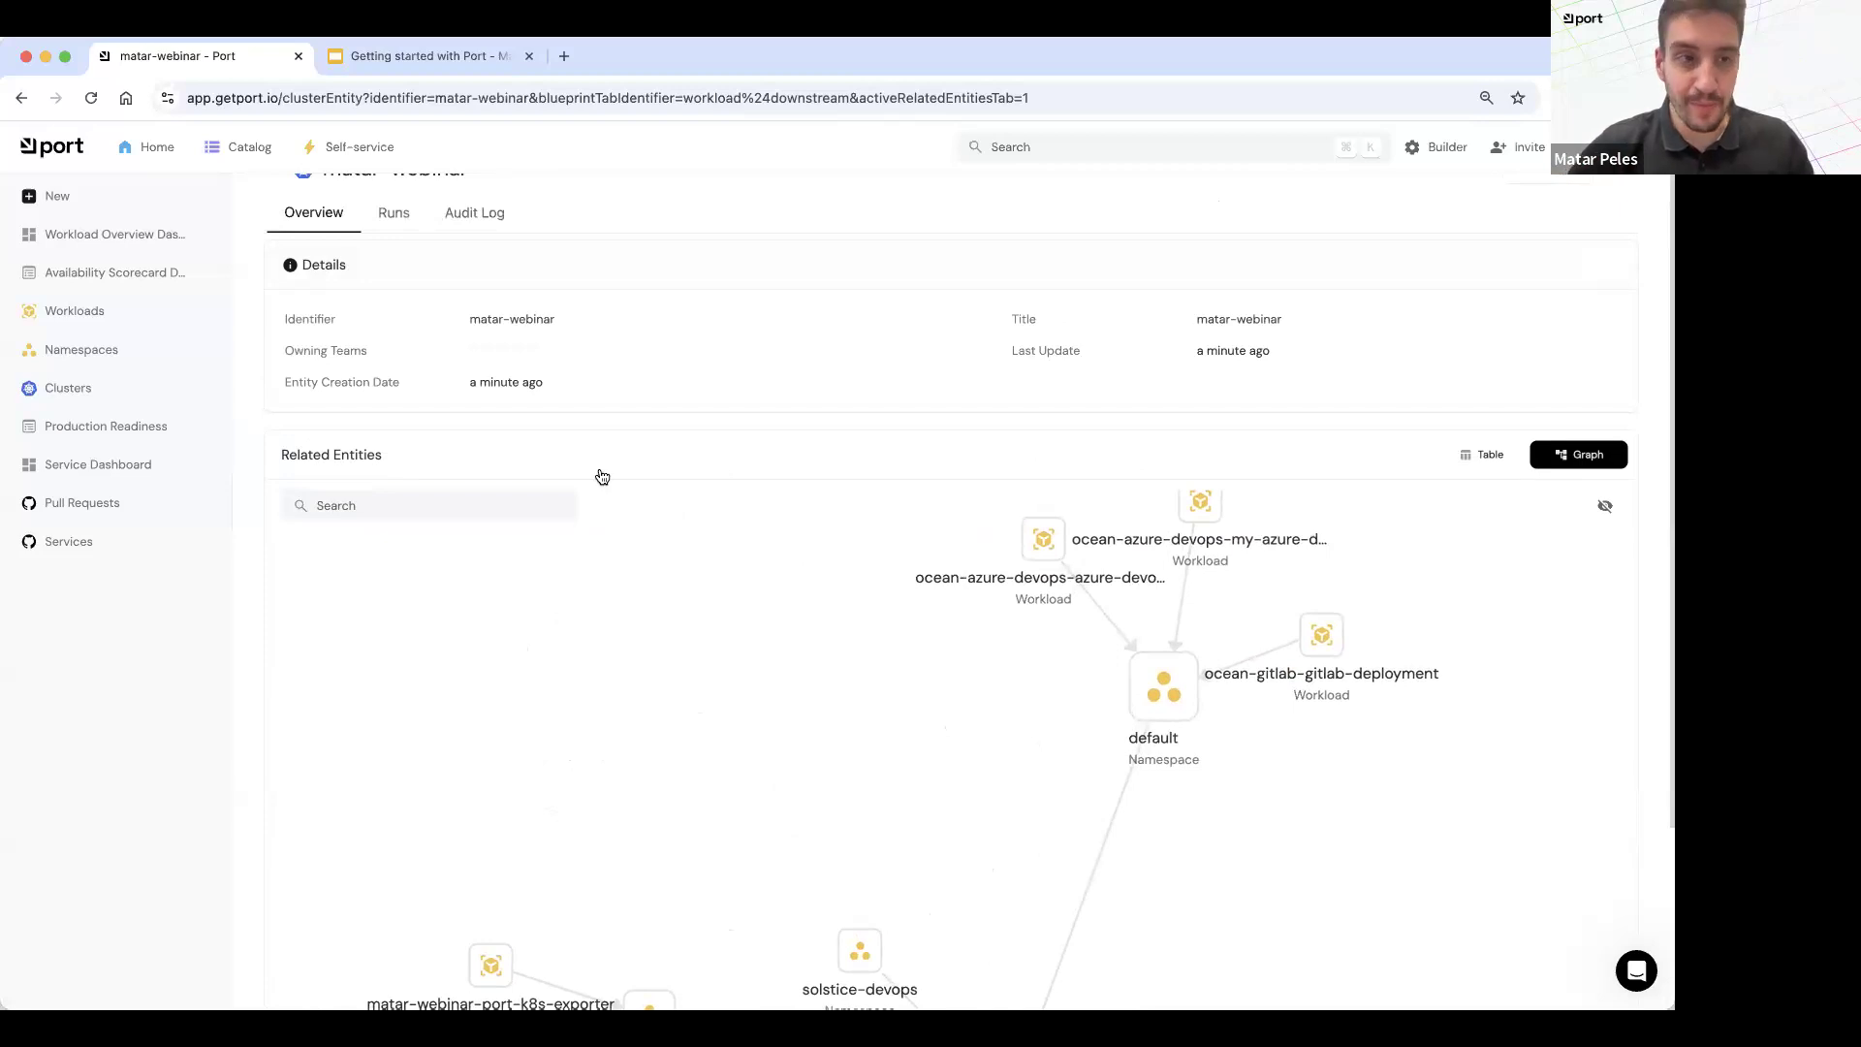
pyautogui.click(68, 542)
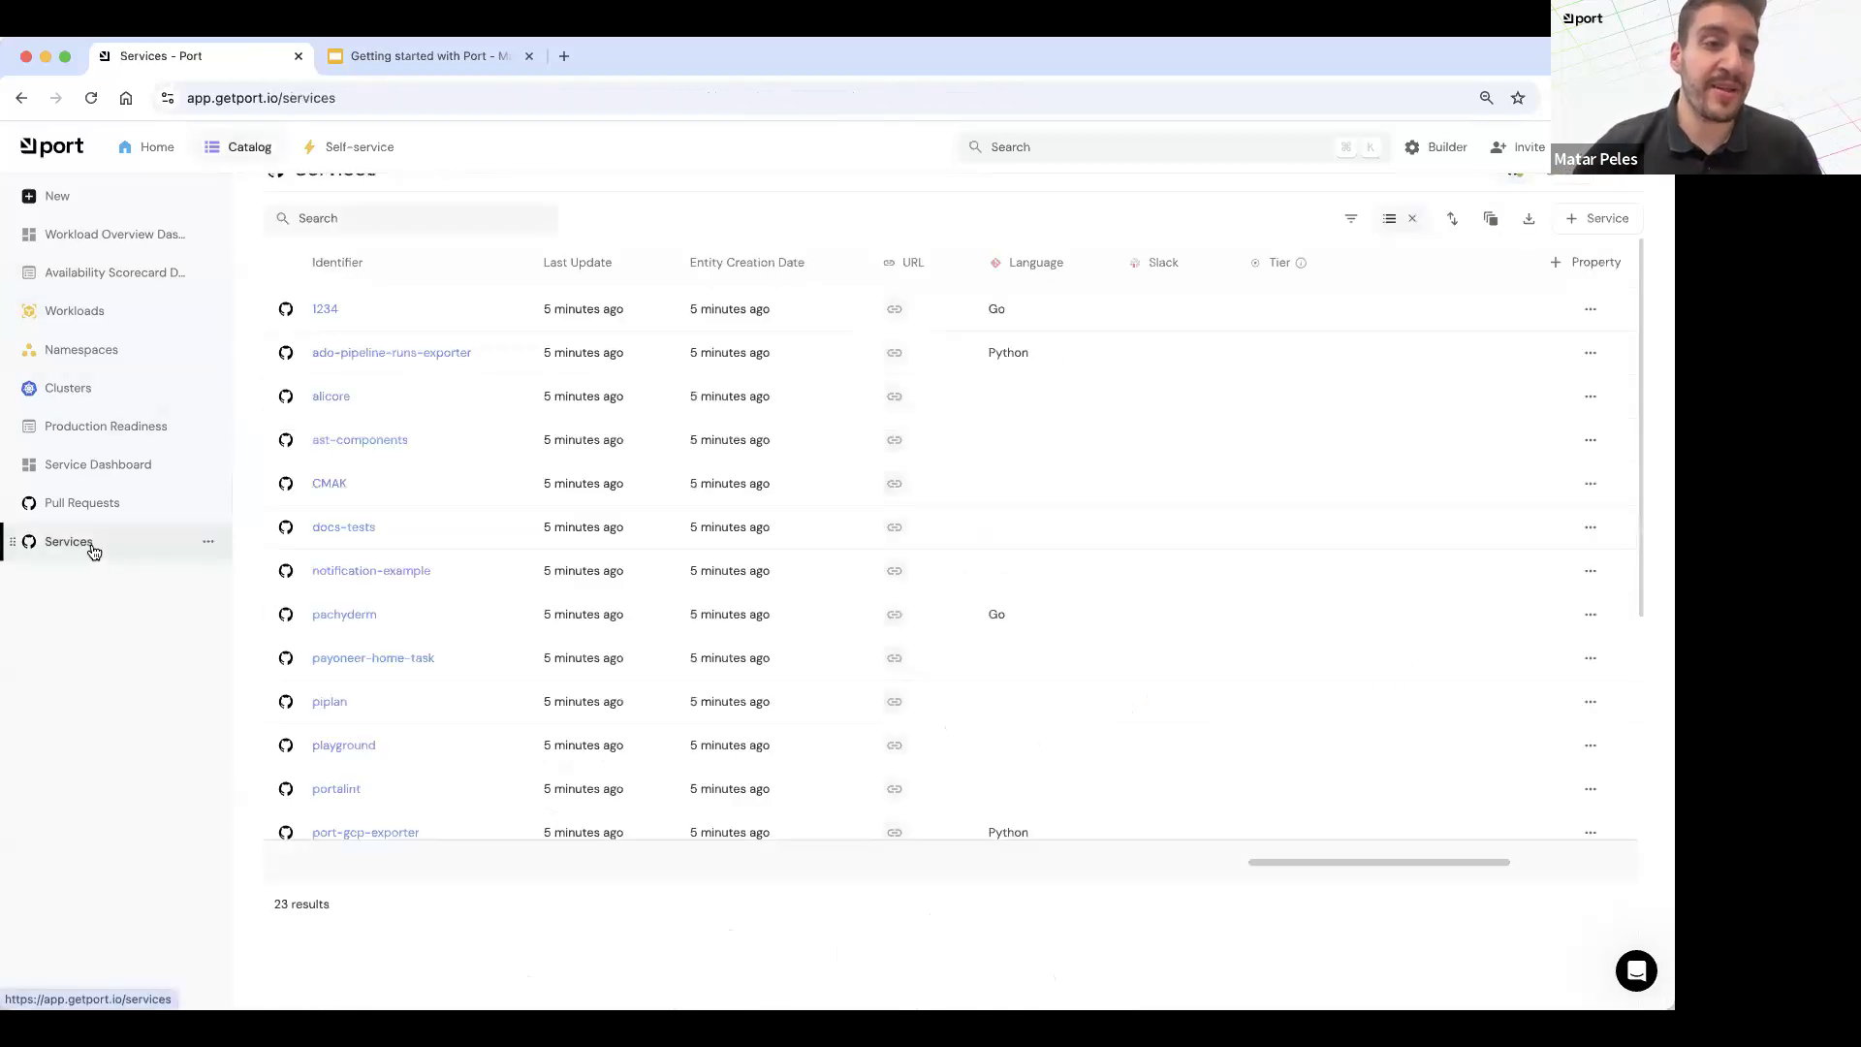
# Step: Open the 1234 service from the Services catalog page and examine its README and overview details
pyautogui.click(74, 310)
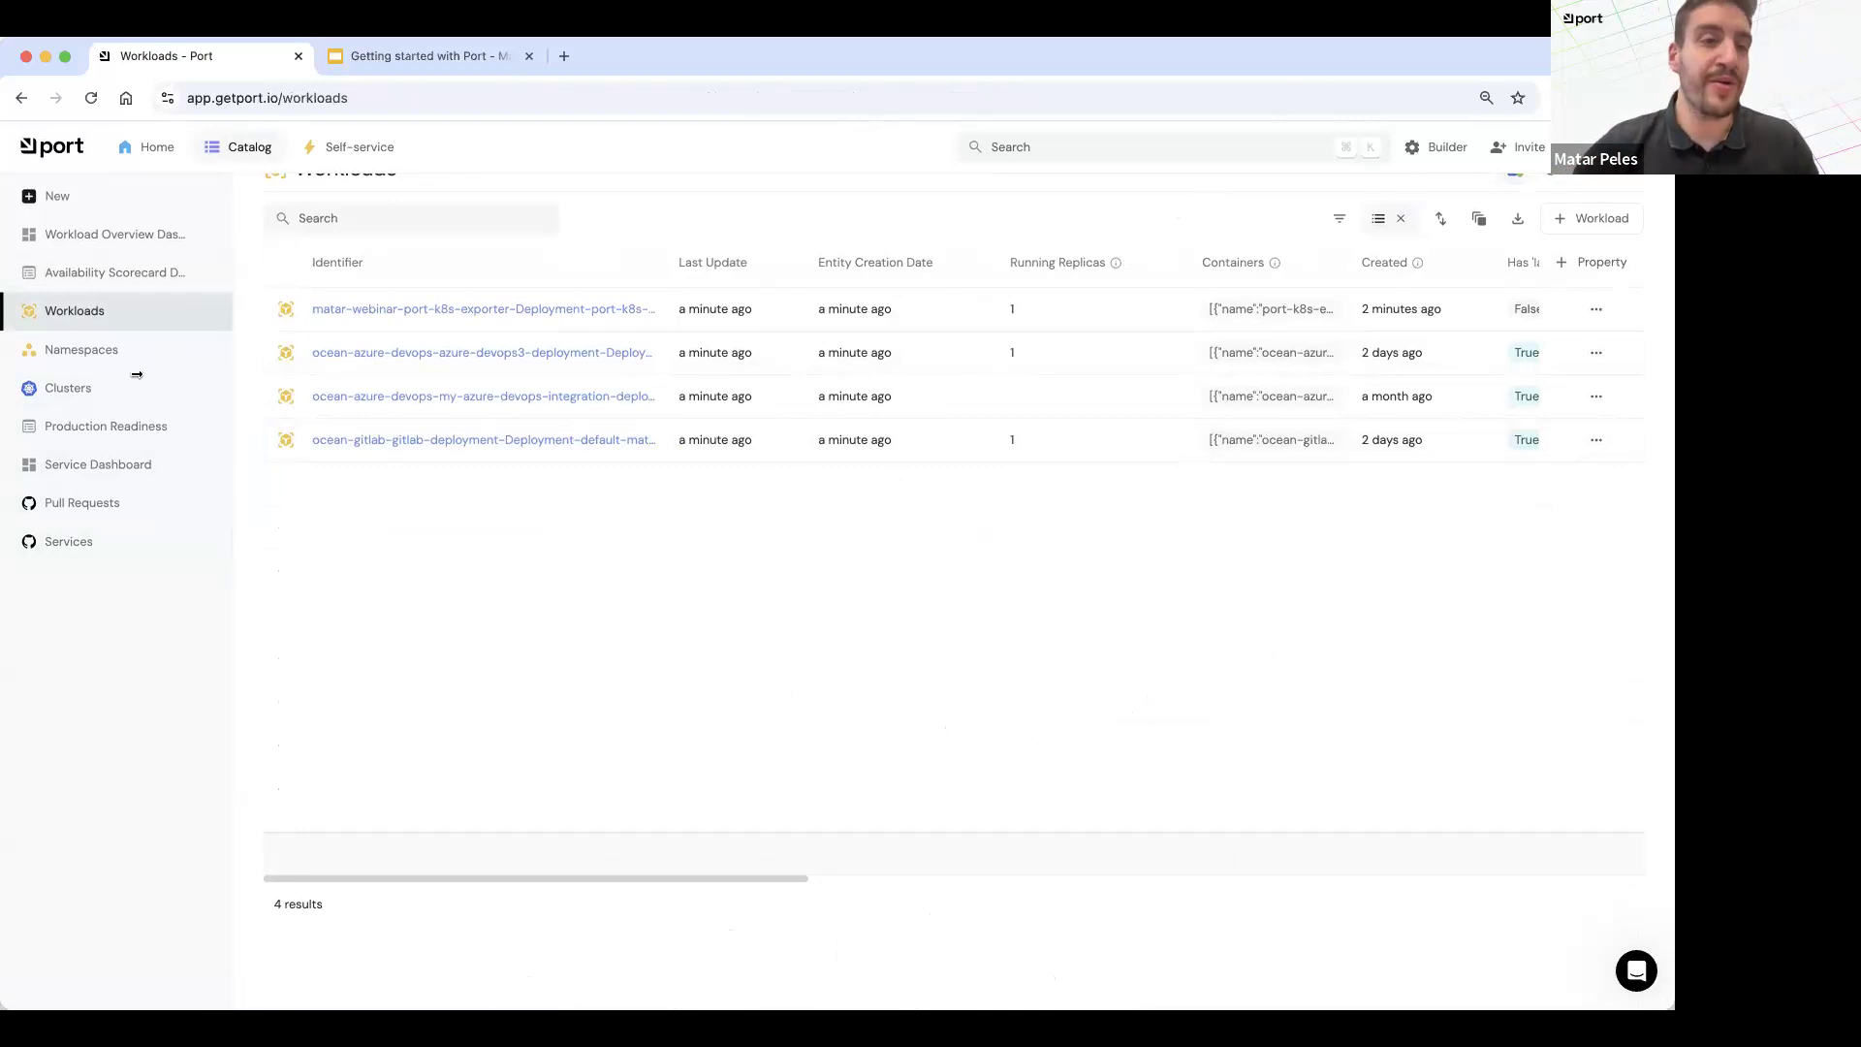
pyautogui.click(27, 559)
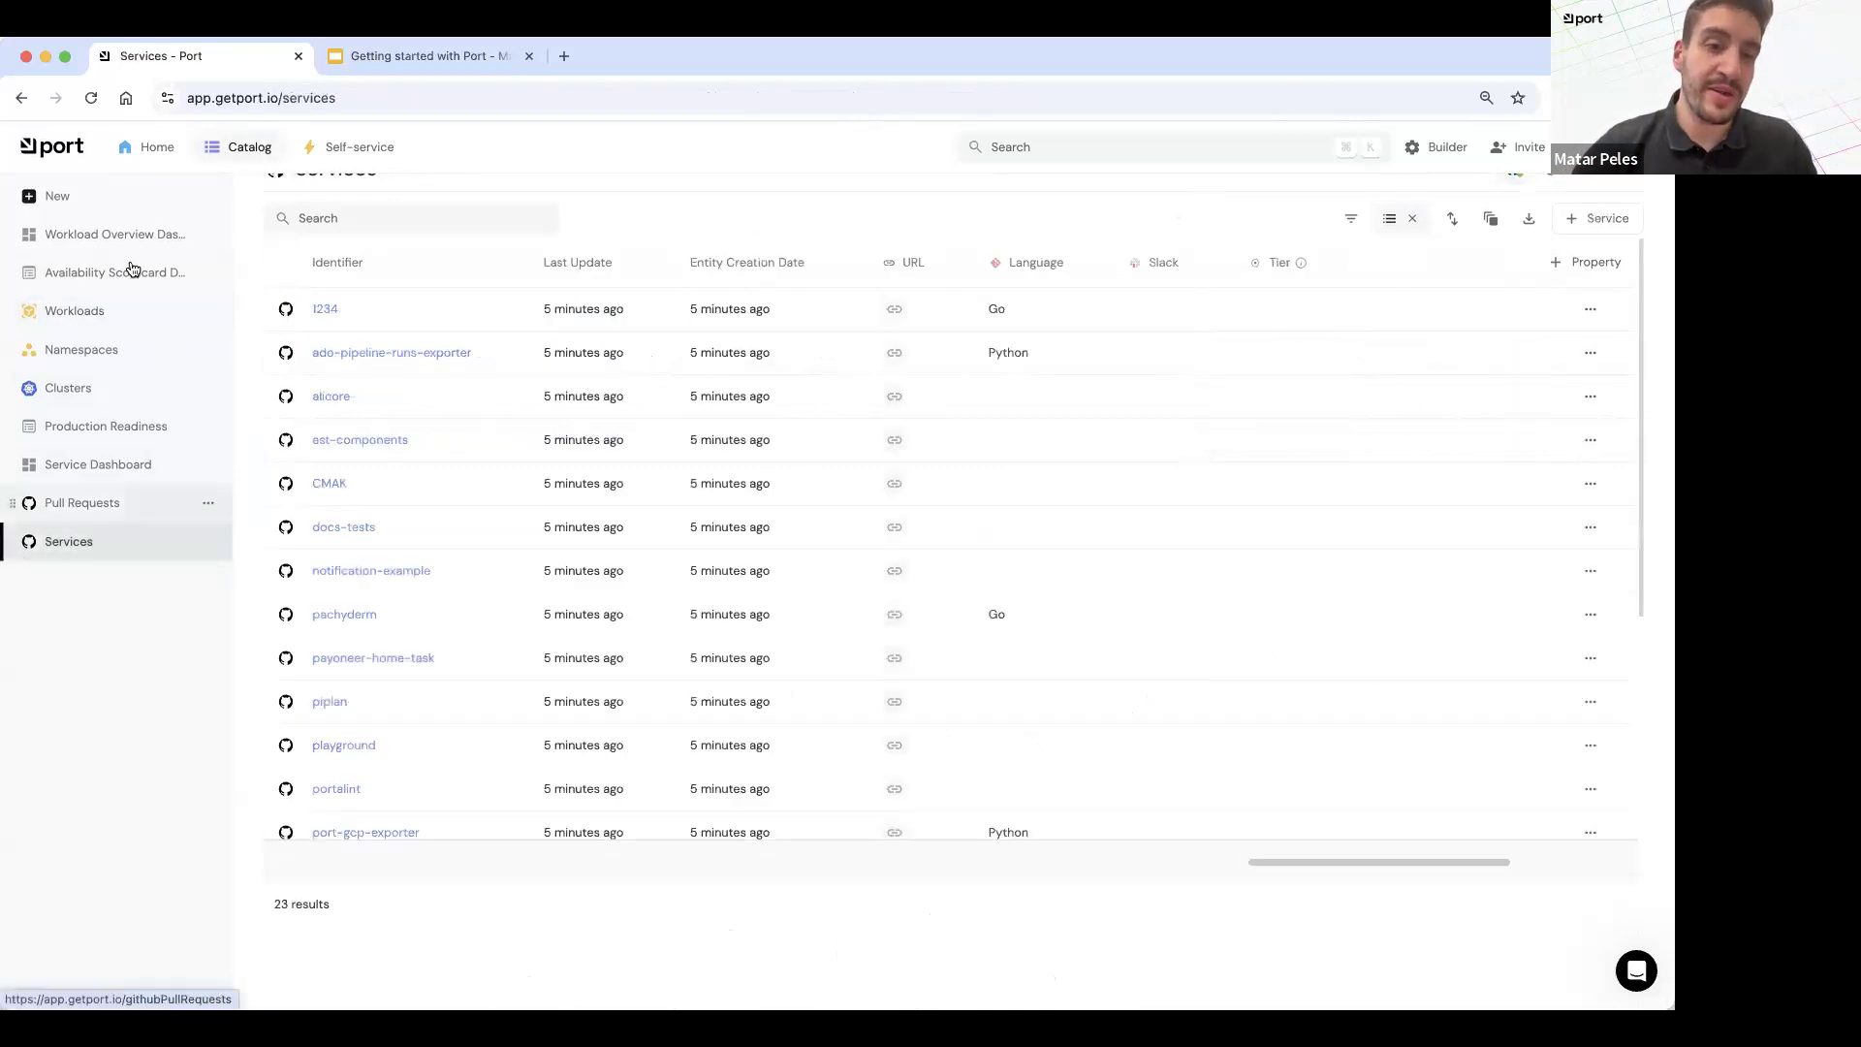
pyautogui.click(322, 314)
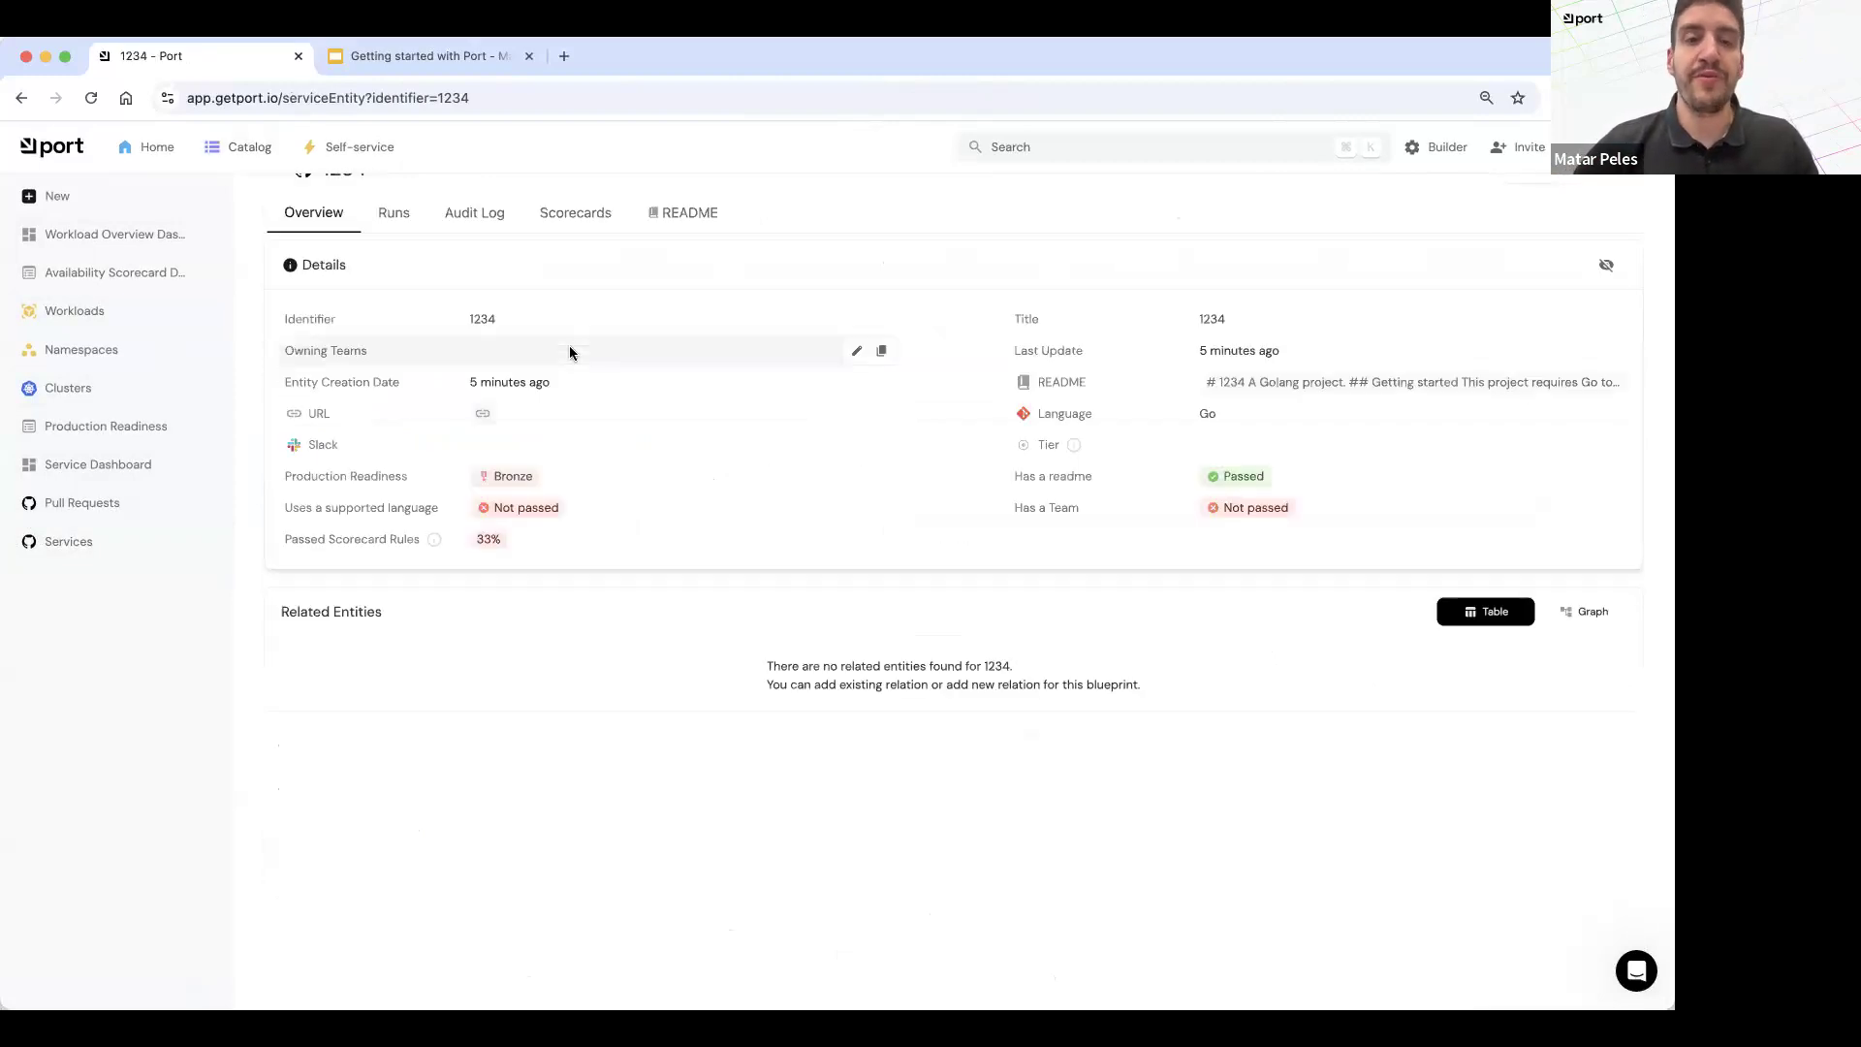
pyautogui.click(686, 213)
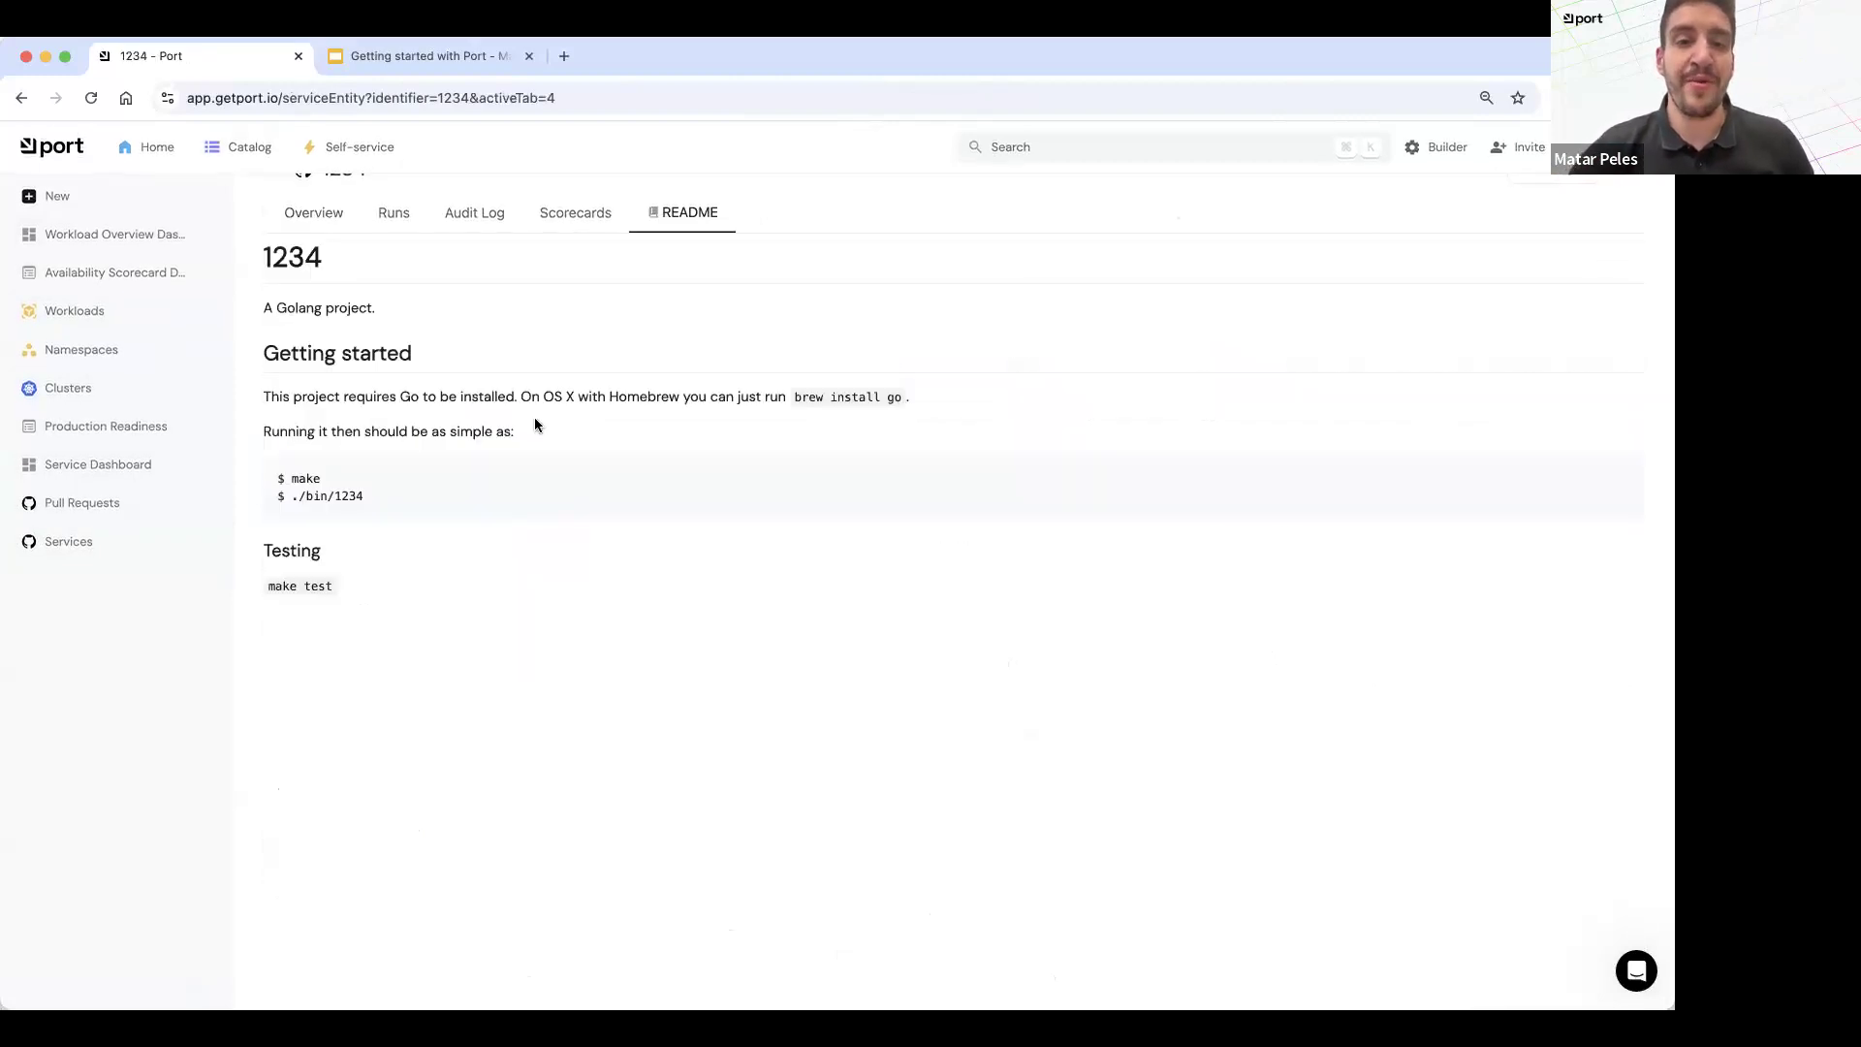
pyautogui.click(292, 213)
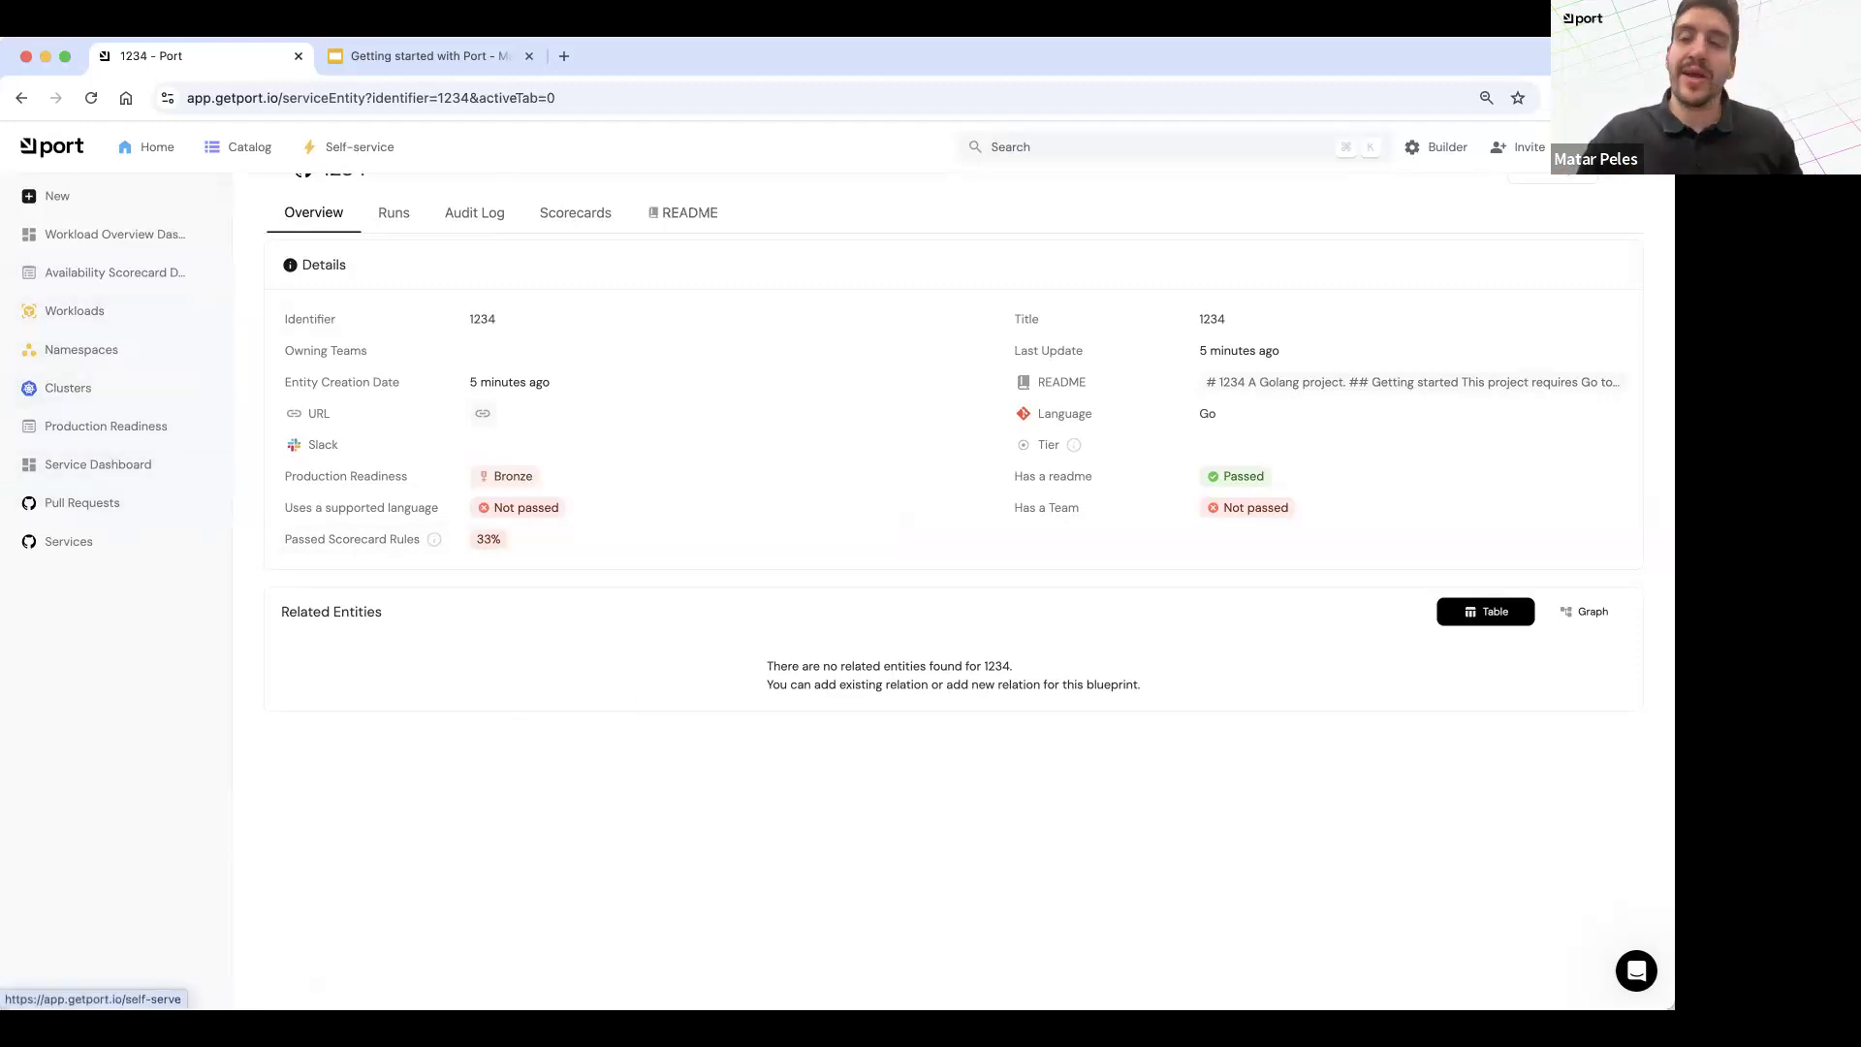
# Step: Start a new relation titled Service on the Workload blueprint in the data model
pyautogui.click(1444, 147)
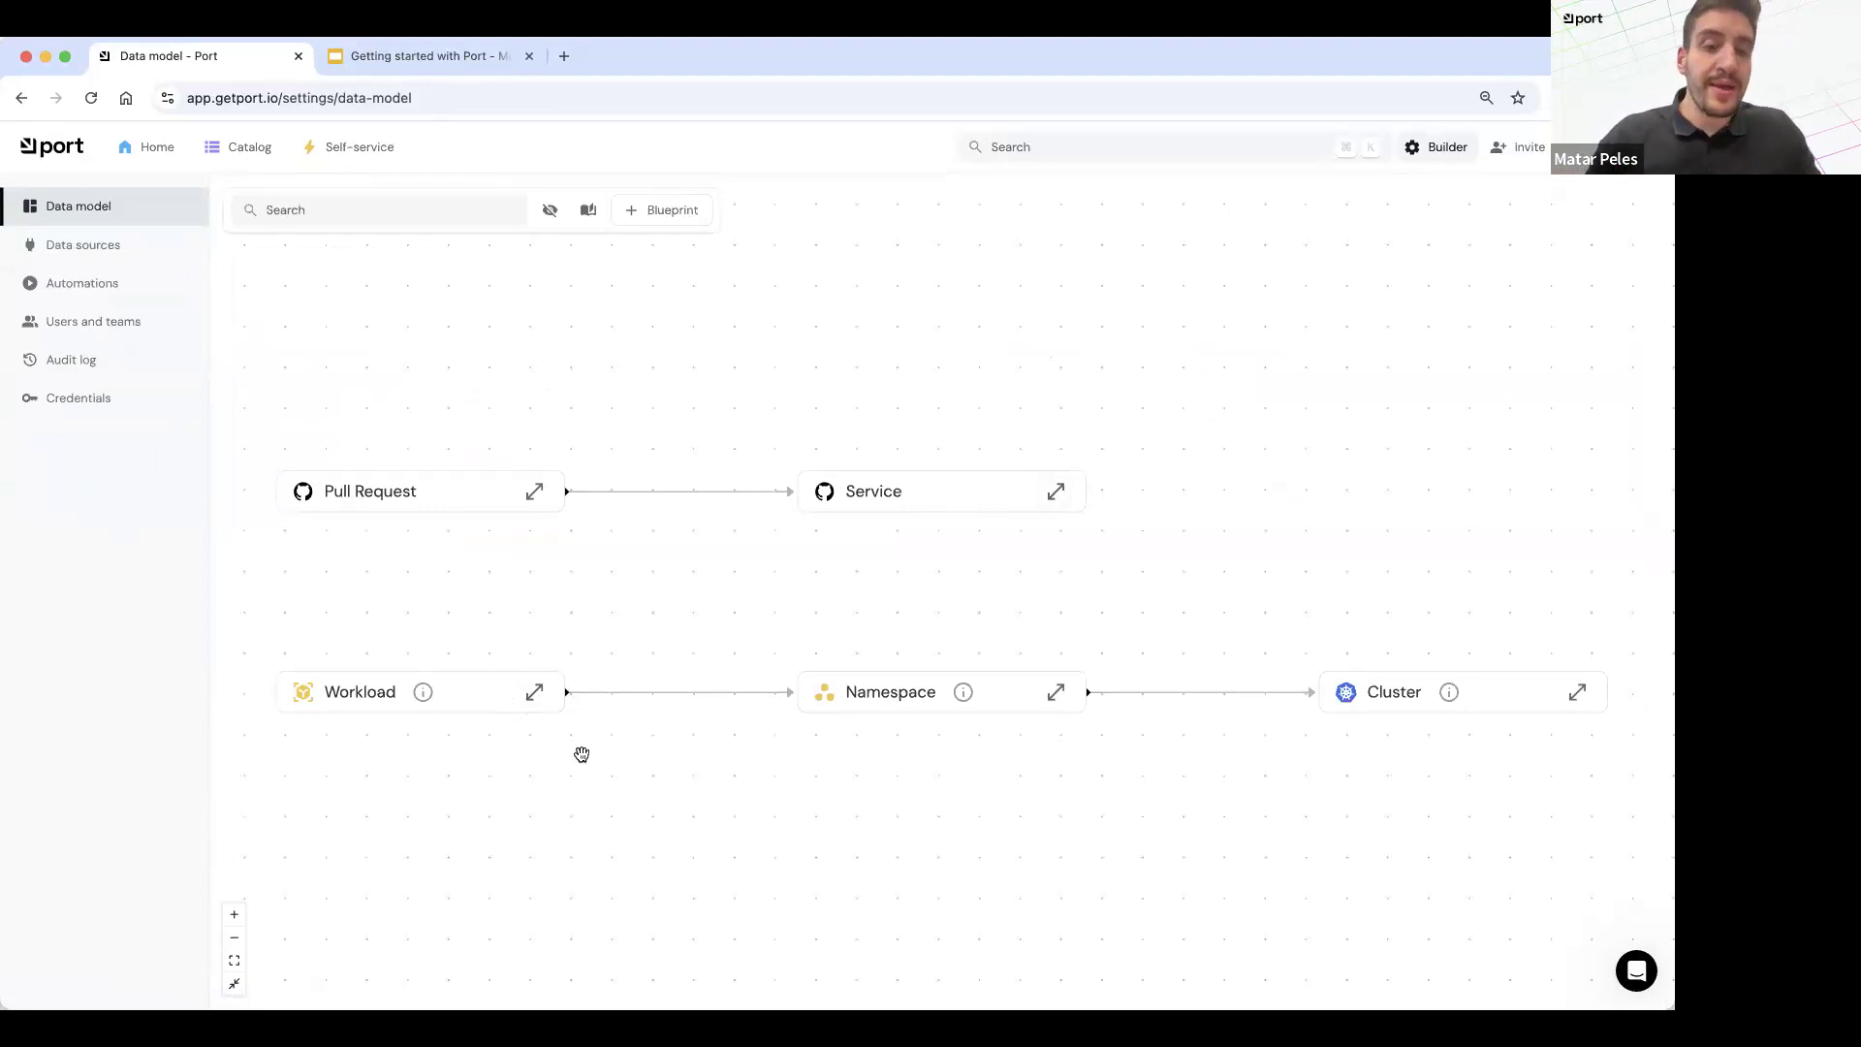
pyautogui.click(534, 692)
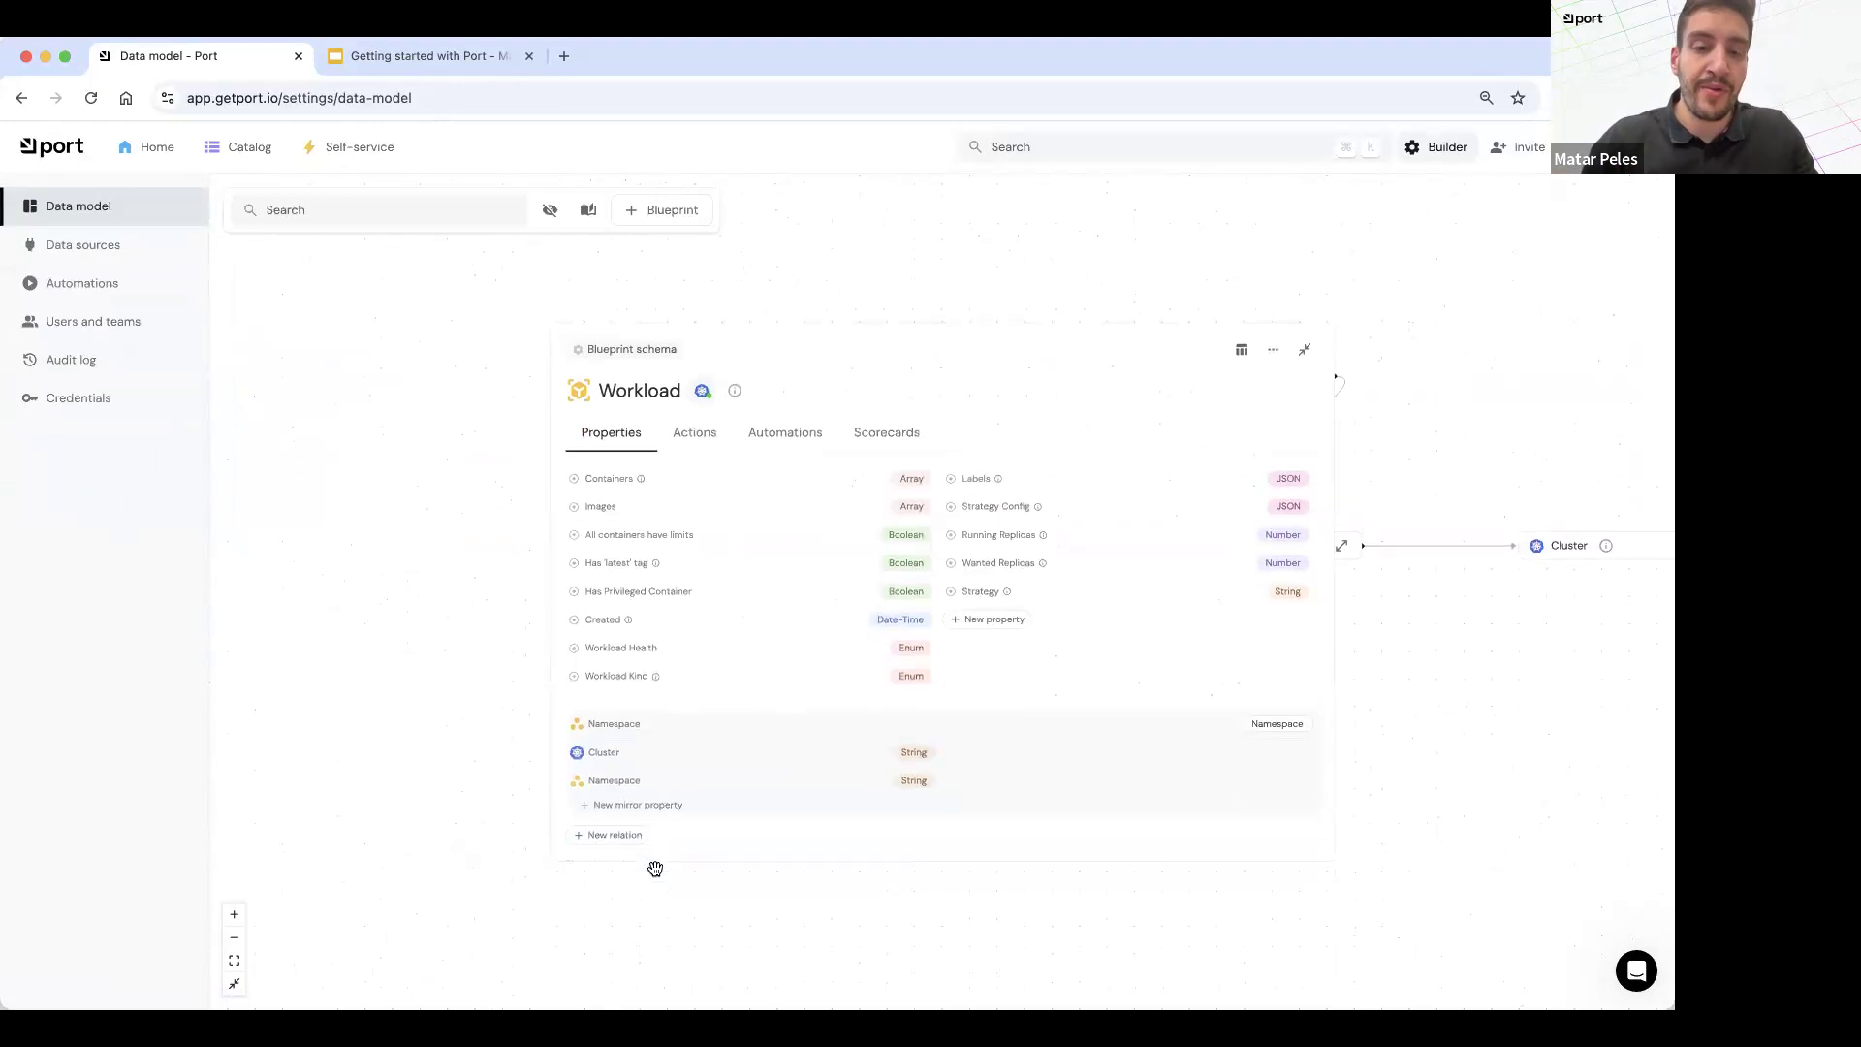
pyautogui.click(596, 835)
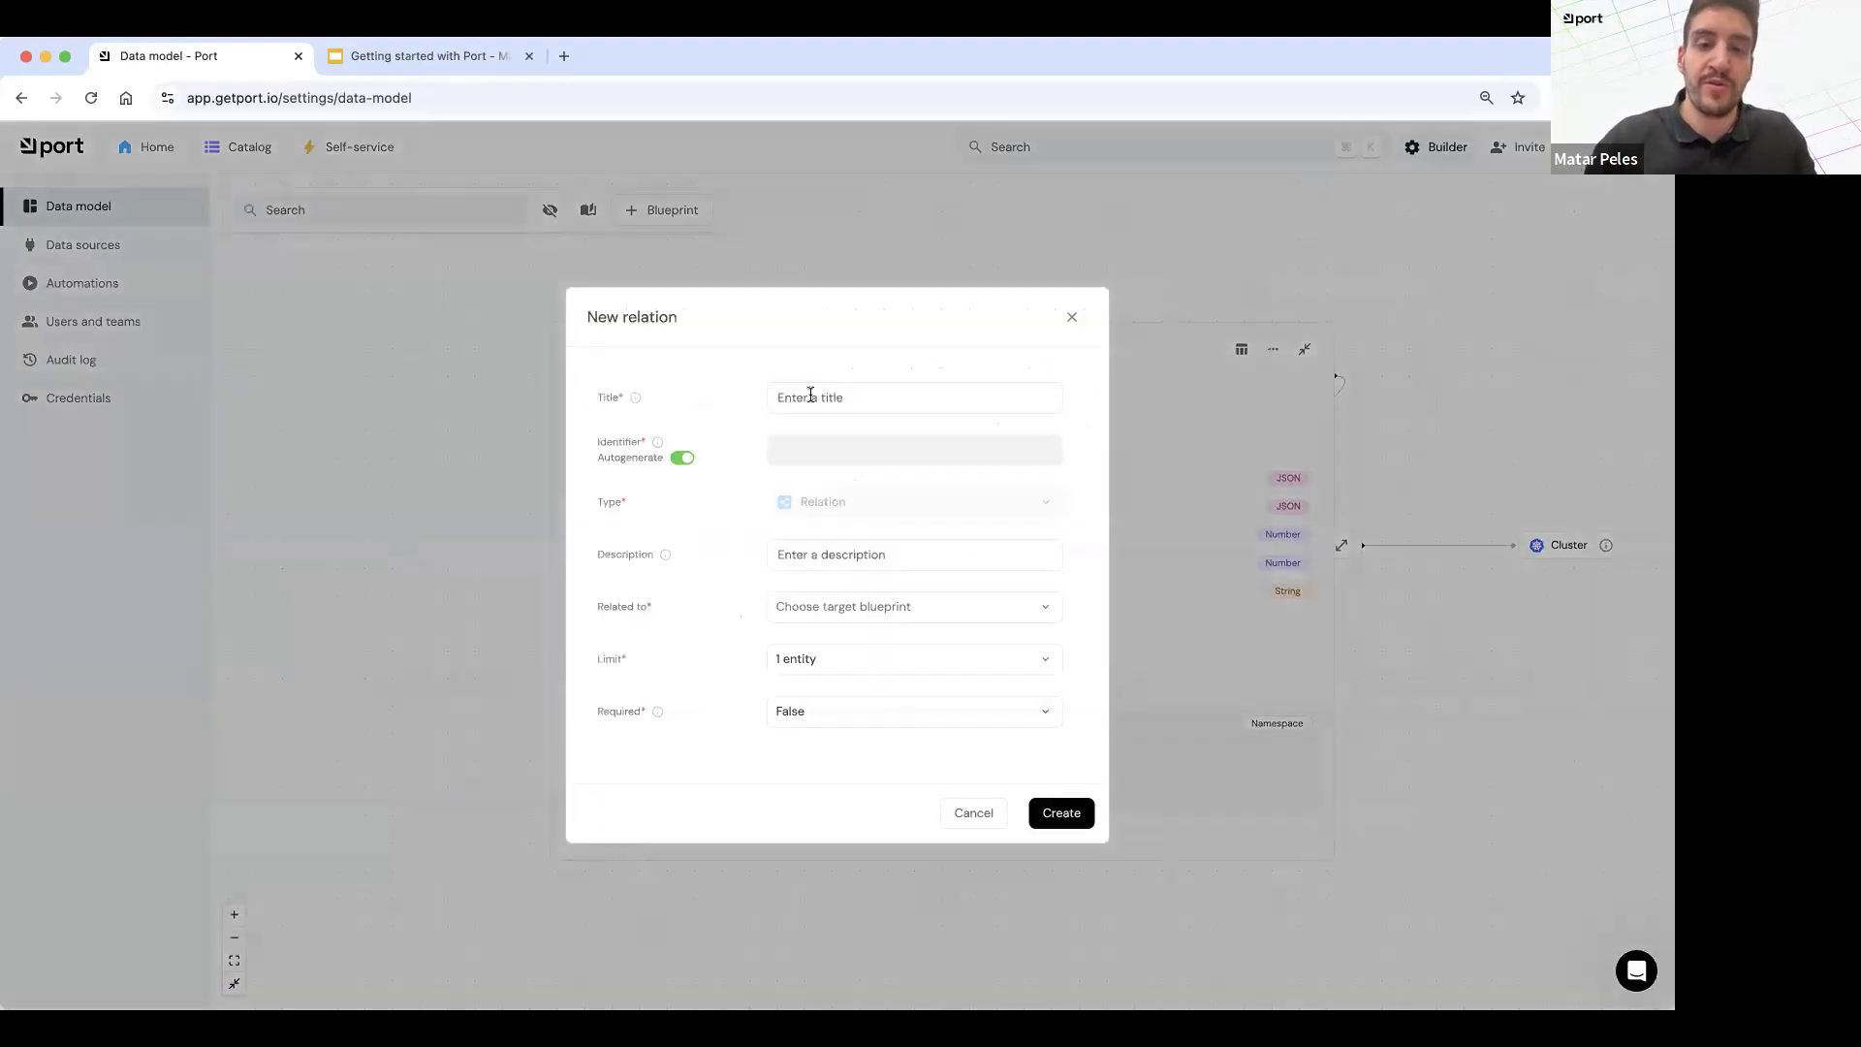
pyautogui.click(810, 395)
pyautogui.write('Ser')
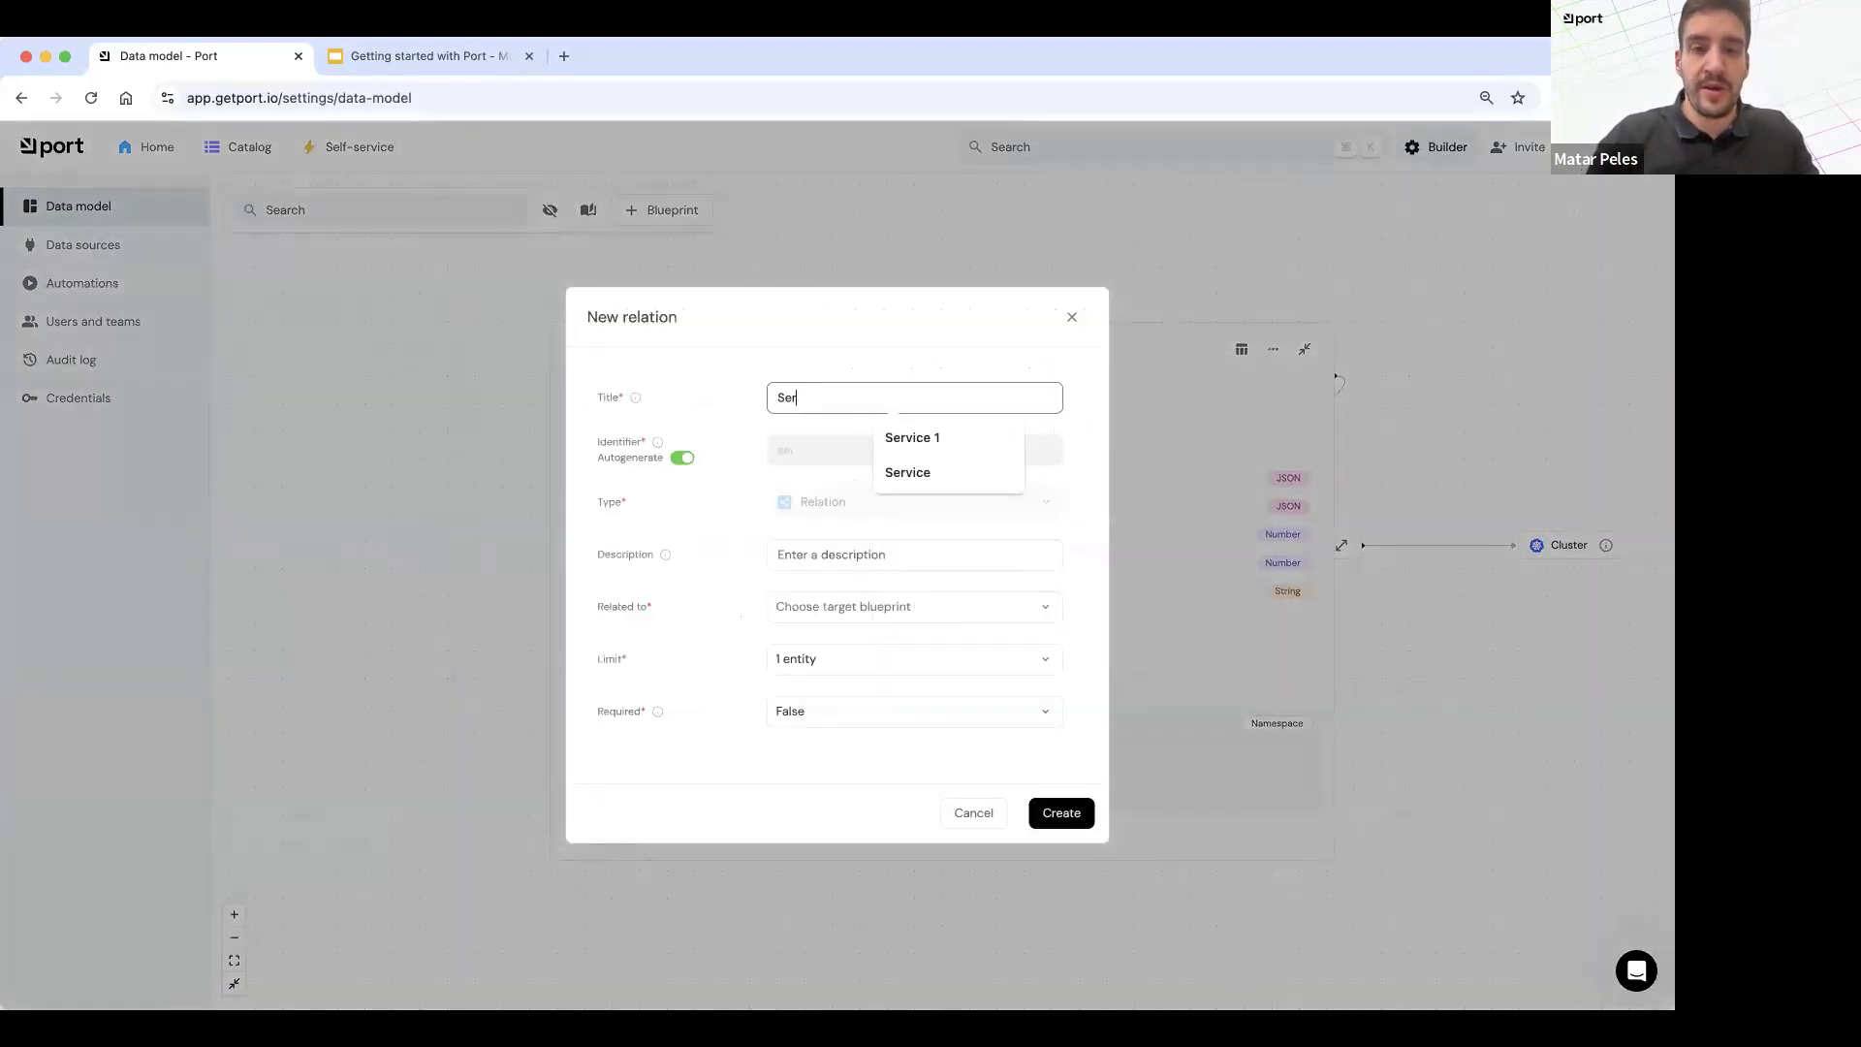
pyautogui.write('vice')
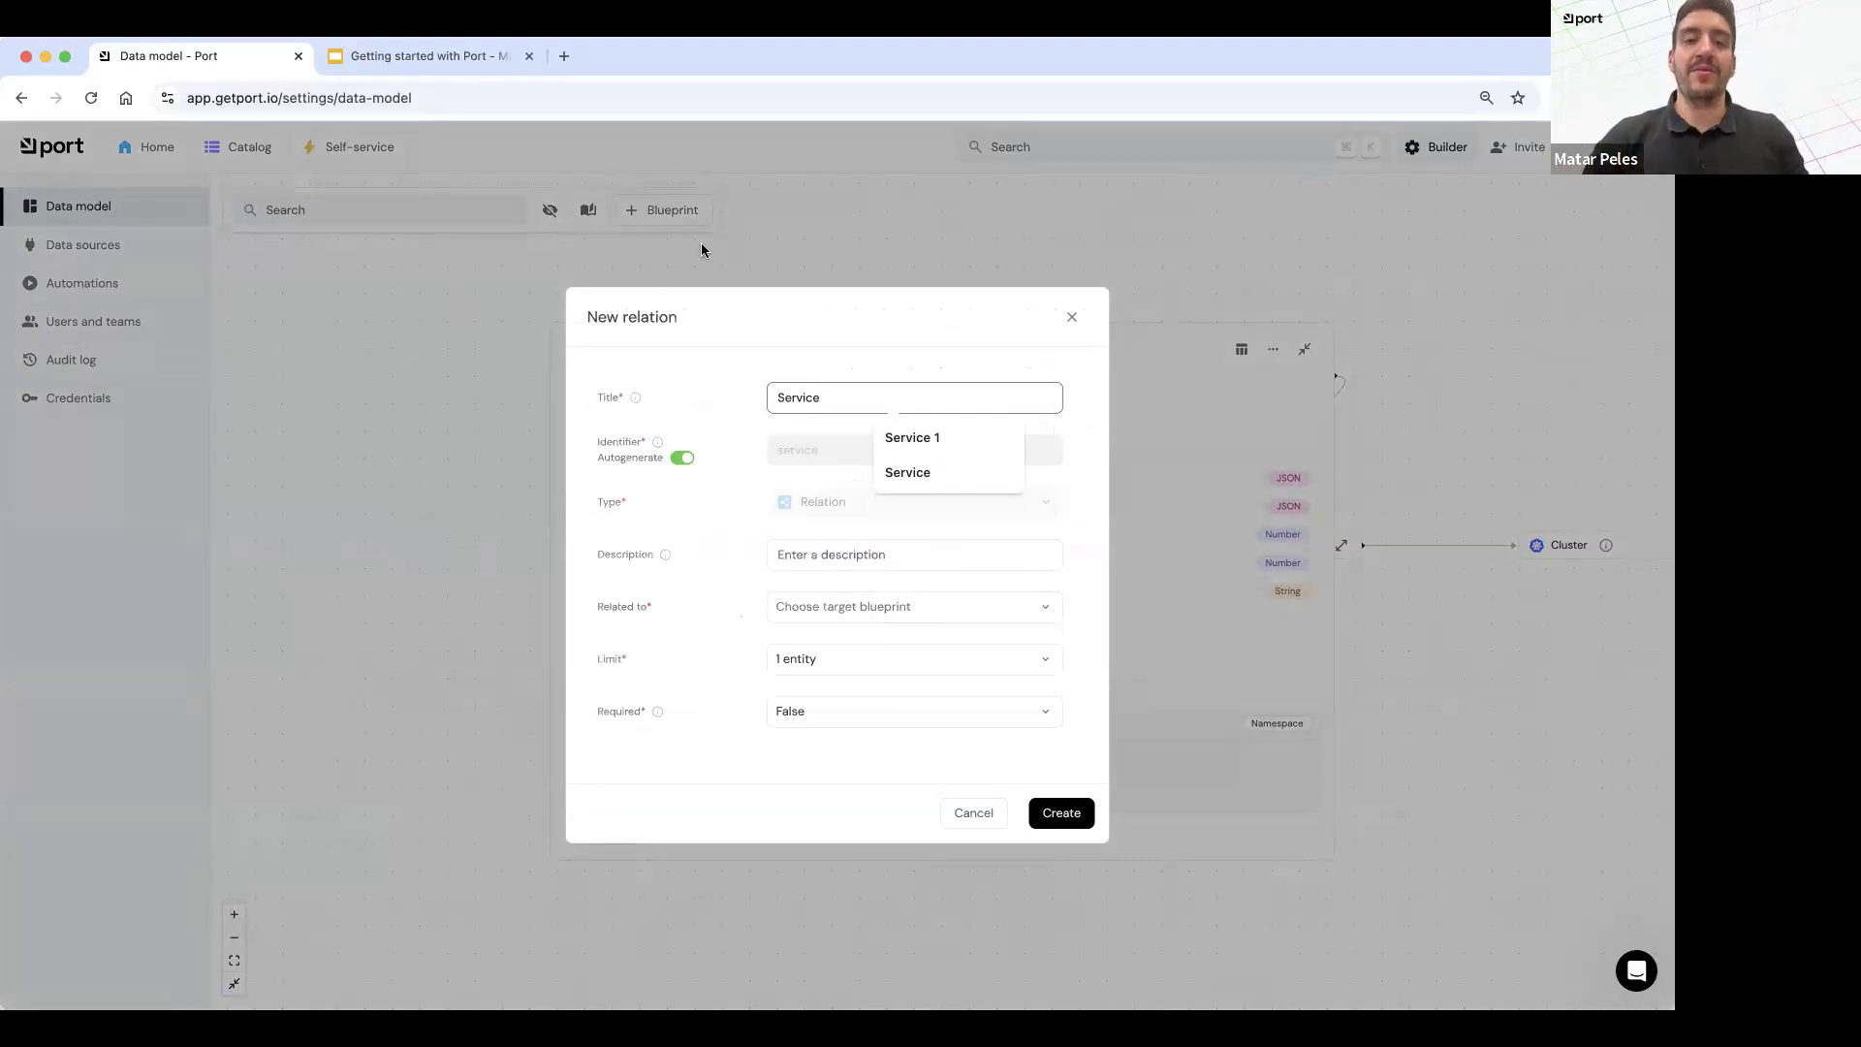
pyautogui.click(707, 560)
# Step: Set the new relation's target blueprint to Service and create the relation
pyautogui.click(921, 607)
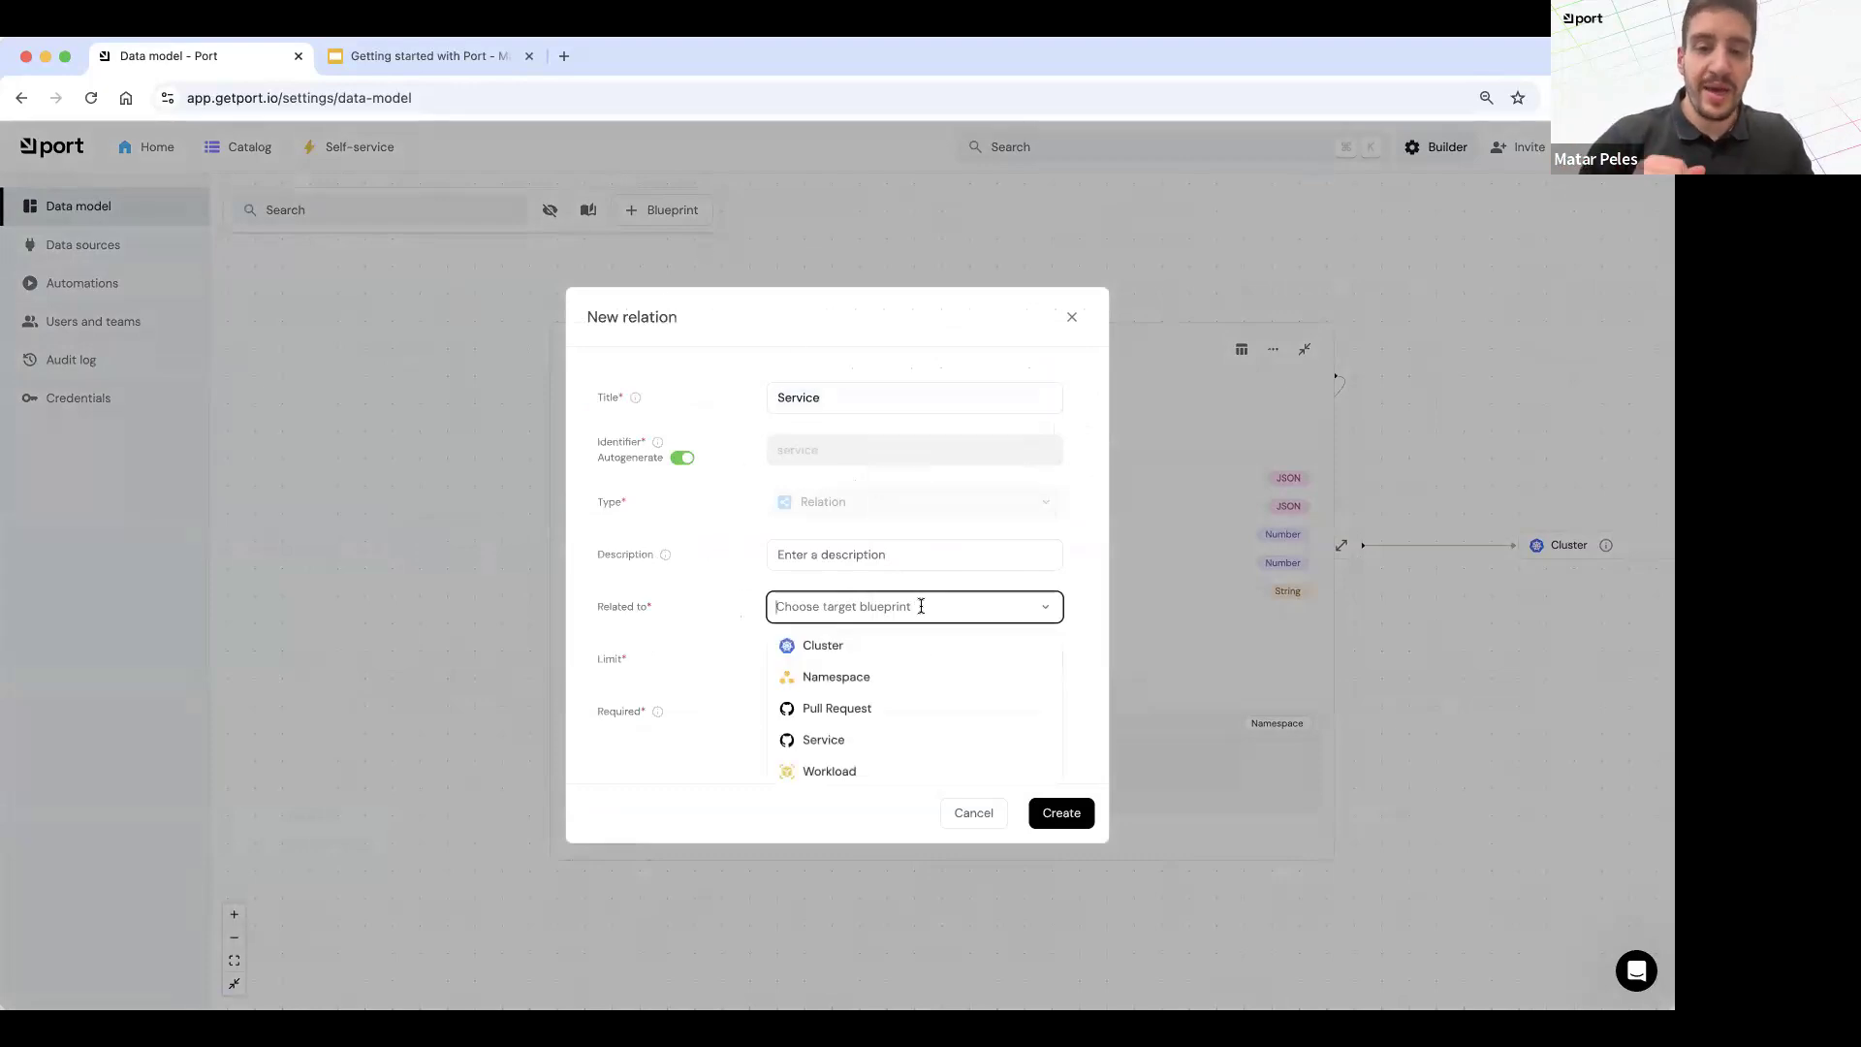
pyautogui.write('serivc')
pyautogui.press('BackSpace')
pyautogui.press('BackSpace')
pyautogui.write('vice')
pyautogui.click(855, 648)
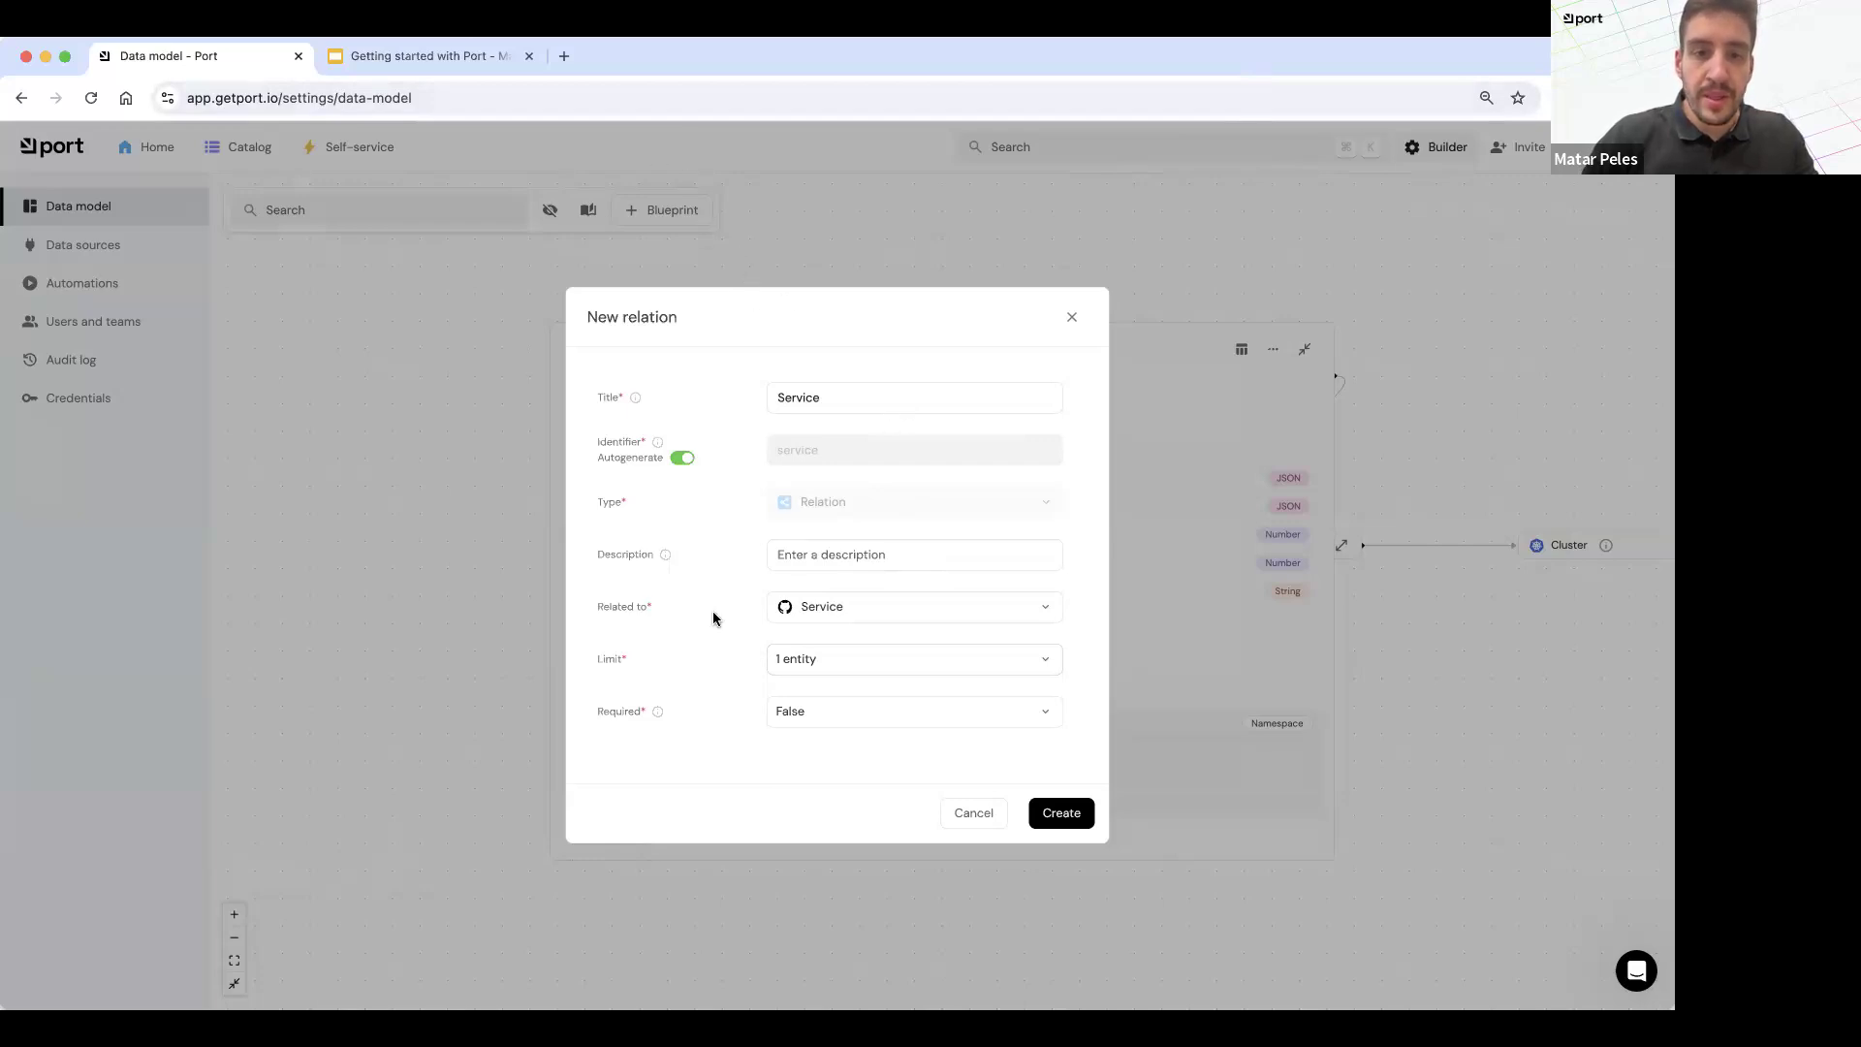
pyautogui.click(1072, 819)
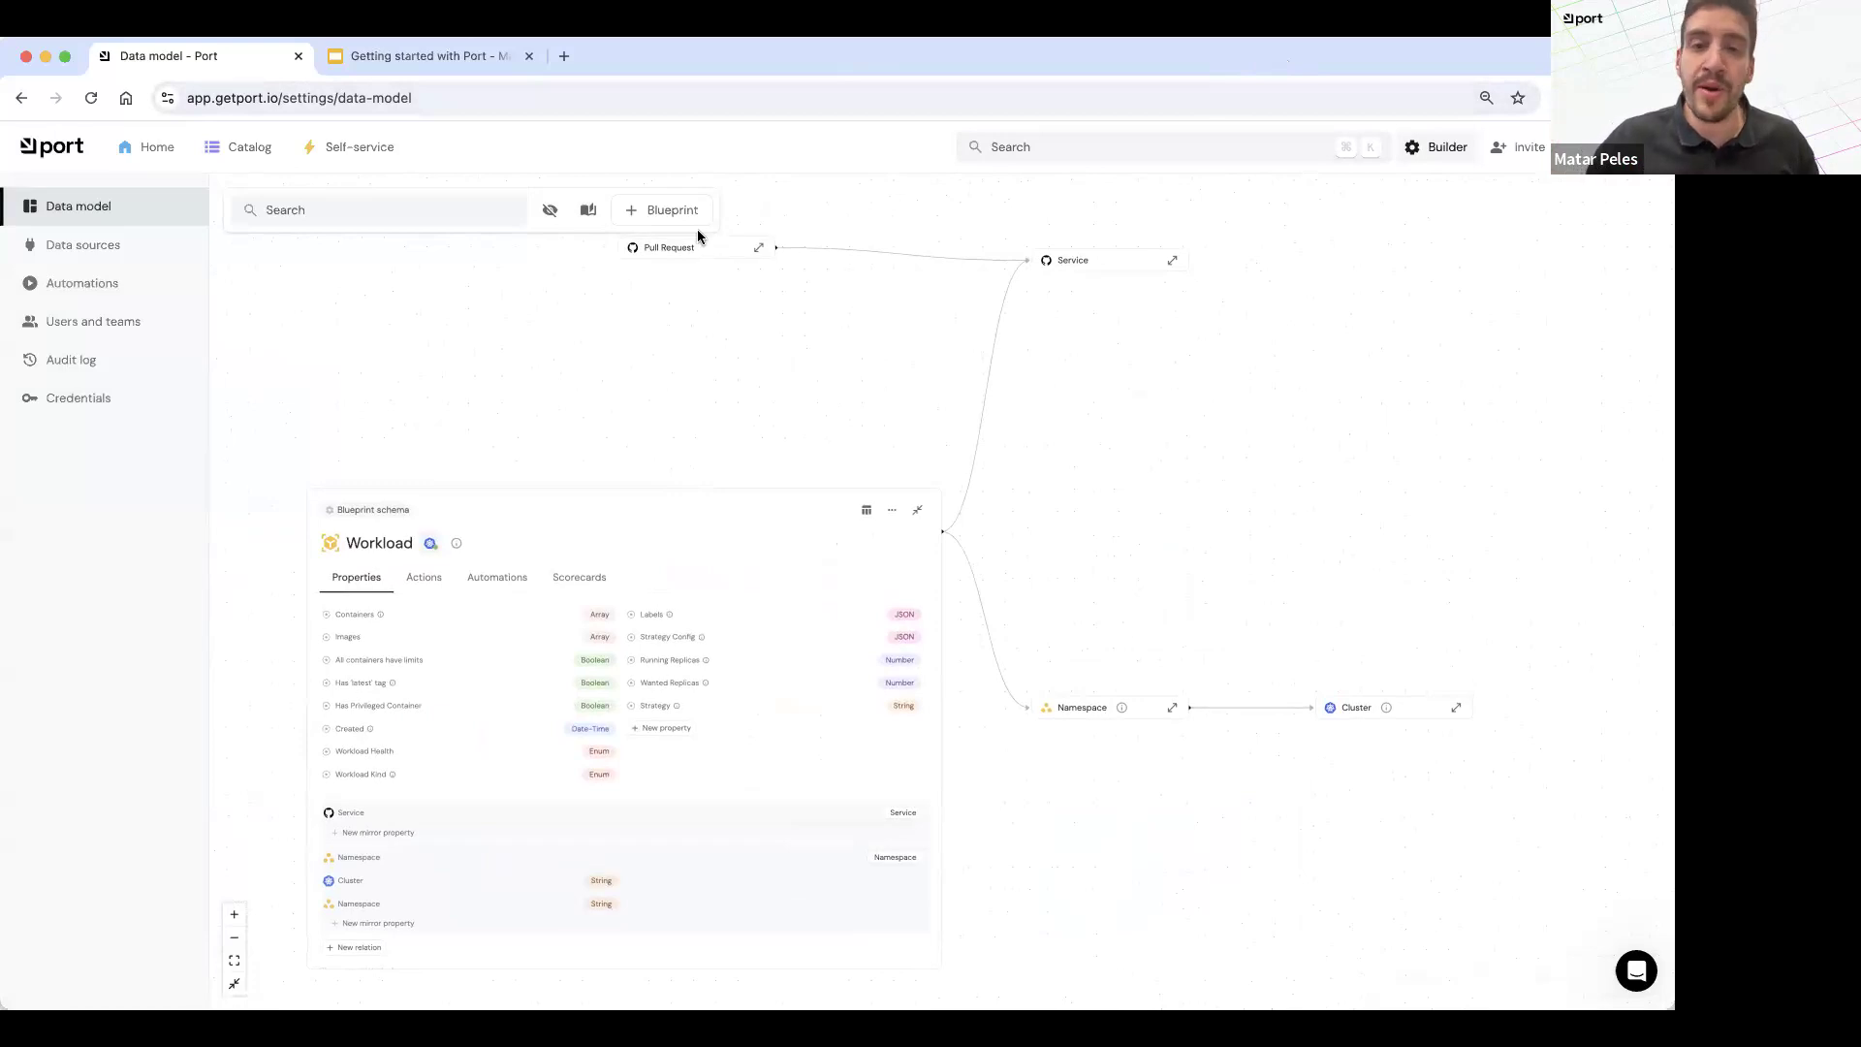
# Step: Return to the catalog and view the Workload Overview Dashboard
pyautogui.click(244, 146)
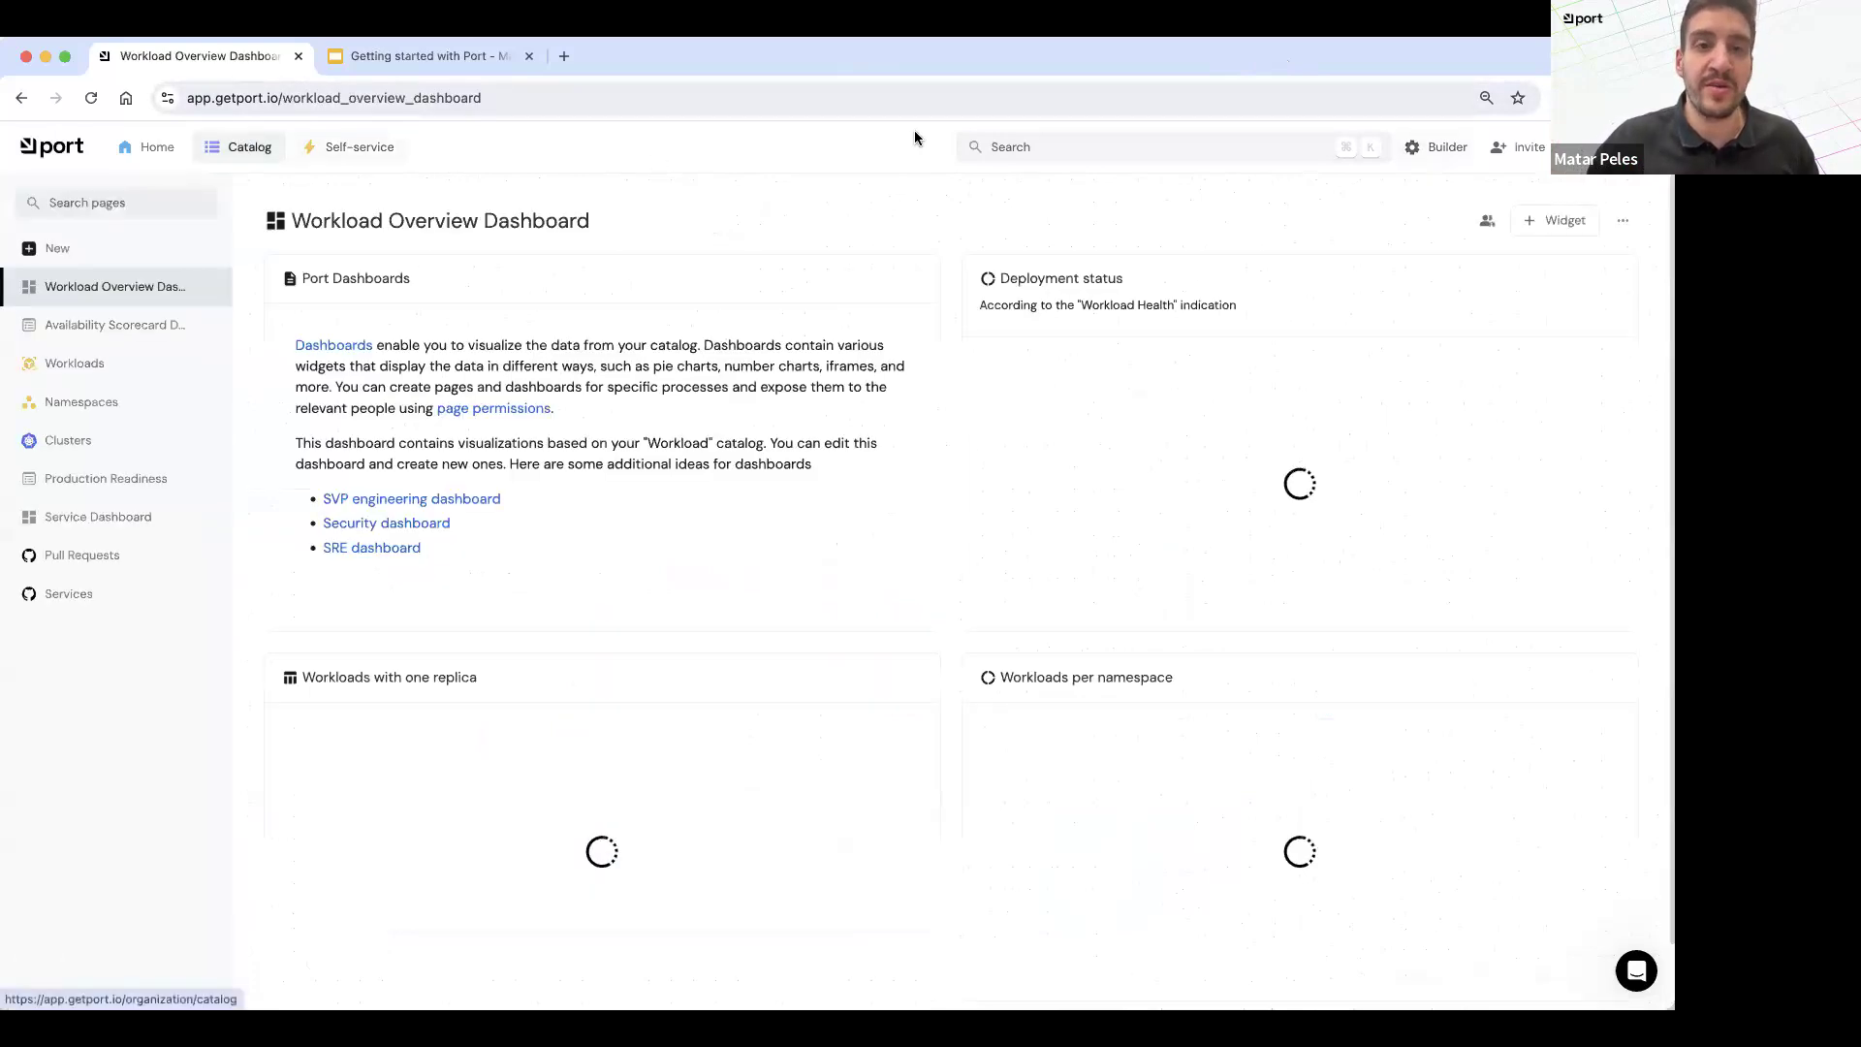
pyautogui.moveTo(856, 177); pyautogui.dragTo(1066, 114)
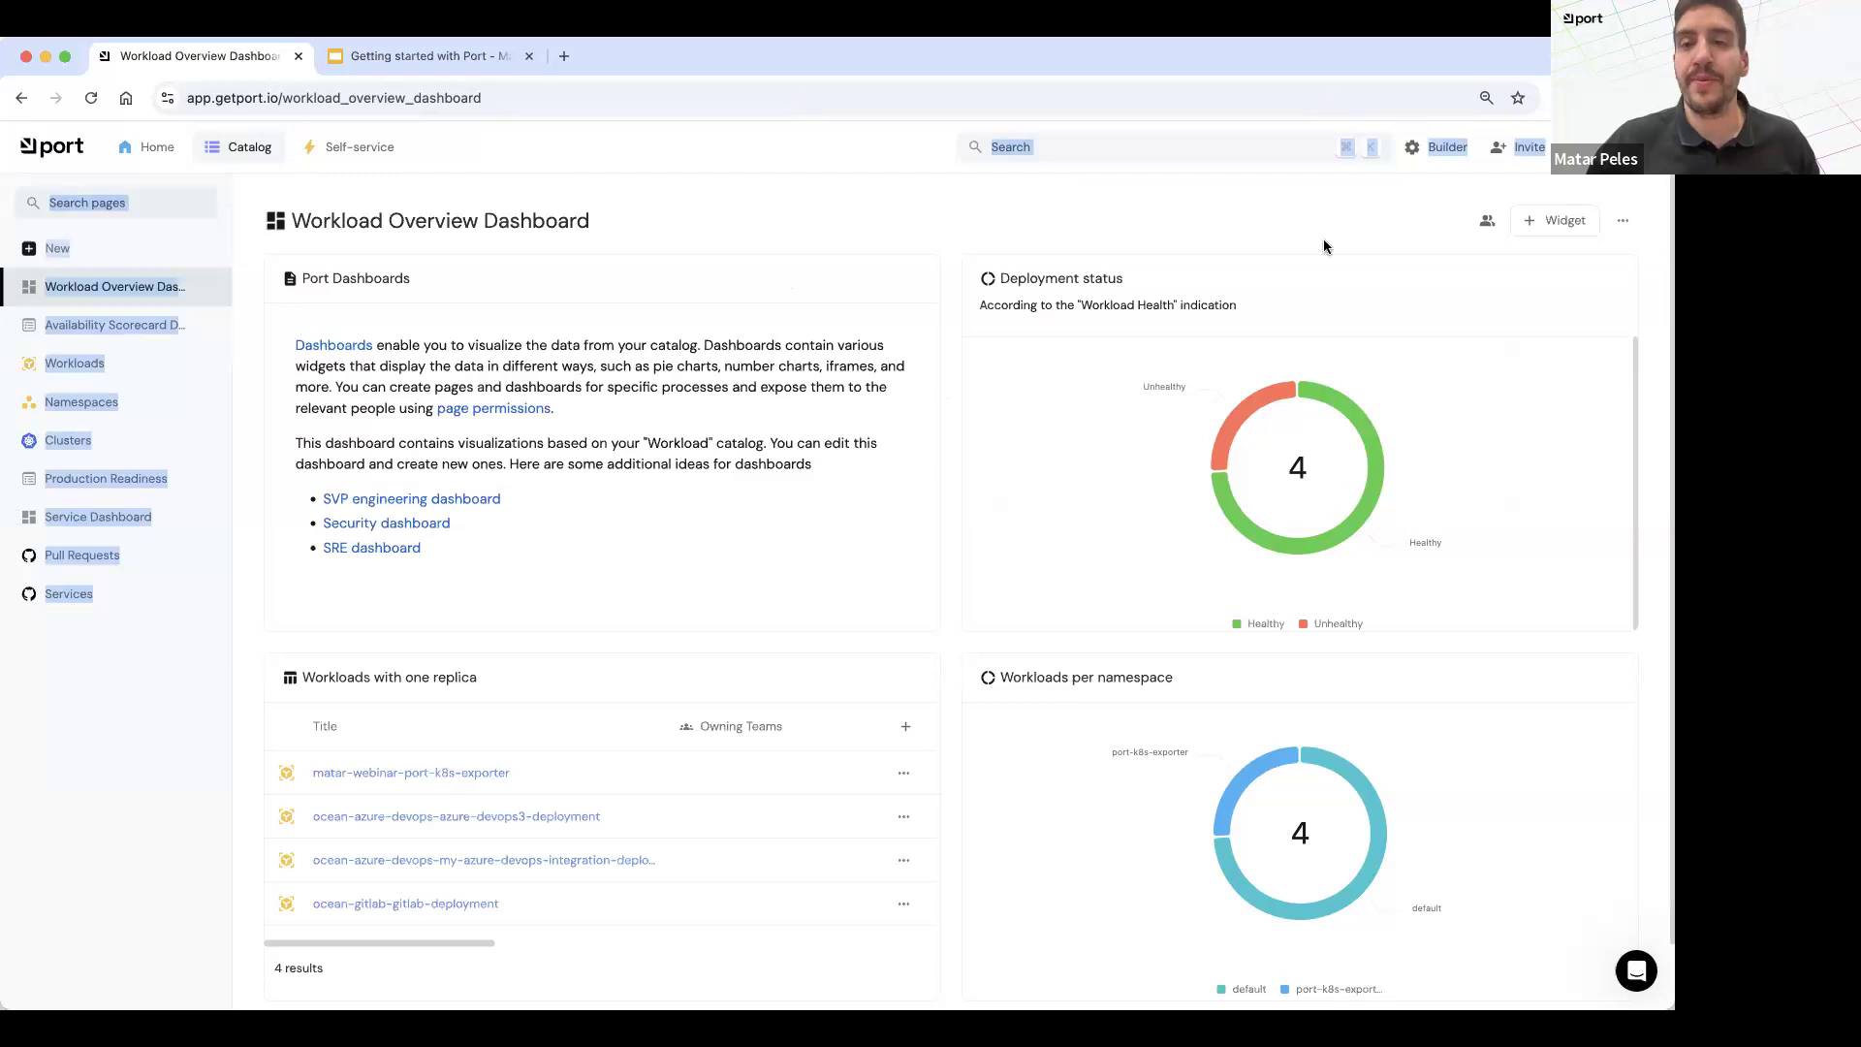
pyautogui.click(688, 213)
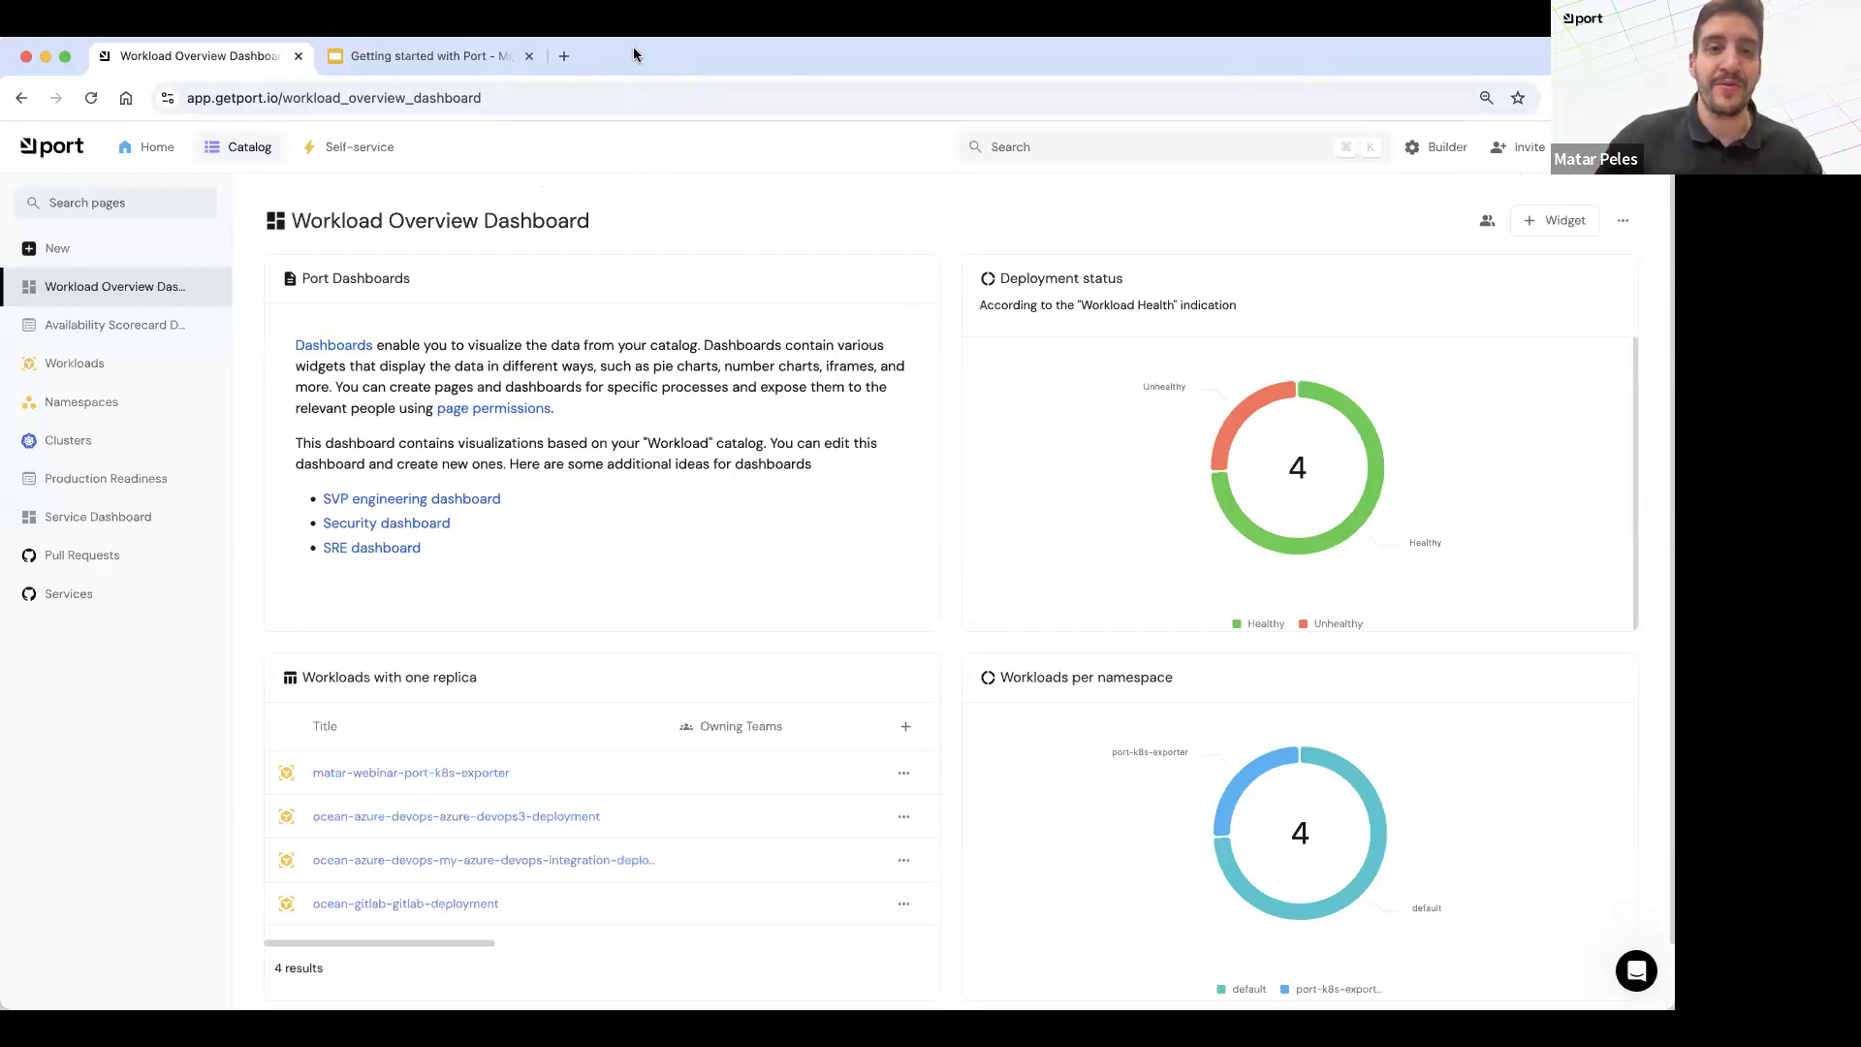
# Step: Open docs.getport.io in a new browser tab and find the GitHub integration's resource mapping examples
pyautogui.click(566, 56)
pyautogui.write('docs.getport.io')
pyautogui.press('Return')
pyautogui.click(180, 332)
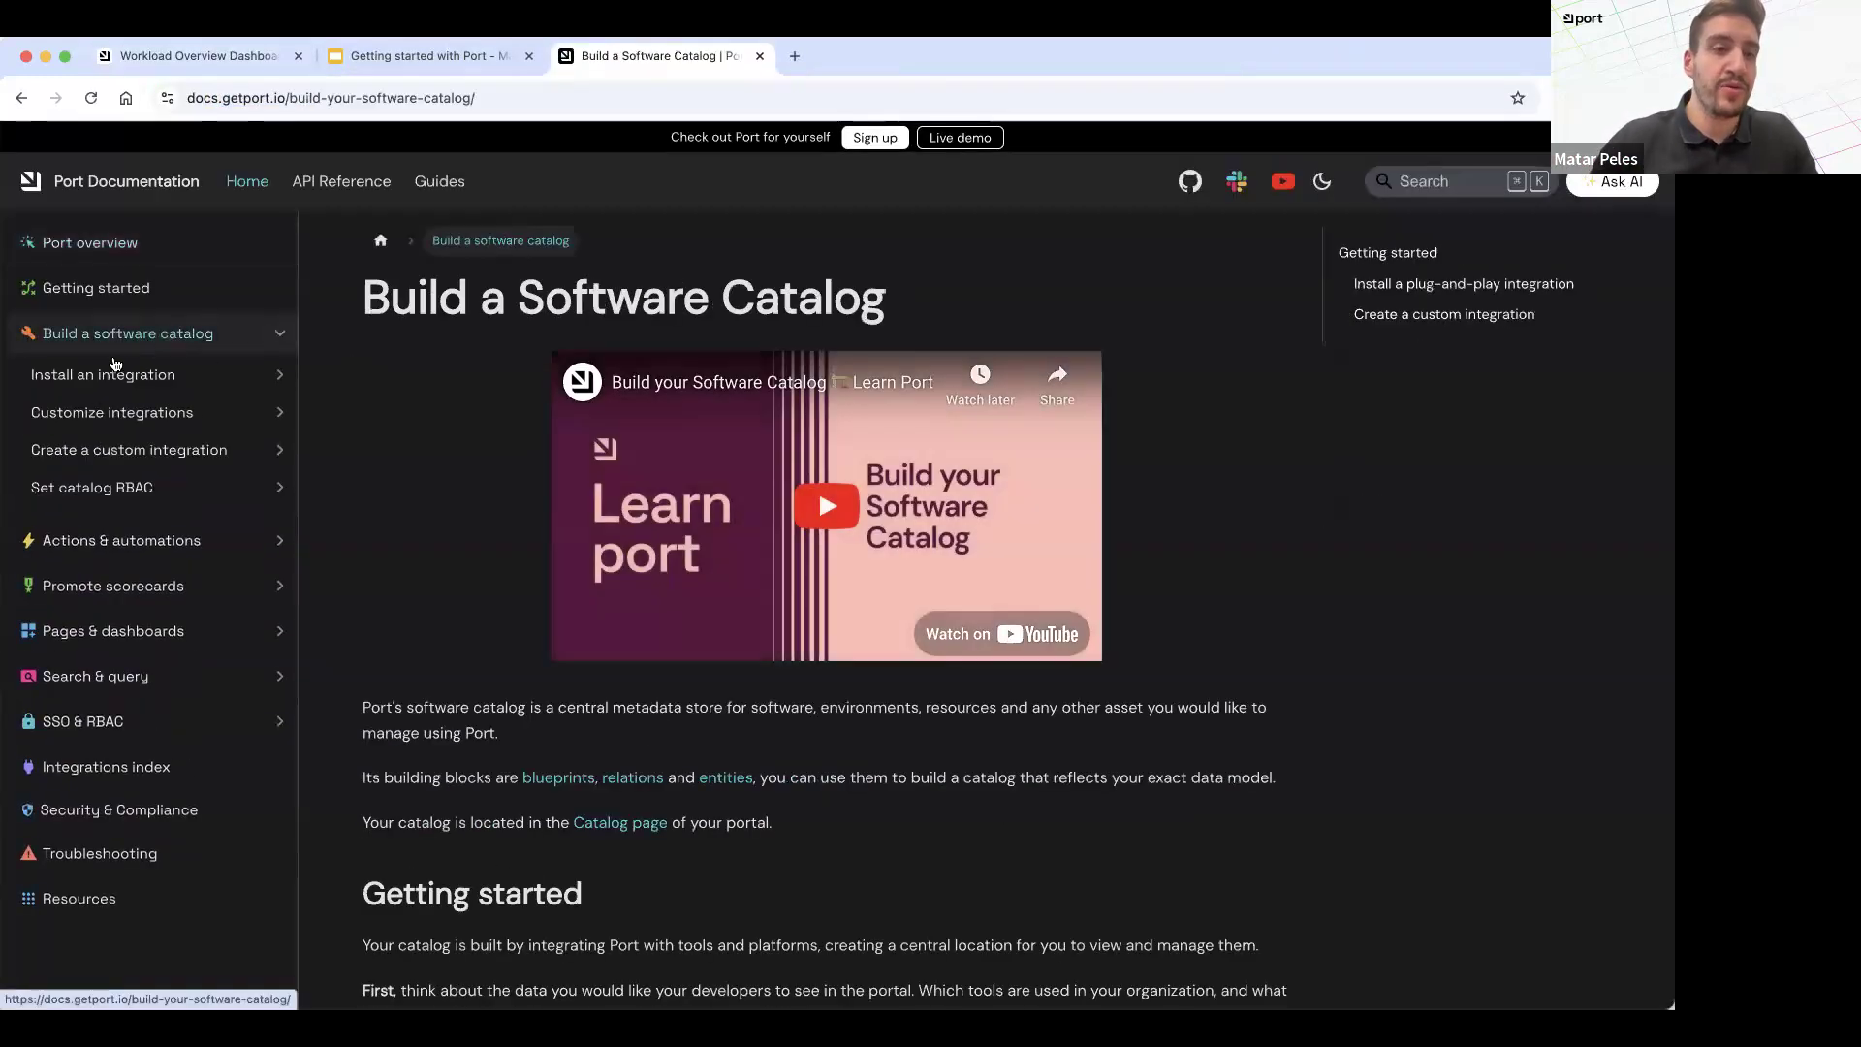
pyautogui.click(105, 374)
pyautogui.click(89, 410)
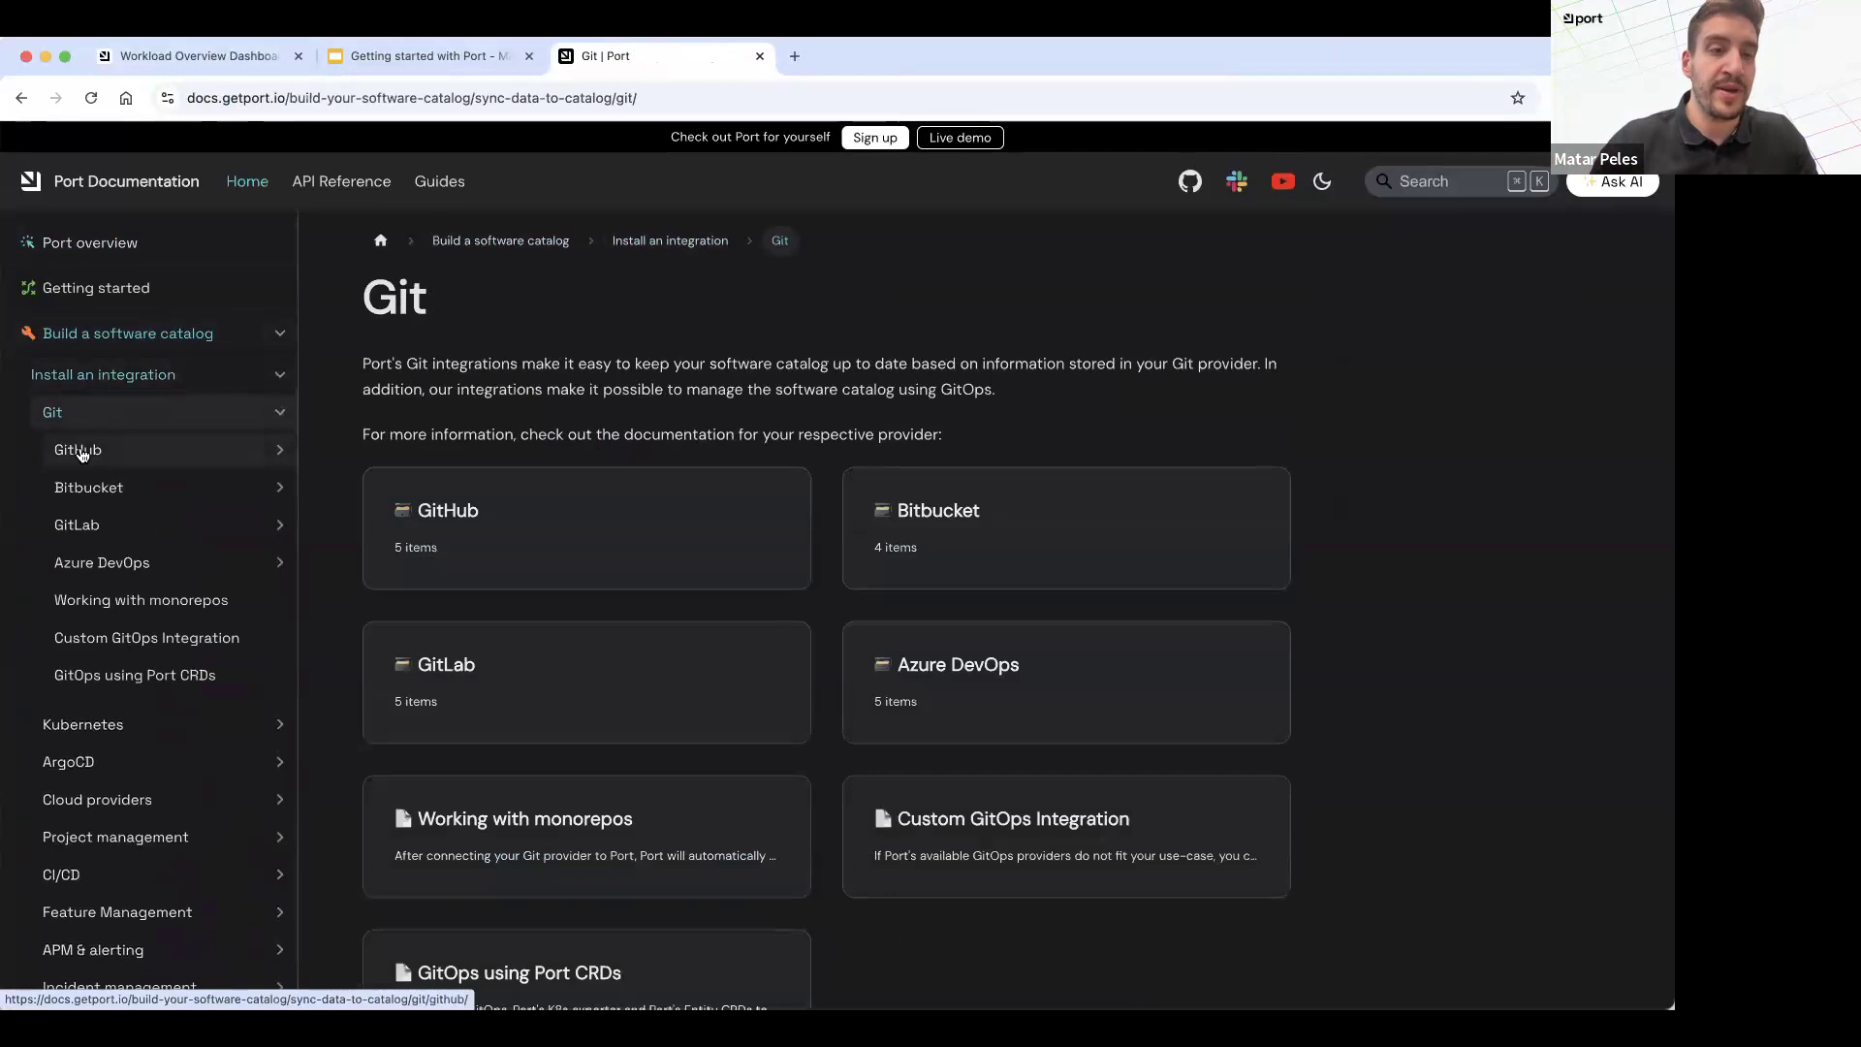
pyautogui.click(76, 449)
pyautogui.click(81, 525)
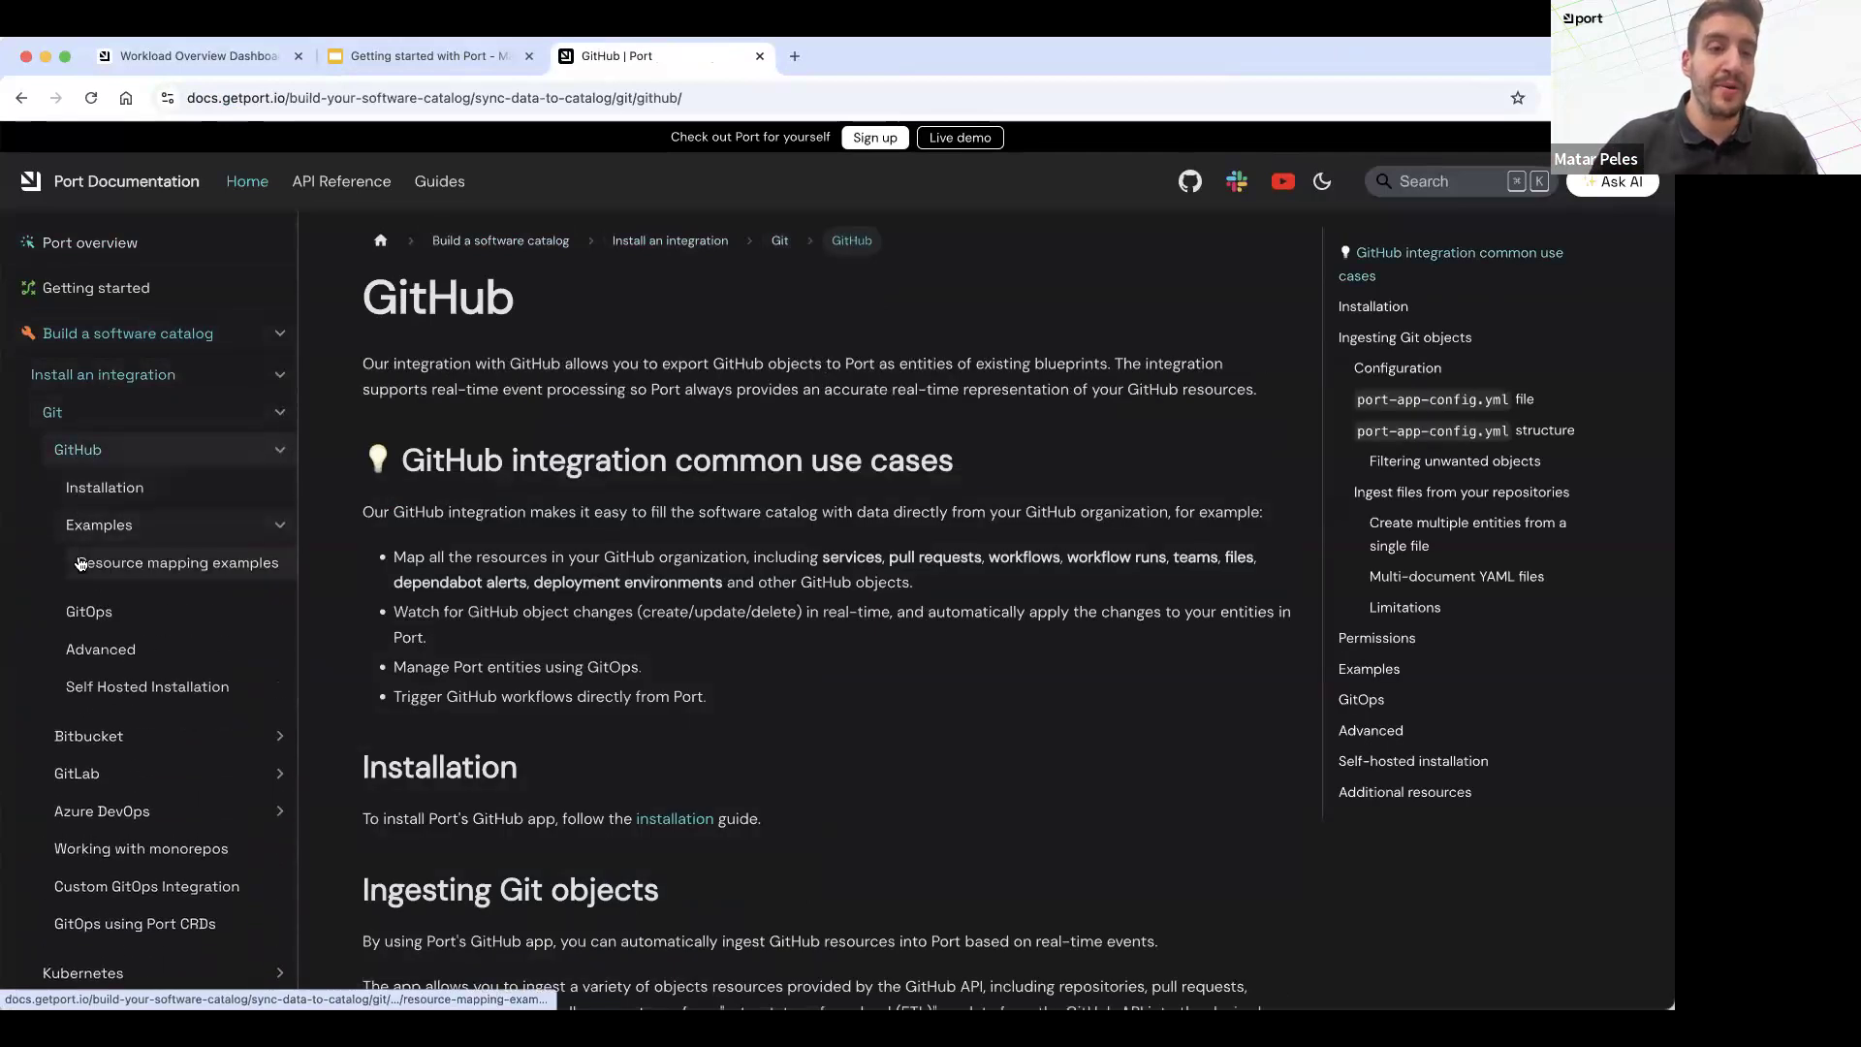
pyautogui.click(80, 563)
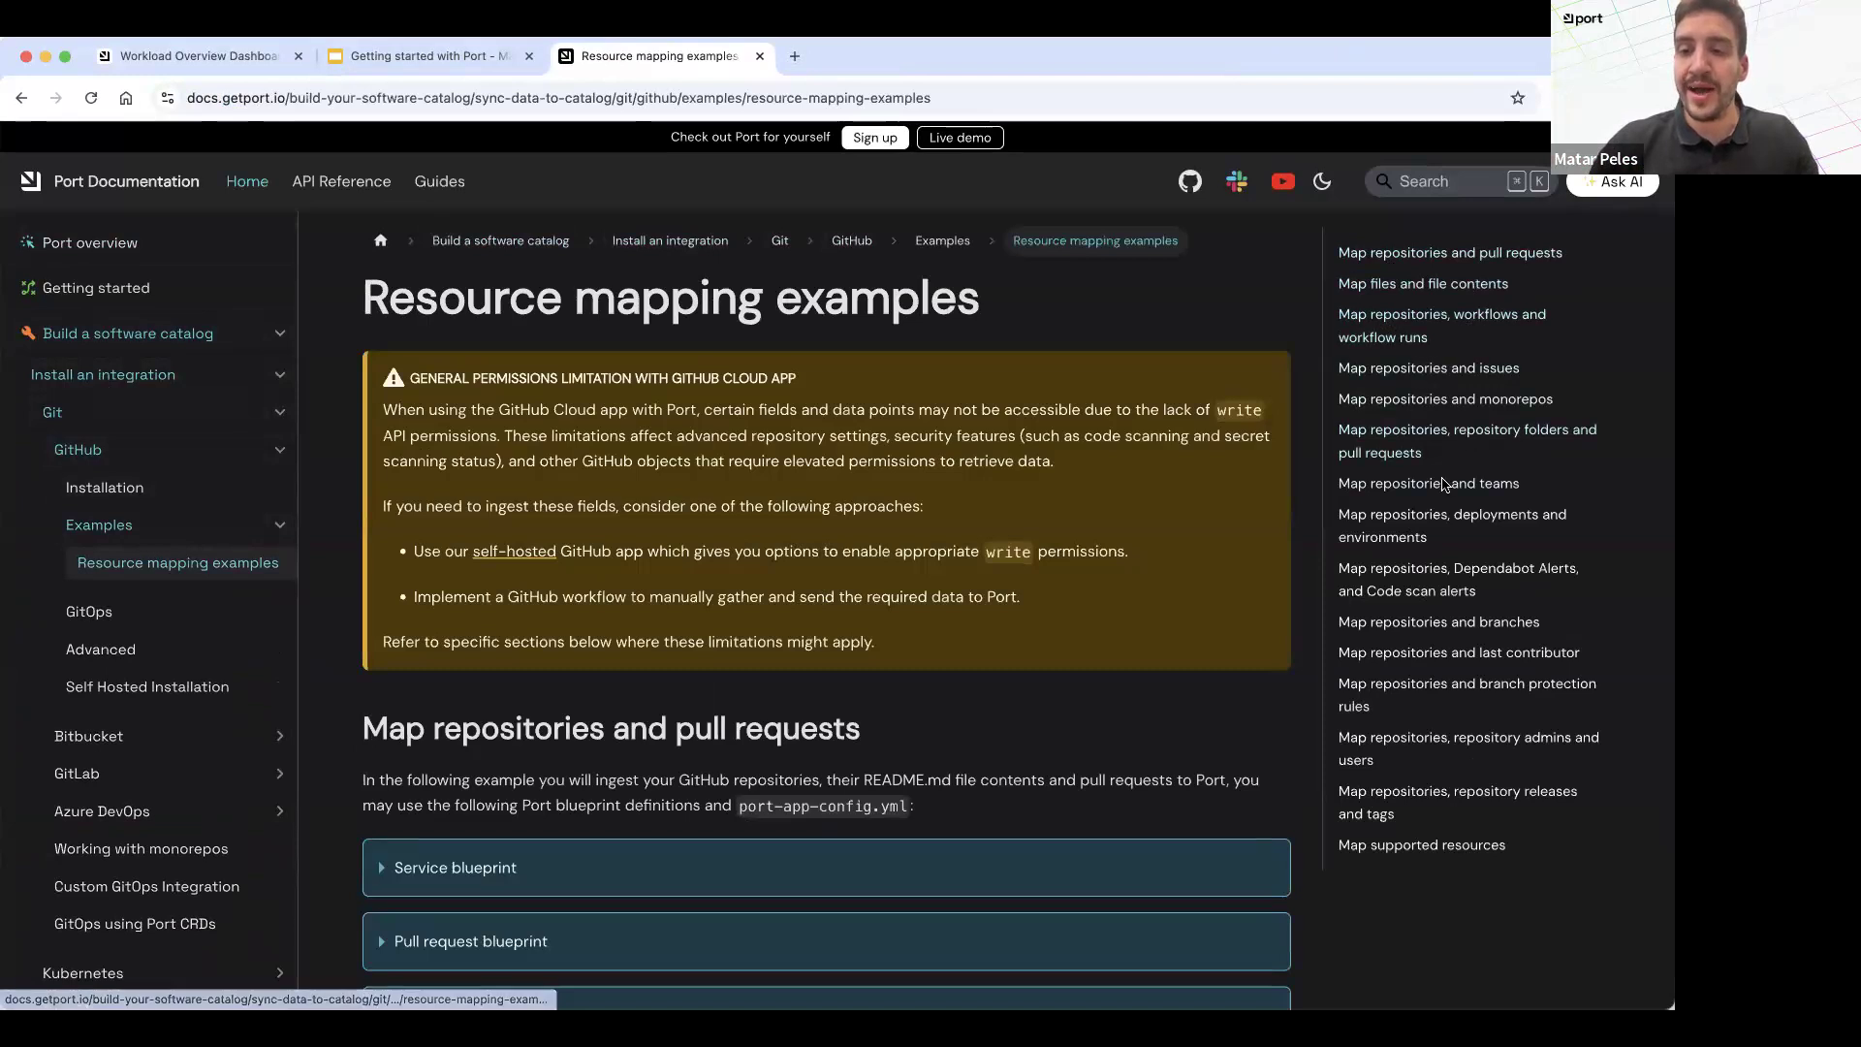
# Step: Examine the documentation example on mapping repositories and monorepos
pyautogui.click(1445, 399)
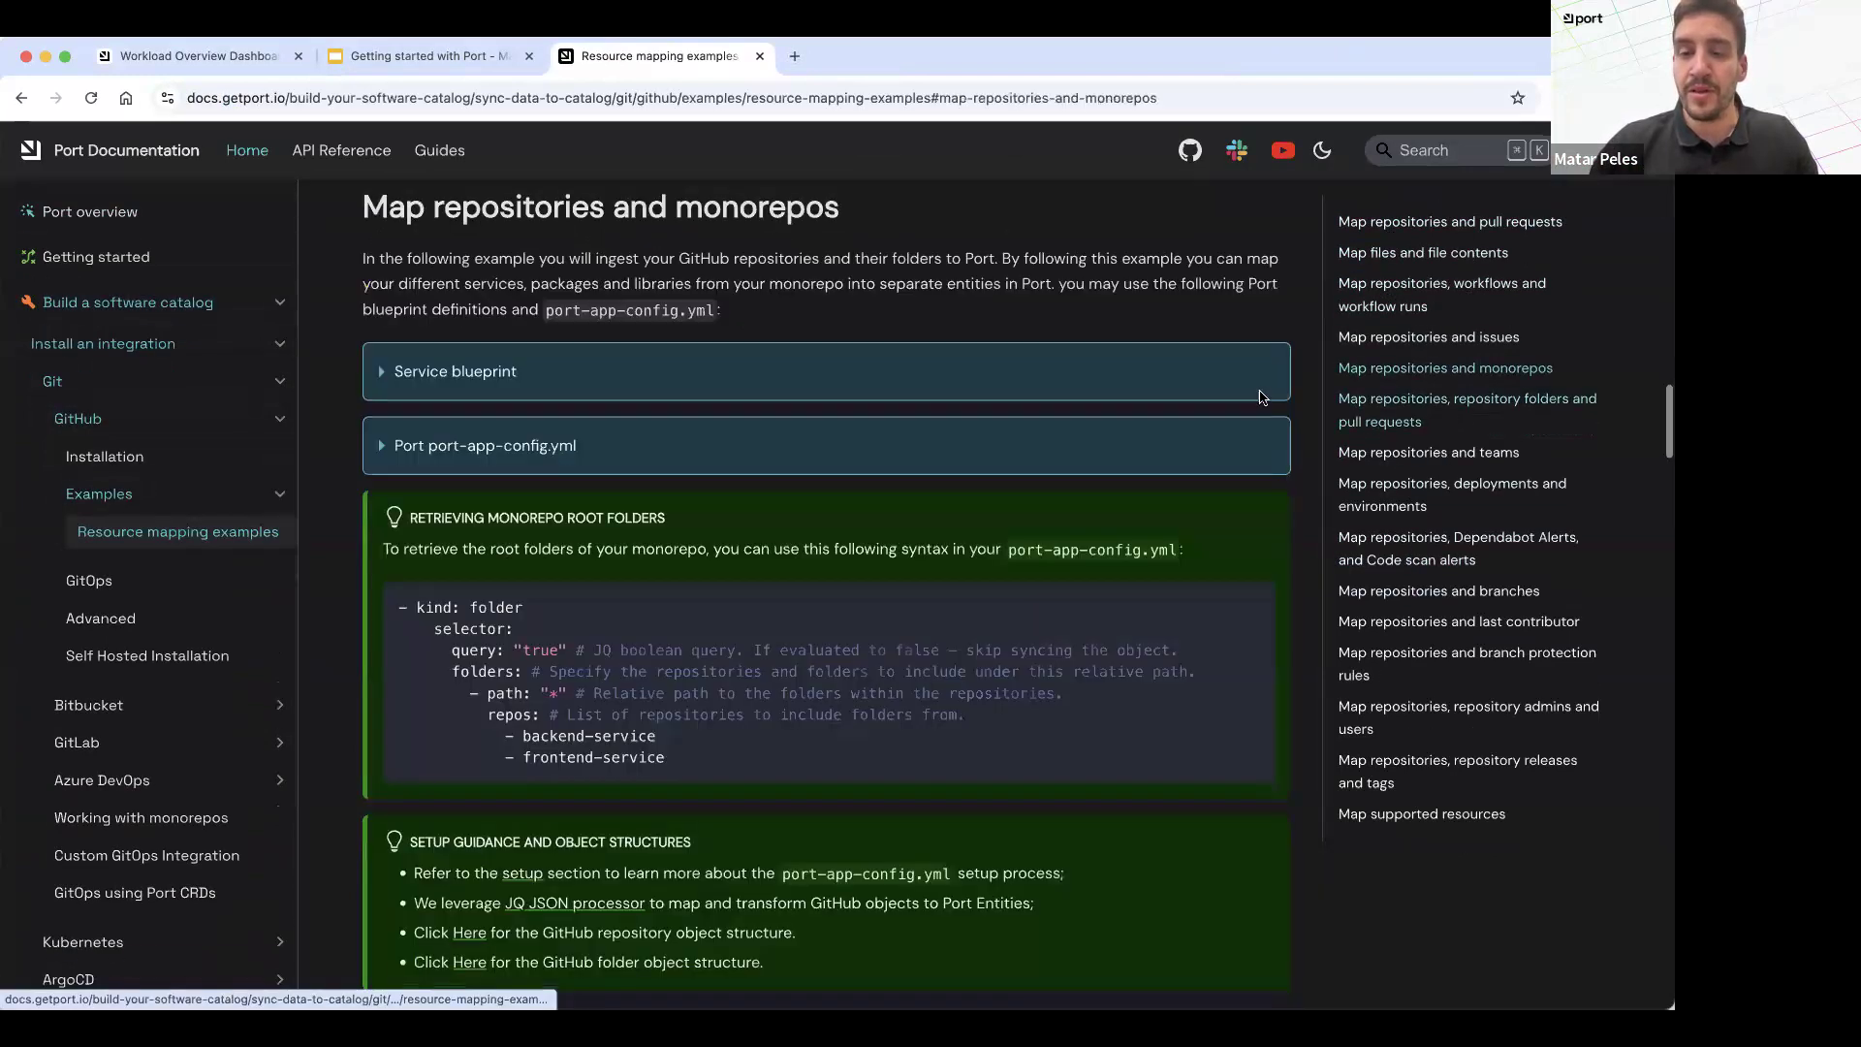
pyautogui.scroll(1, 679, 214)
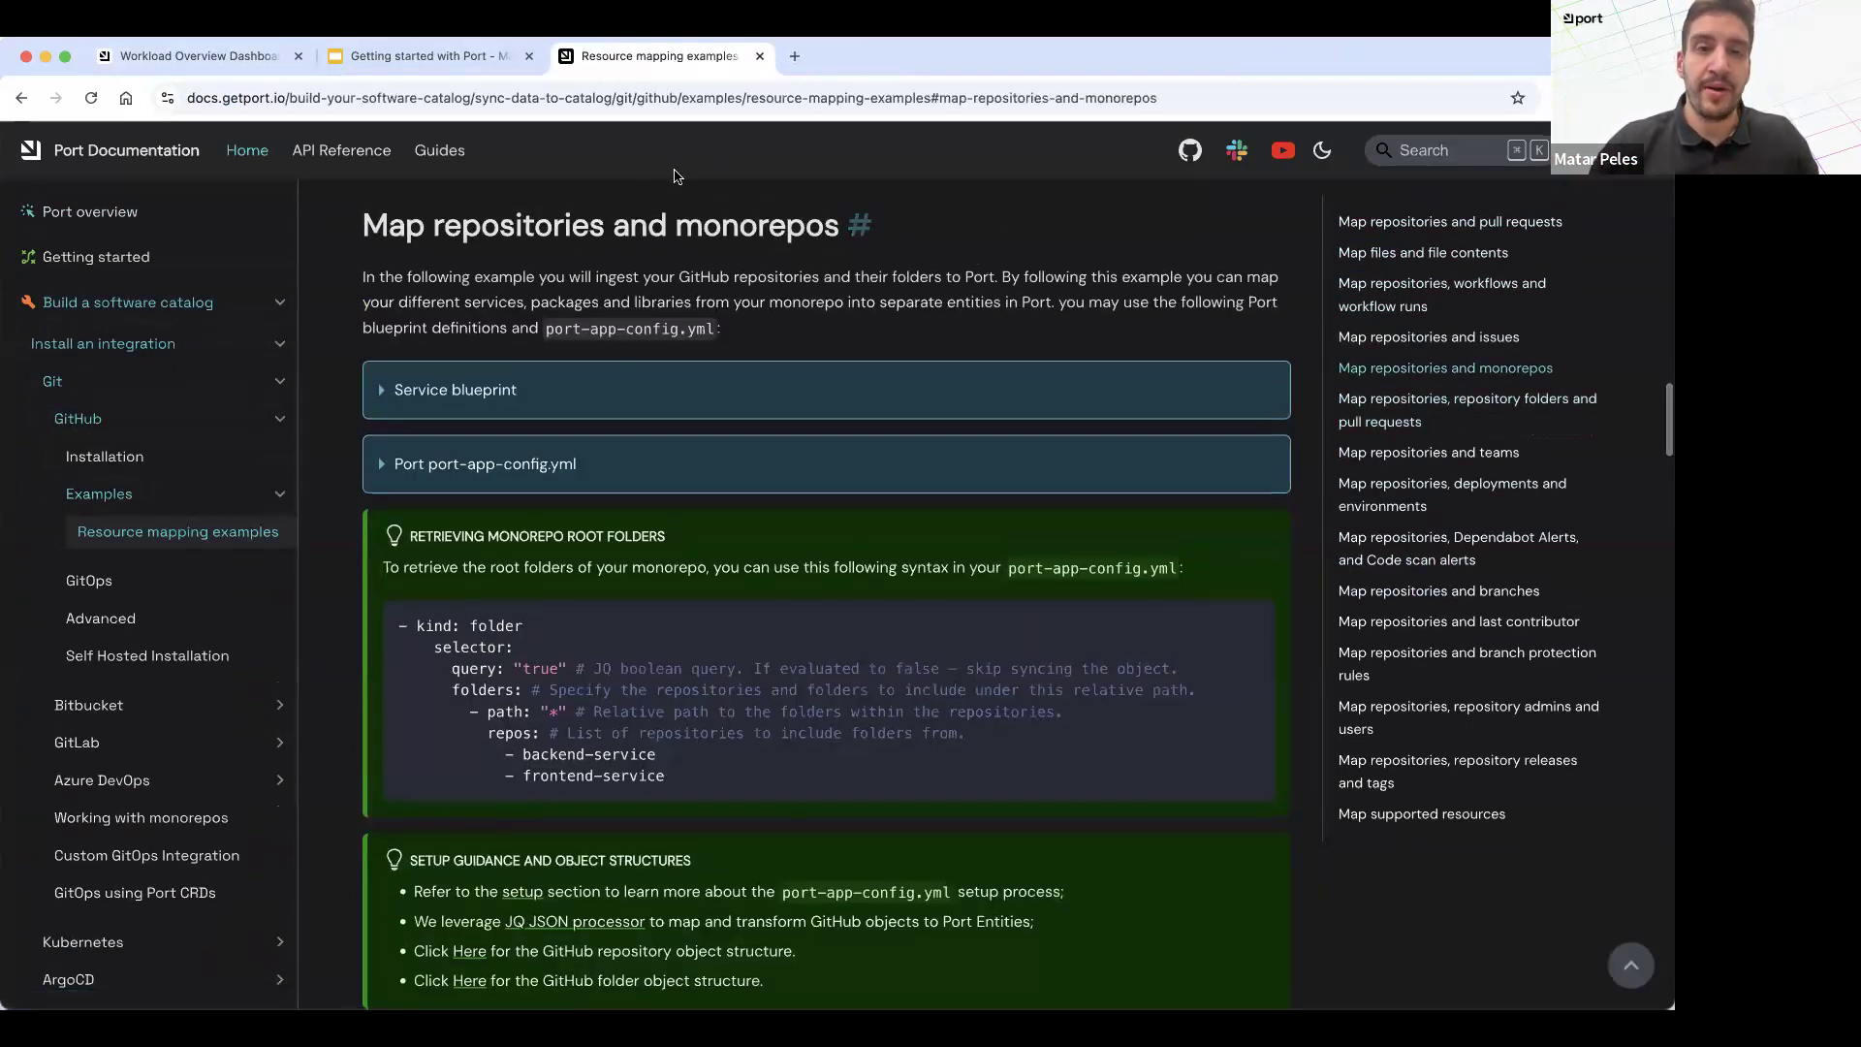
pyautogui.scroll(1, 536, 298)
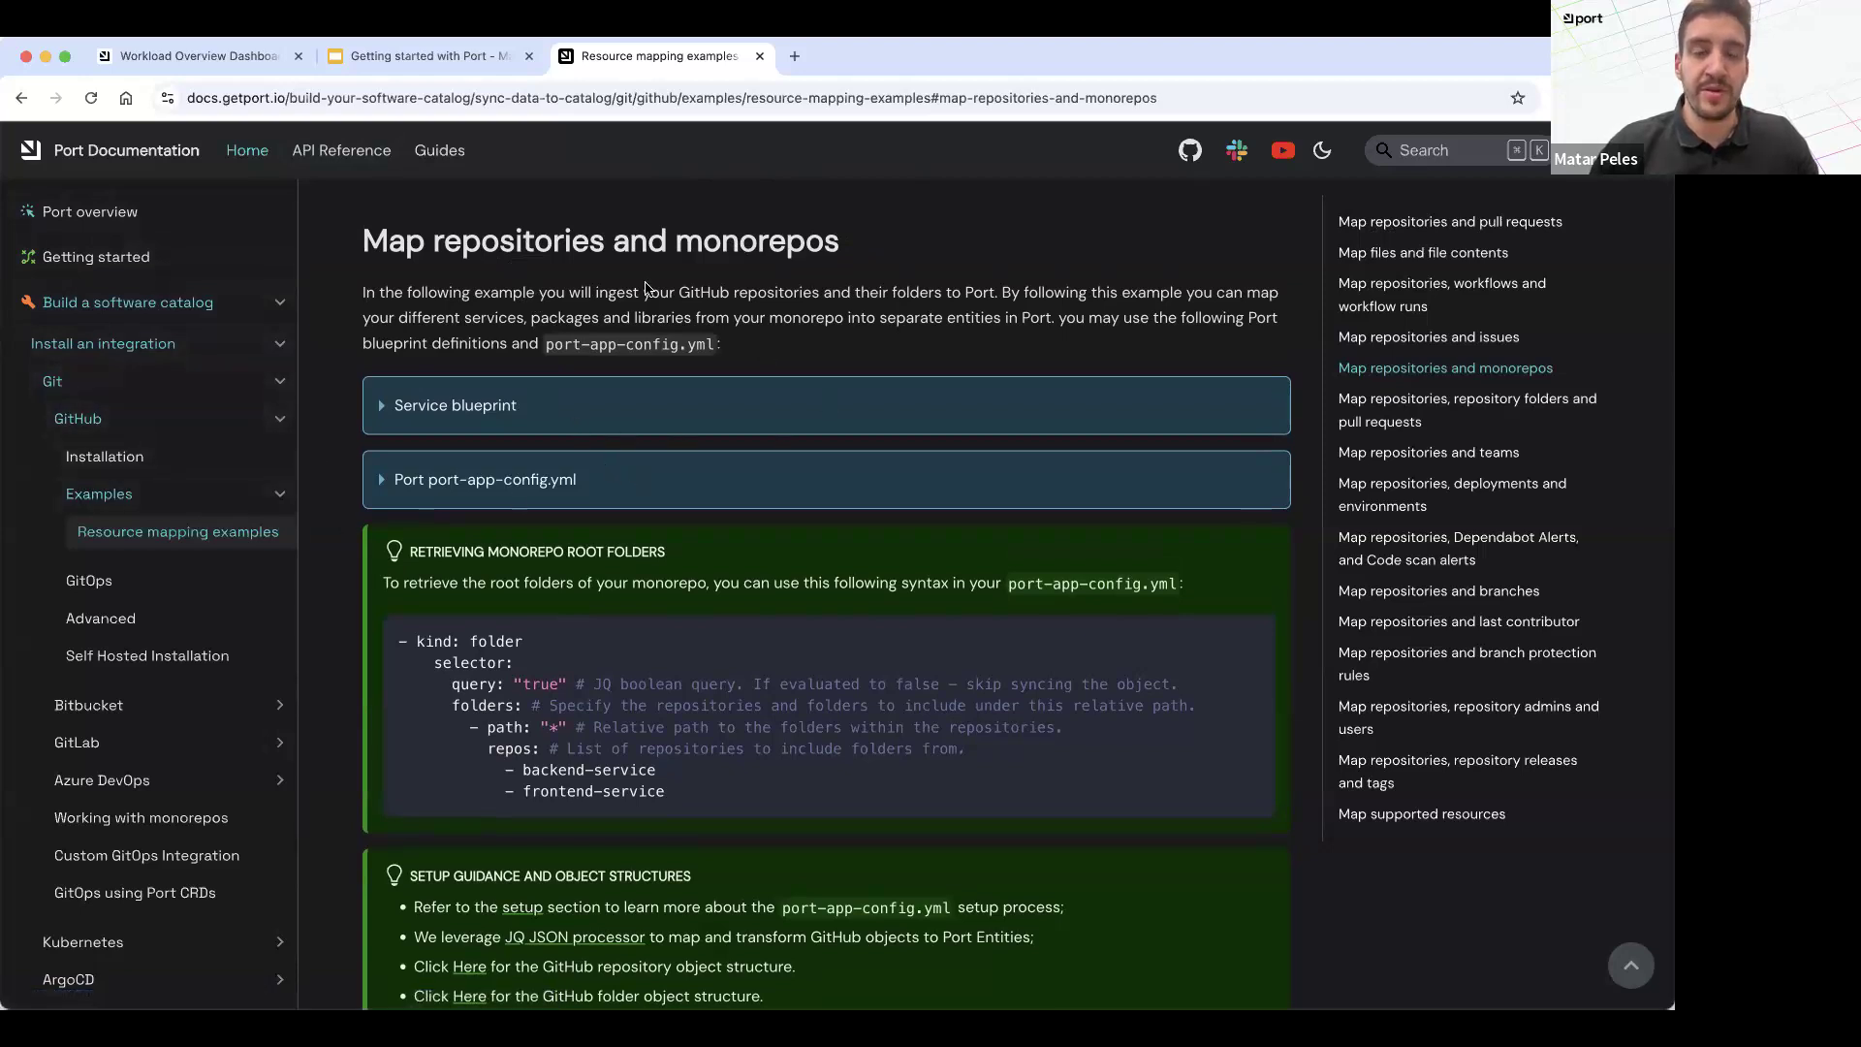
pyautogui.moveTo(734, 294); pyautogui.dragTo(560, 201)
pyautogui.click(913, 233)
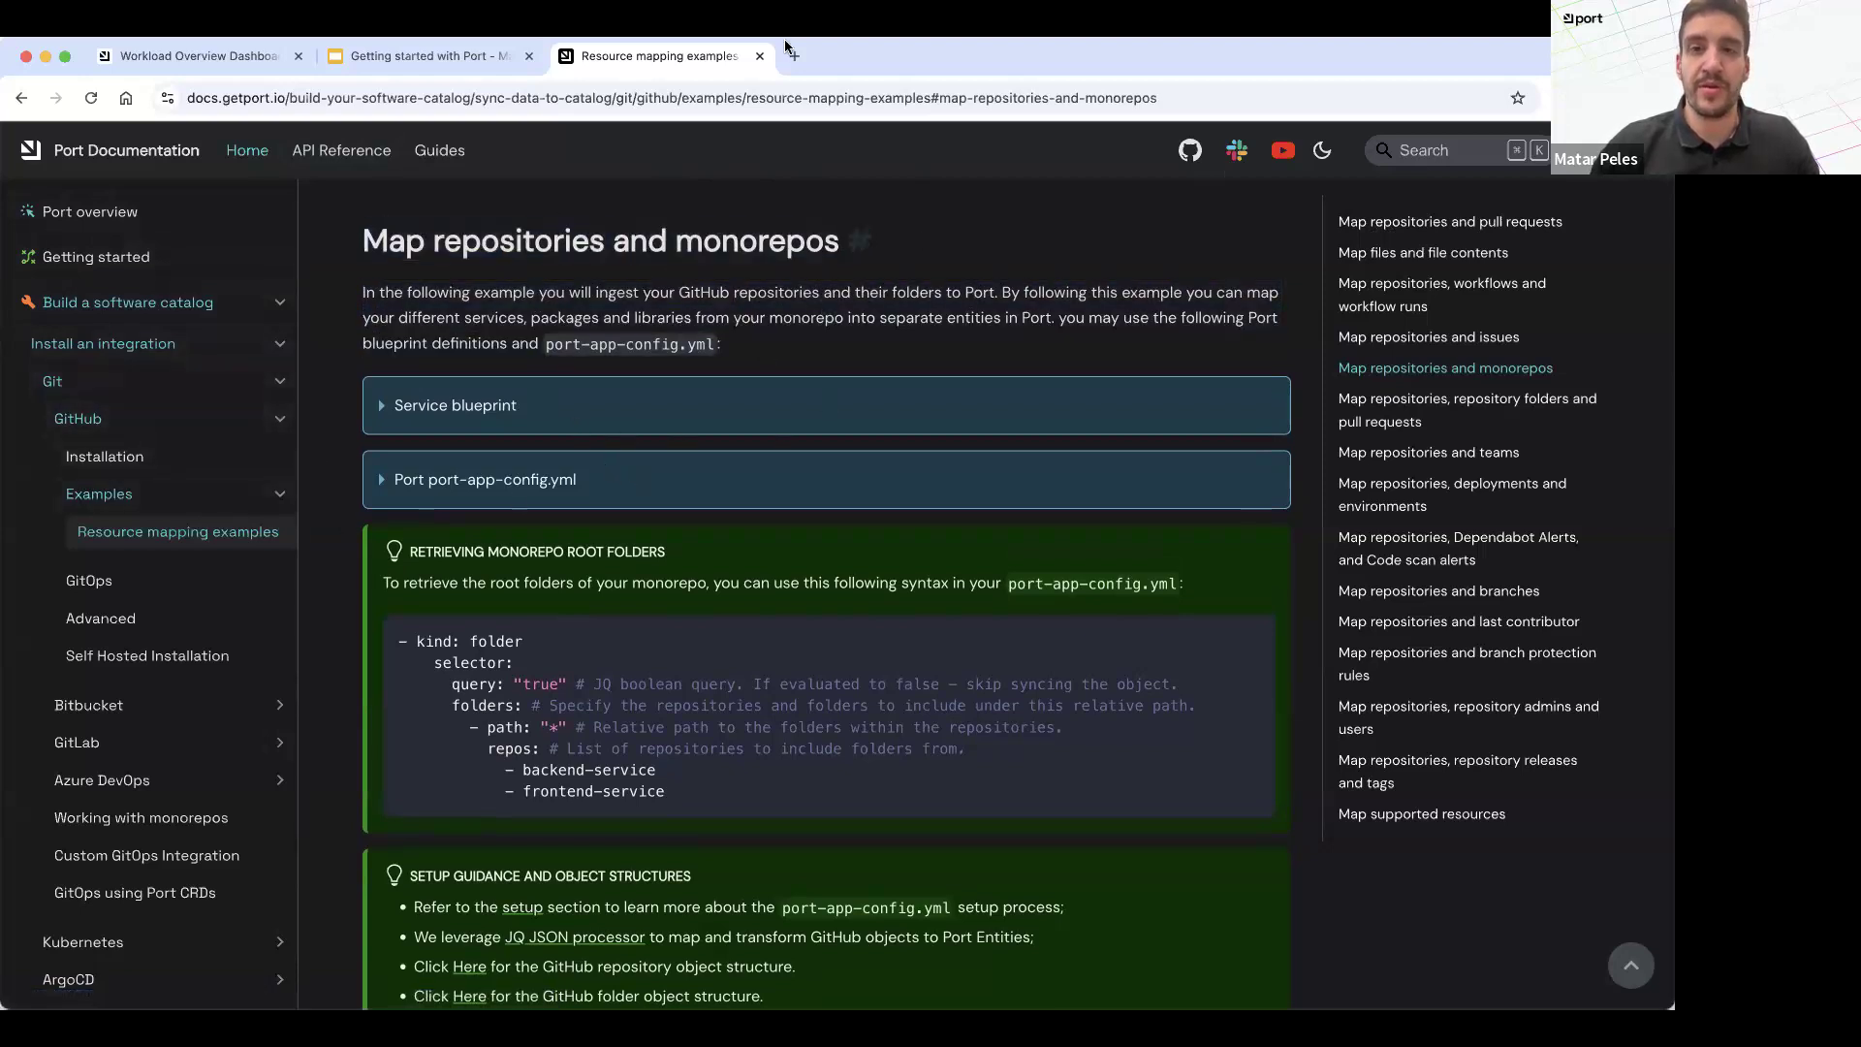
# Step: Switch back to Port, check the data model, and open the port-k8s-exporter workload from the Workloads catalog page
pyautogui.click(194, 56)
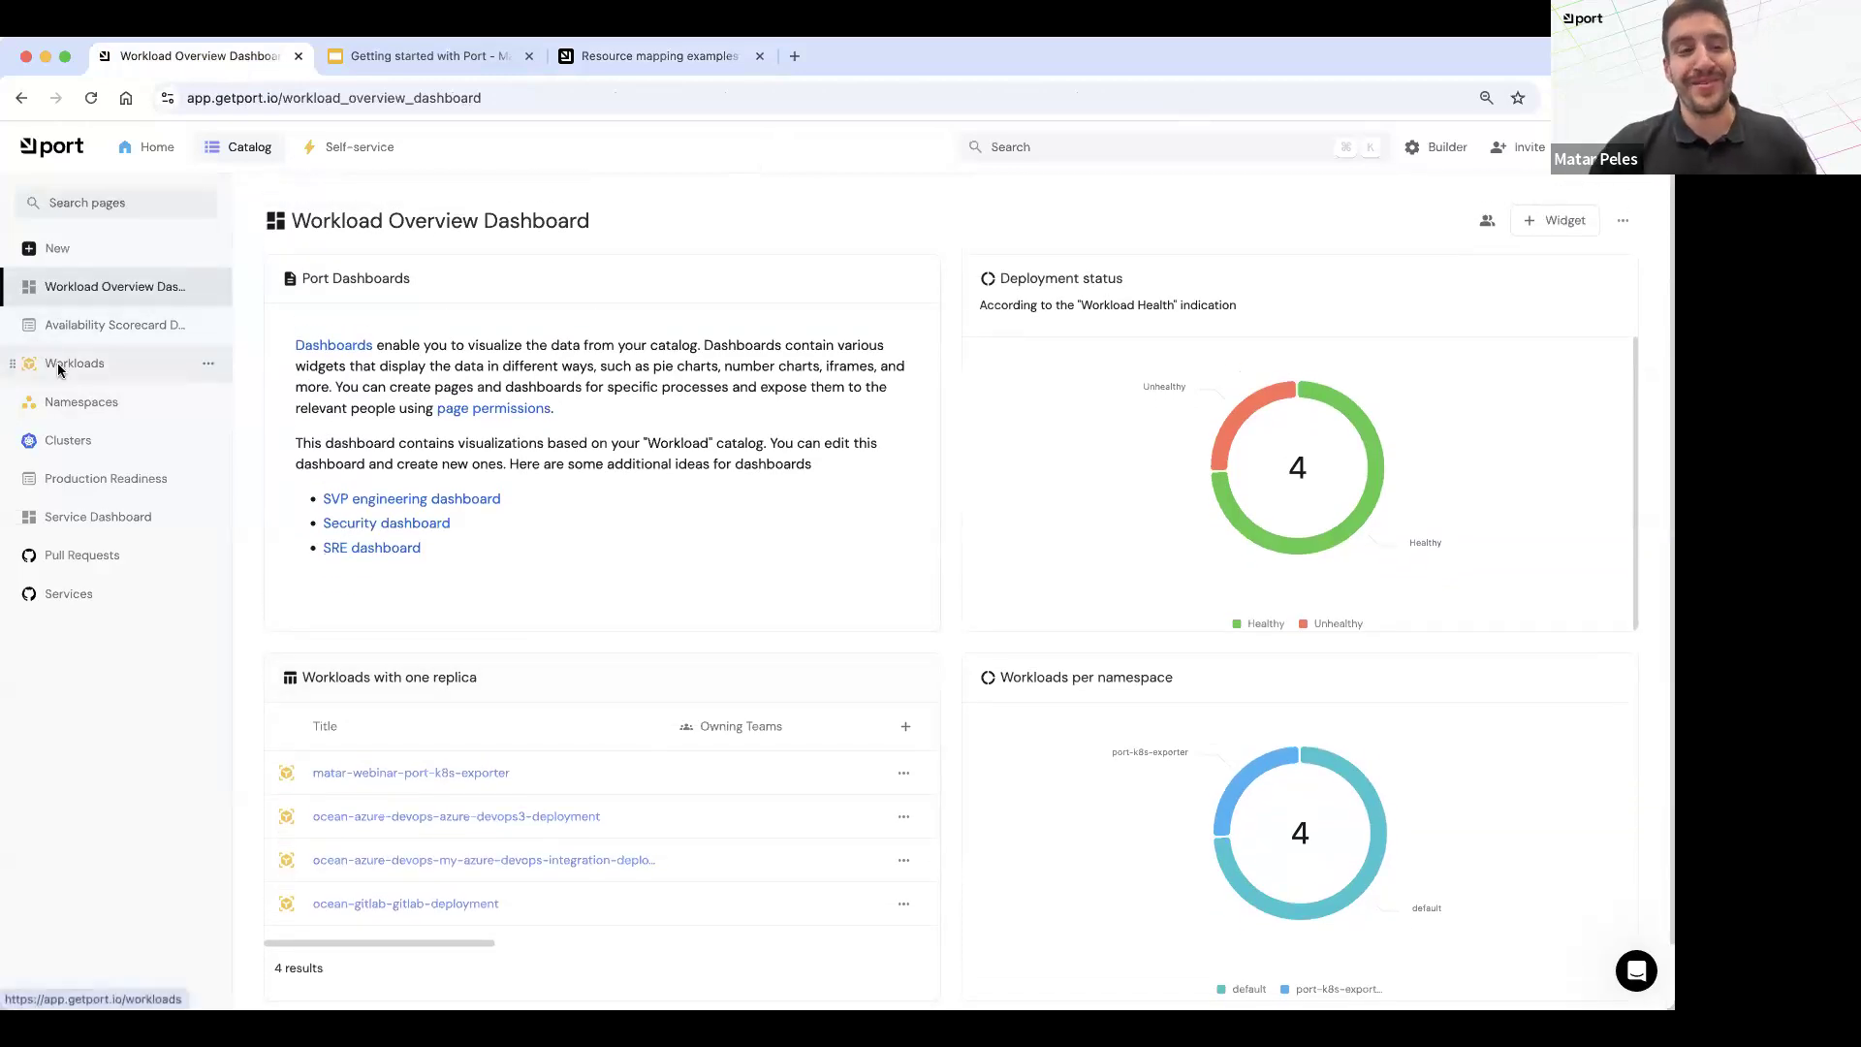
pyautogui.click(1446, 148)
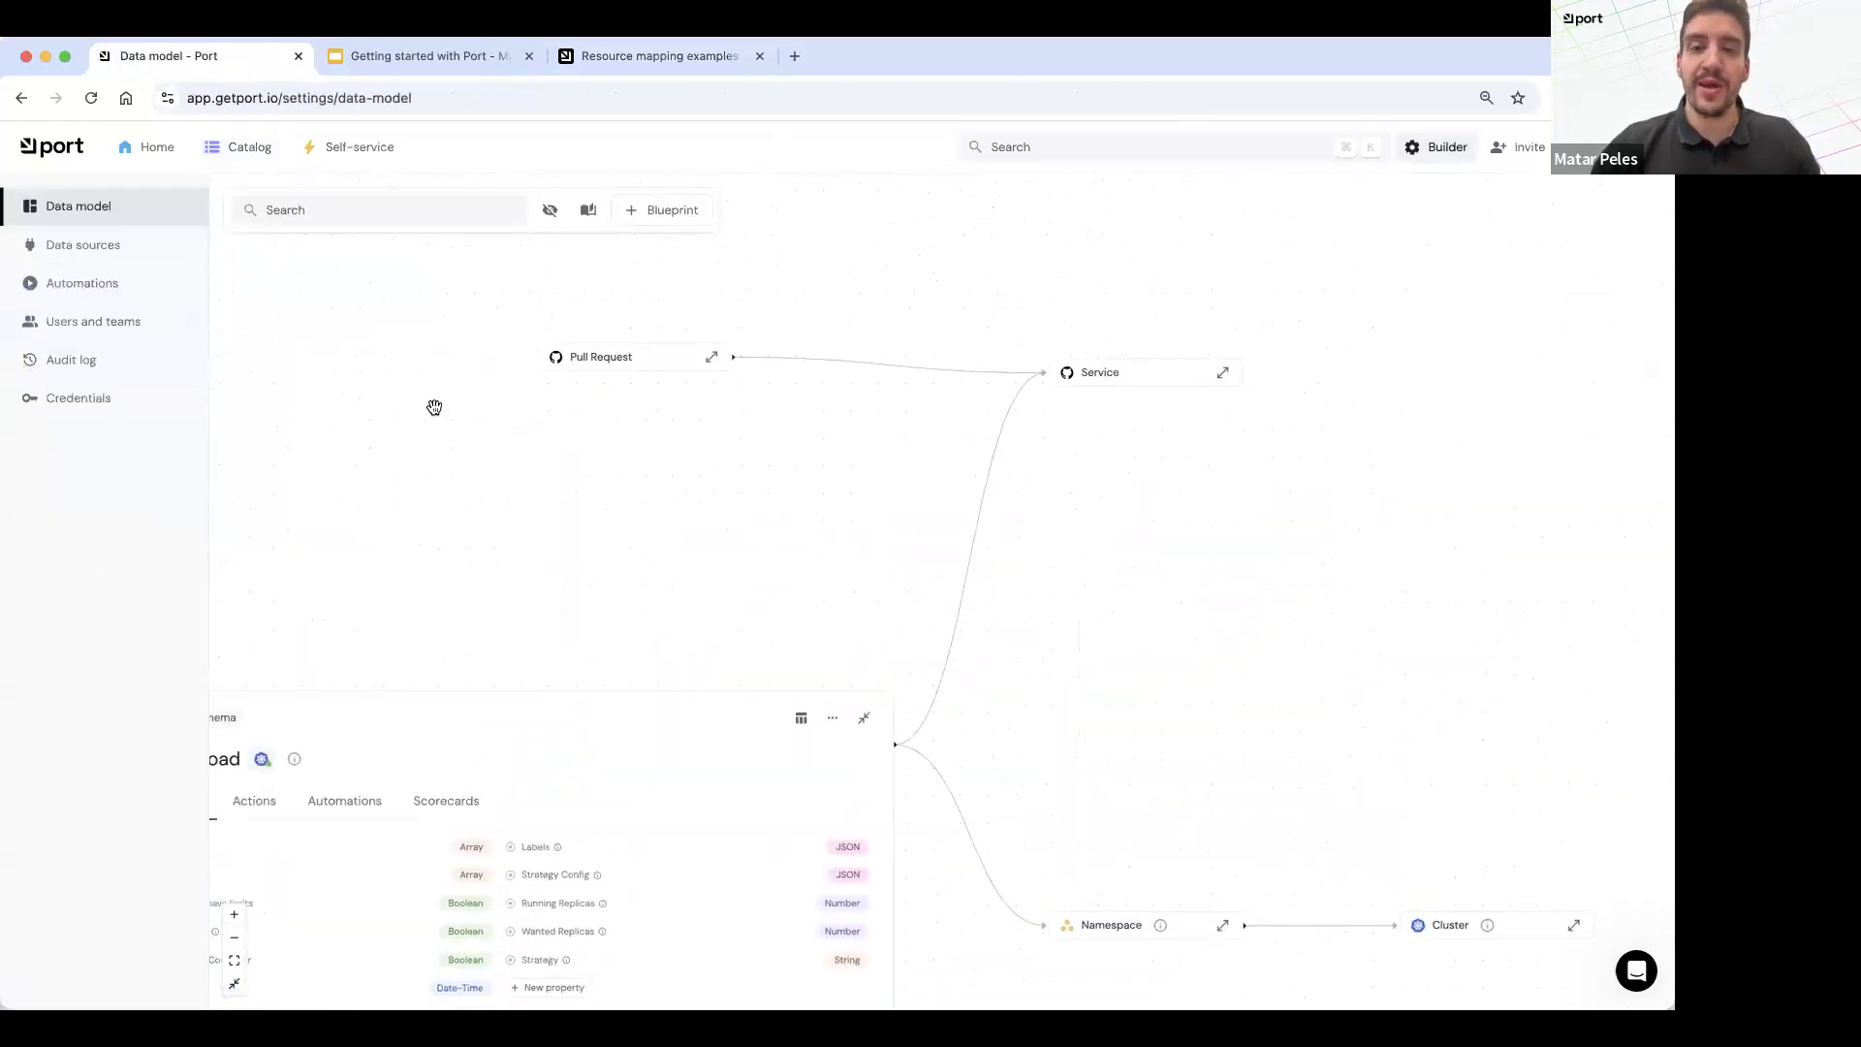
pyautogui.click(247, 150)
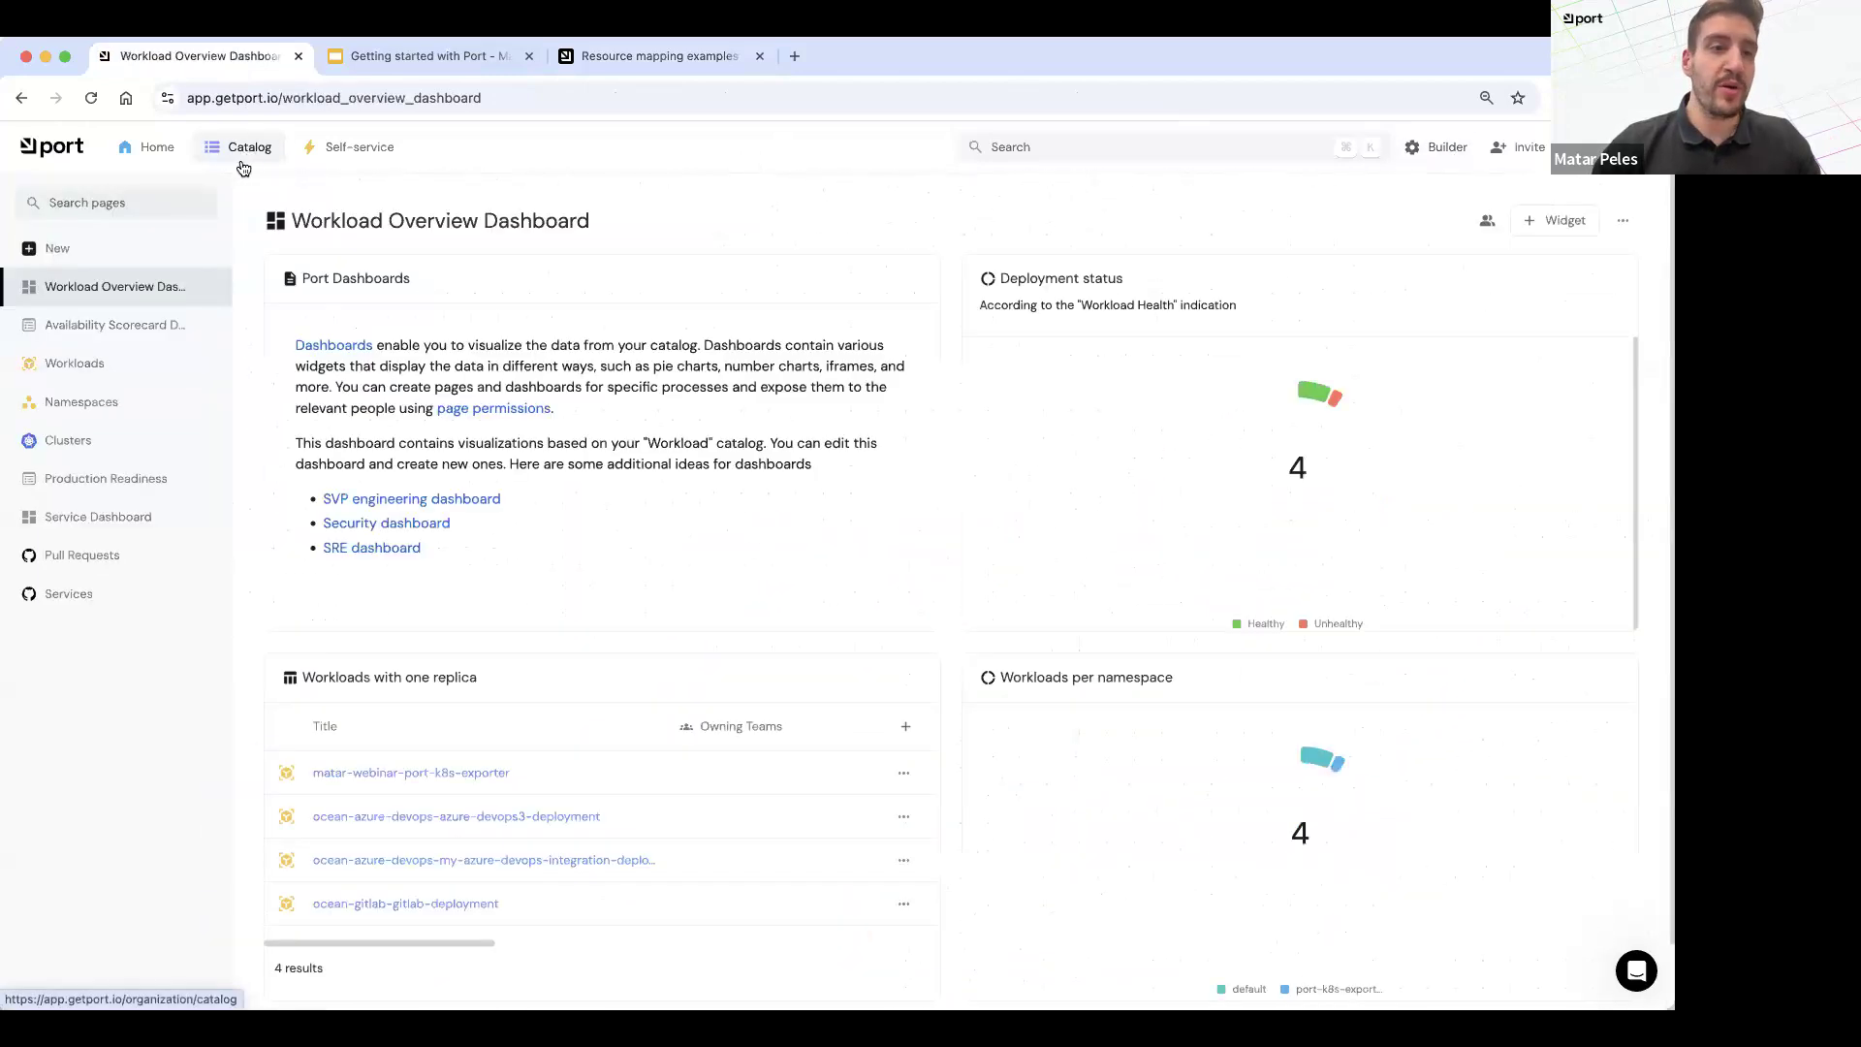
pyautogui.click(75, 374)
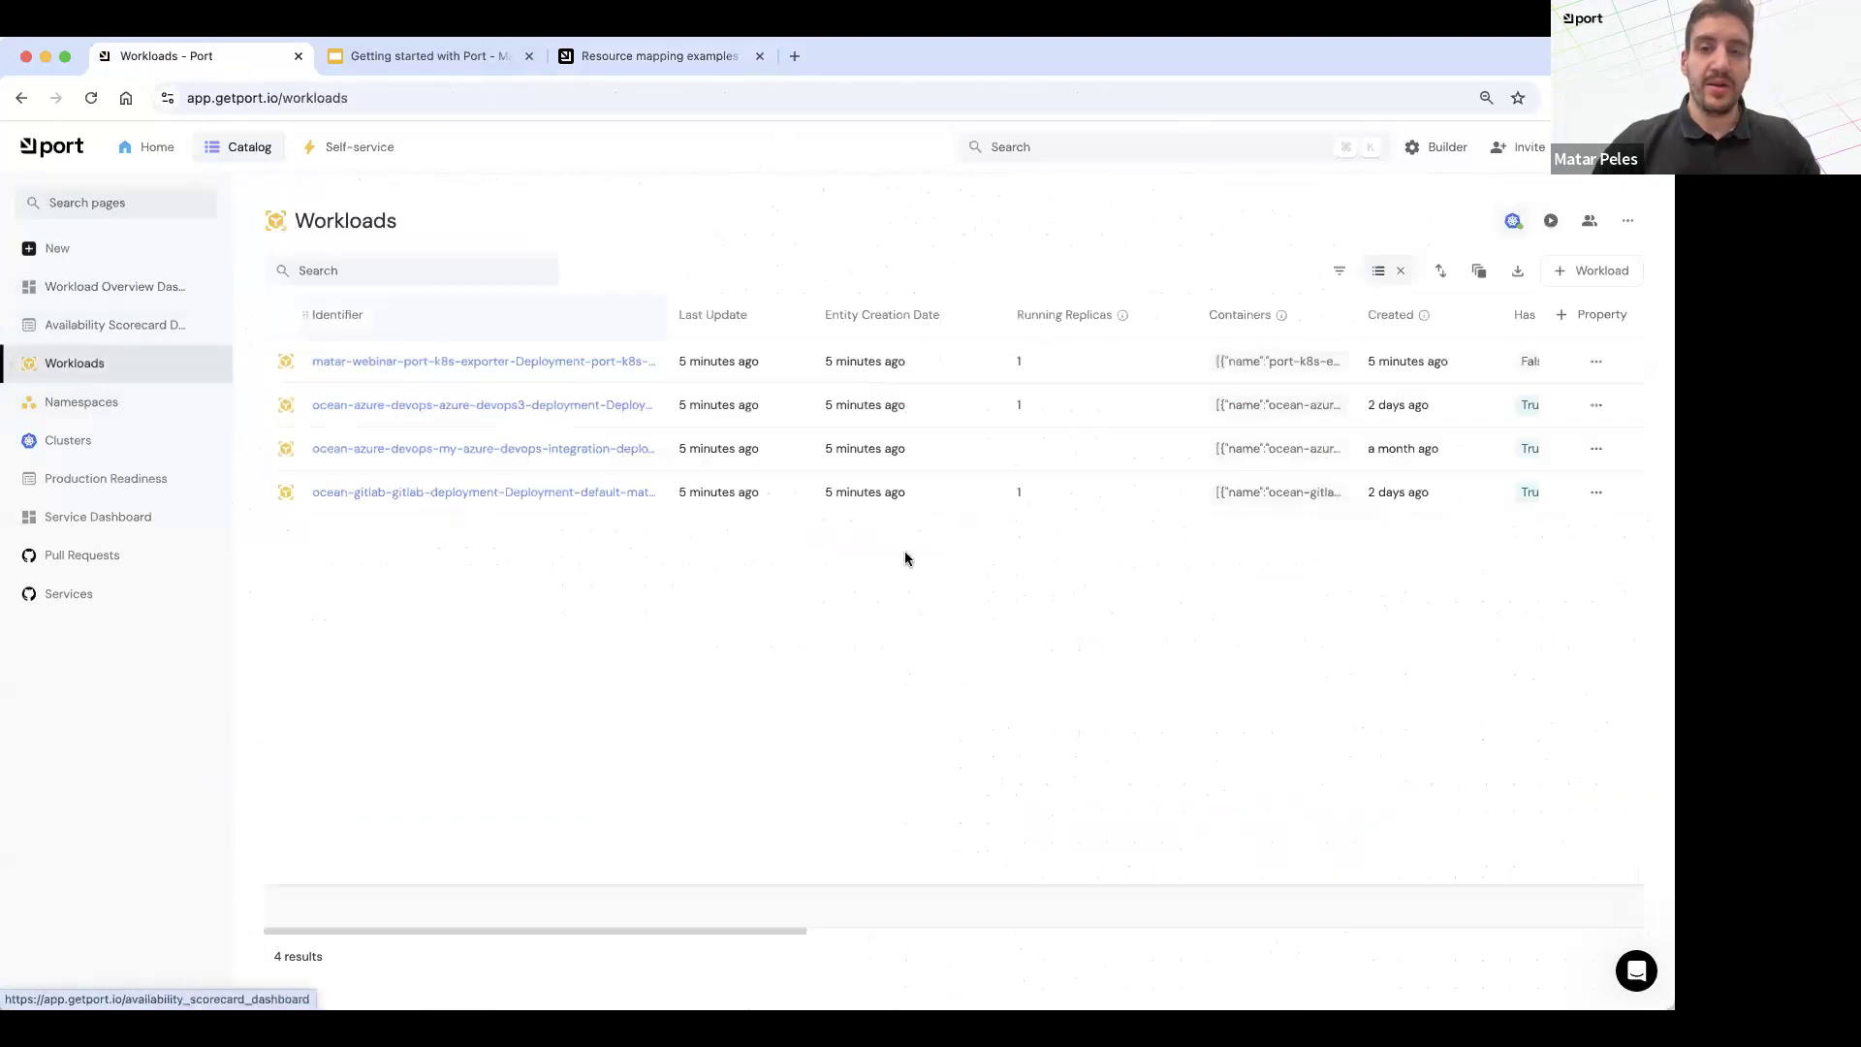
pyautogui.click(496, 369)
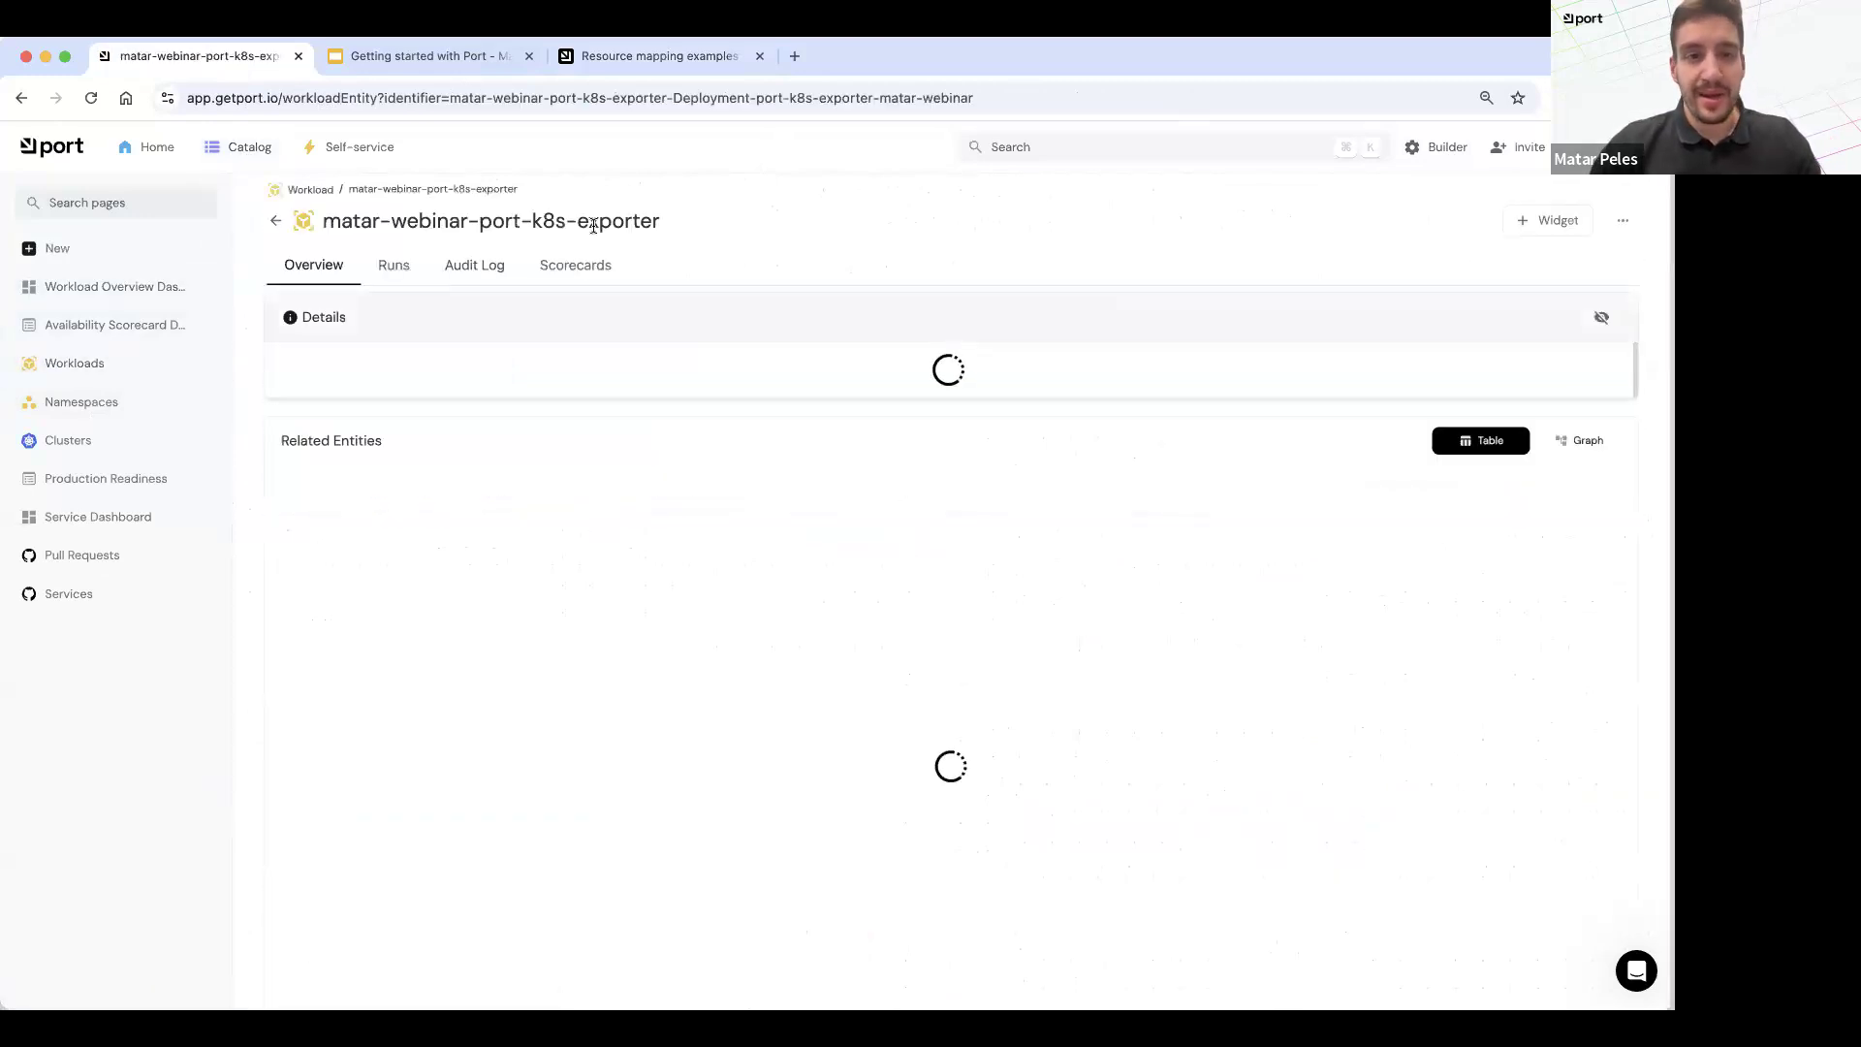
pyautogui.scroll(-1, 890, 774)
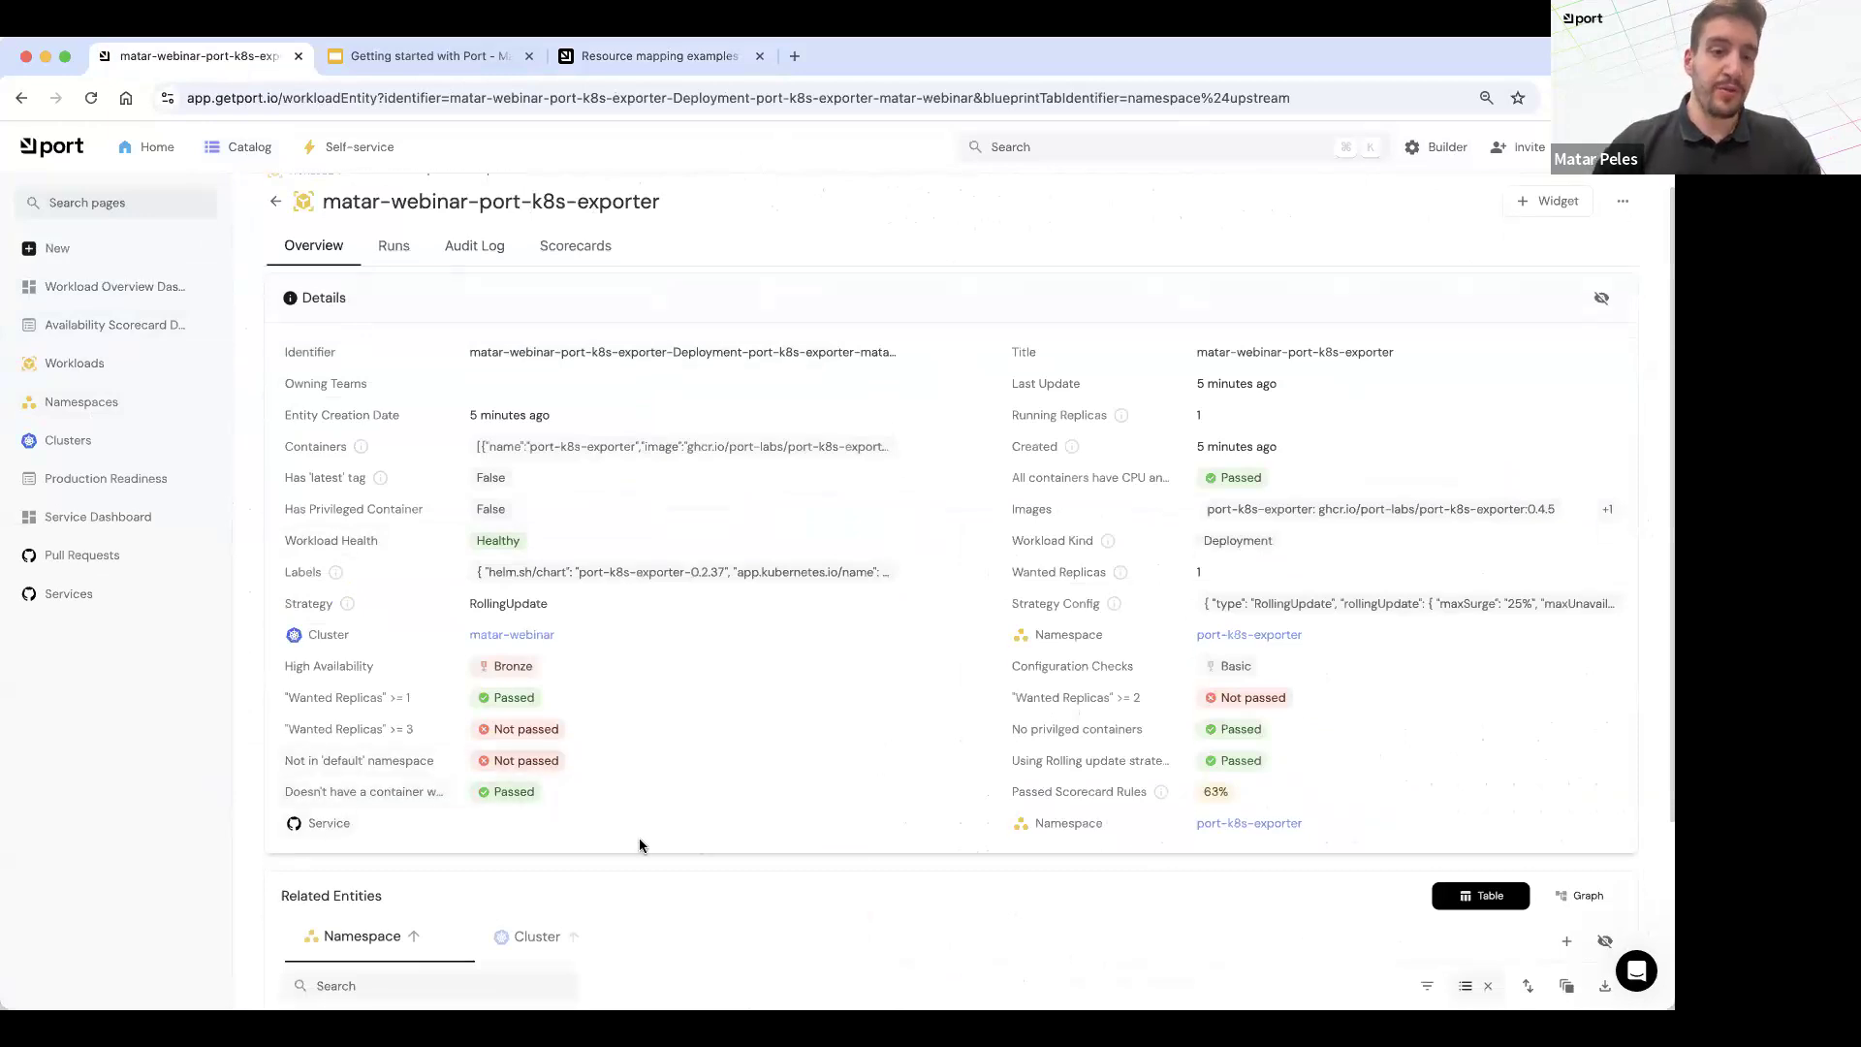
# Step: Set the workload's Service relation to 1234 and review its related entities
pyautogui.click(853, 824)
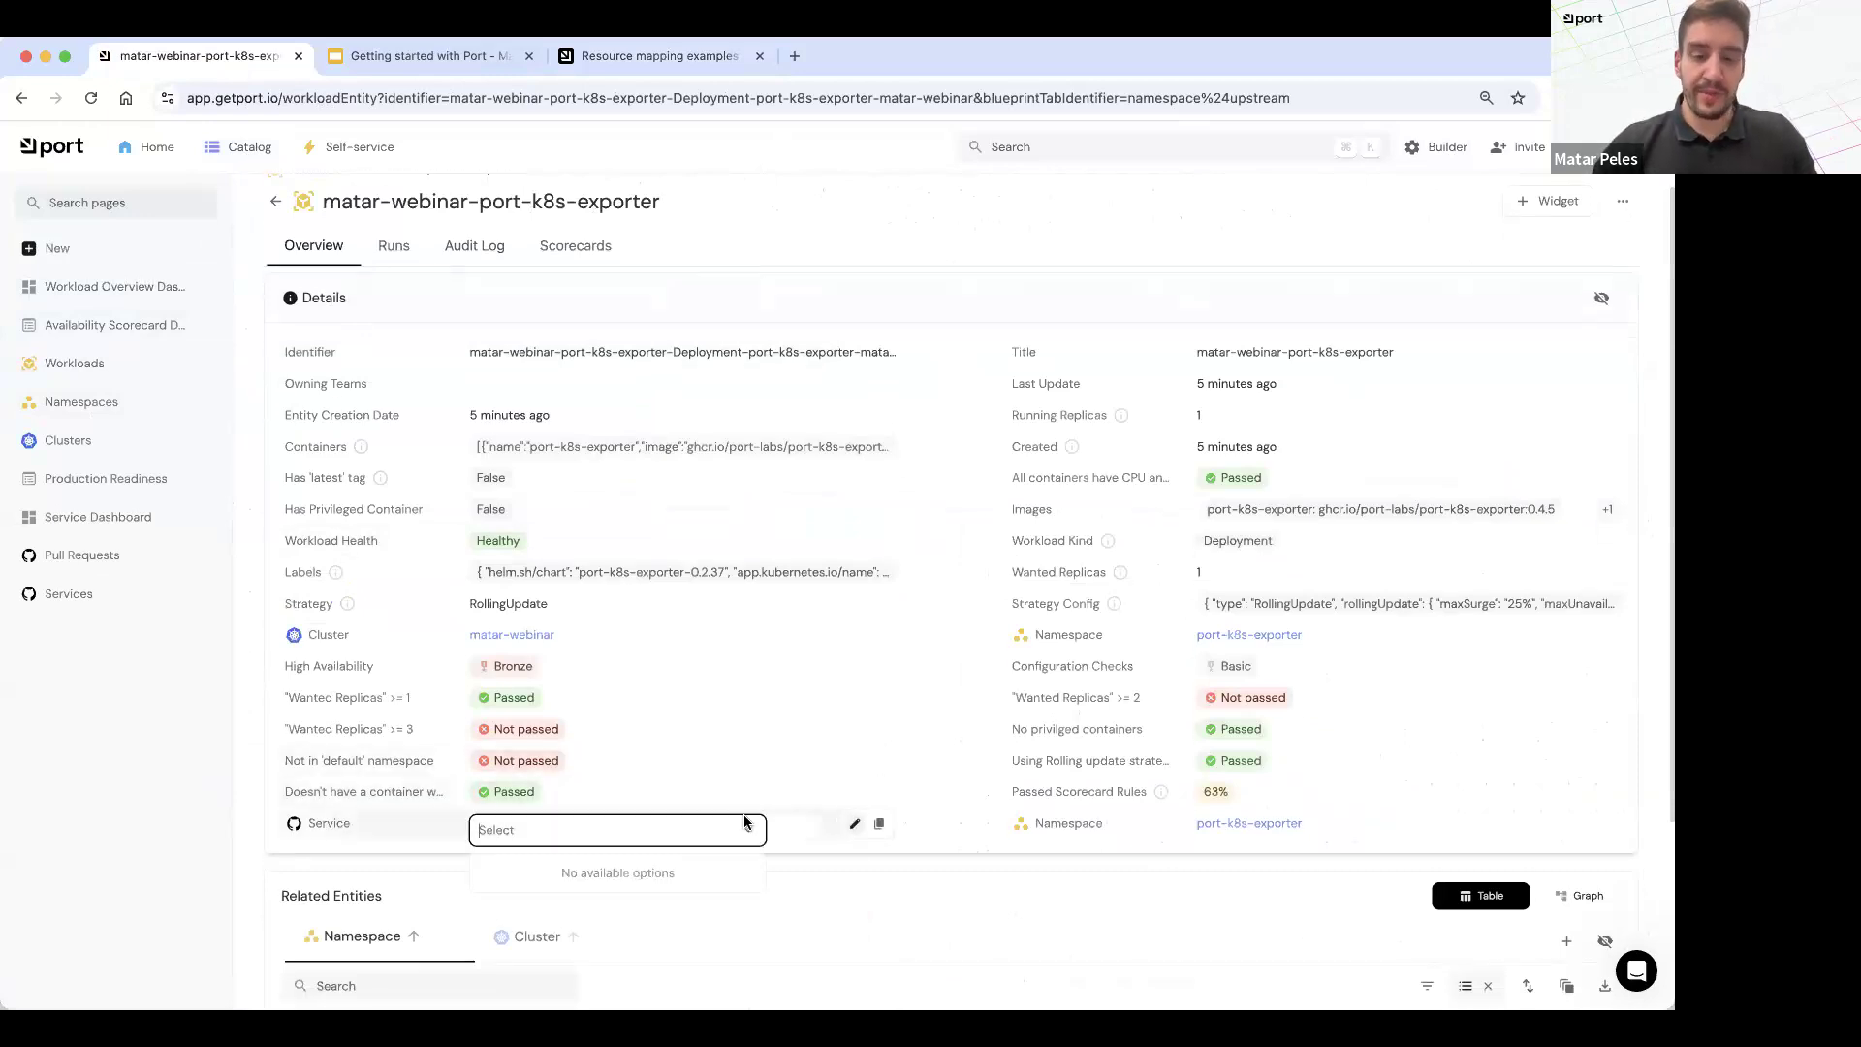
pyautogui.write('1234')
pyautogui.click(549, 564)
pyautogui.scroll(-1, 724, 873)
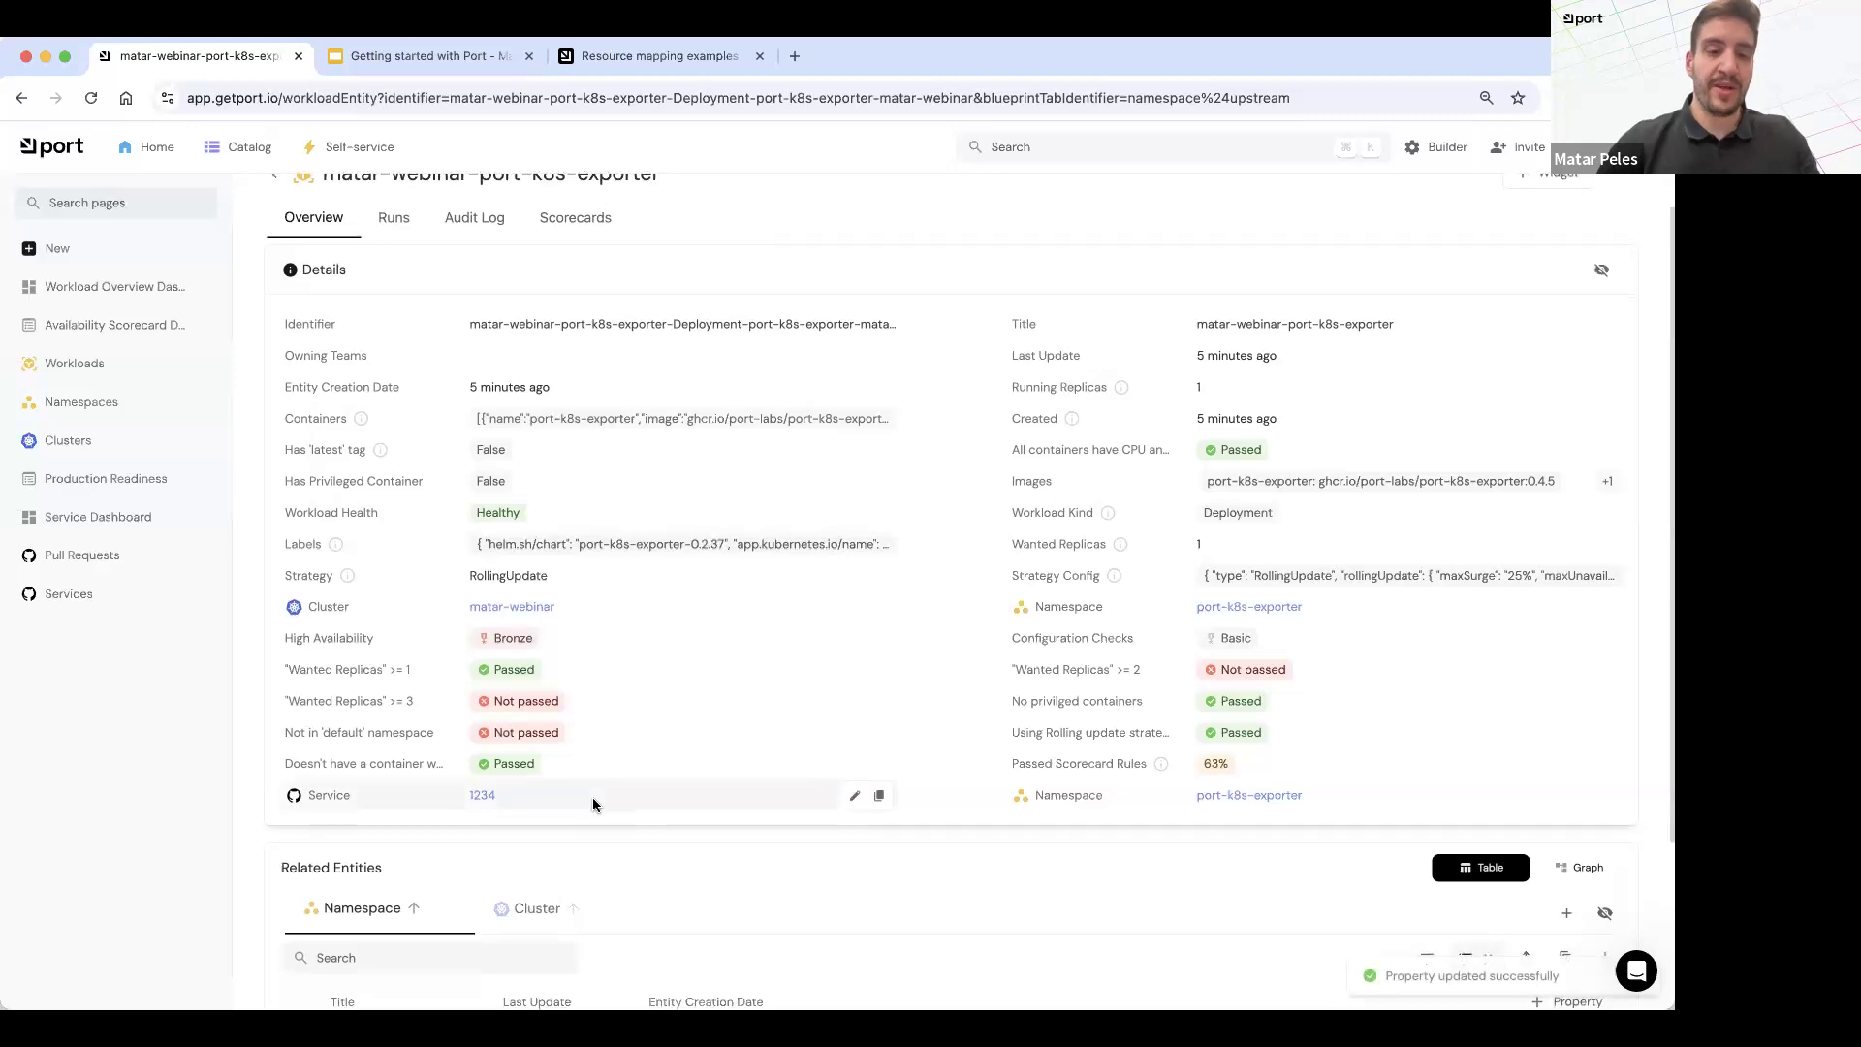
pyautogui.scroll(-1, 593, 805)
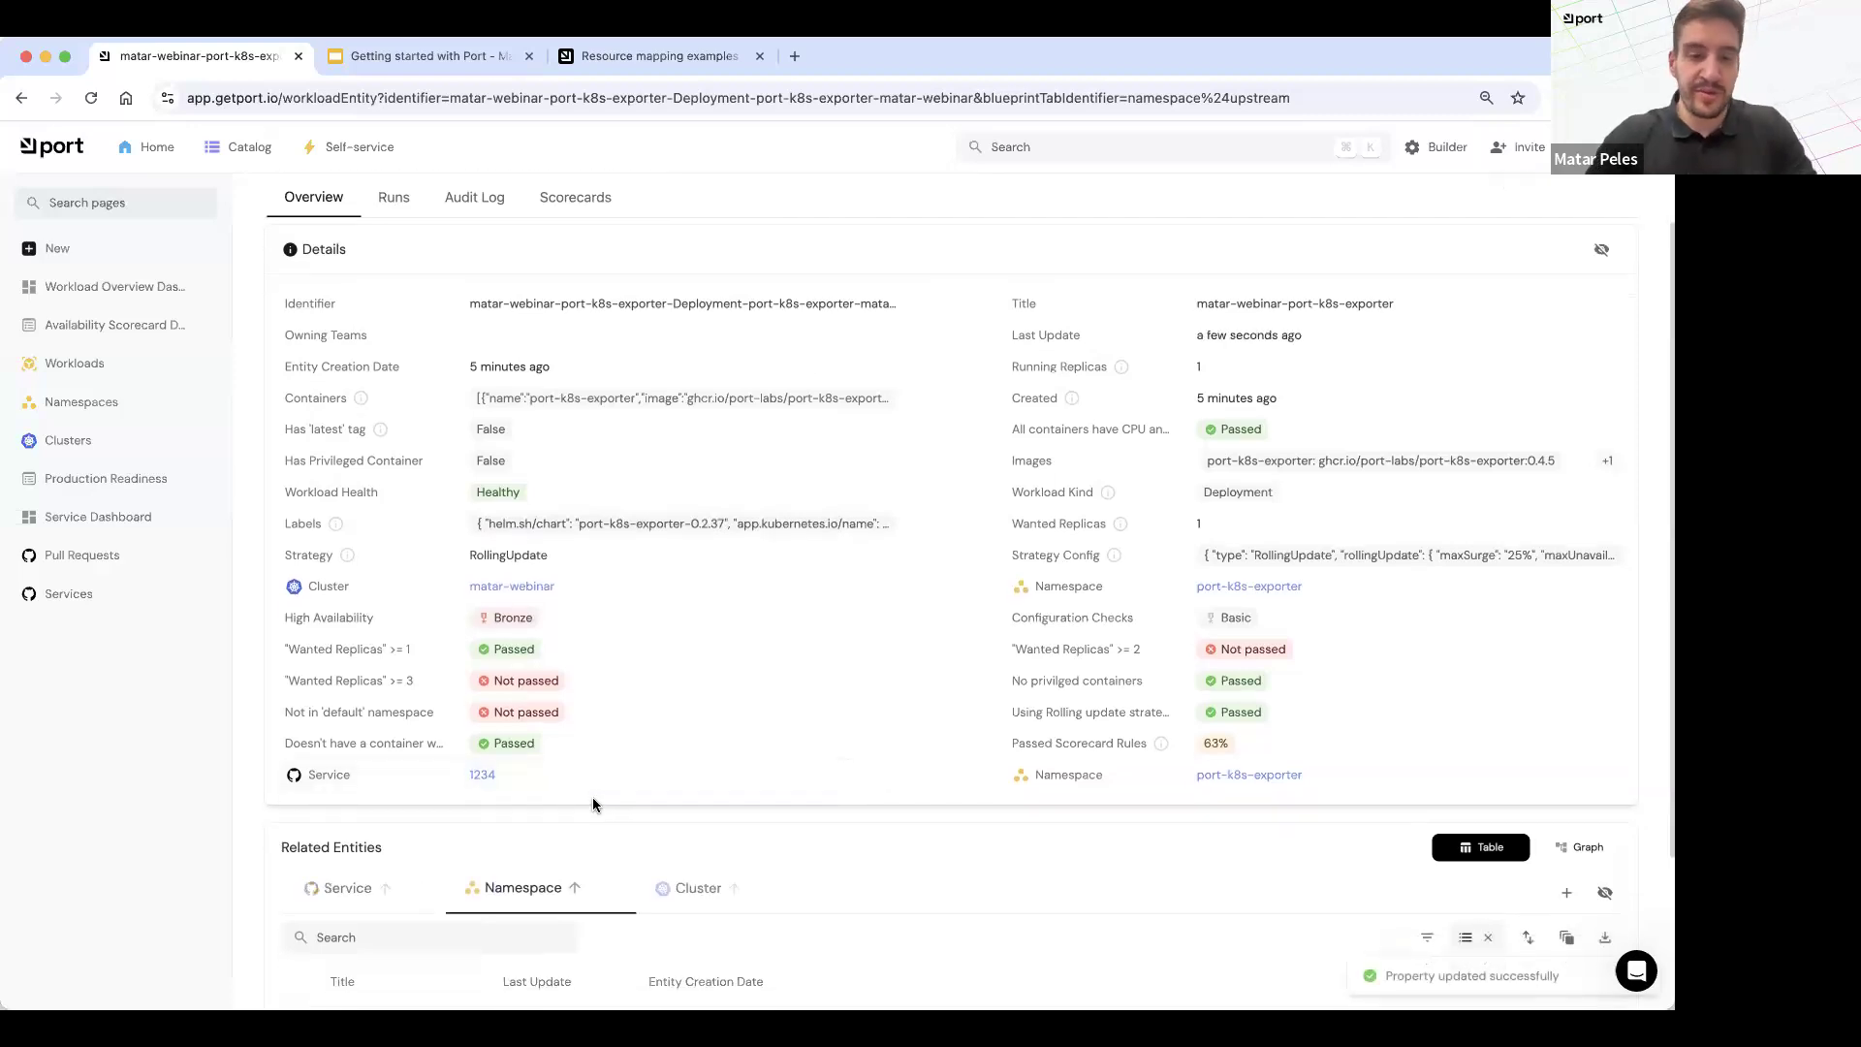
pyautogui.scroll(-3, 544, 787)
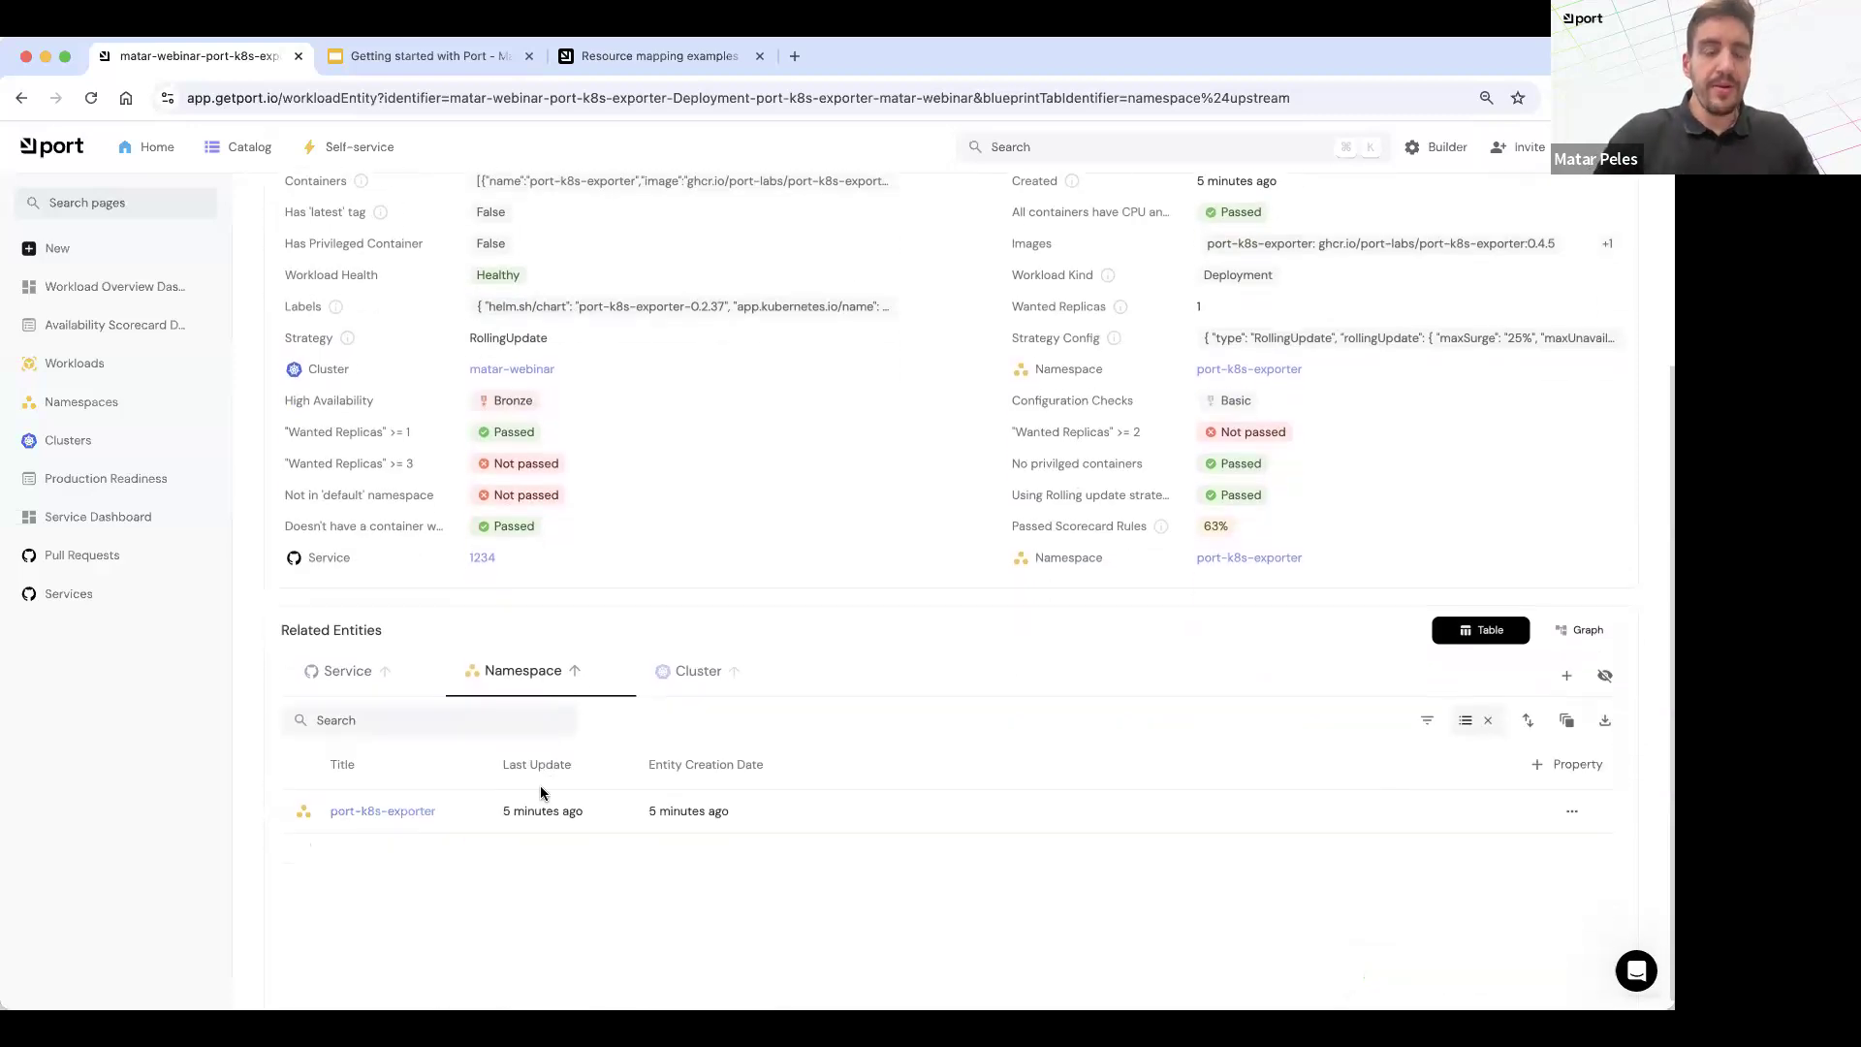
pyautogui.scroll(-3, 362, 578)
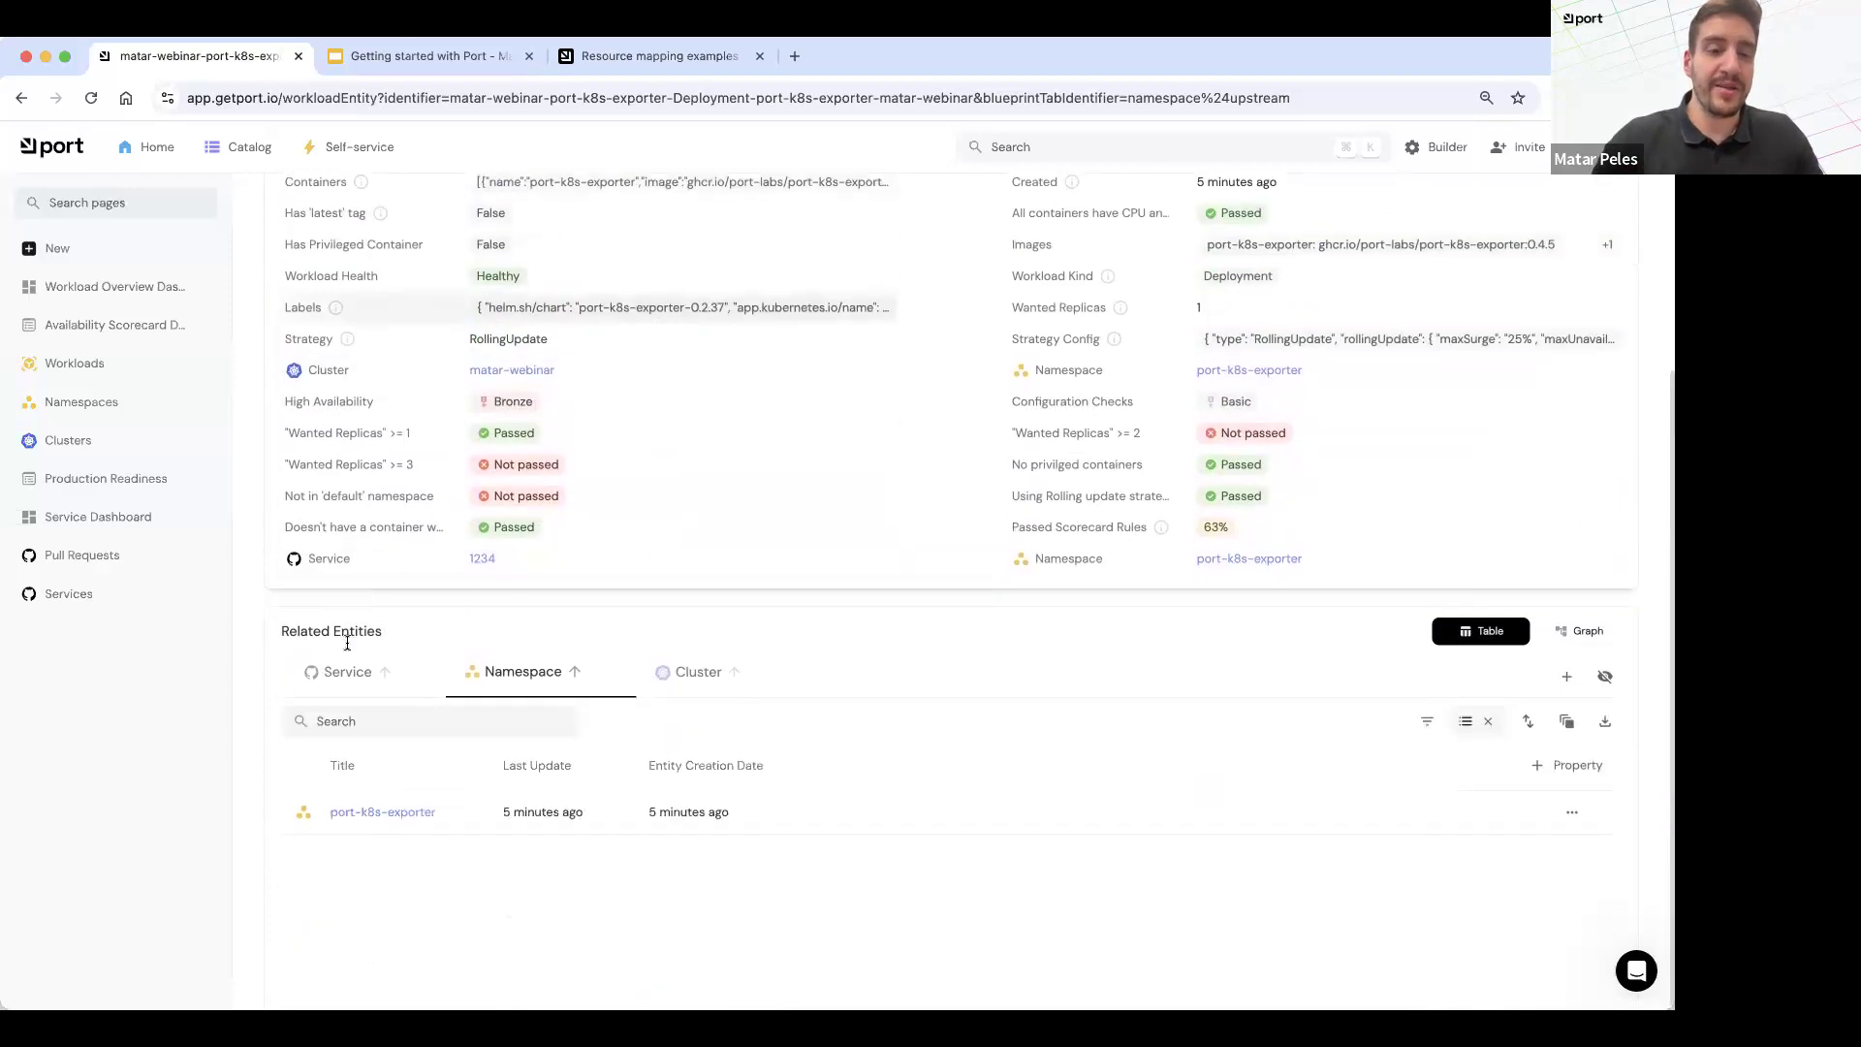
# Step: Open the workload's related service 1234 and review its related entities as both a graph and a table
pyautogui.click(308, 663)
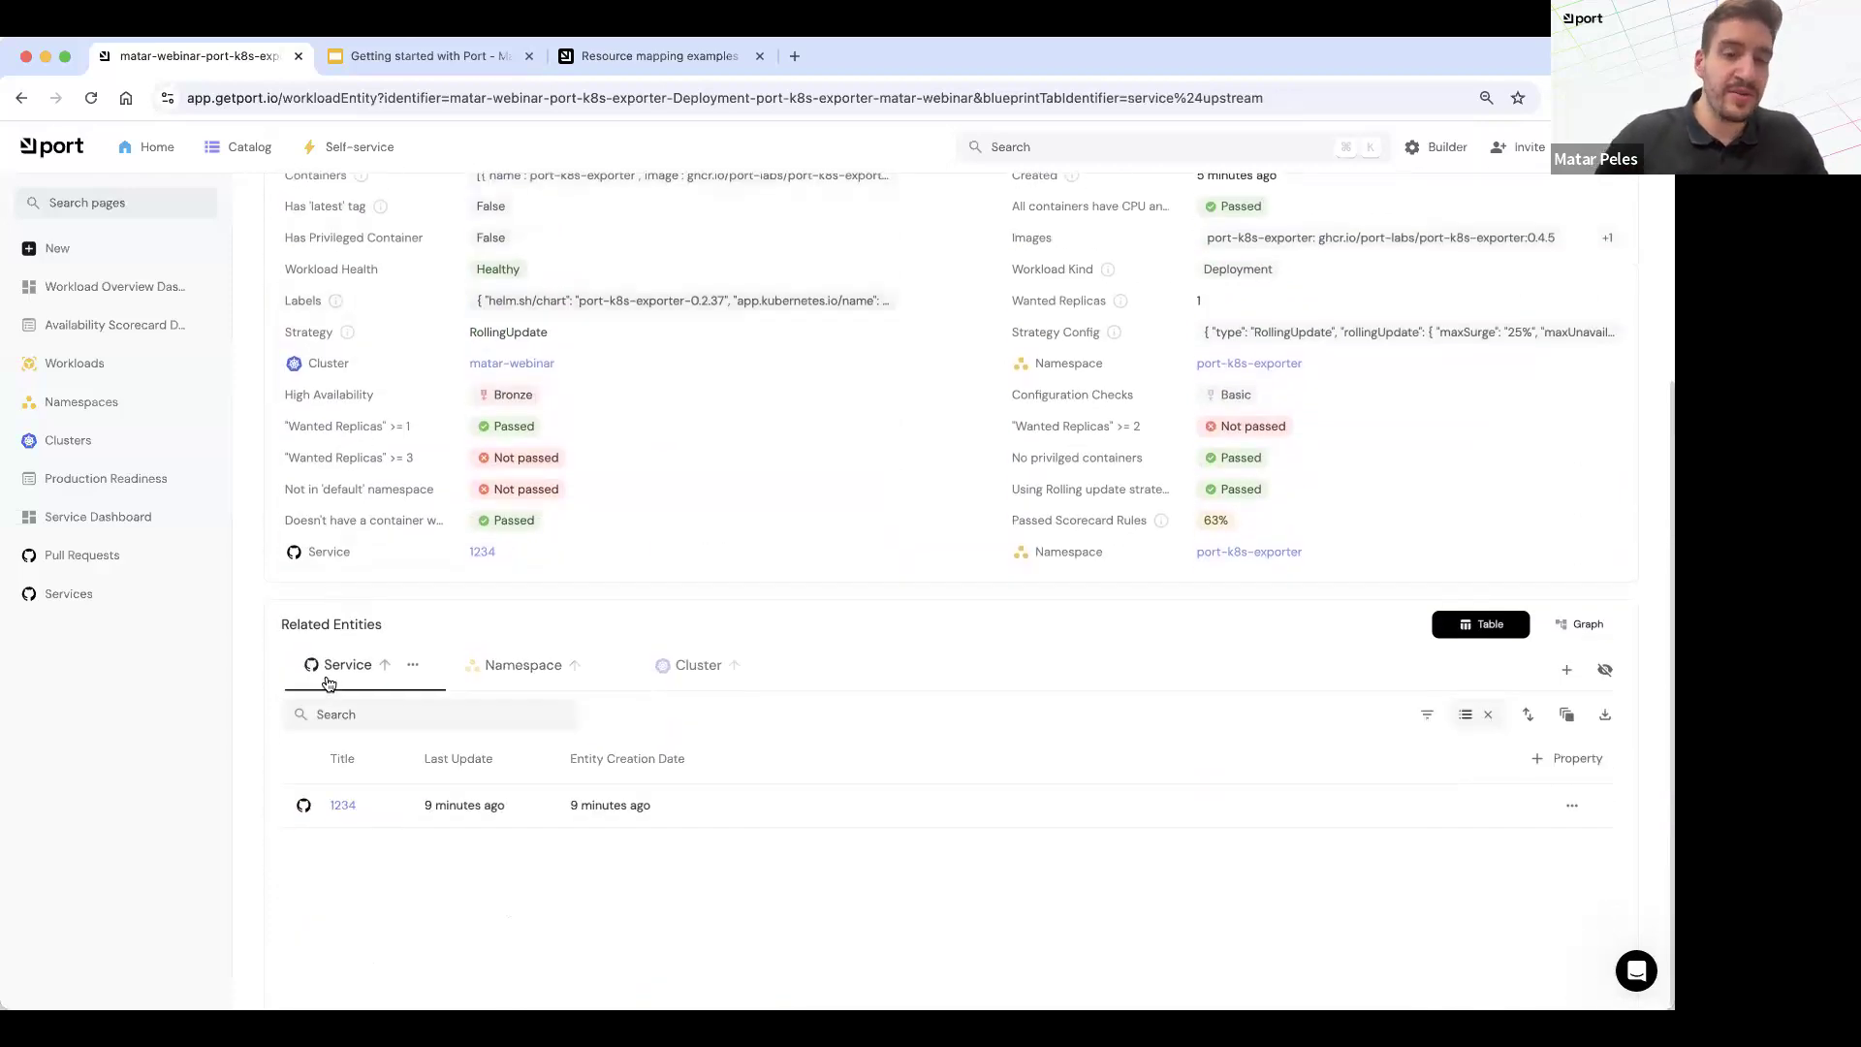
pyautogui.click(334, 805)
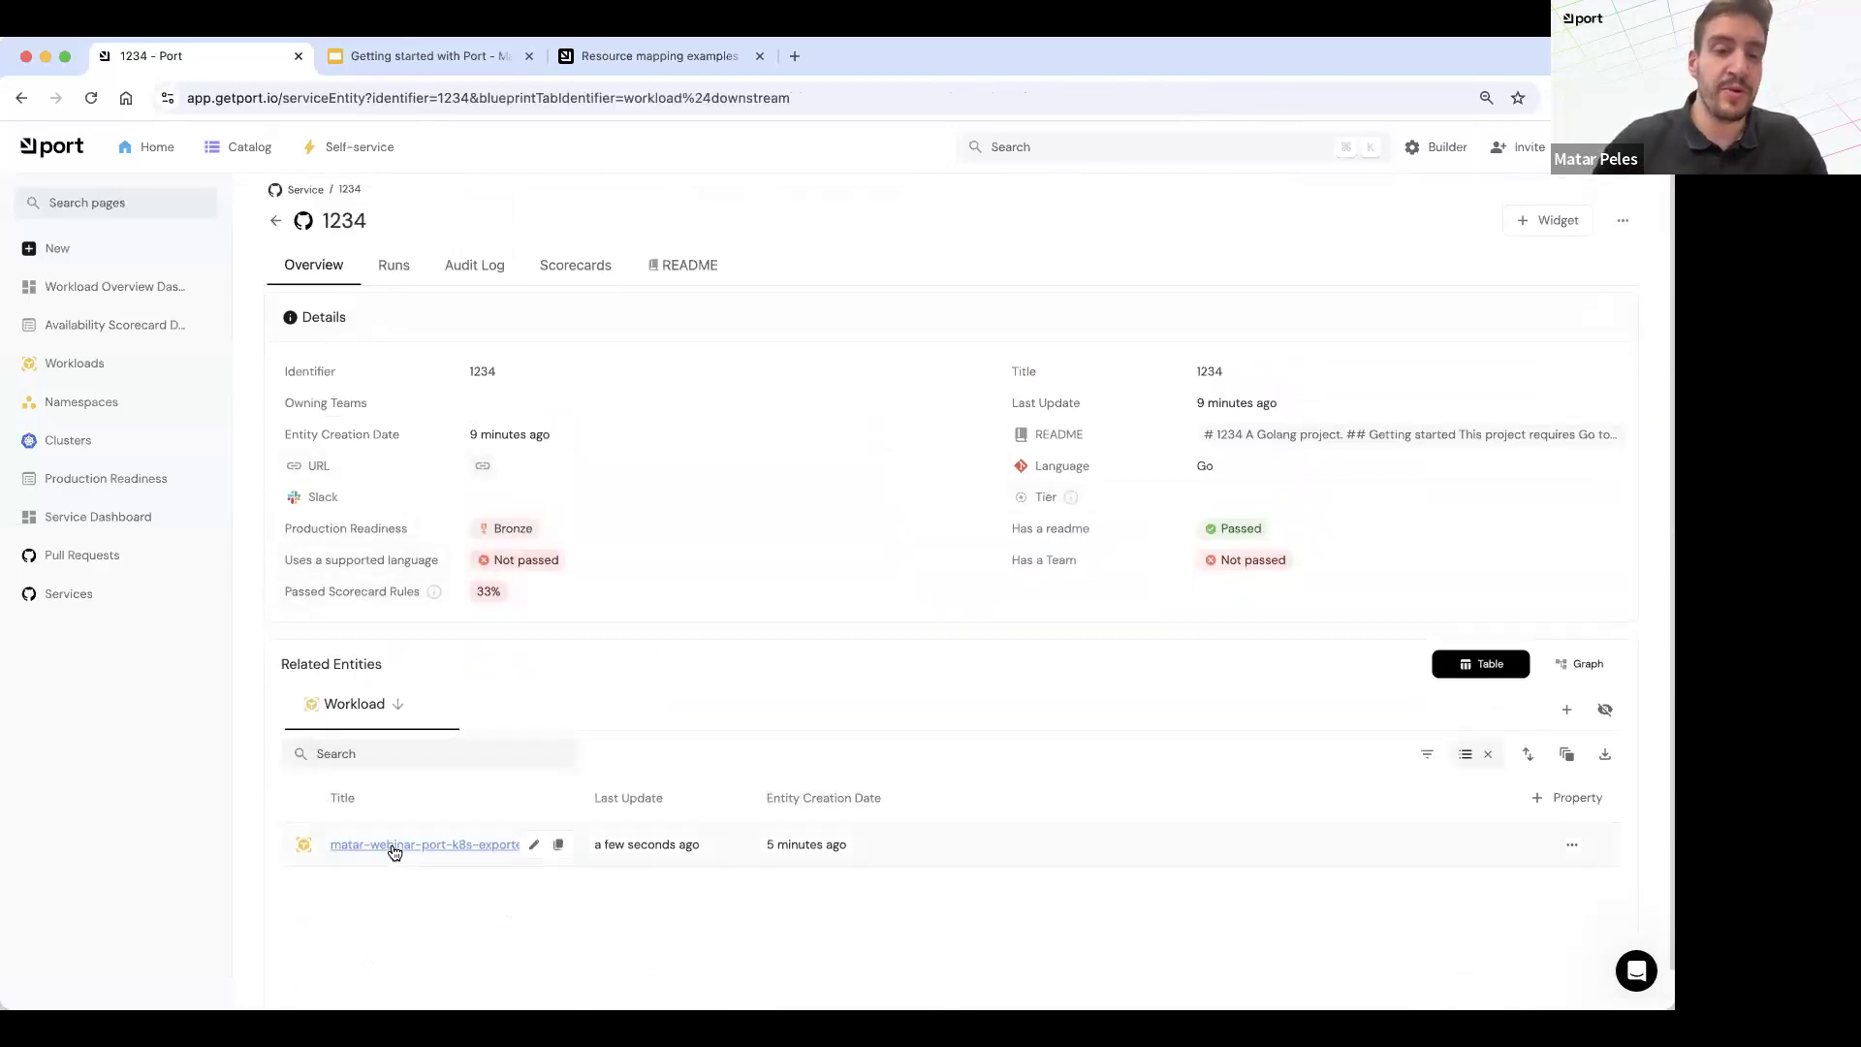
pyautogui.click(1584, 664)
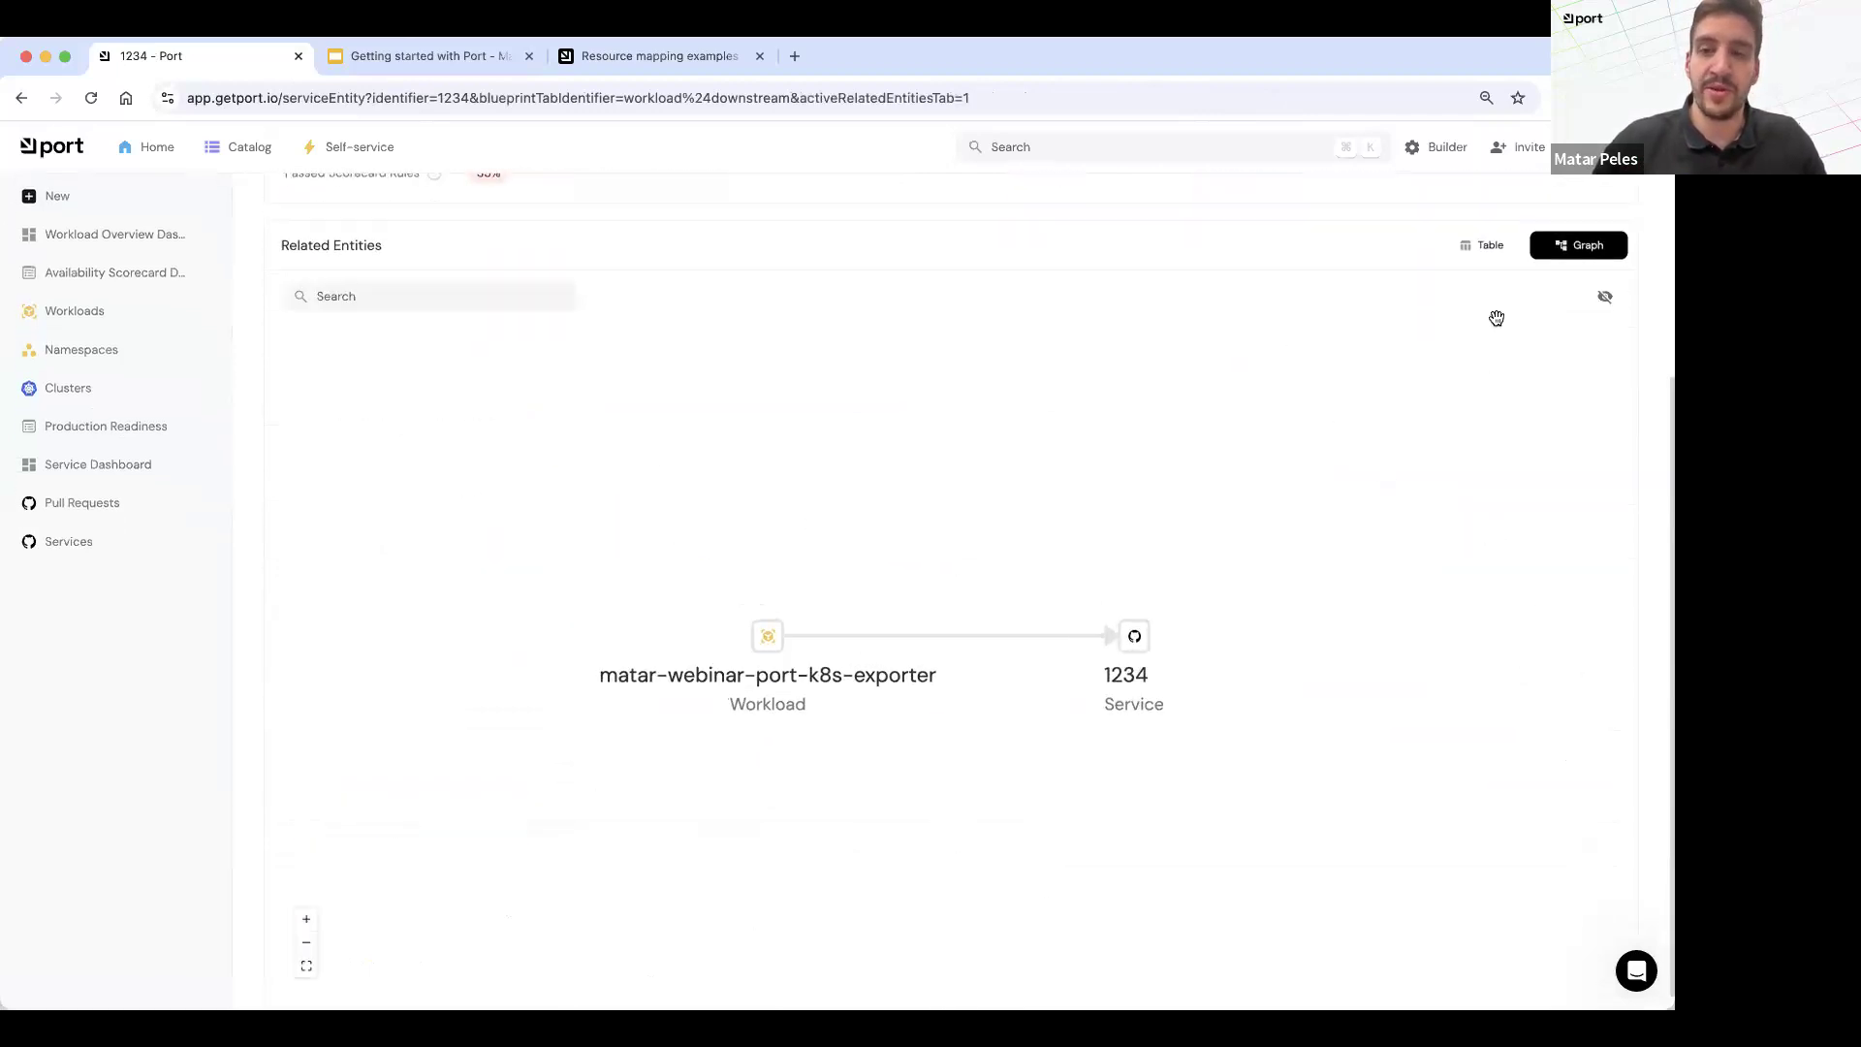
pyautogui.click(1457, 254)
pyautogui.scroll(2, 625, 485)
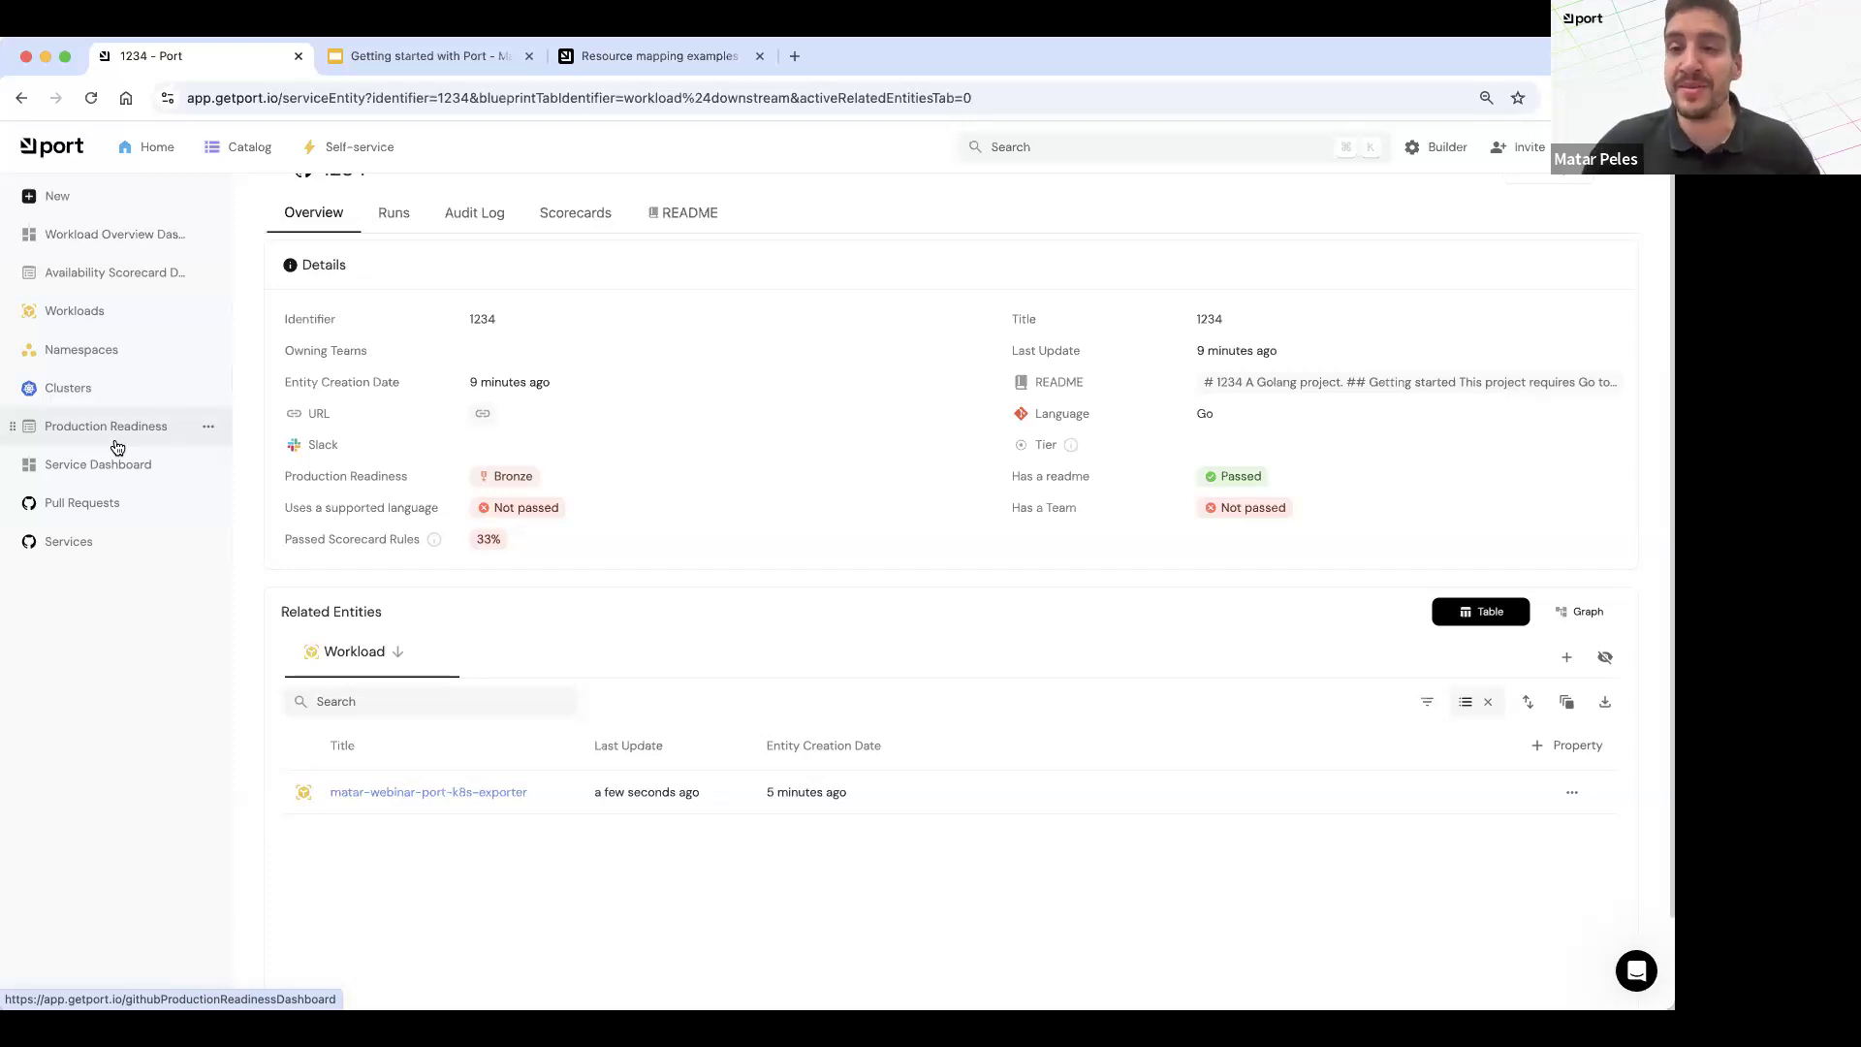
# Step: Open the Kubernetes exporter from the builder's data sources and look through its mapping configuration
pyautogui.click(1444, 146)
pyautogui.click(60, 244)
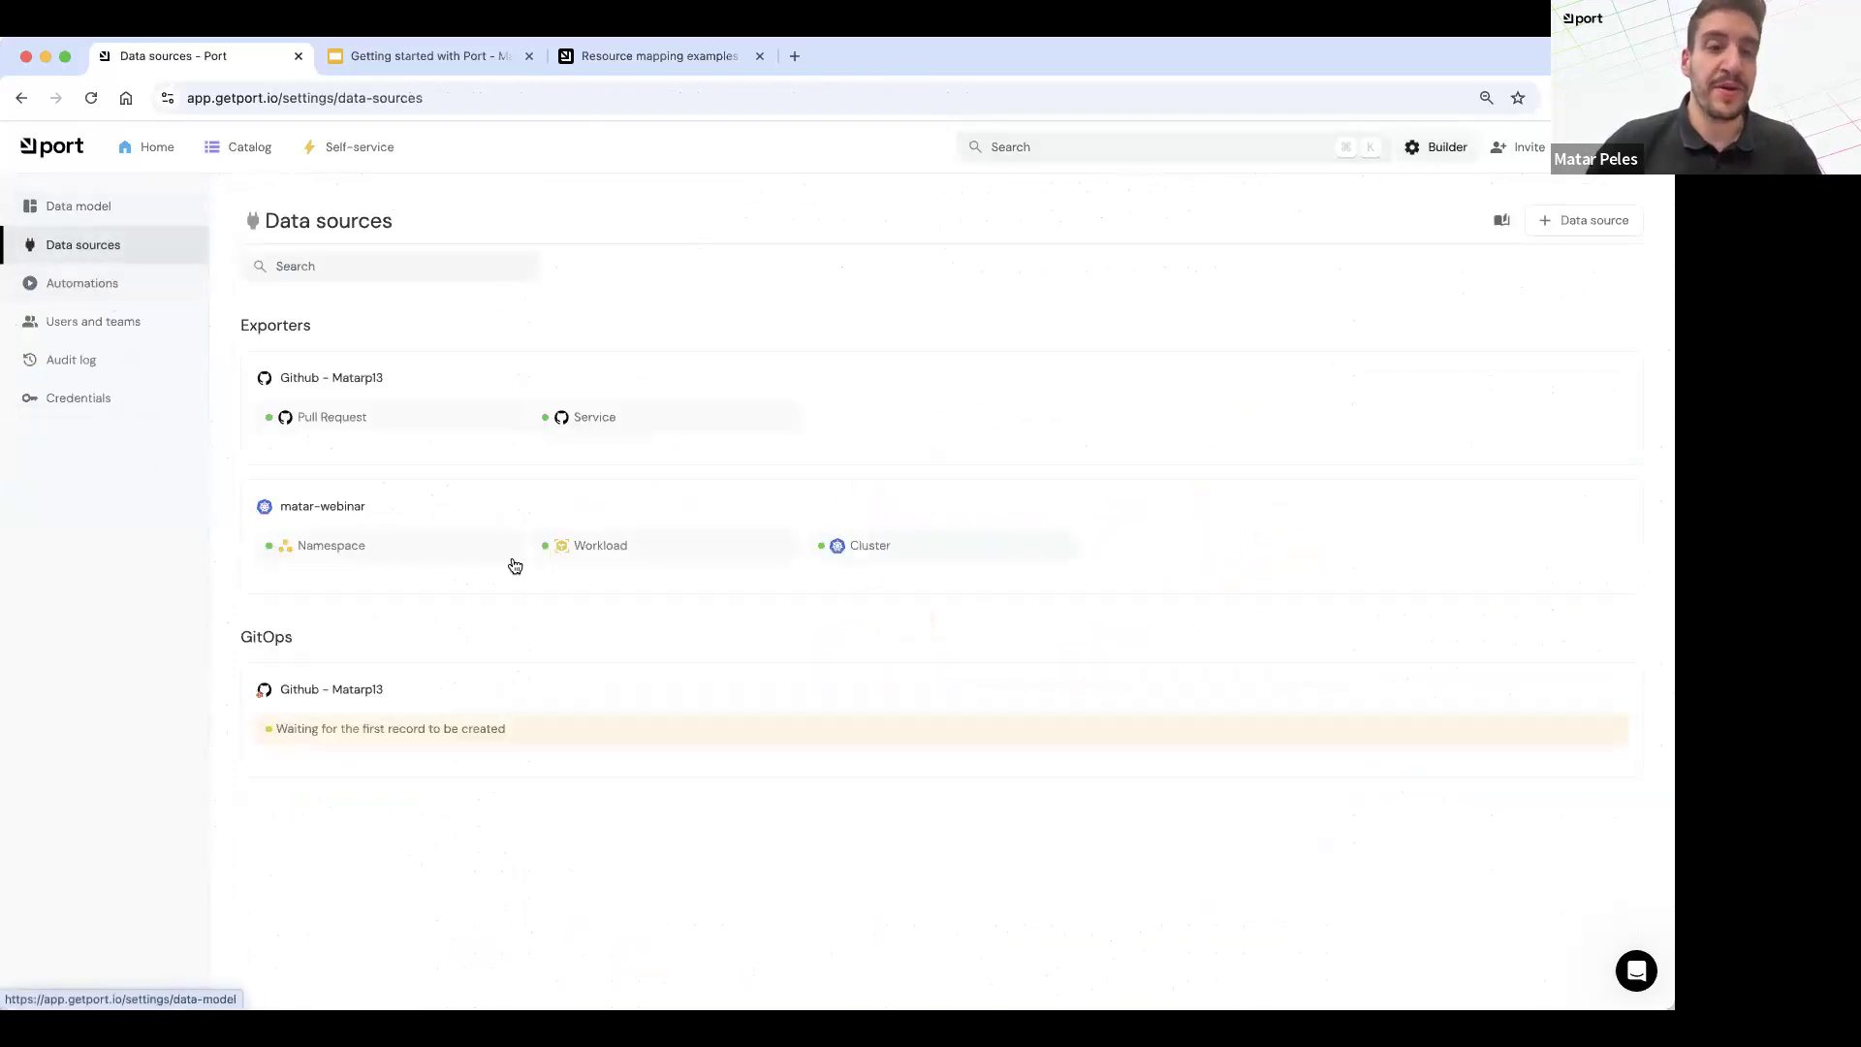
pyautogui.click(475, 506)
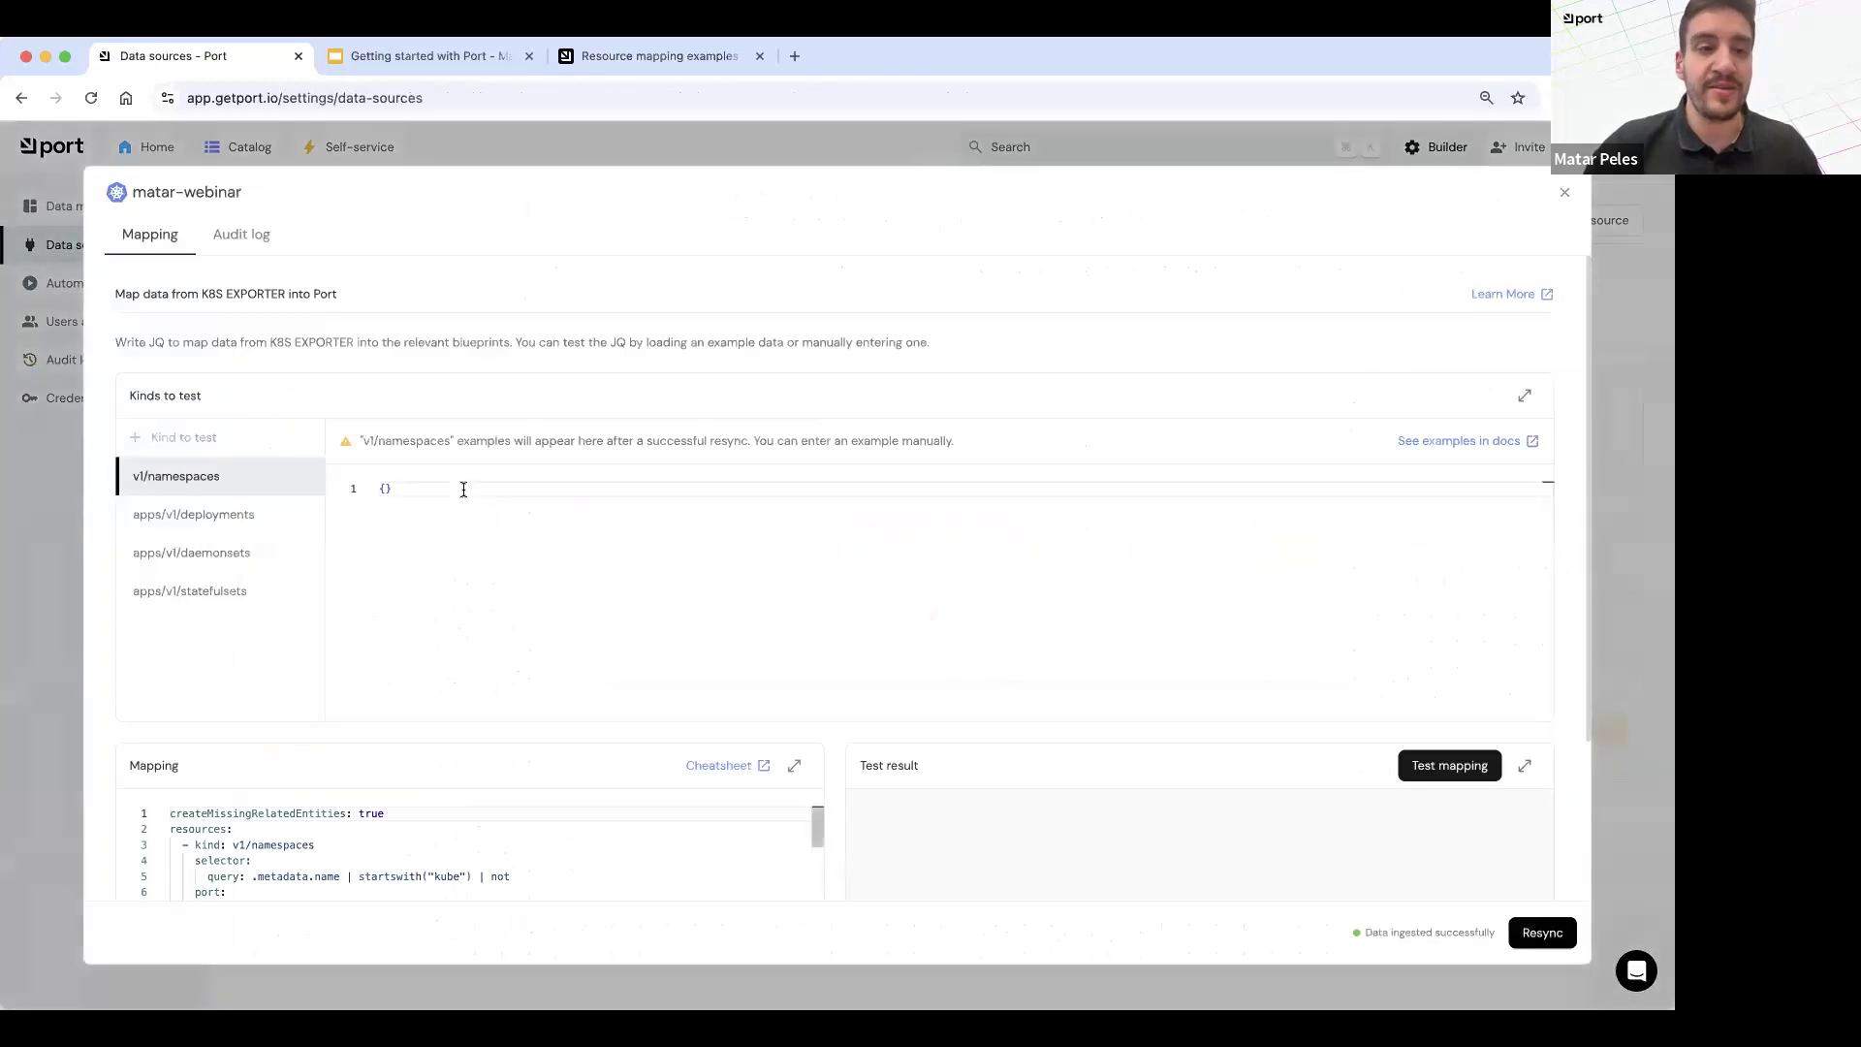
pyautogui.scroll(-1, 434, 427)
pyautogui.scroll(-5, 434, 427)
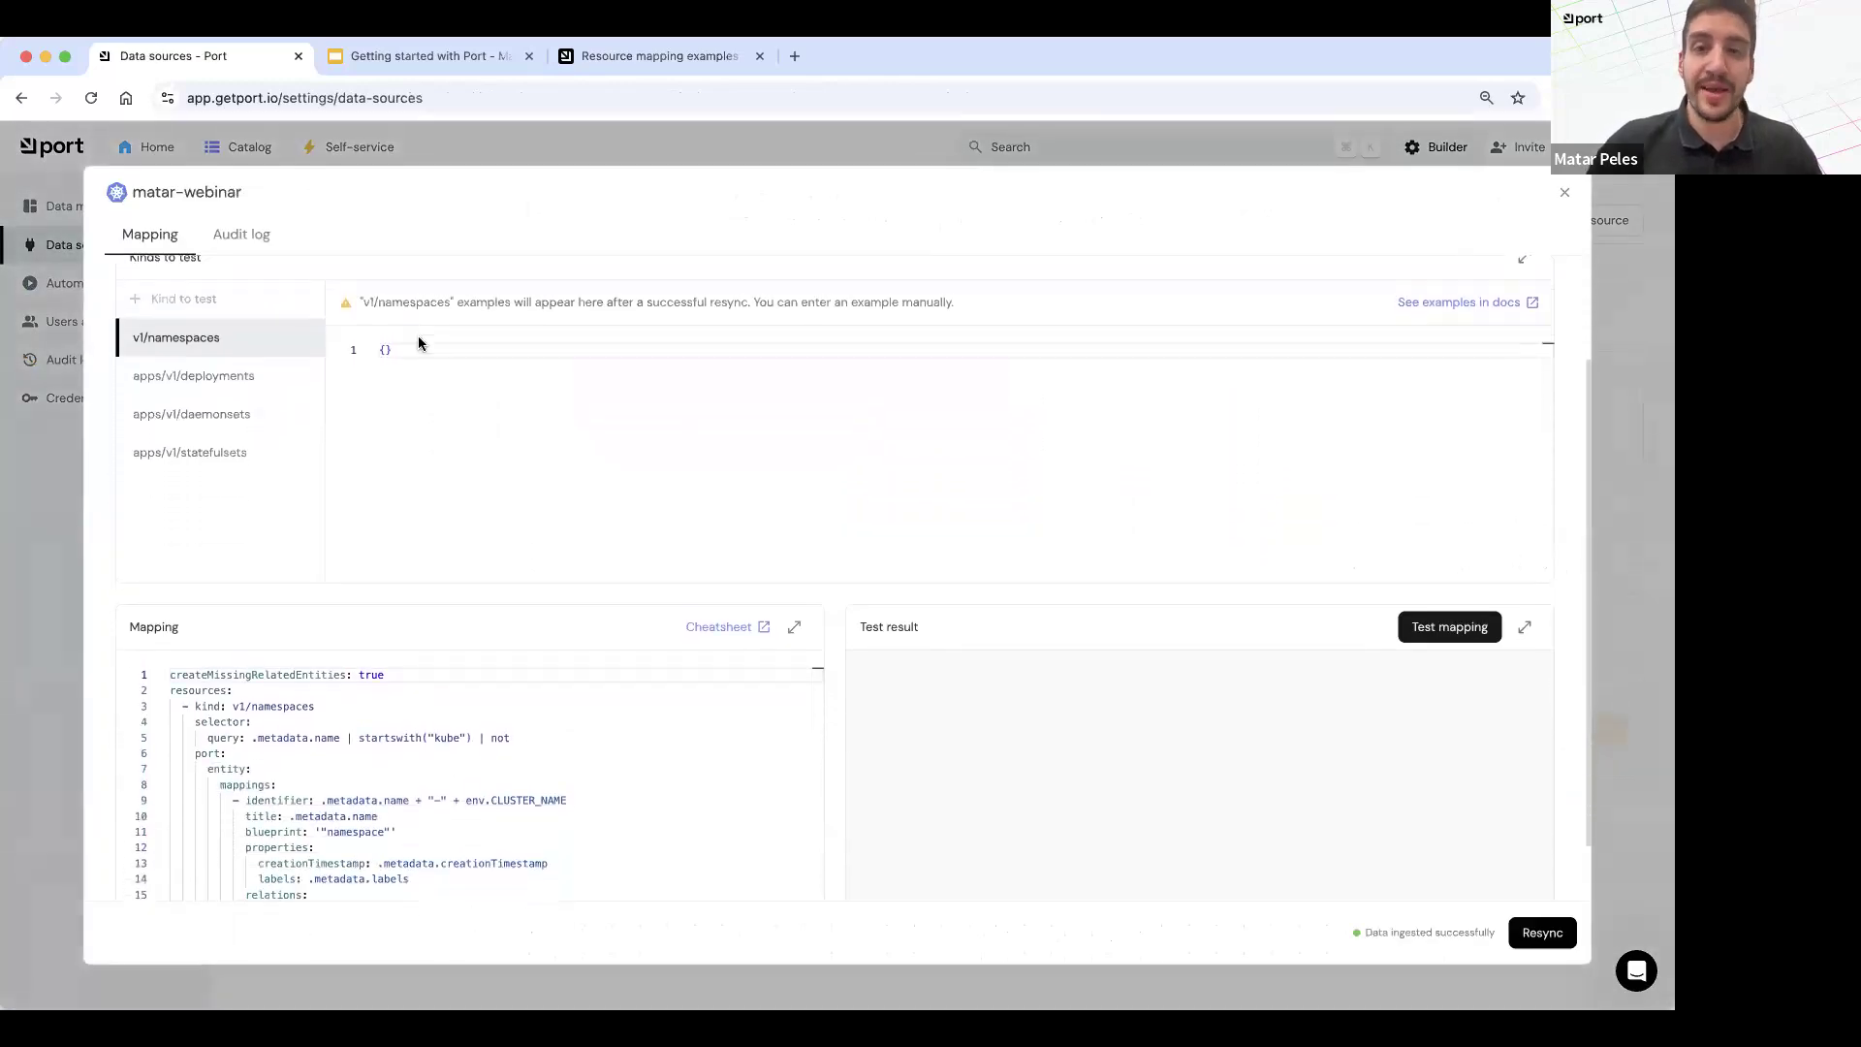
pyautogui.scroll(-3, 340, 676)
pyautogui.scroll(5, 339, 676)
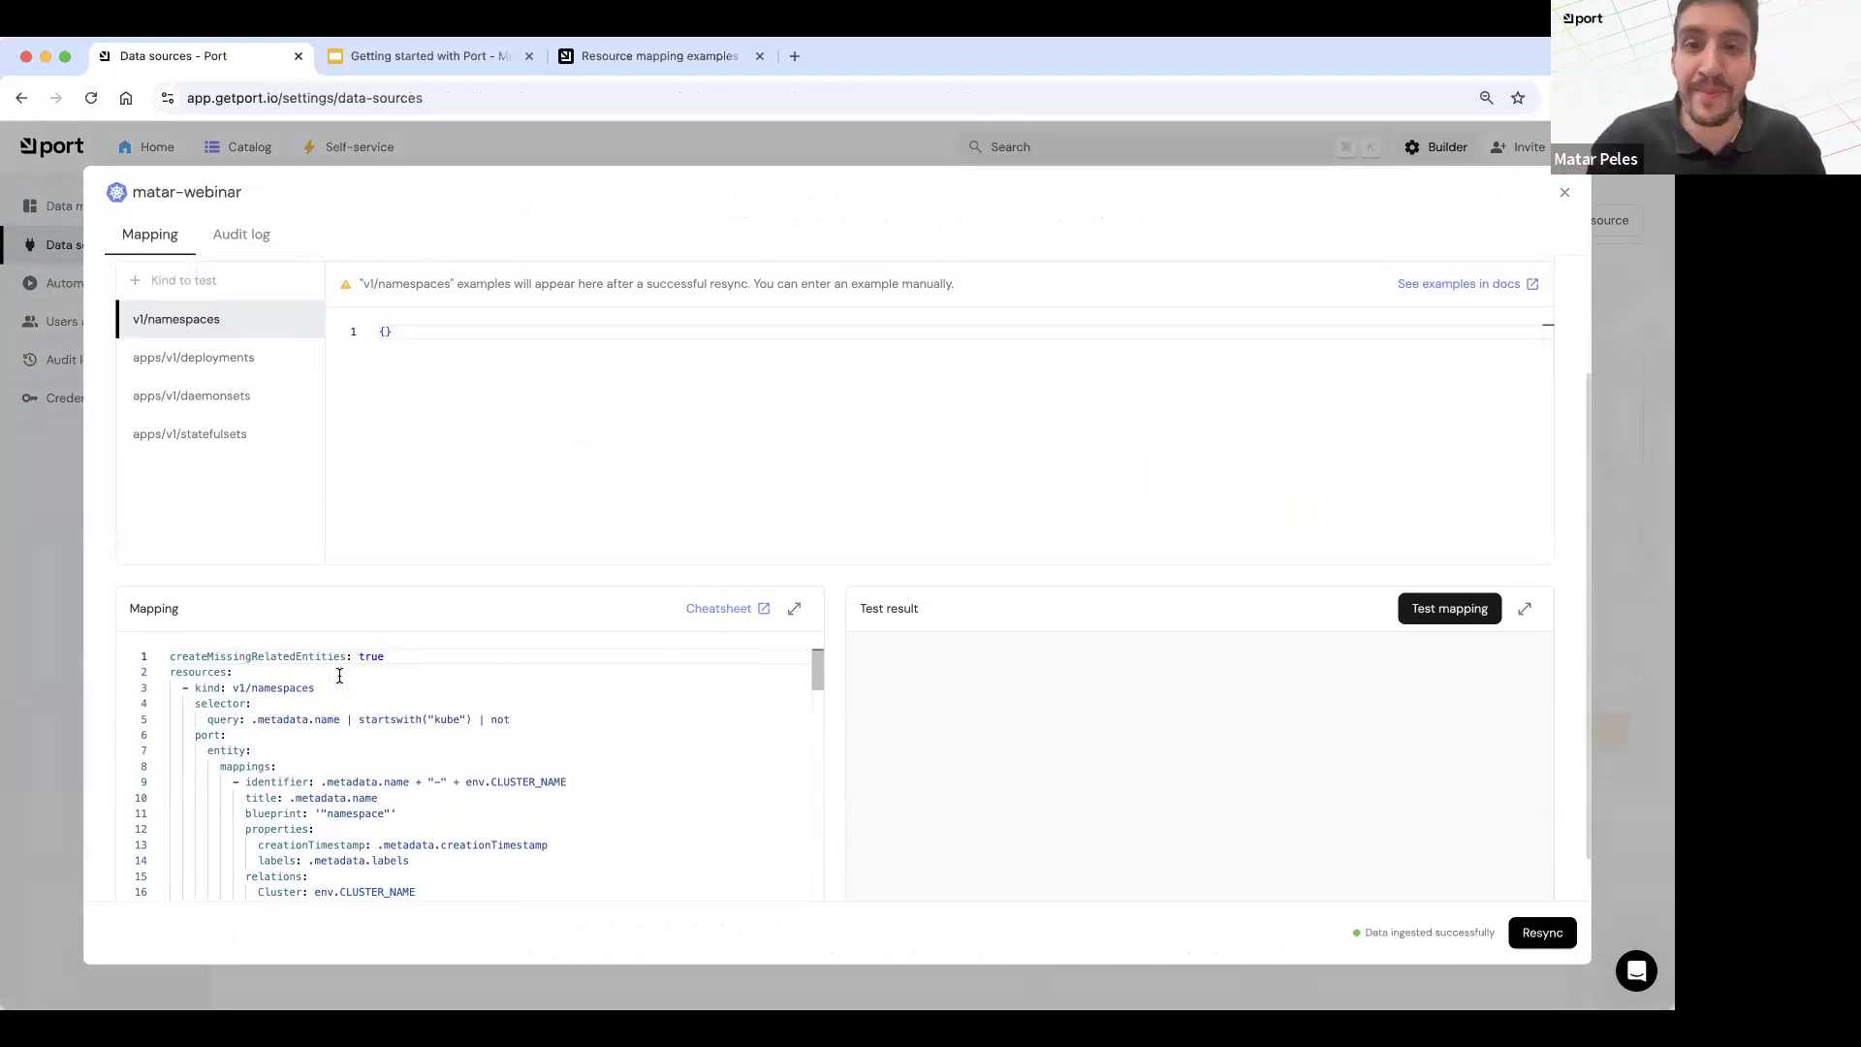
pyautogui.scroll(-3, 340, 676)
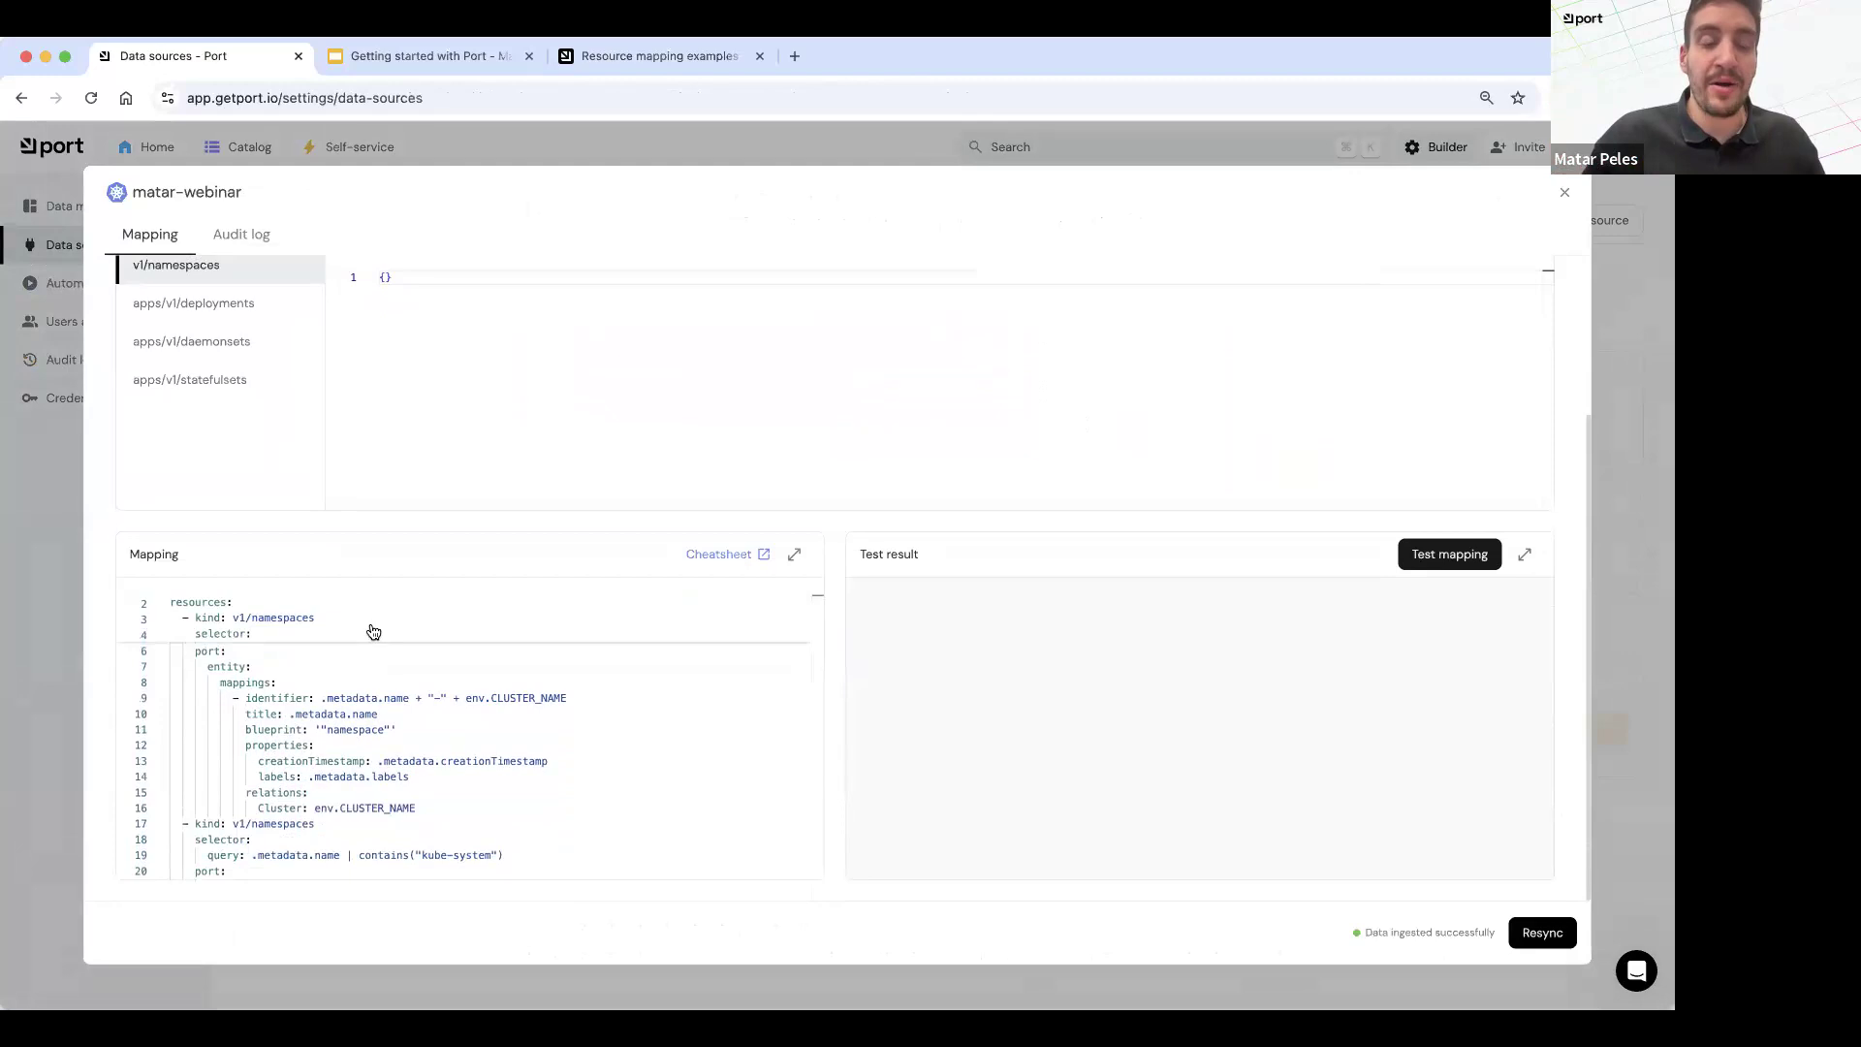
pyautogui.scroll(1, 395, 751)
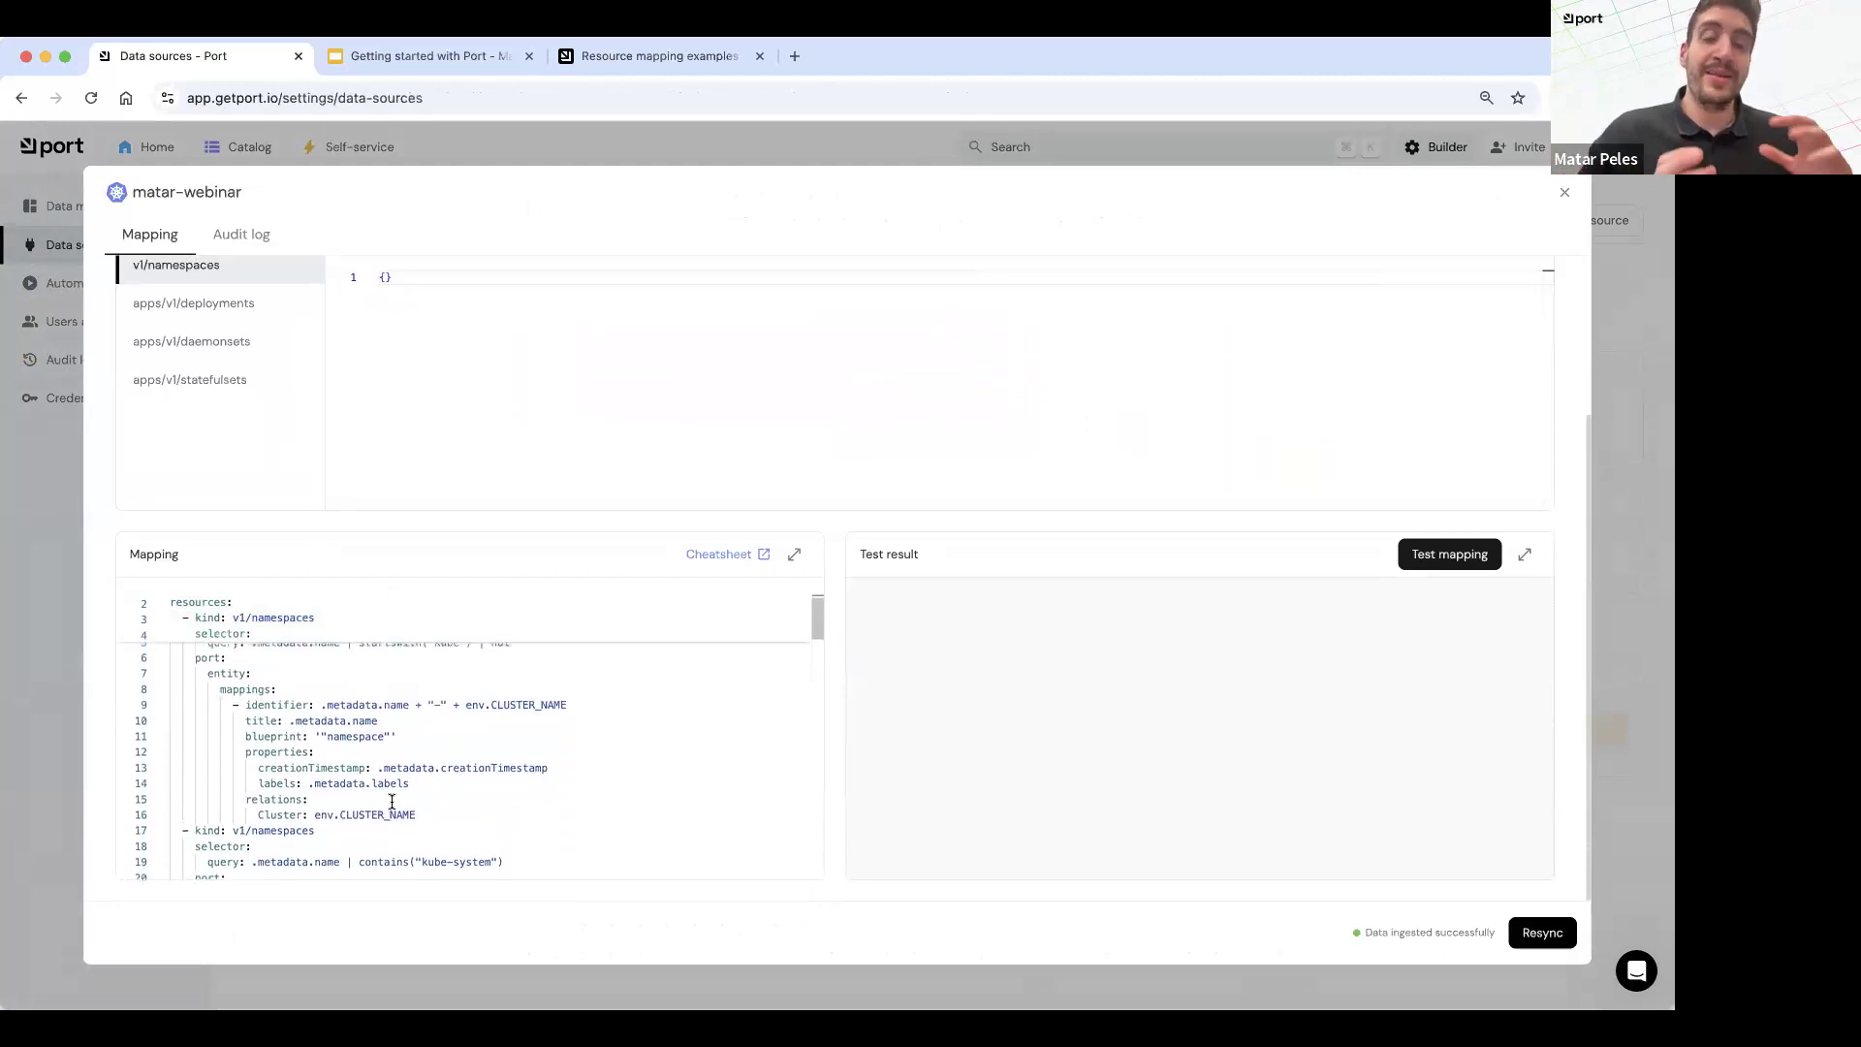
pyautogui.scroll(1, 392, 800)
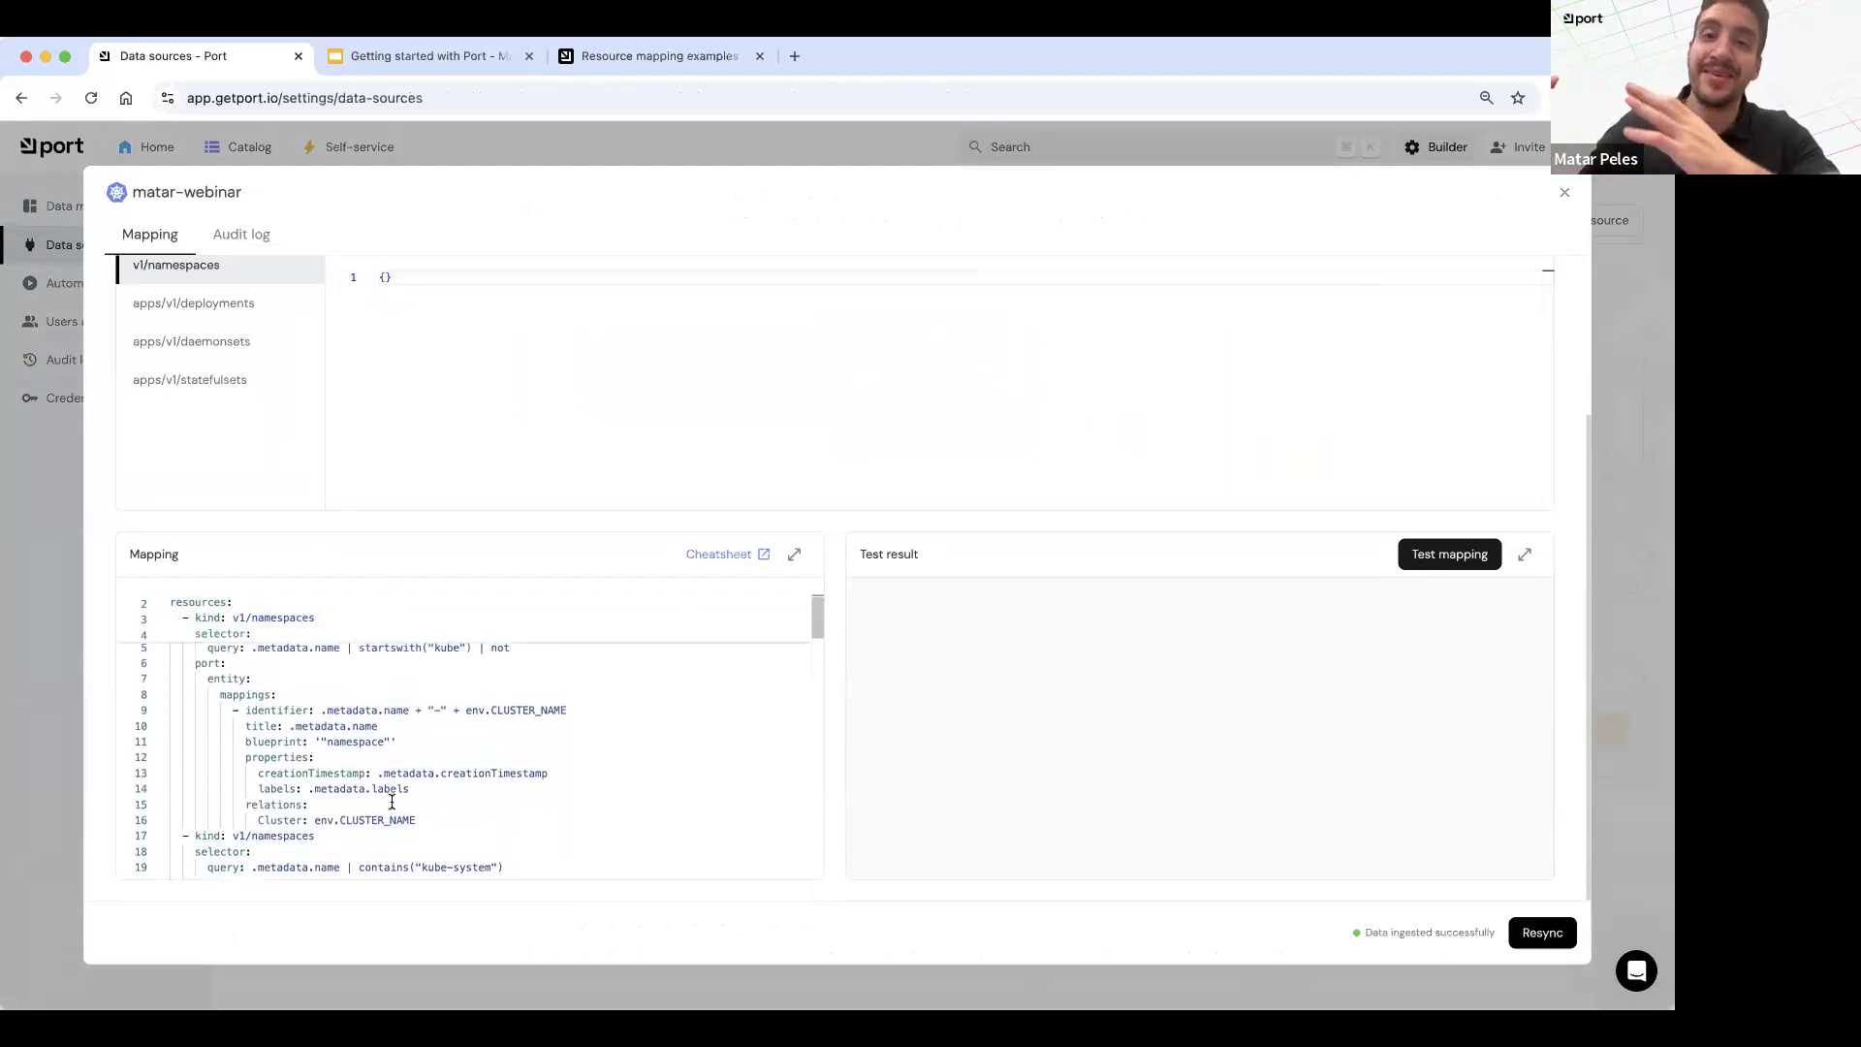
pyautogui.scroll(1, 374, 761)
# Step: Expand the mapping editor and examine the apps/v1/deployments block, including its relations to Namespace
pyautogui.click(794, 553)
pyautogui.scroll(-1, 477, 334)
pyautogui.scroll(1, 290, 330)
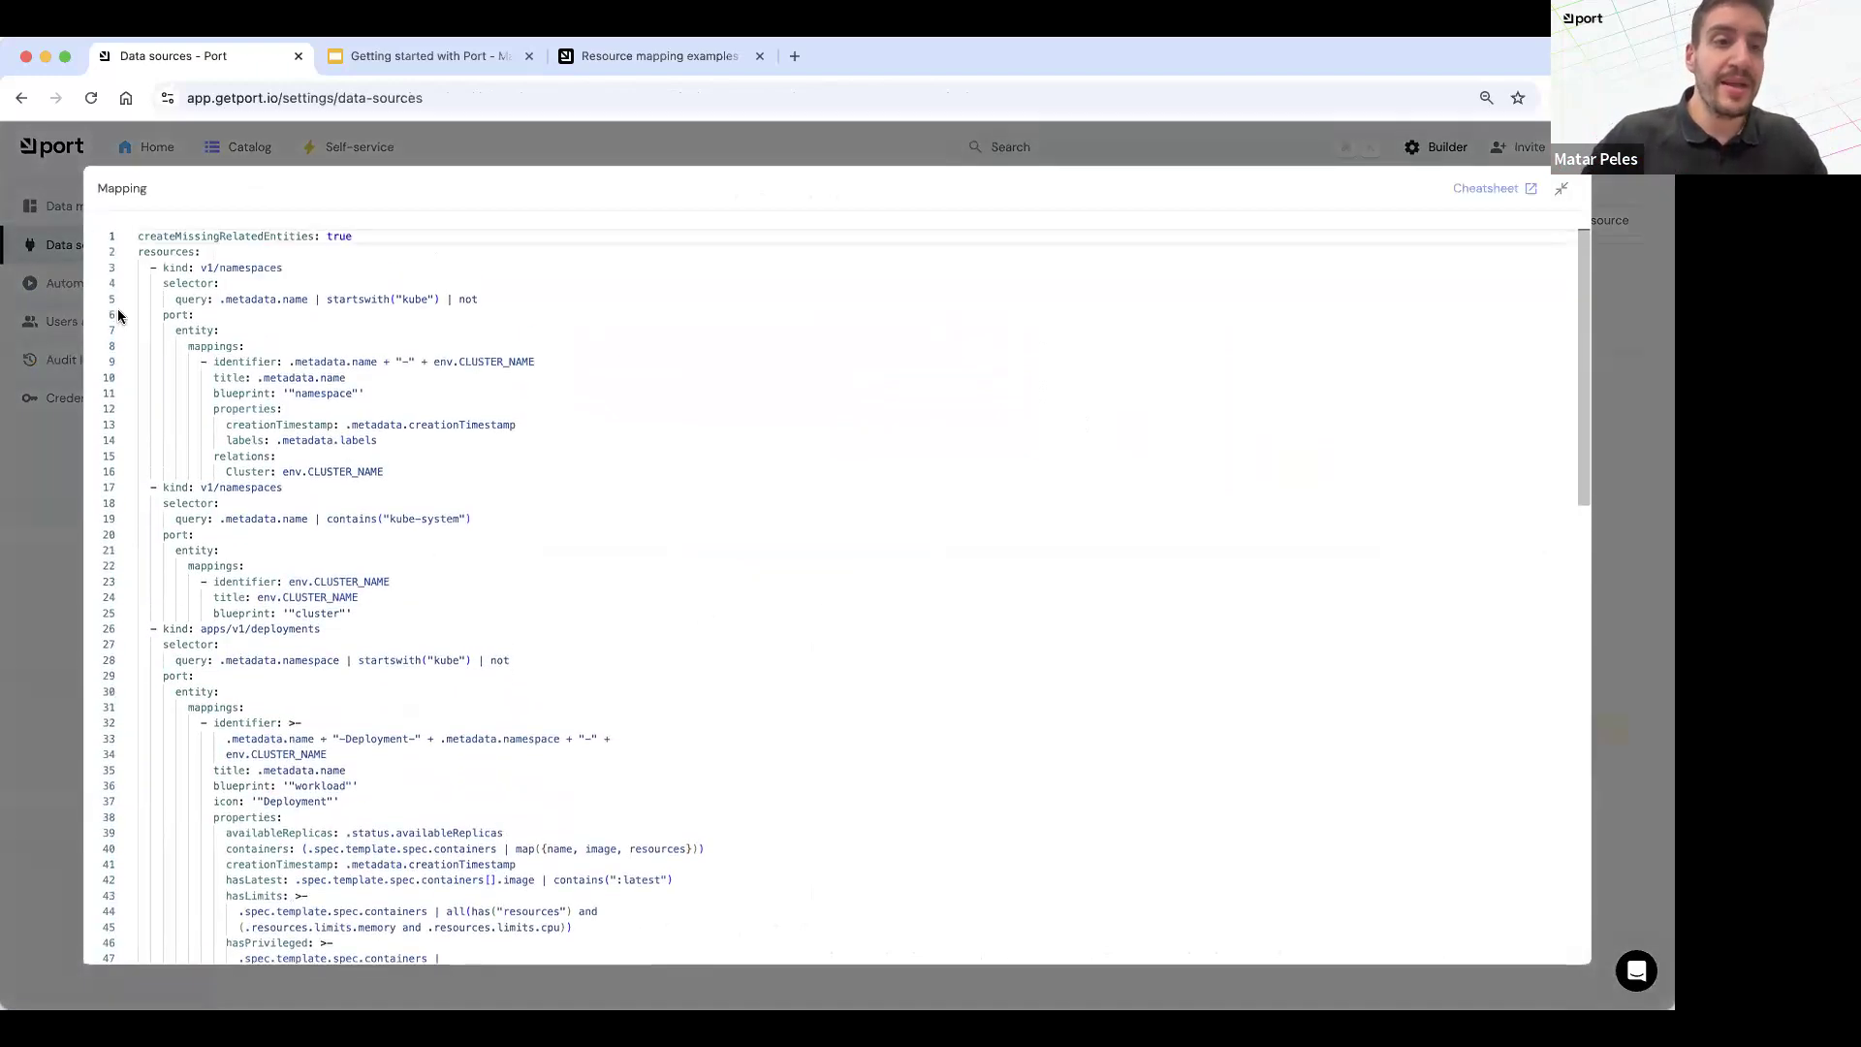
pyautogui.click(200, 254)
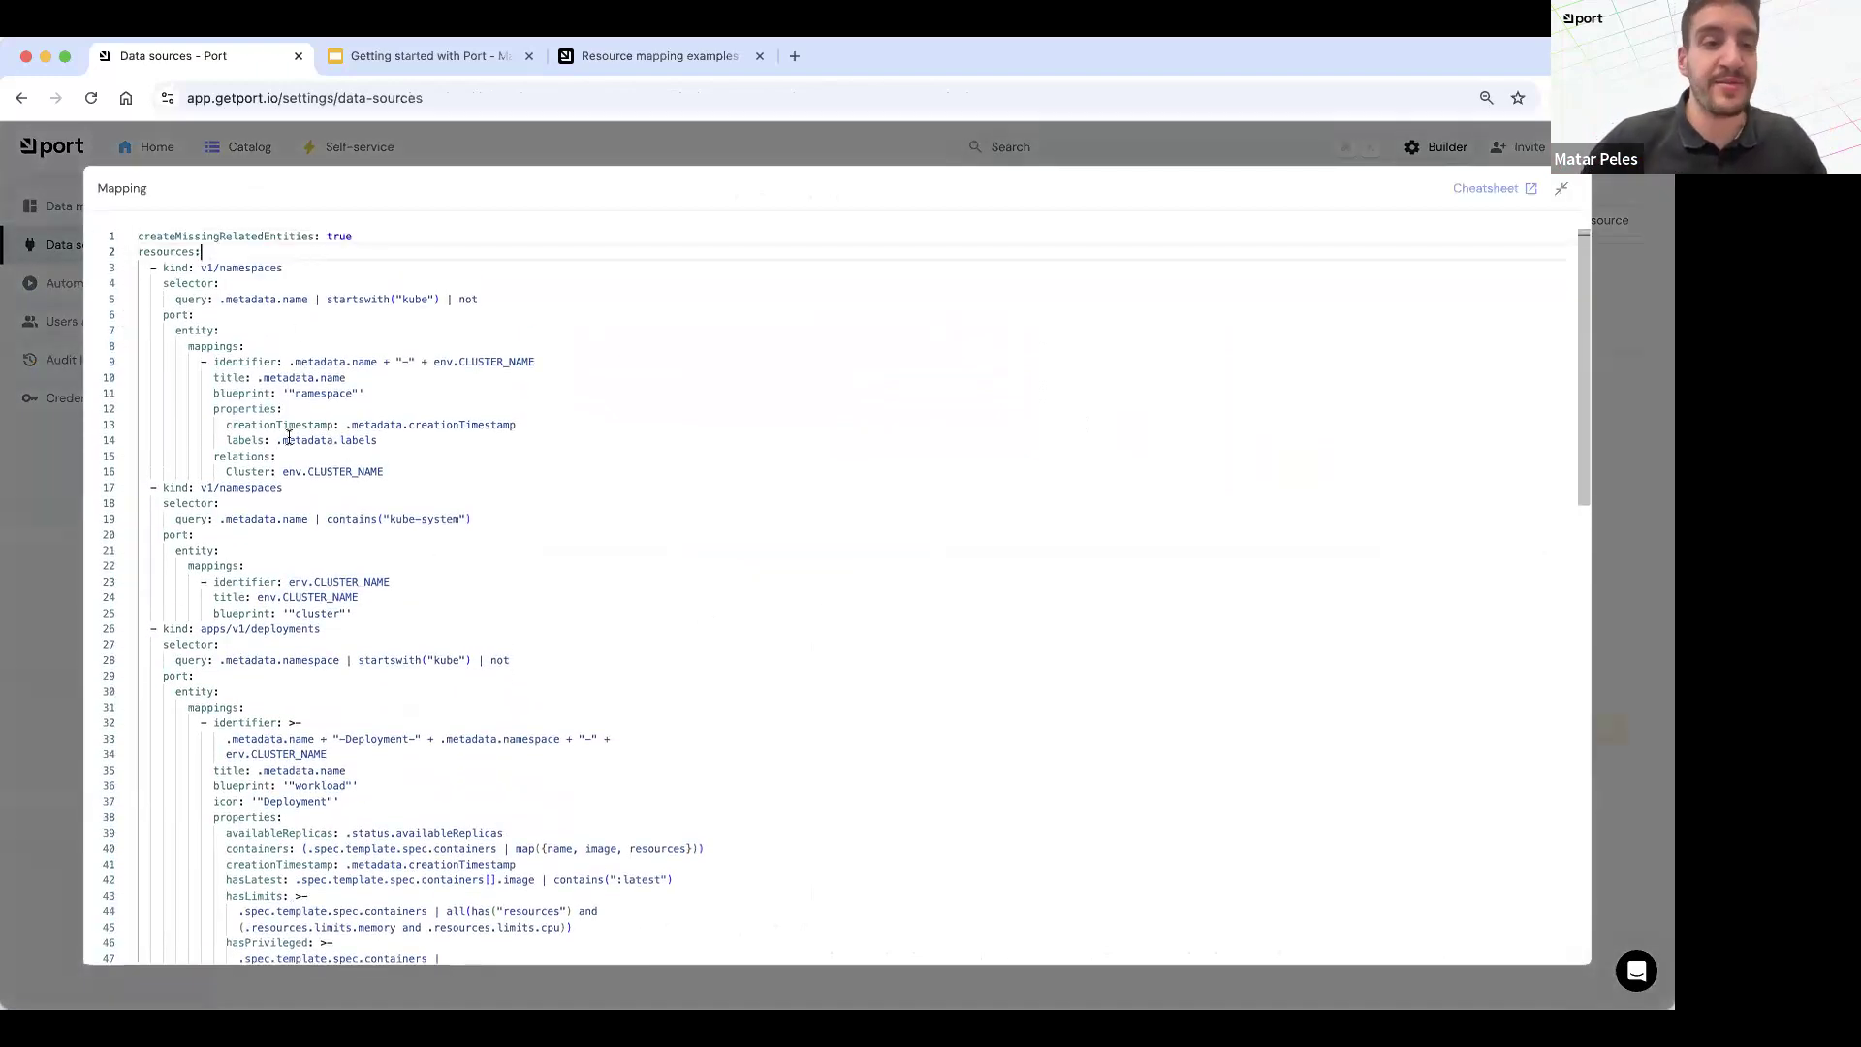
pyautogui.scroll(-3, 228, 490)
pyautogui.moveTo(248, 453); pyautogui.dragTo(316, 469)
pyautogui.click(316, 469)
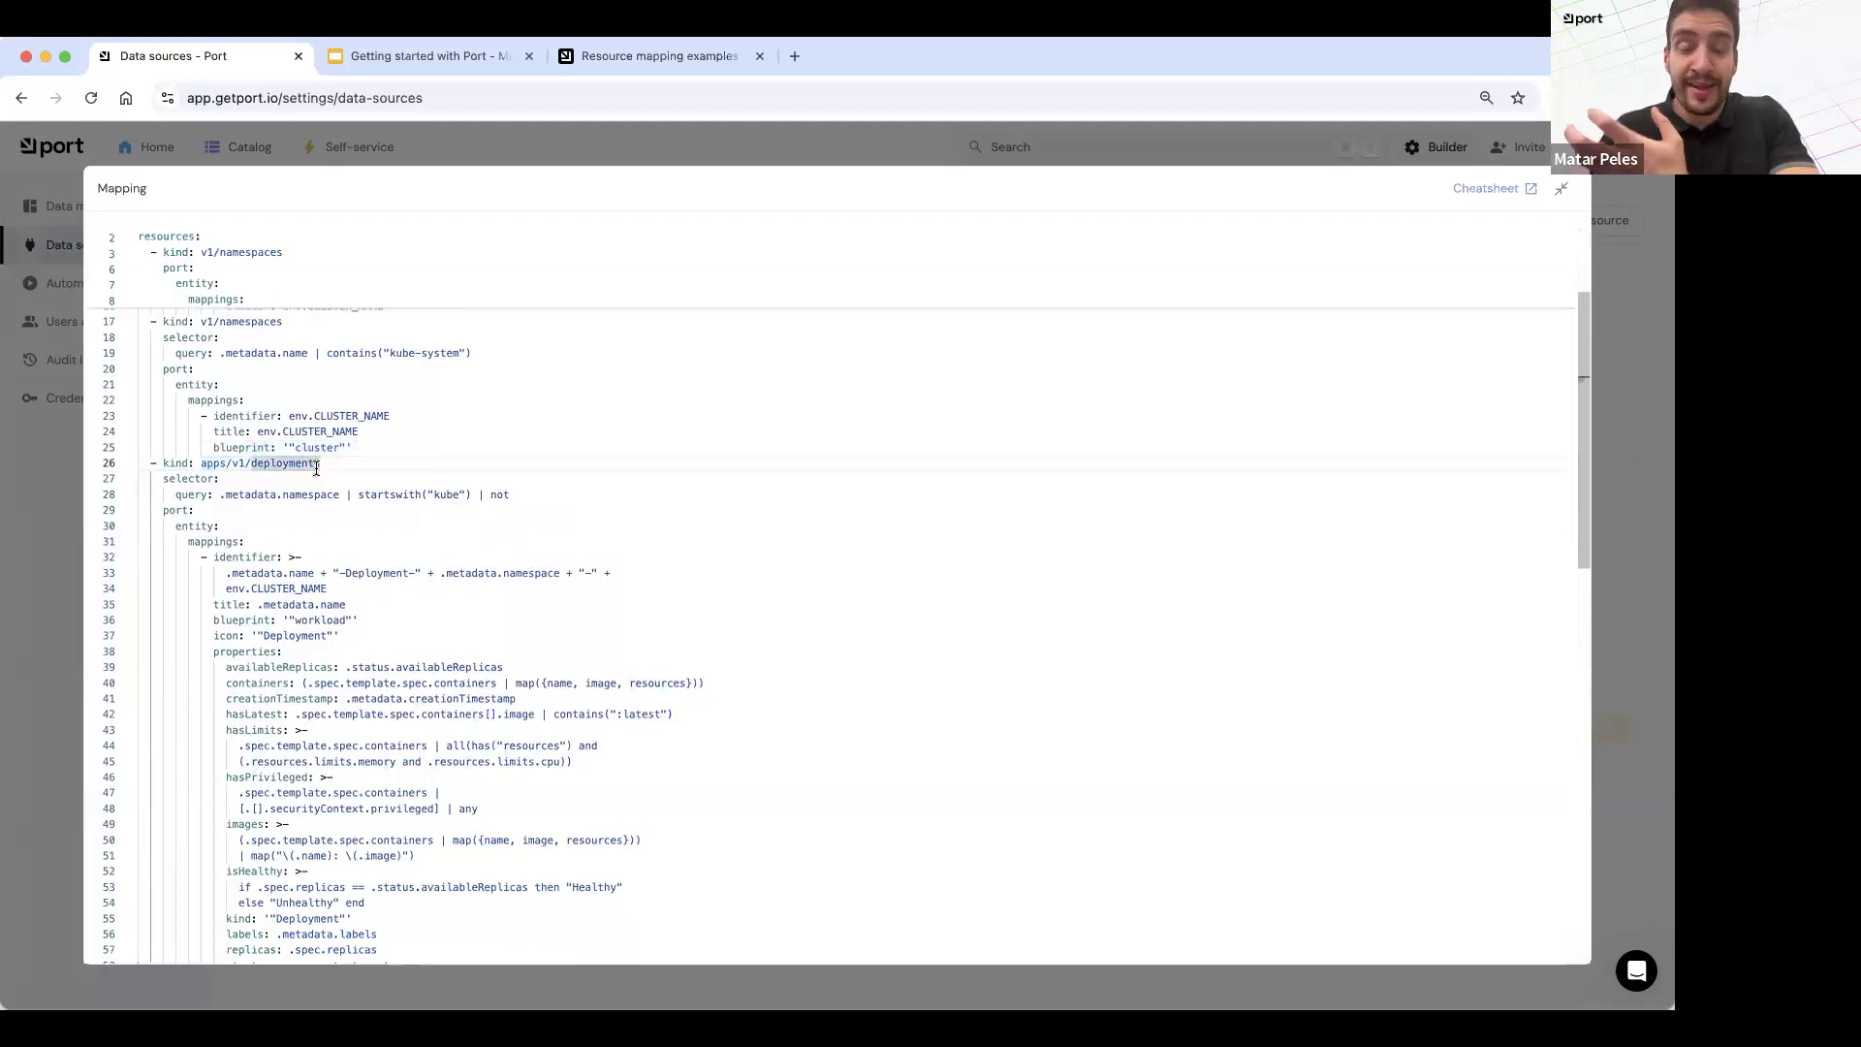
pyautogui.scroll(1, 316, 468)
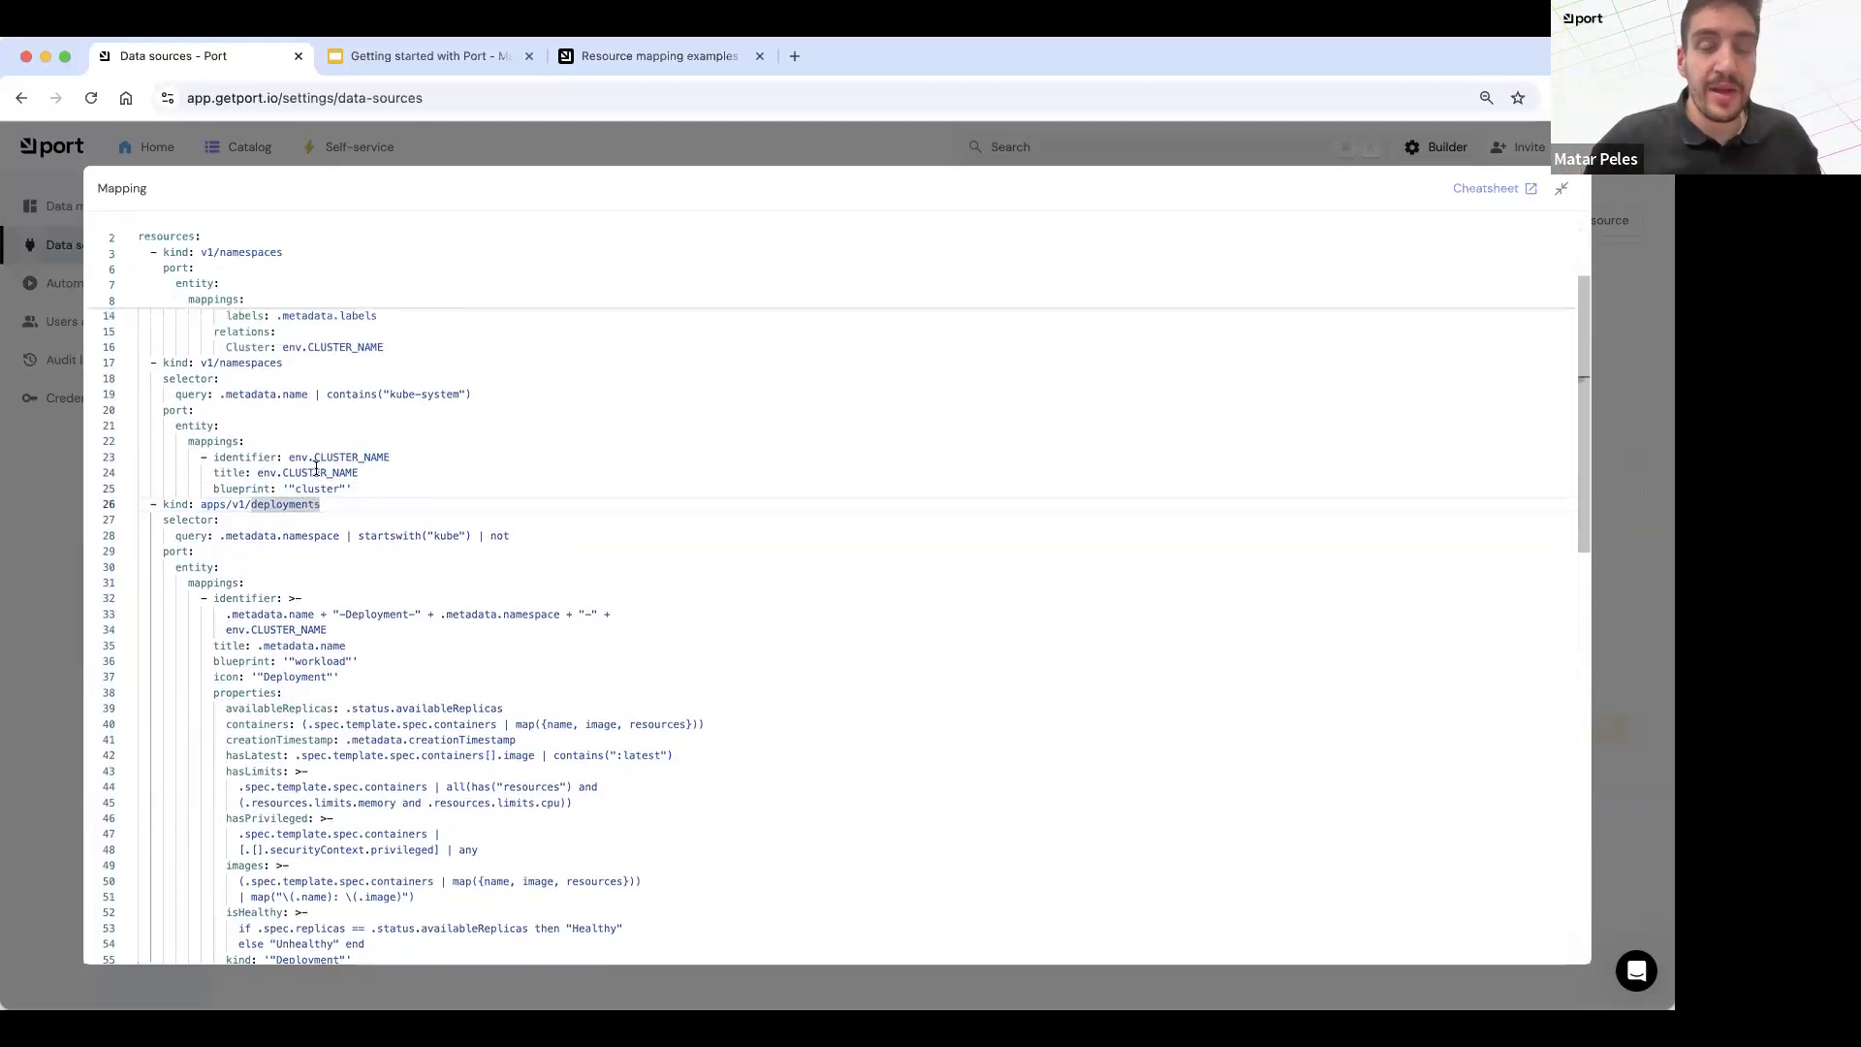
pyautogui.scroll(-8, 316, 468)
pyautogui.click(272, 586)
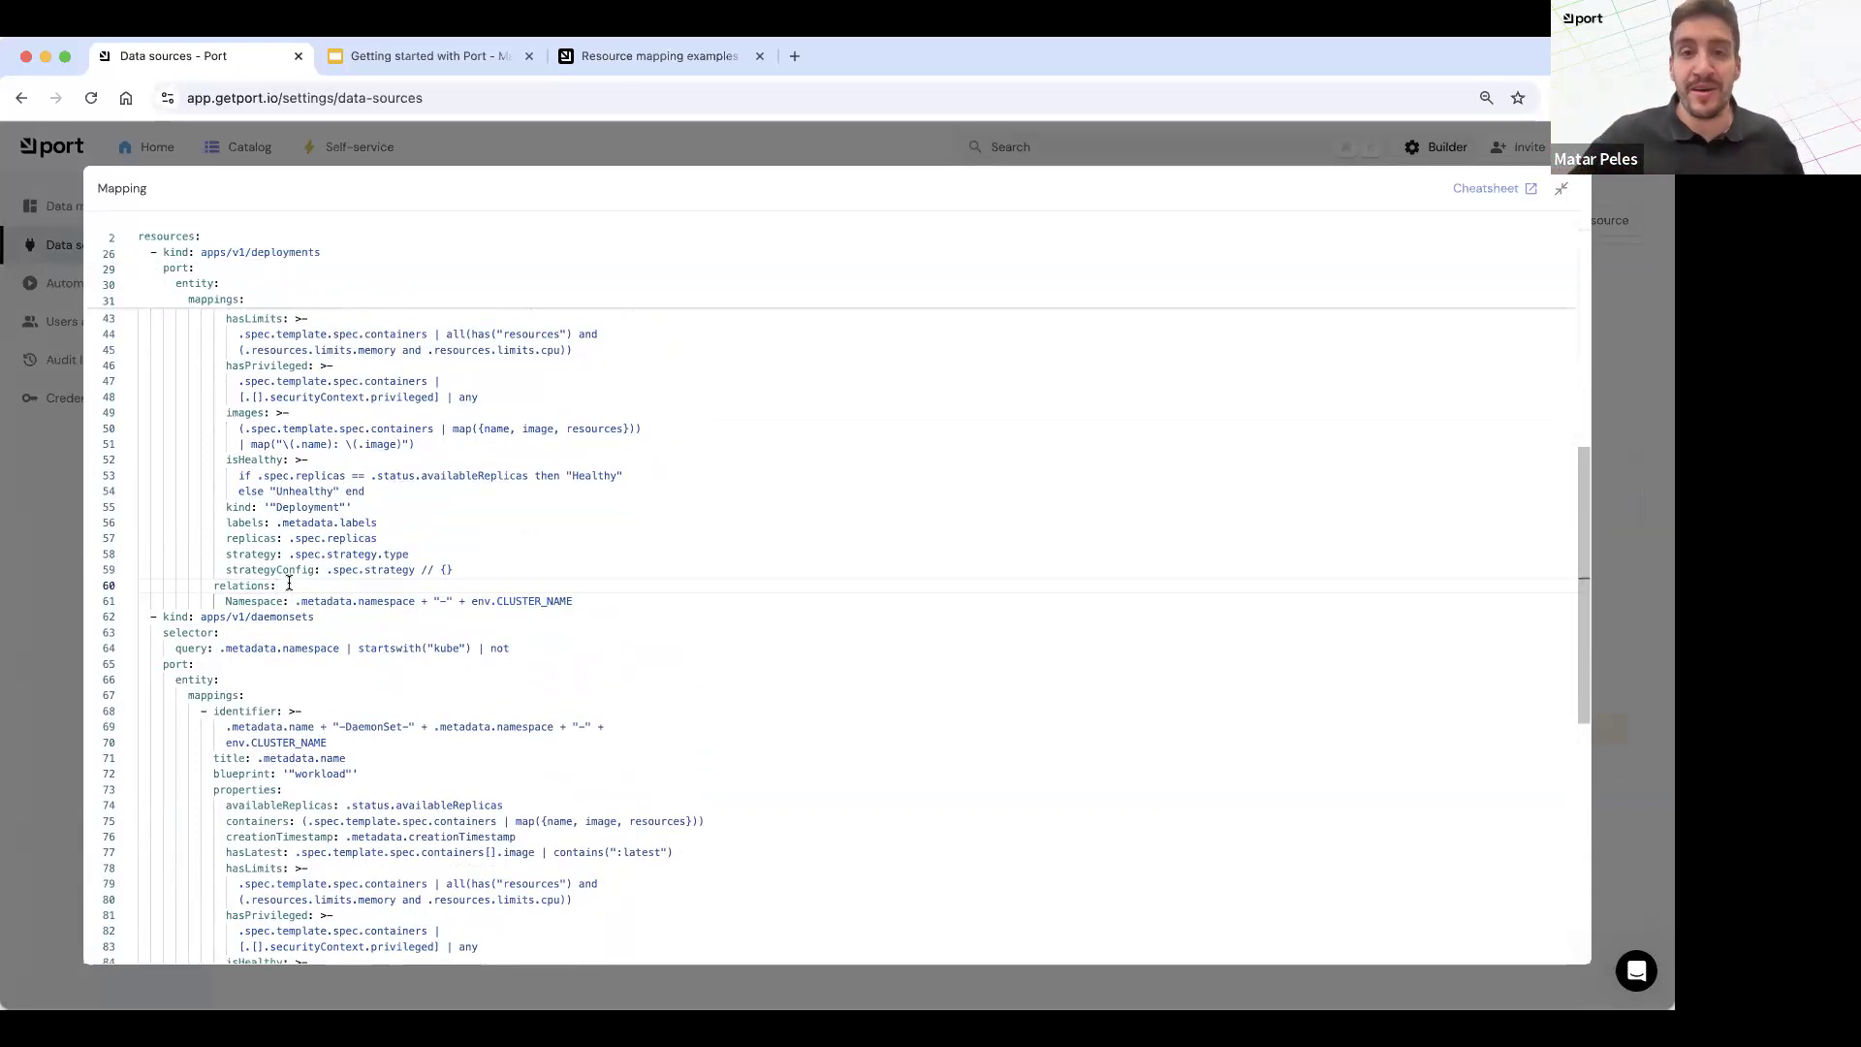
pyautogui.click(587, 601)
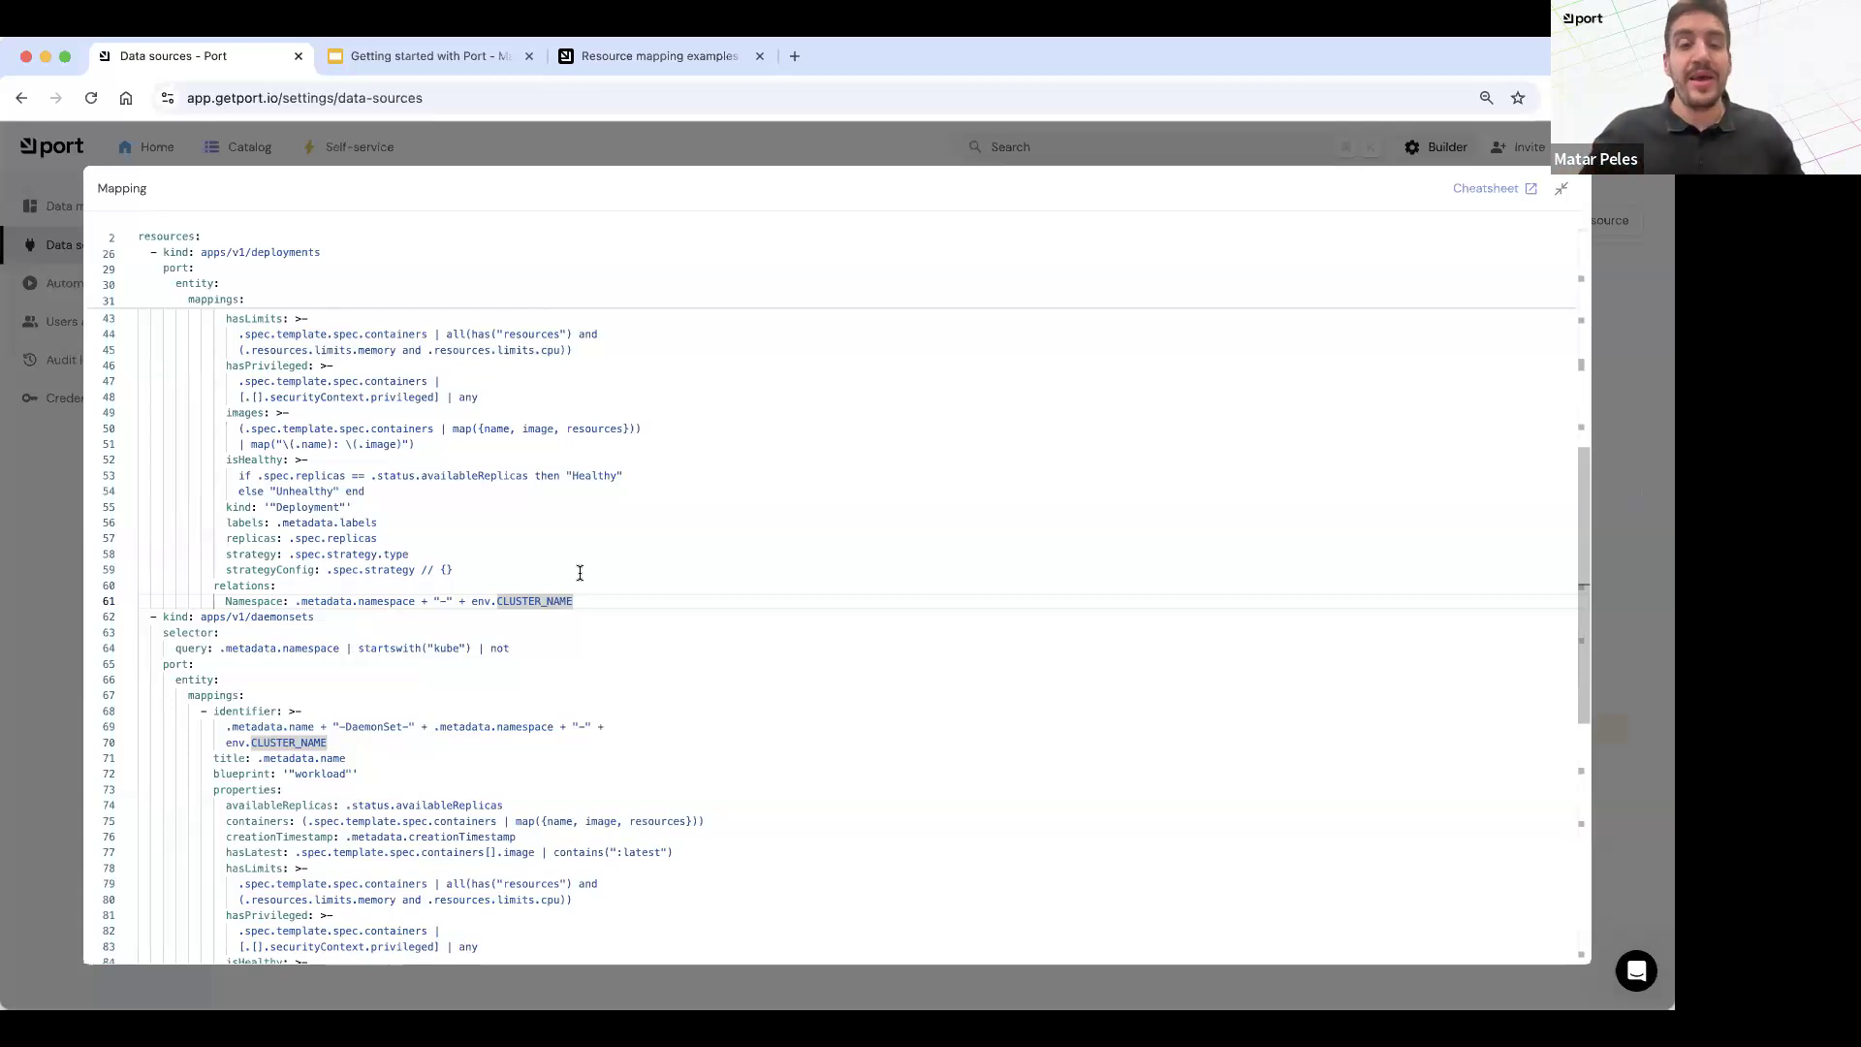
pyautogui.scroll(7, 580, 573)
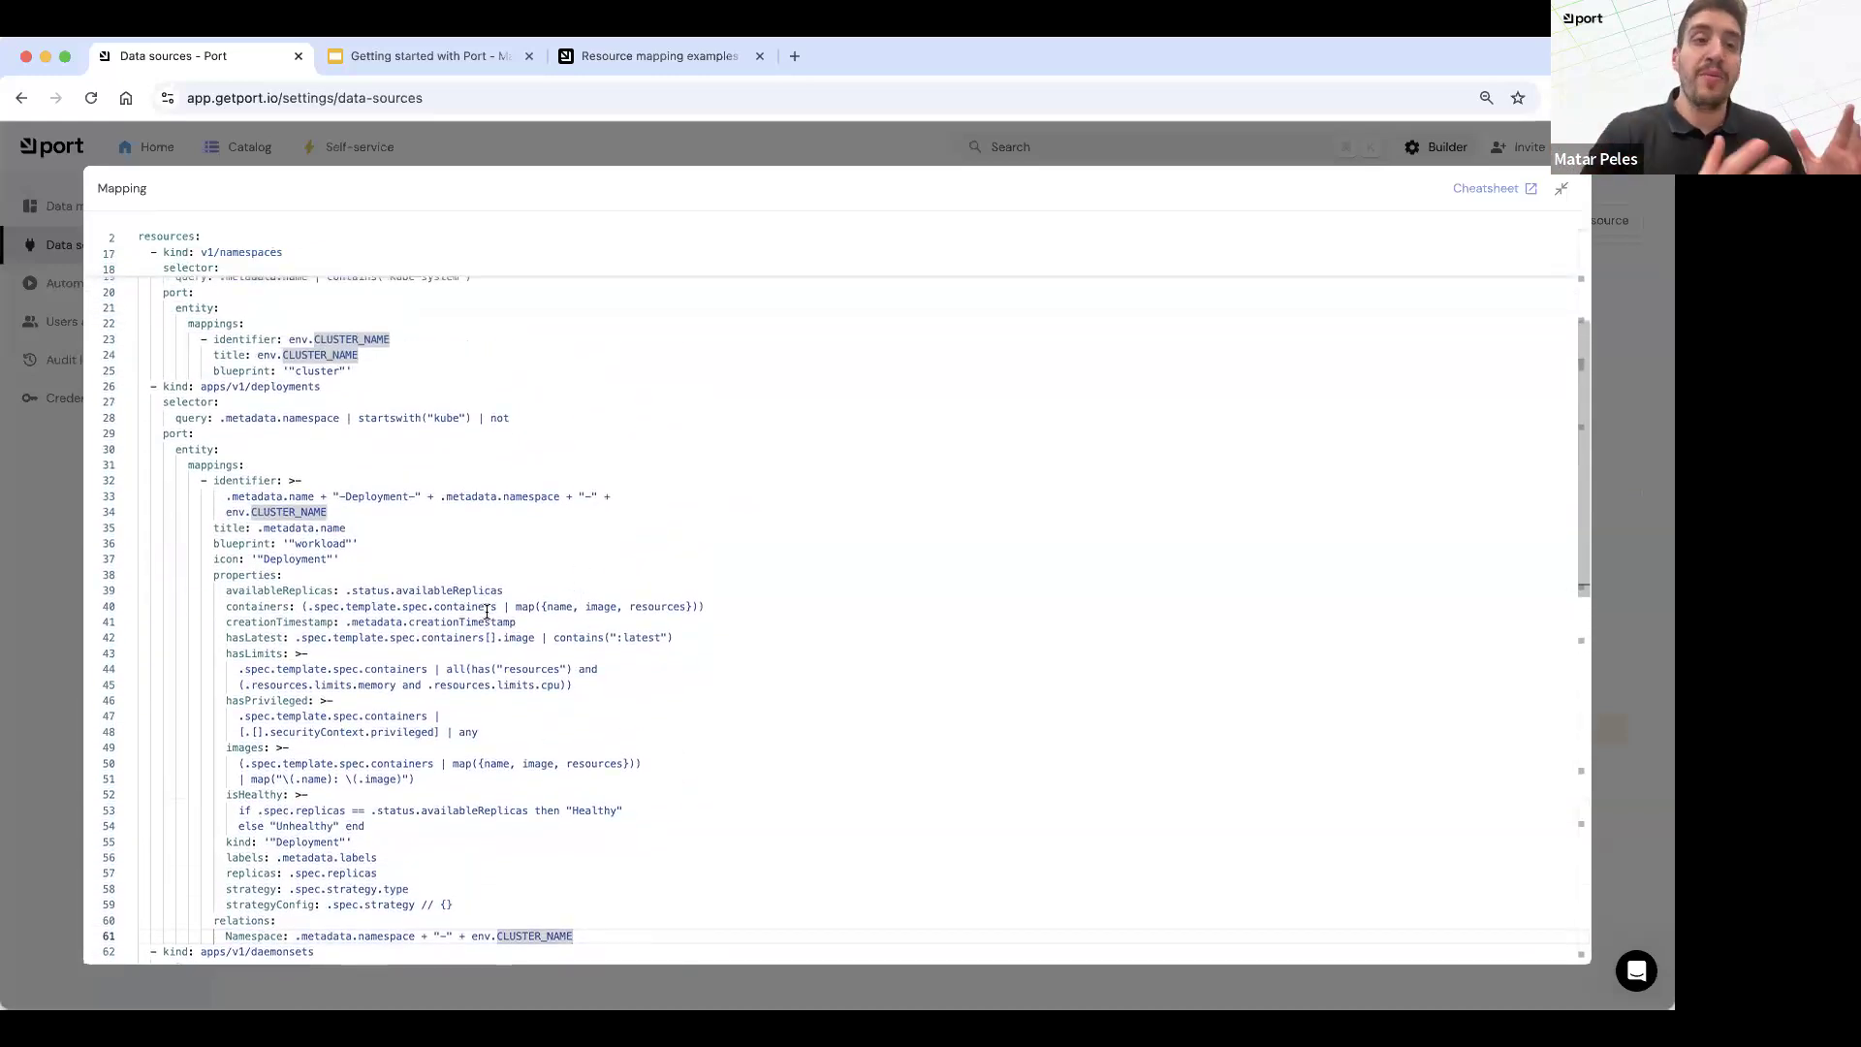
# Step: Return to the catalog, look over the Workloads page, and open service 1234 from the Services page
pyautogui.click(240, 146)
pyautogui.click(246, 150)
pyautogui.click(245, 150)
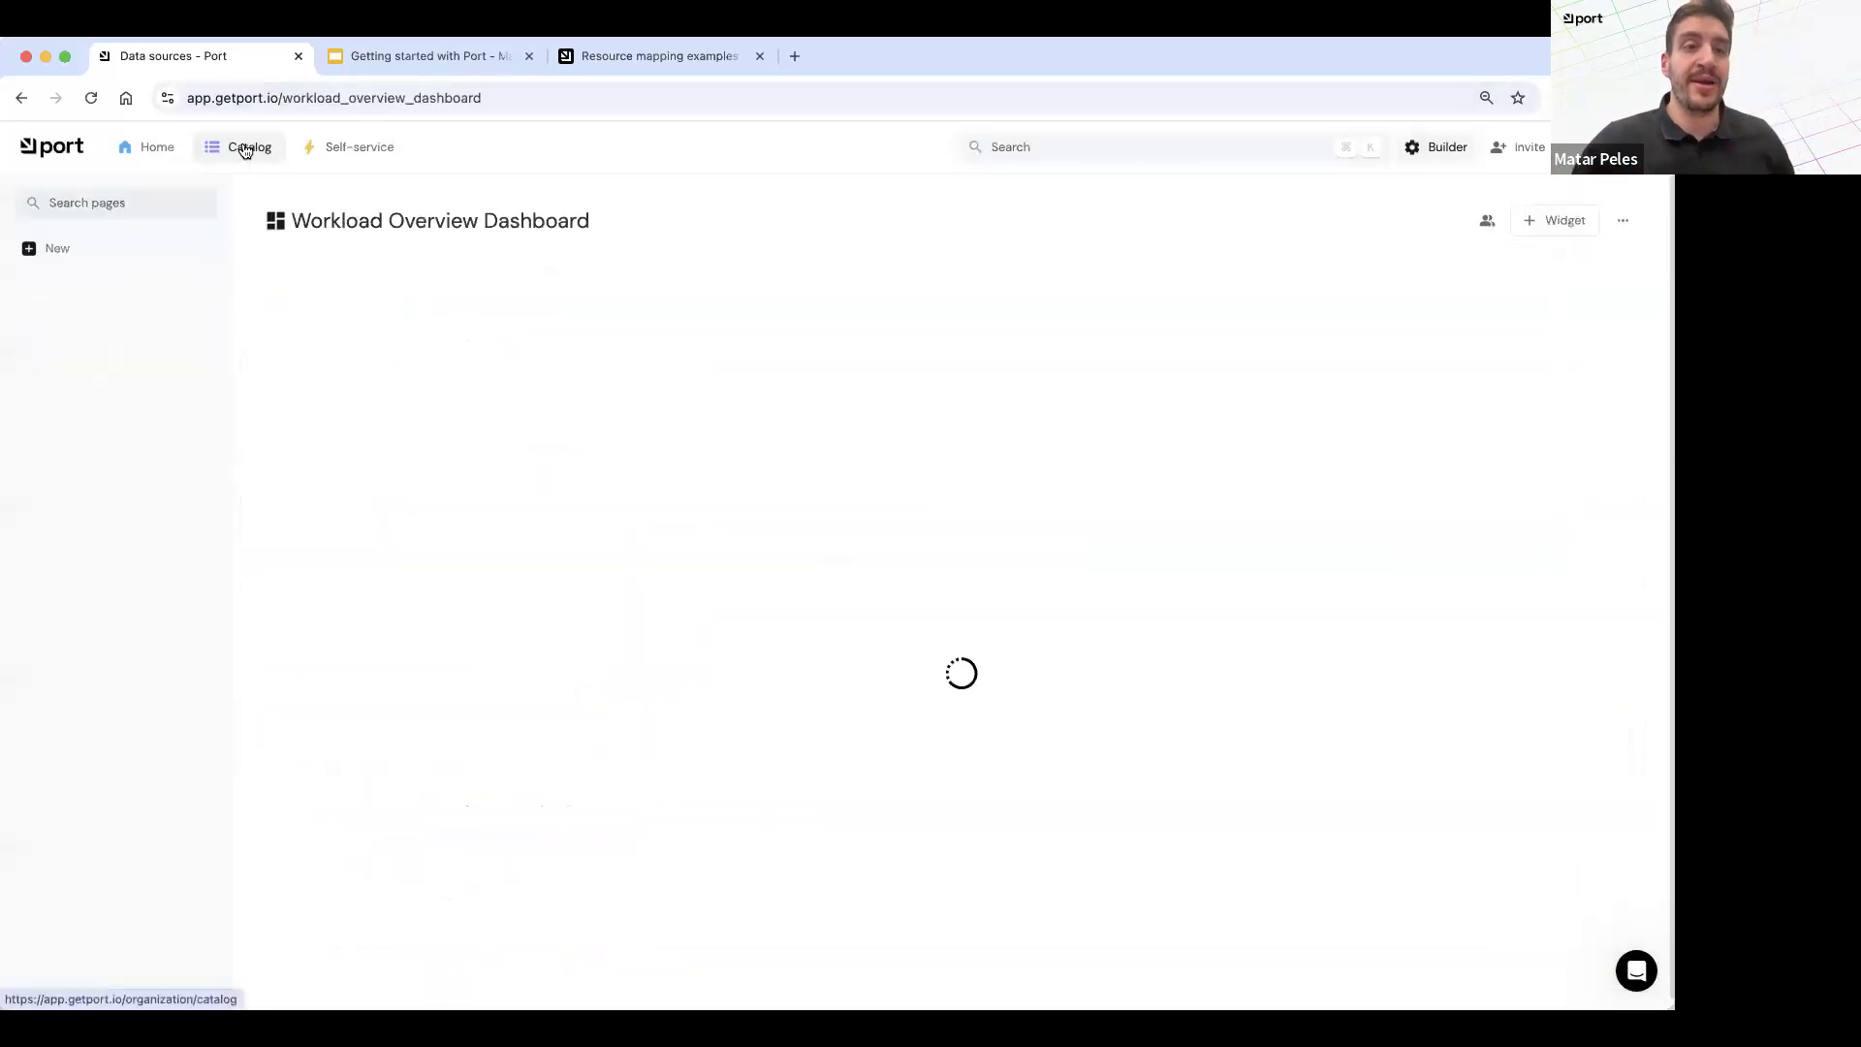
pyautogui.click(68, 363)
pyautogui.hscroll(5, 703, 536)
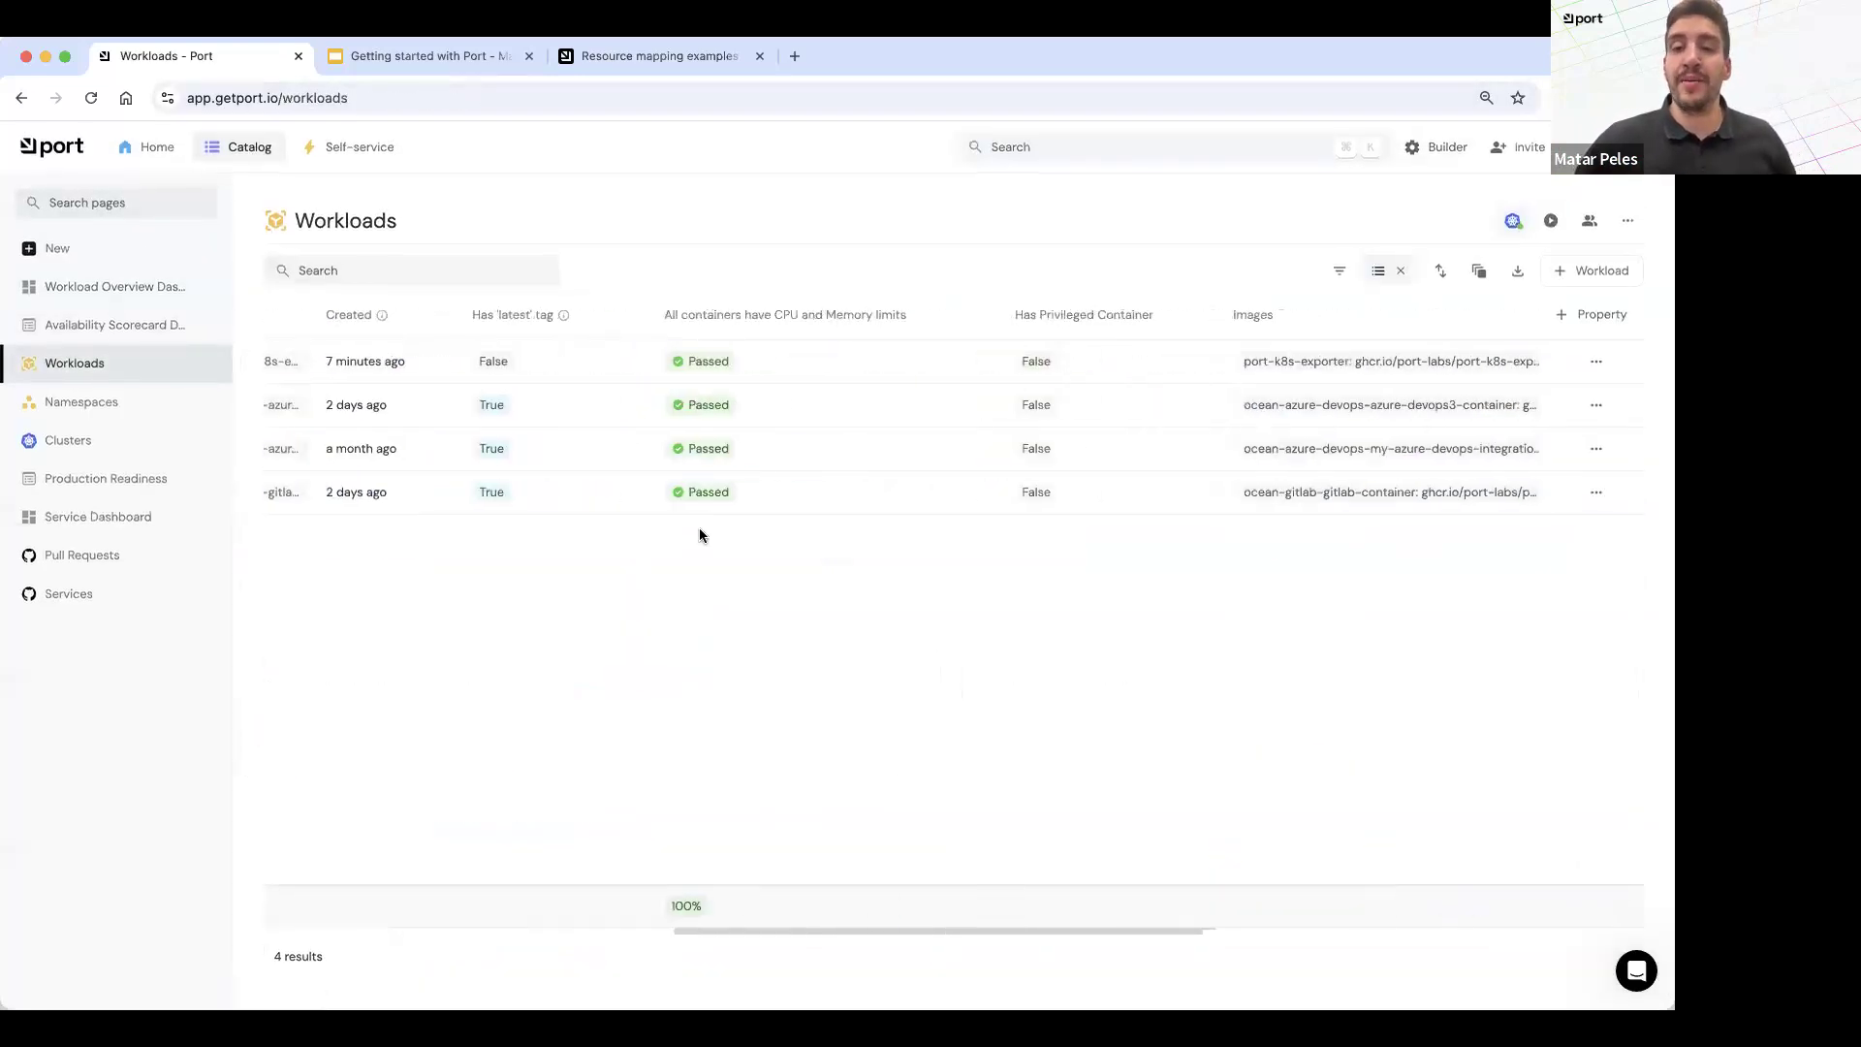
pyautogui.hscroll(-5, 700, 535)
pyautogui.click(60, 593)
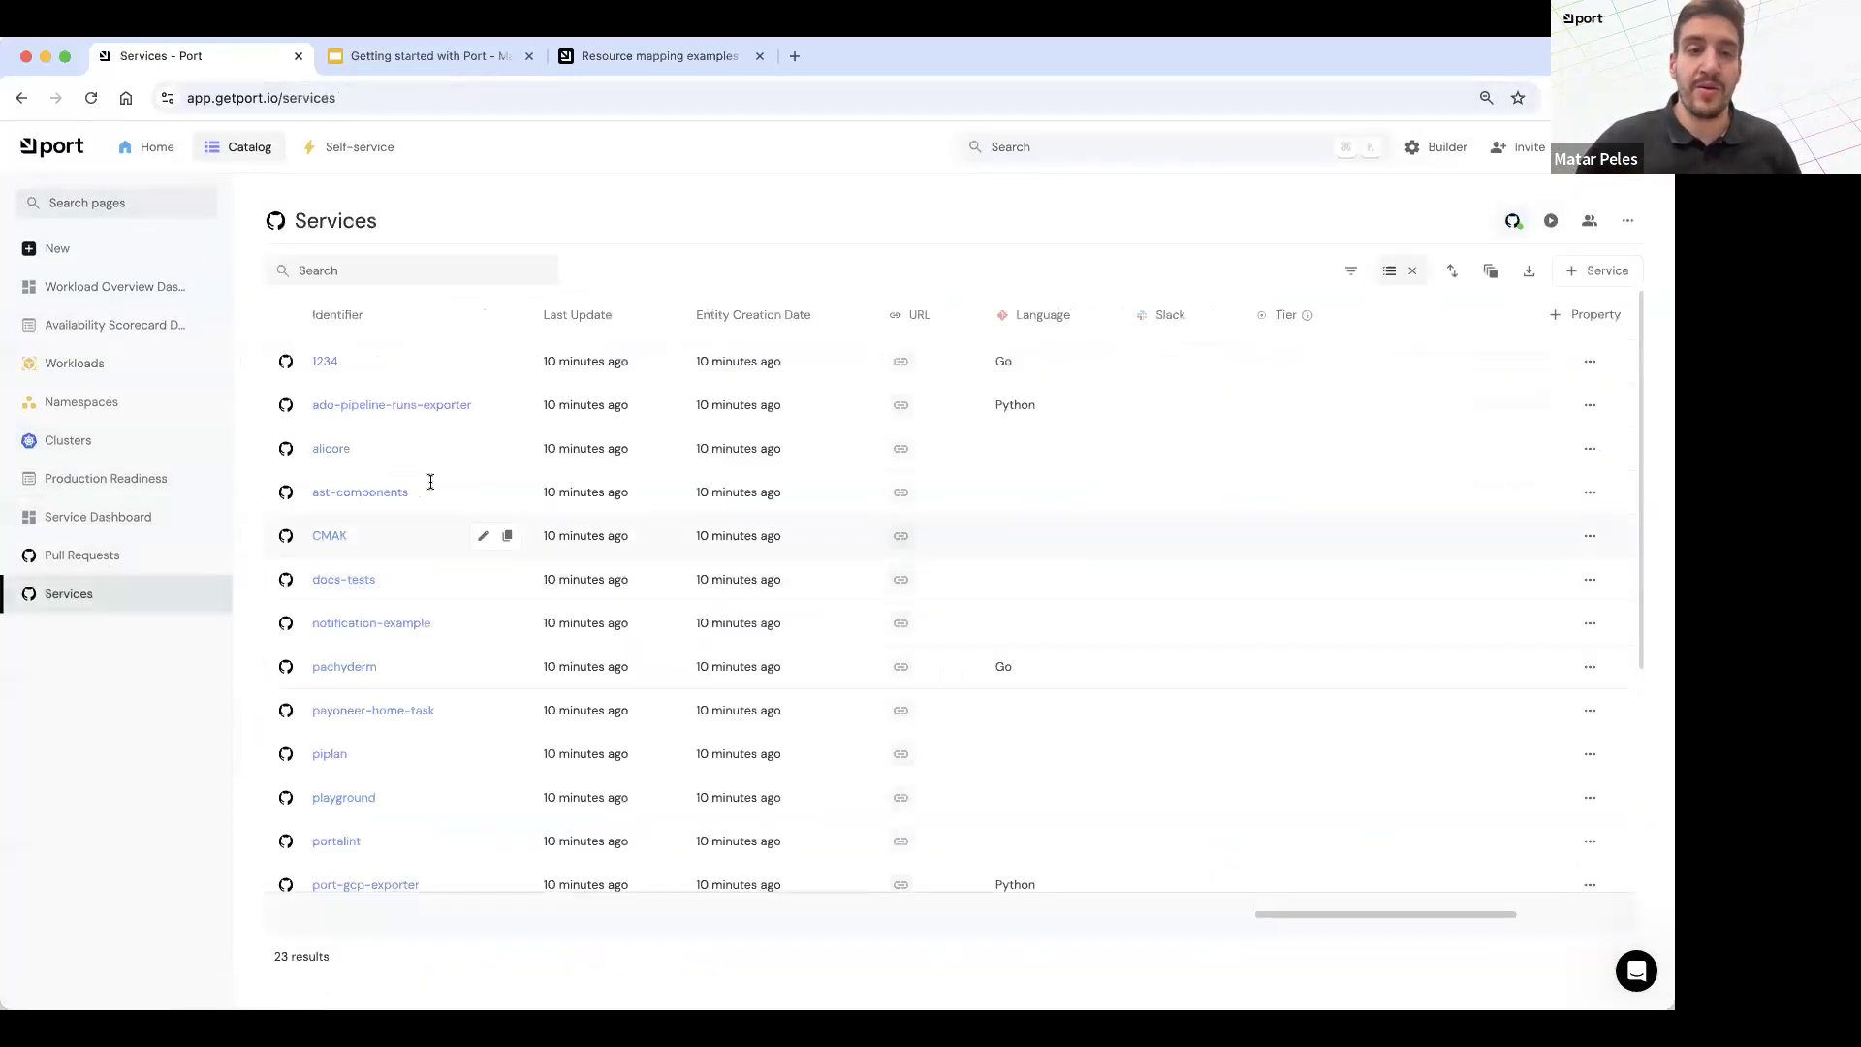
pyautogui.click(325, 360)
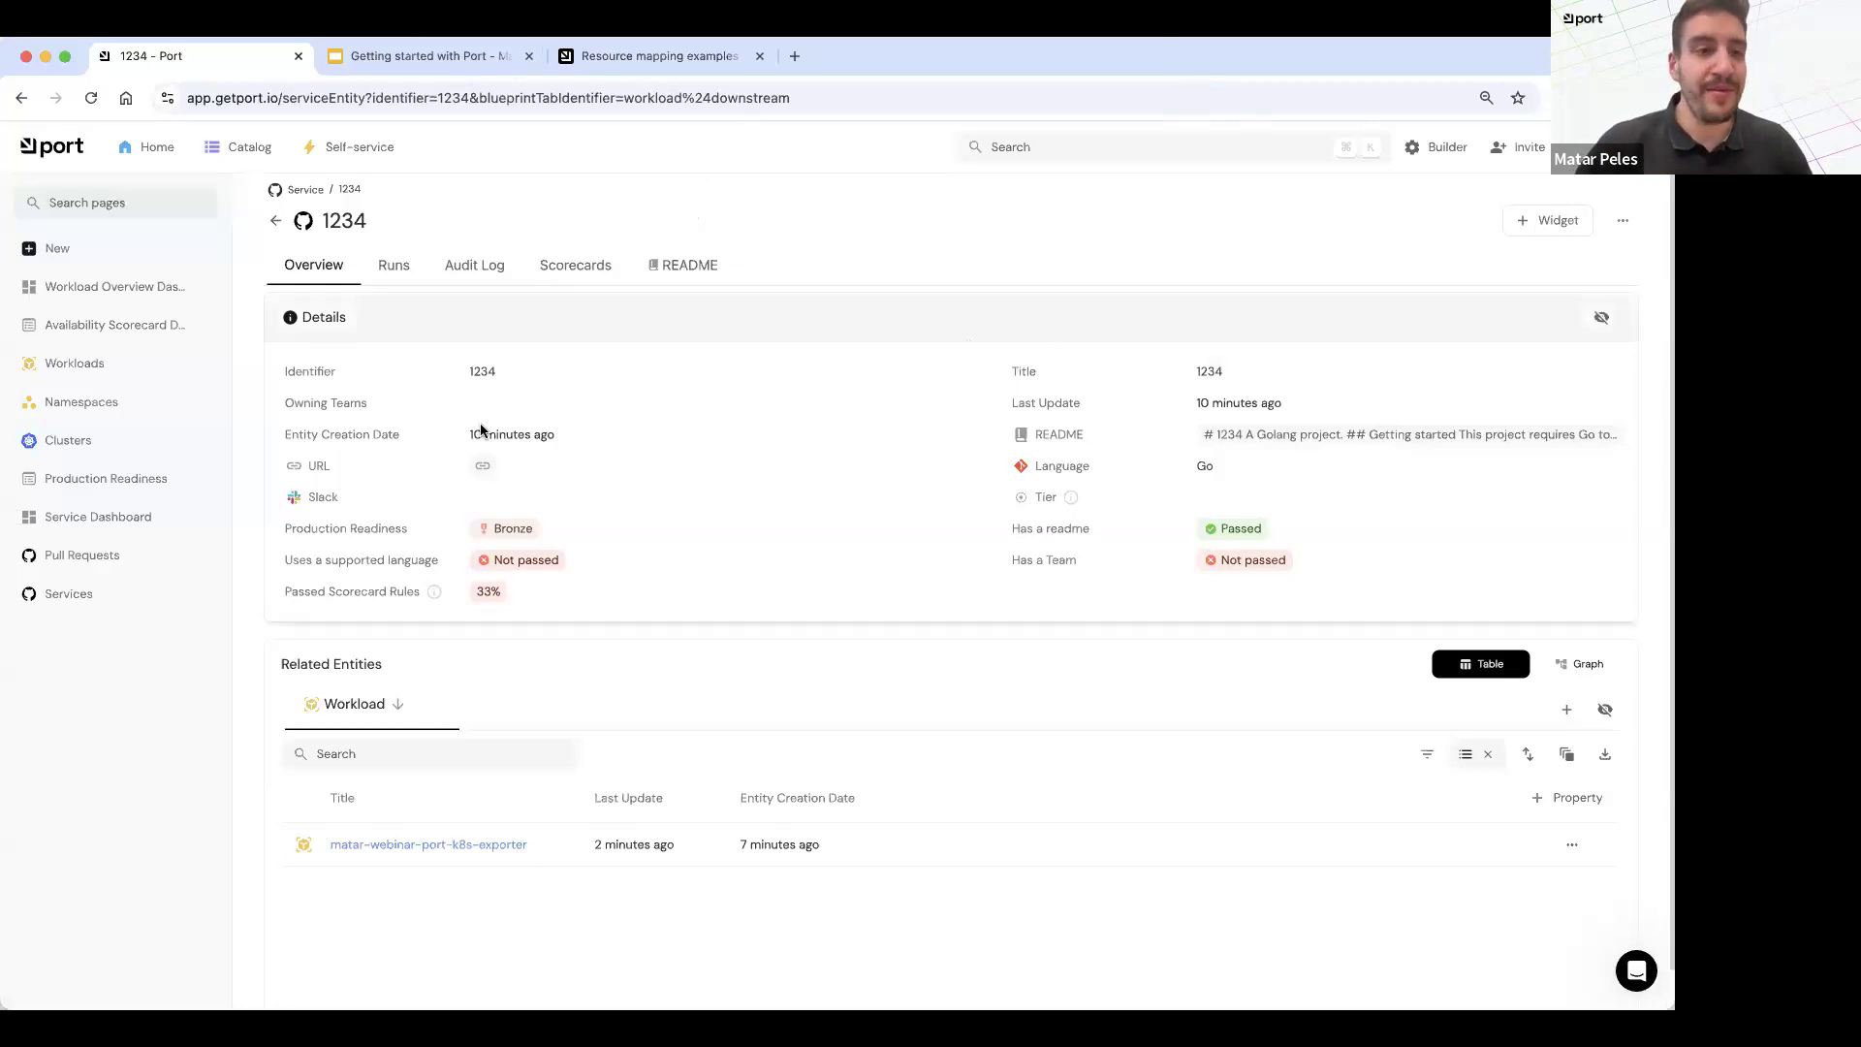
# Step: Create a catalog folder titled Kubernetes
pyautogui.click(119, 251)
pyautogui.click(347, 333)
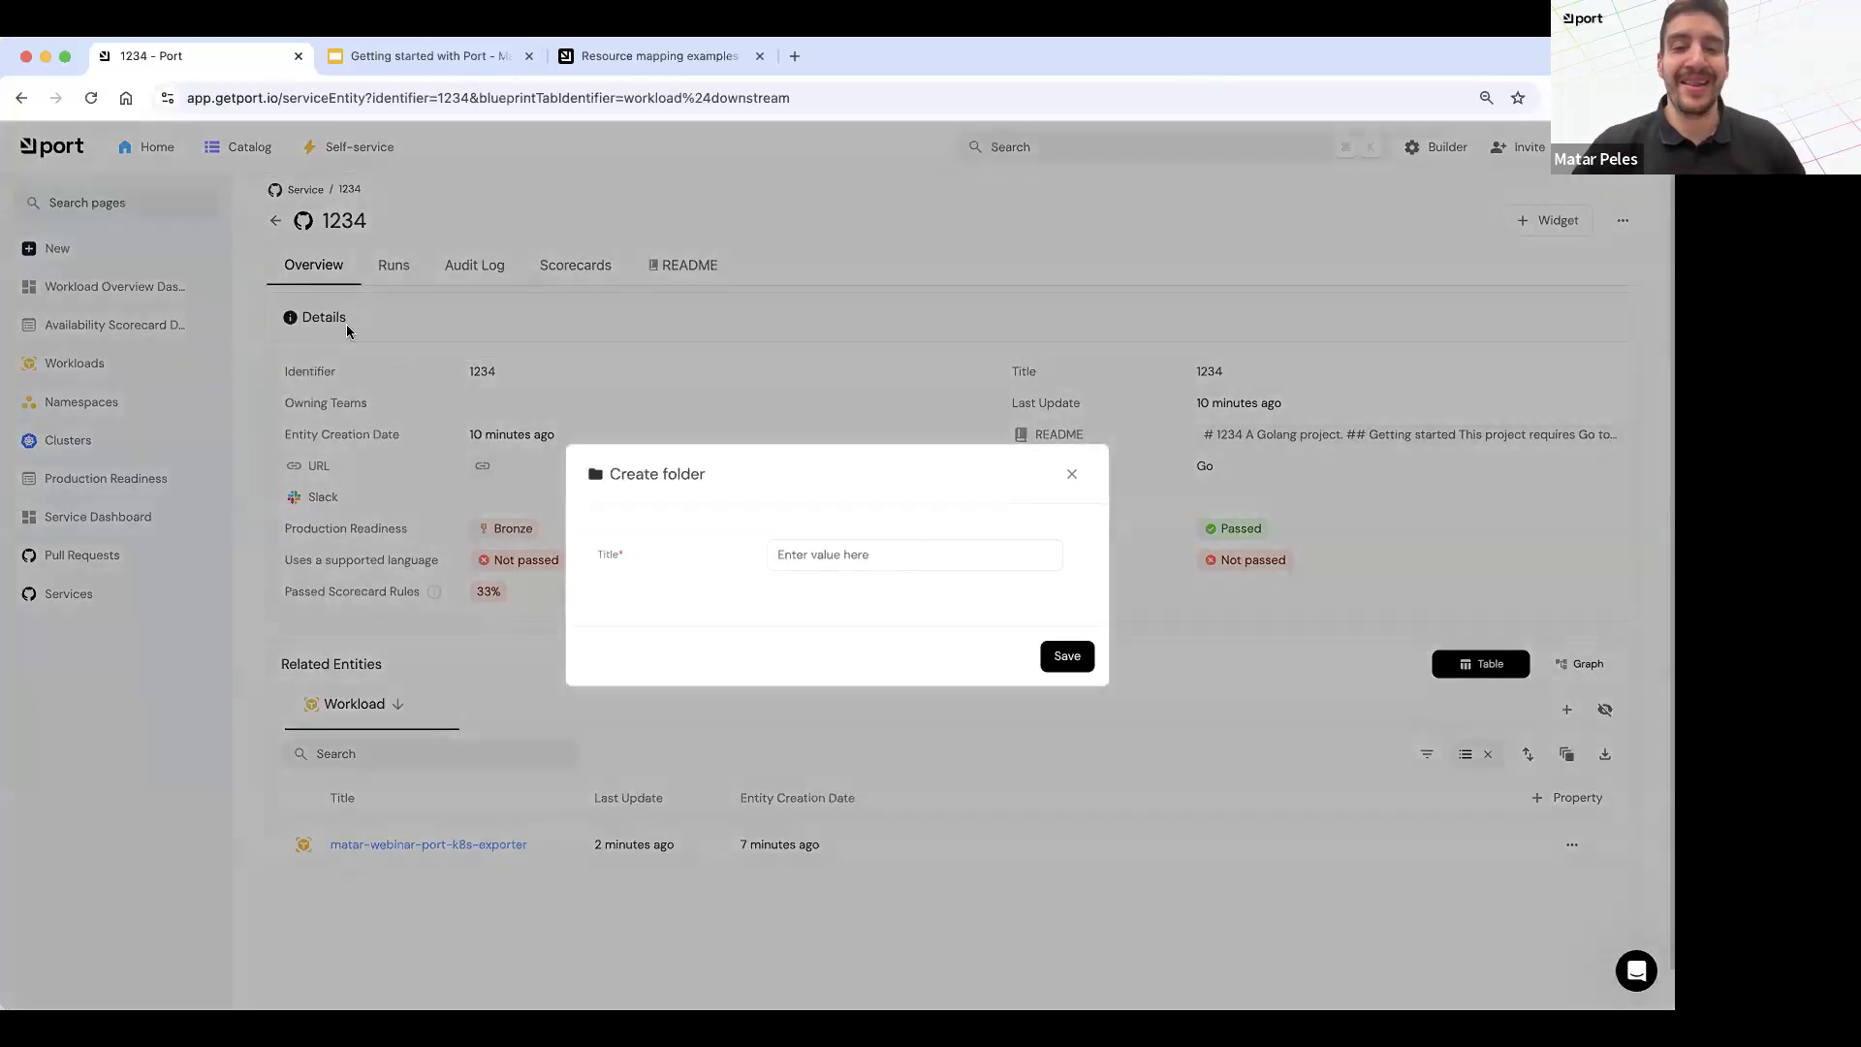
pyautogui.click(842, 555)
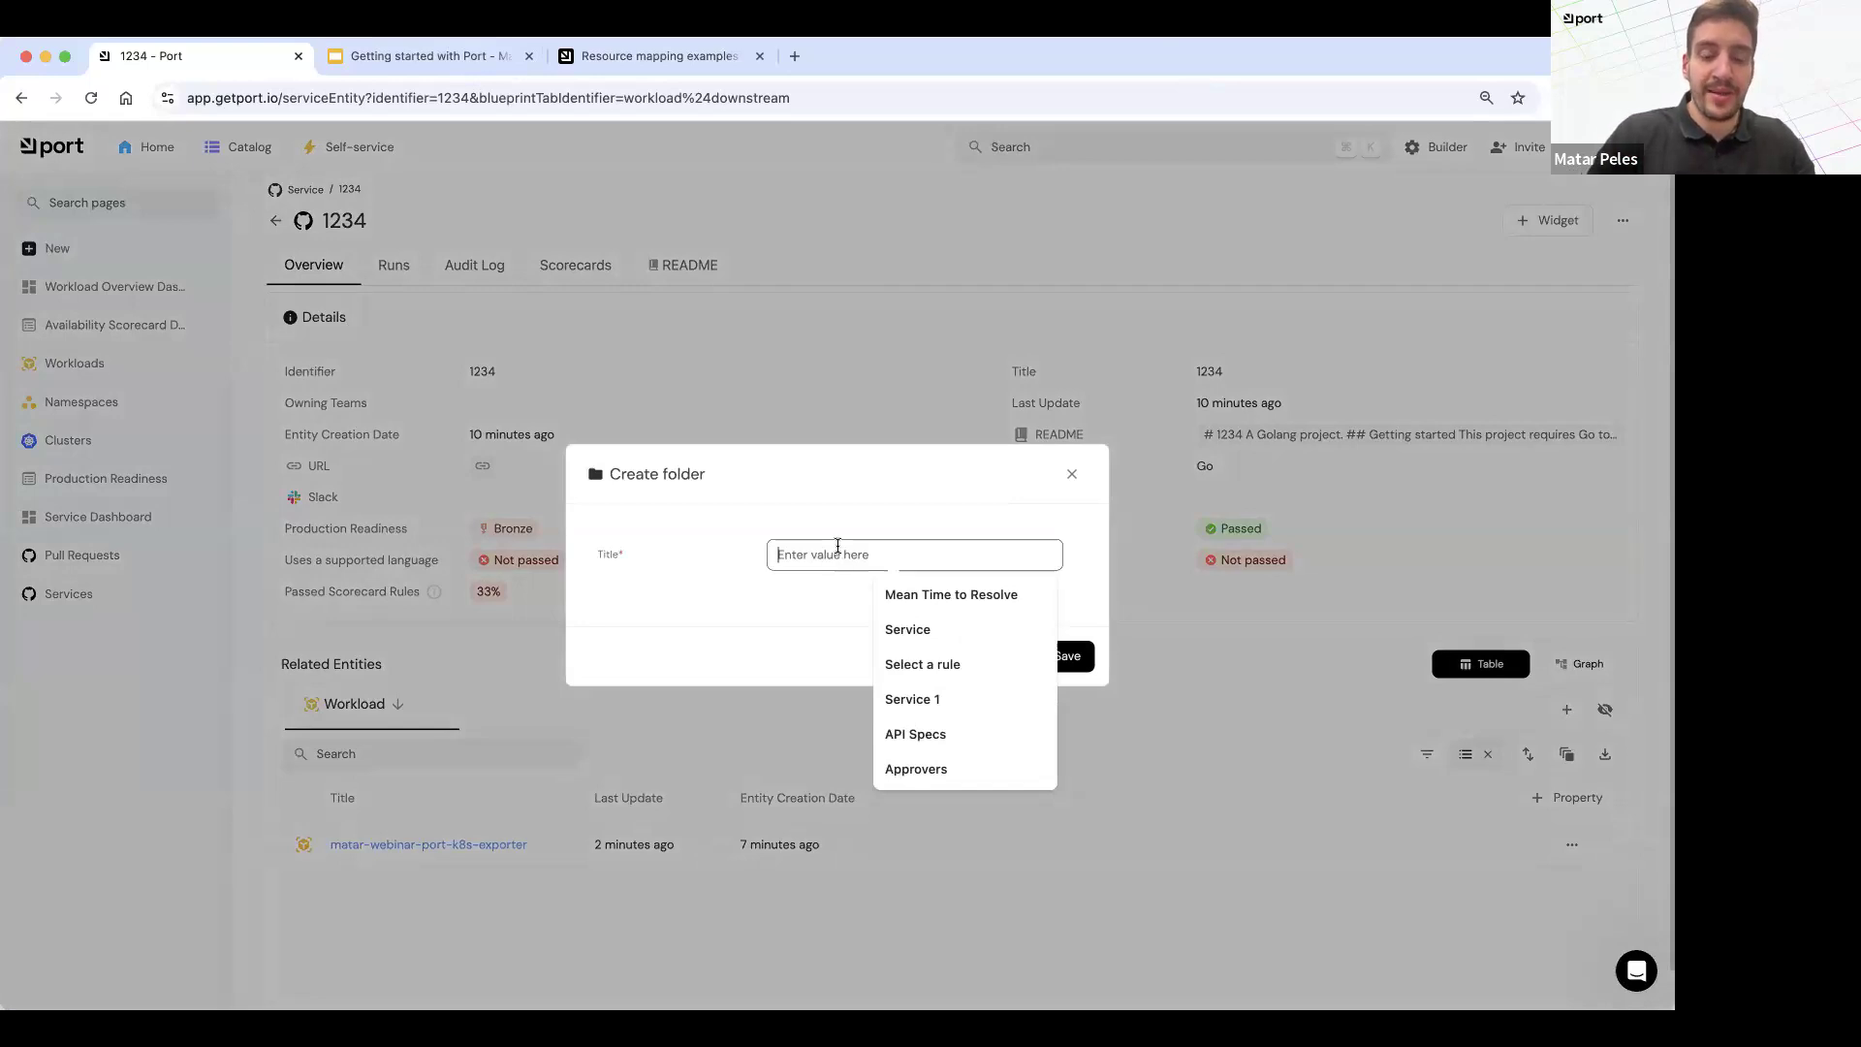
pyautogui.write('Kuberen')
pyautogui.press('BackSpace')
pyautogui.press('BackSpace')
pyautogui.write('netes')
pyautogui.click(815, 598)
pyautogui.click(1064, 657)
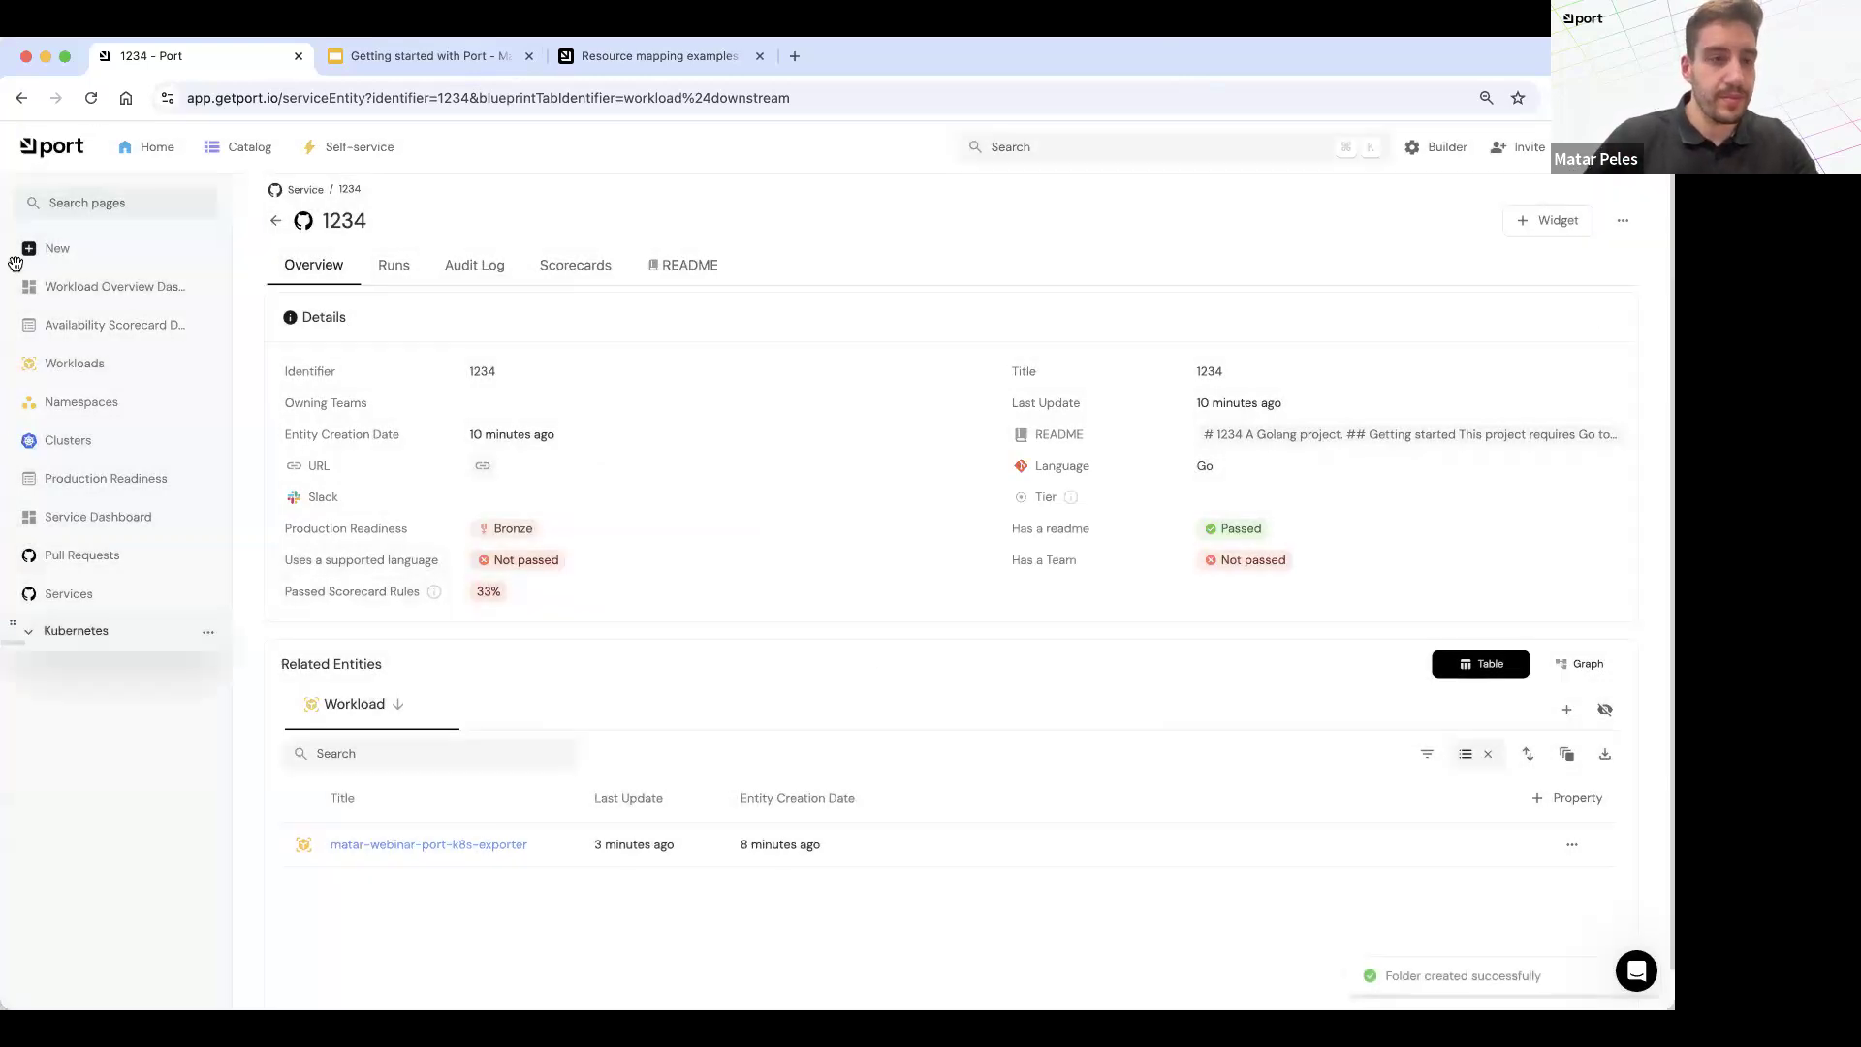
# Step: Move the Workload Overview, Availability Scorecard, Workloads, Clusters and Namespaces pages into the Kubernetes folder, placed above the remaining pages, and collapse it
pyautogui.moveTo(67, 324)
pyautogui.mouseDown()
pyautogui.moveTo(89, 317)
pyautogui.moveTo(74, 351)
pyautogui.mouseUp()
pyautogui.moveTo(15, 406); pyautogui.dragTo(62, 441)
pyautogui.click(83, 283)
# Step: Create another catalog folder titled Service Catalog
pyautogui.click(92, 249)
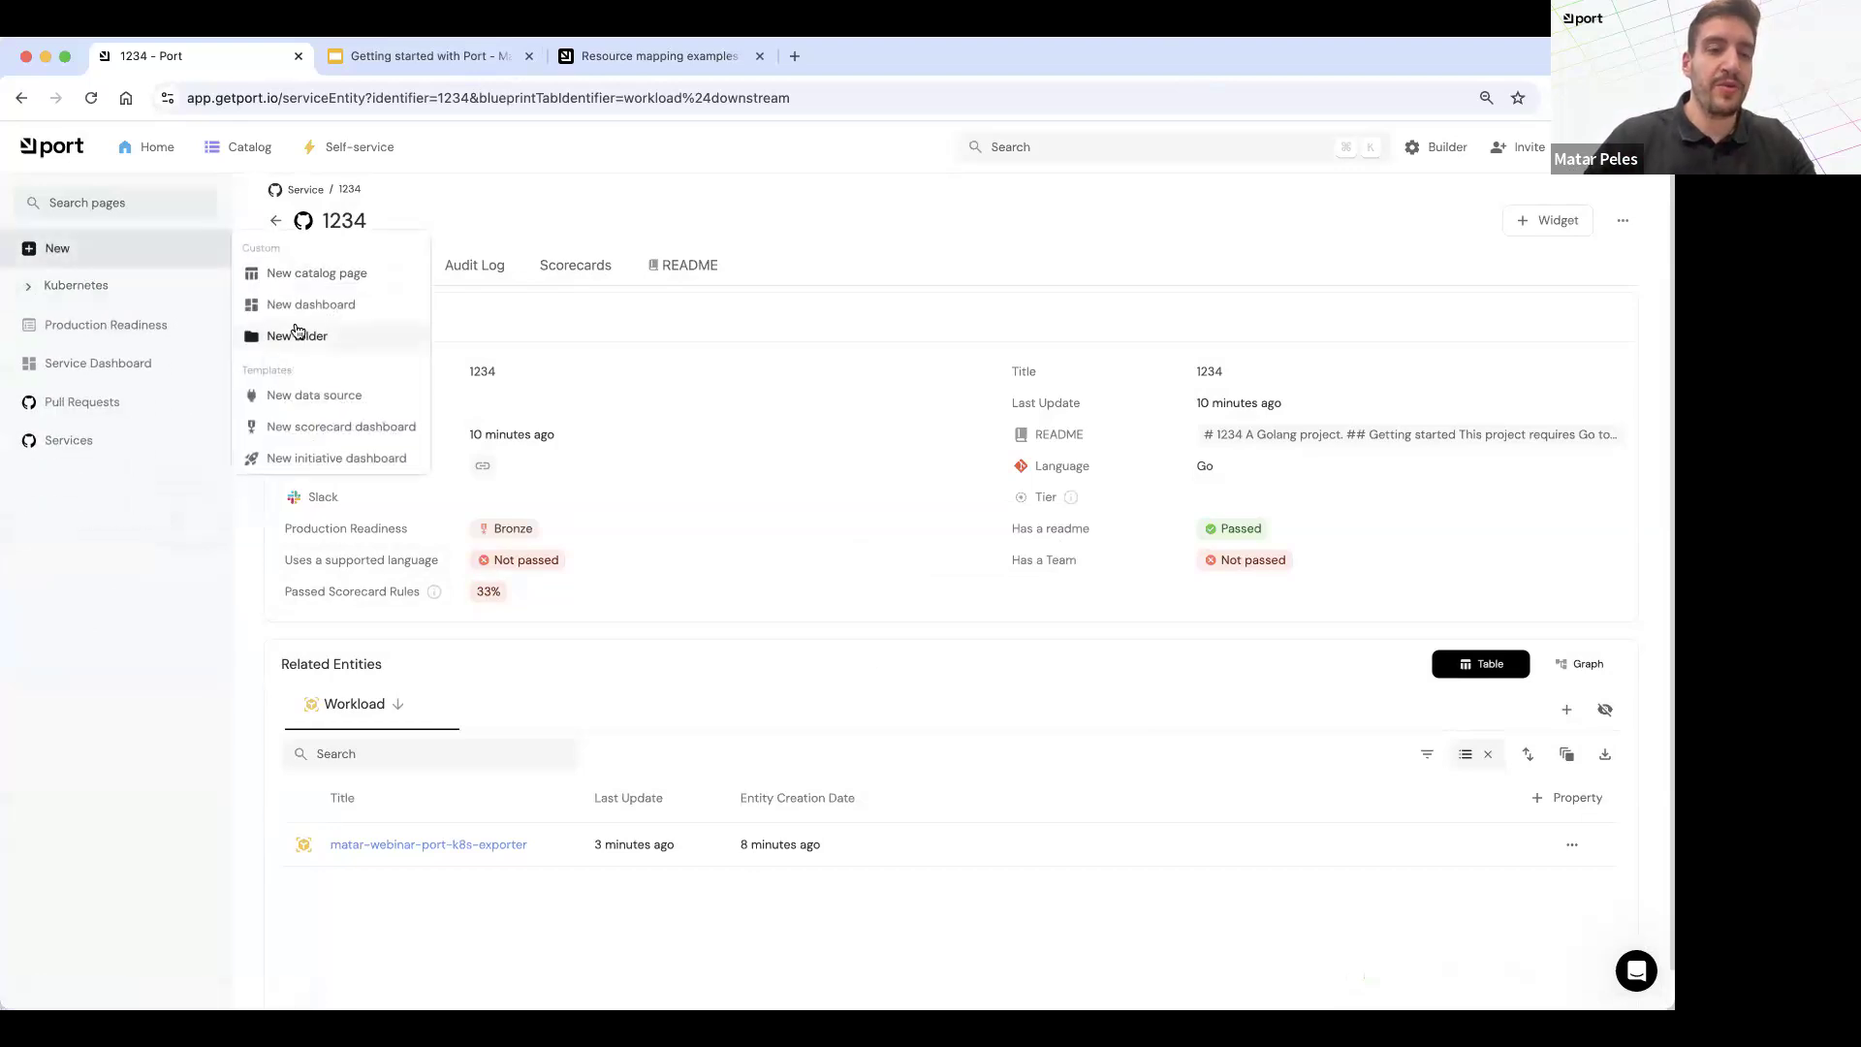
pyautogui.click(297, 333)
pyautogui.click(826, 552)
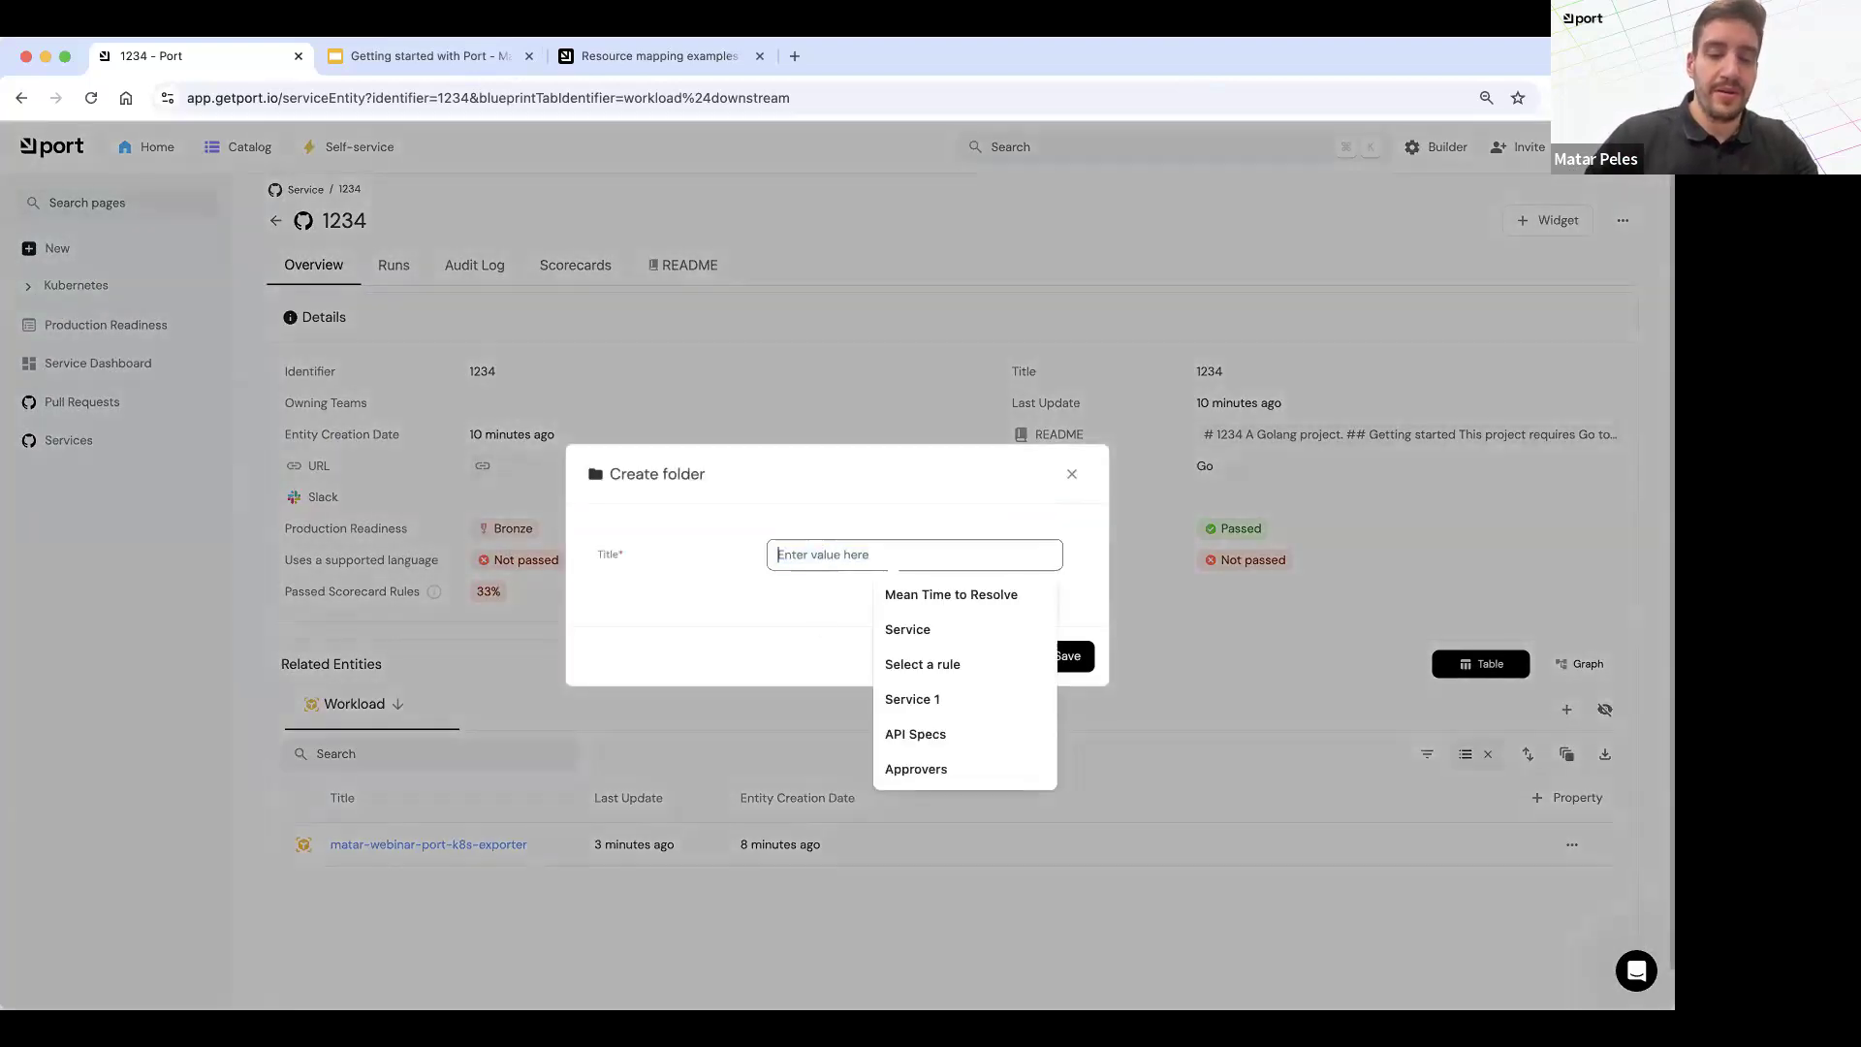
pyautogui.write('Service Catalog')
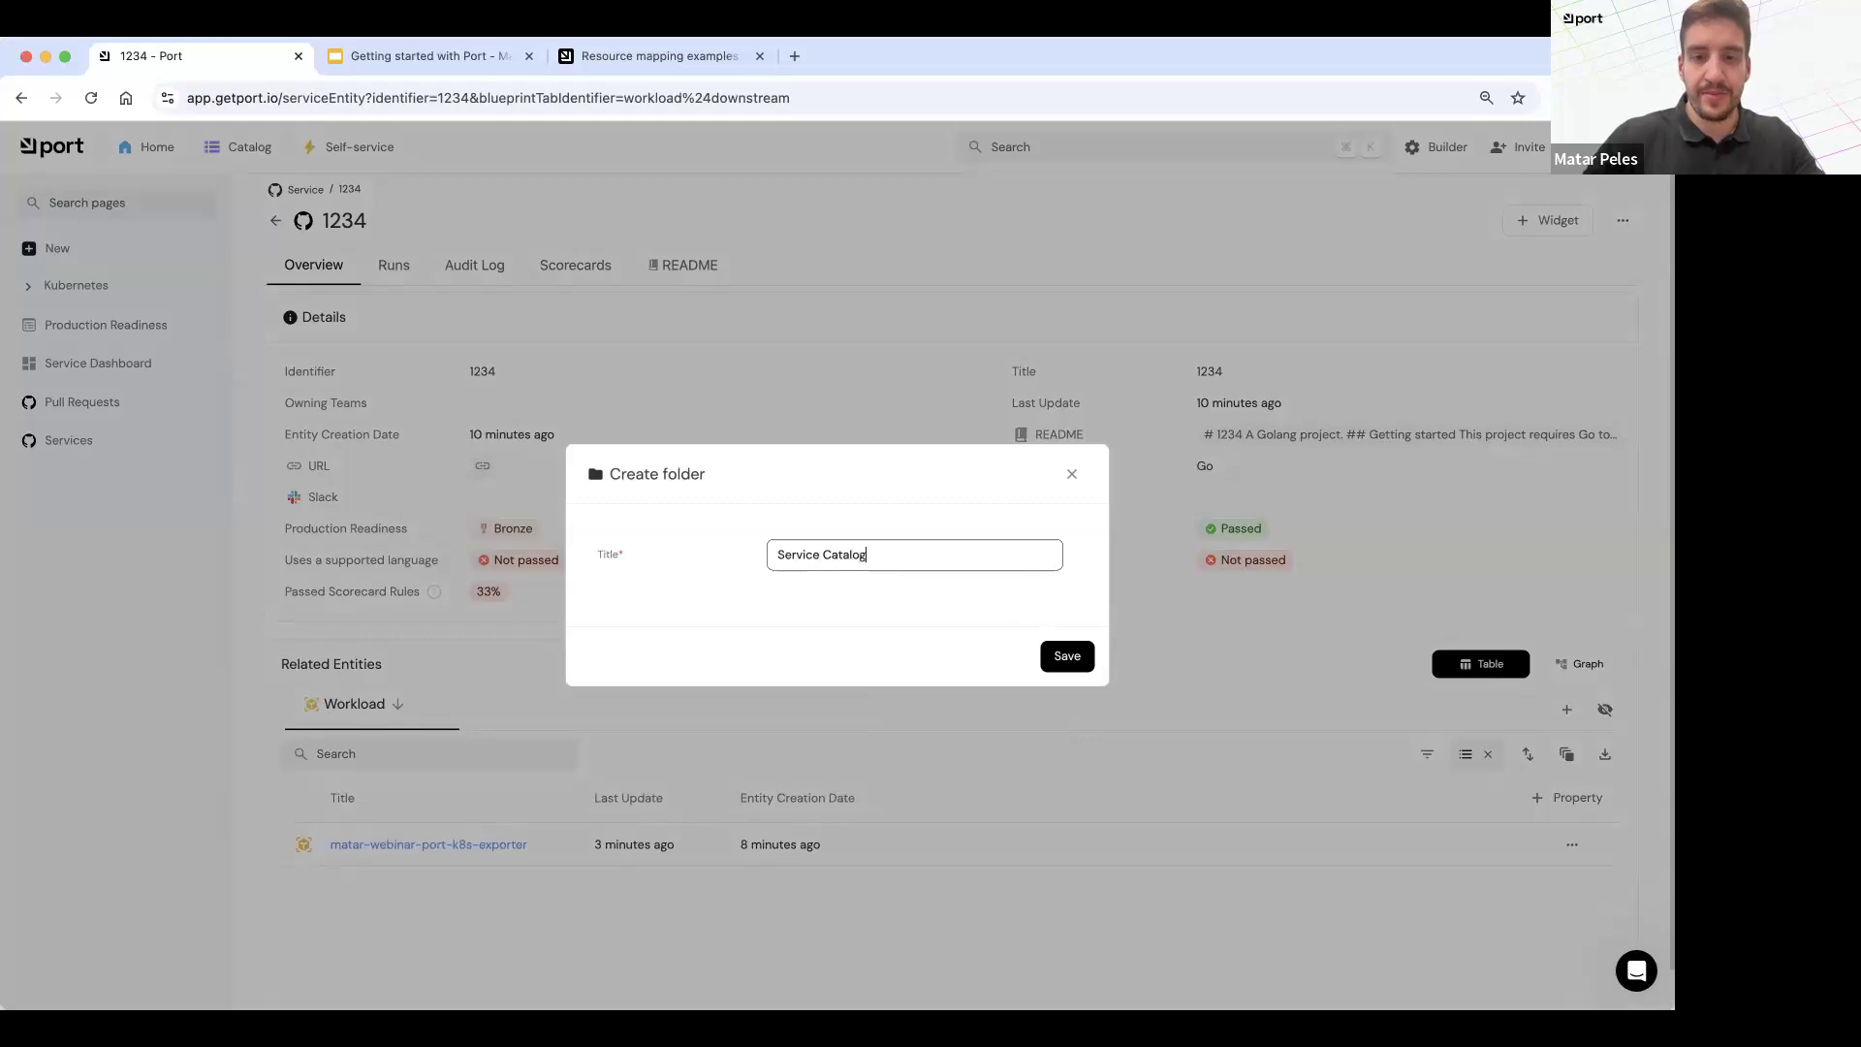
pyautogui.click(1049, 667)
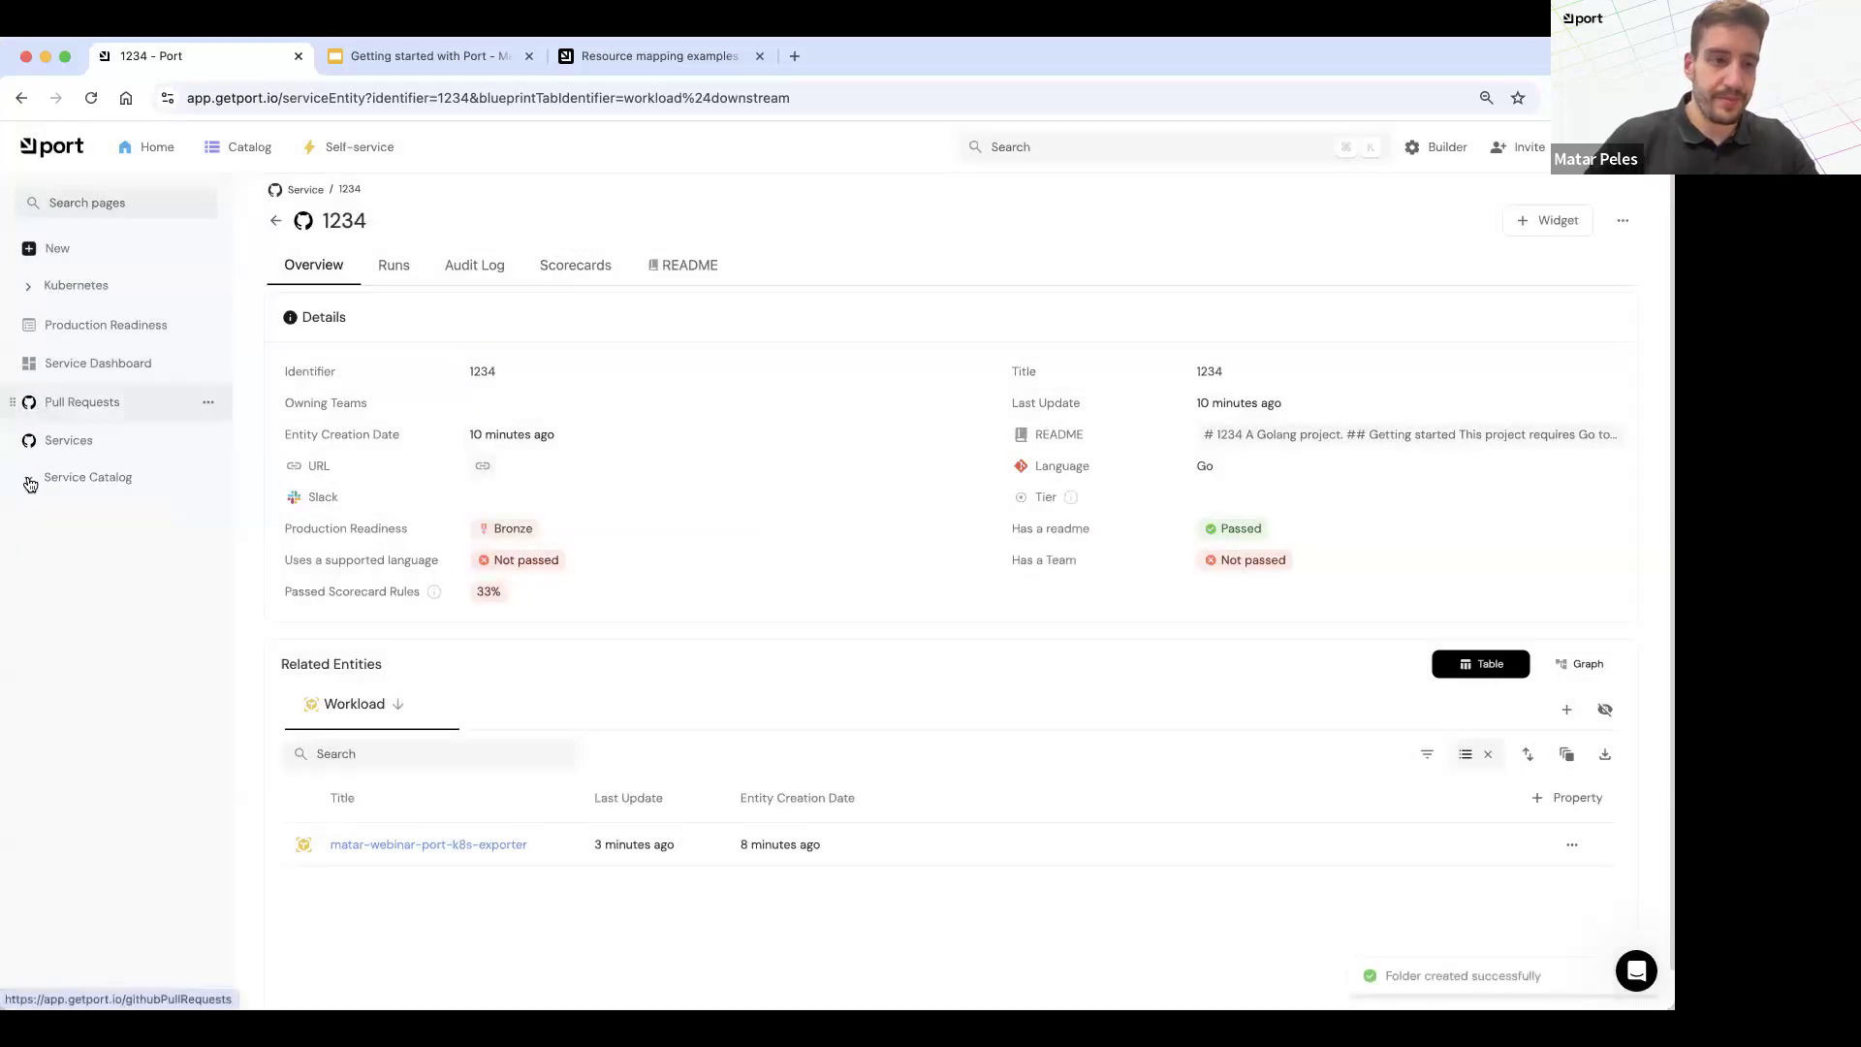
# Step: Move Production Readiness, Service Dashboard, Pull Requests and Services into the Service Catalog folder, place it above Kubernetes, and expand the Kubernetes folder
pyautogui.moveTo(15, 404); pyautogui.dragTo(88, 464)
pyautogui.moveTo(80, 399); pyautogui.dragTo(80, 401)
pyautogui.moveTo(14, 328); pyautogui.dragTo(86, 374)
pyautogui.moveTo(14, 326); pyautogui.dragTo(16, 280)
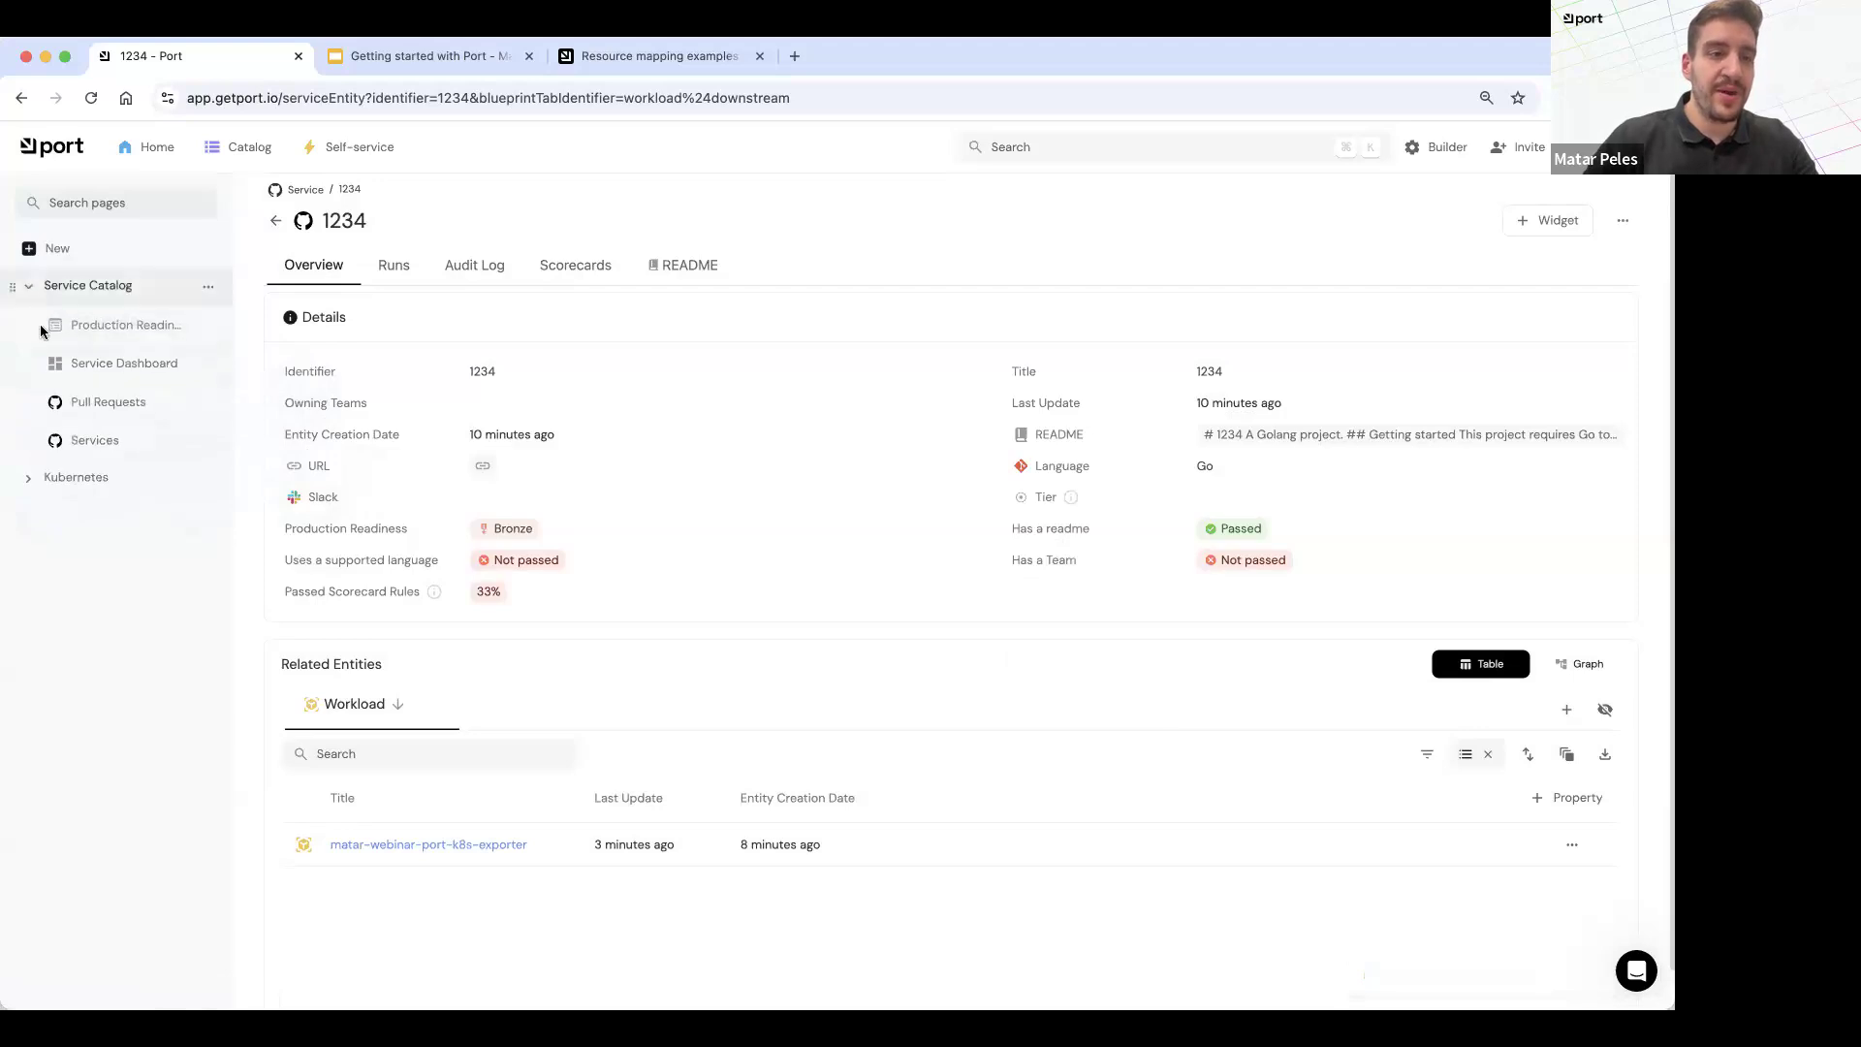
pyautogui.click(76, 477)
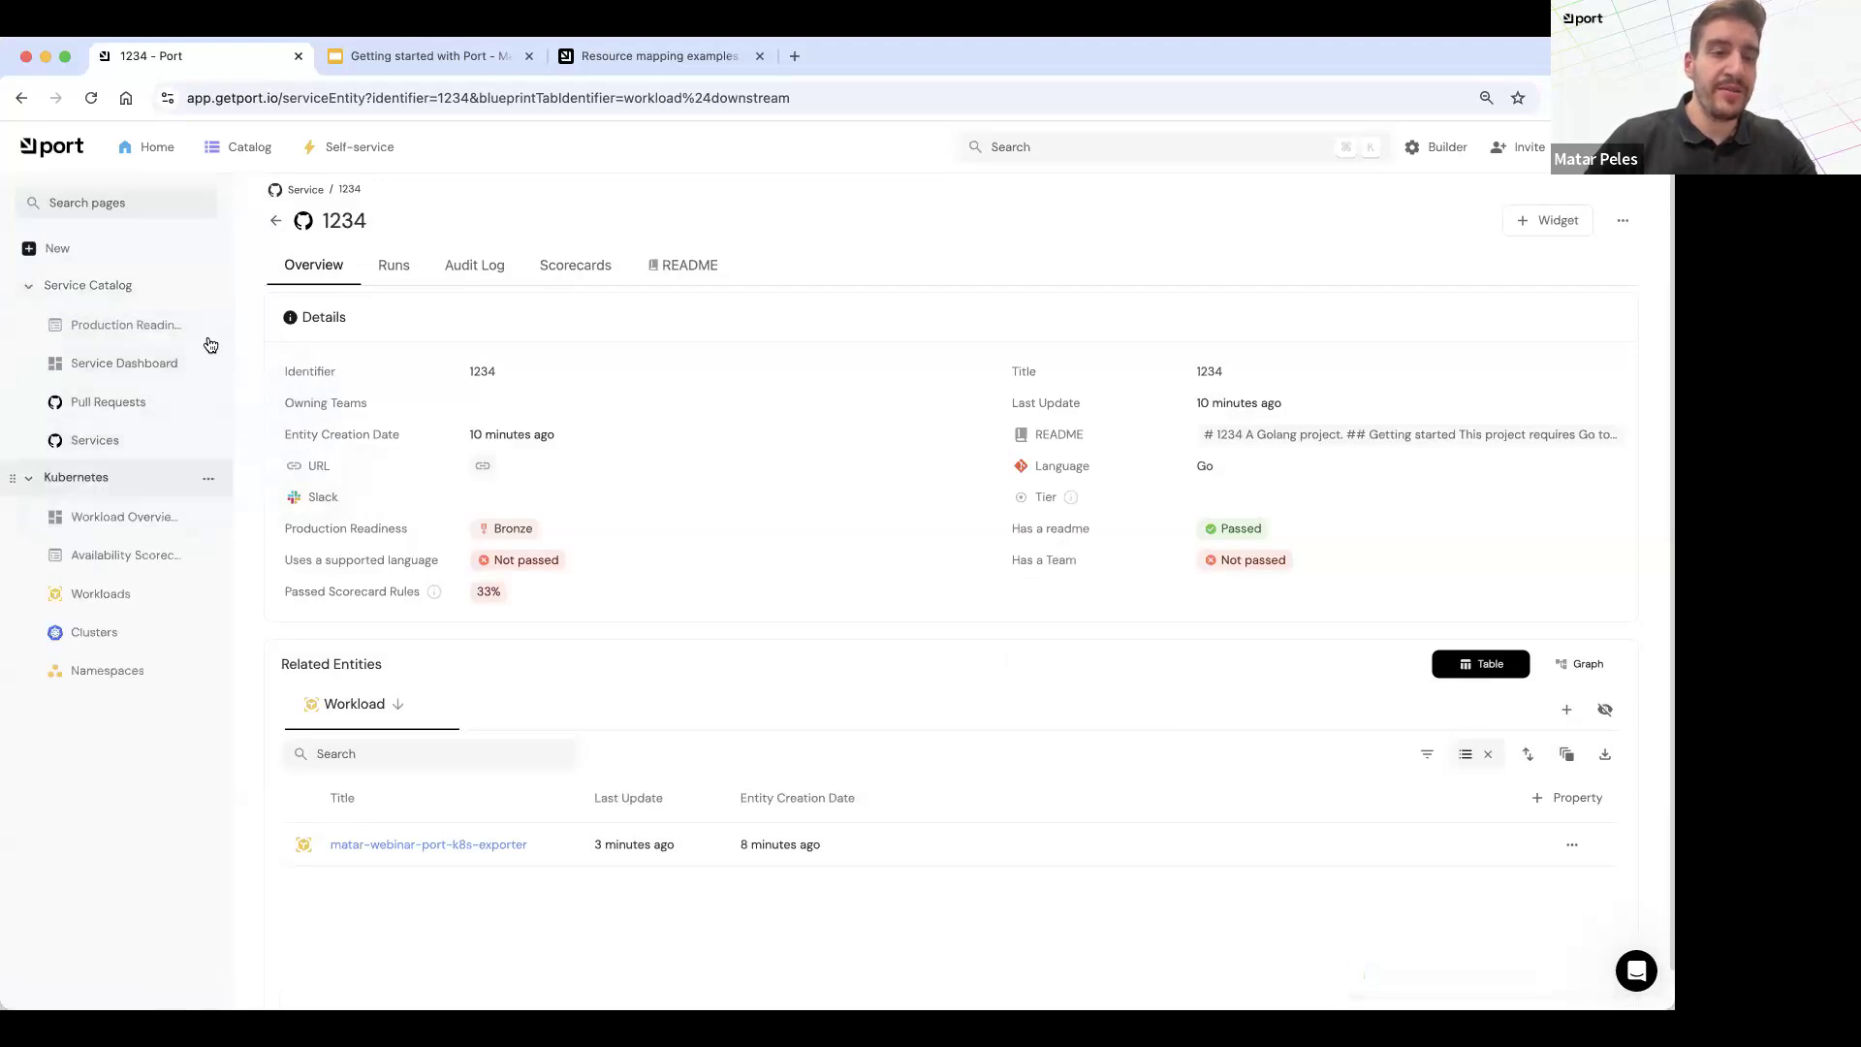
# Step: Restrict Service Dashboard viewing by turning off access for everyone in the organization and selecting one Port user
pyautogui.click(210, 402)
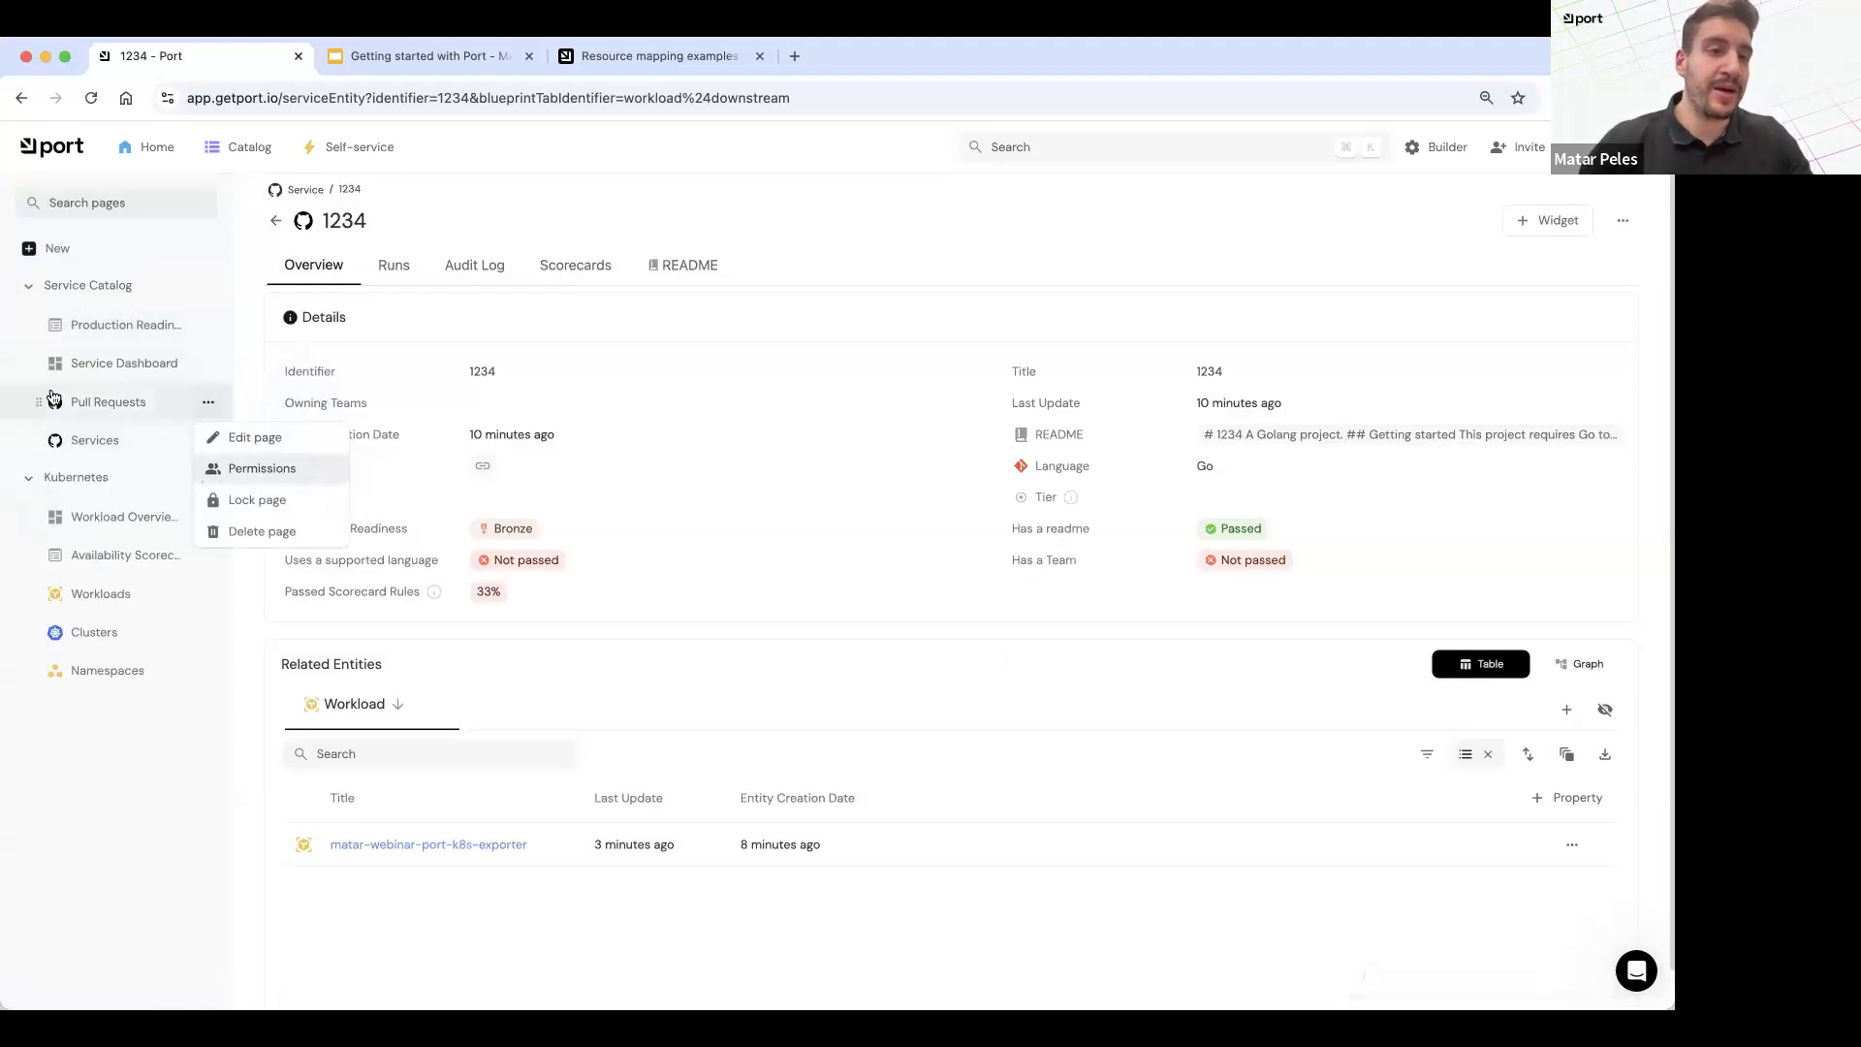
pyautogui.click(217, 364)
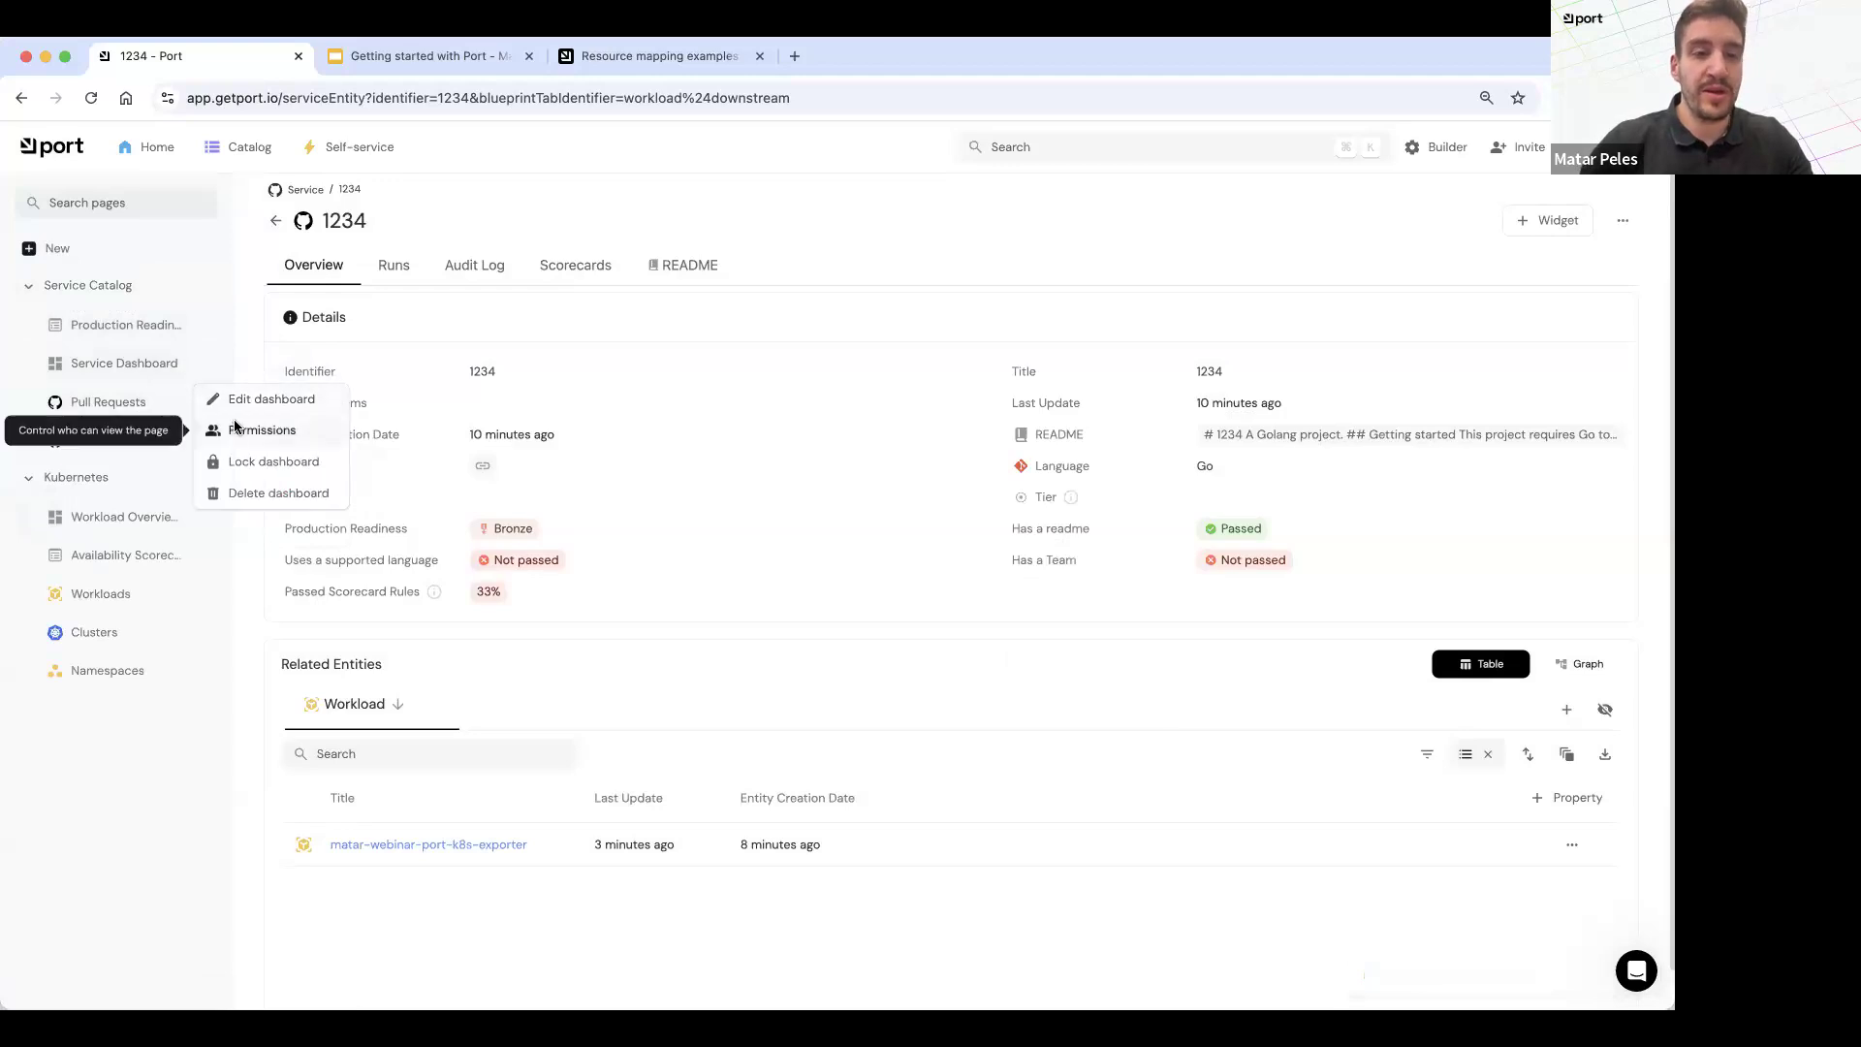
pyautogui.click(235, 430)
pyautogui.click(1065, 691)
pyautogui.click(836, 545)
pyautogui.click(787, 598)
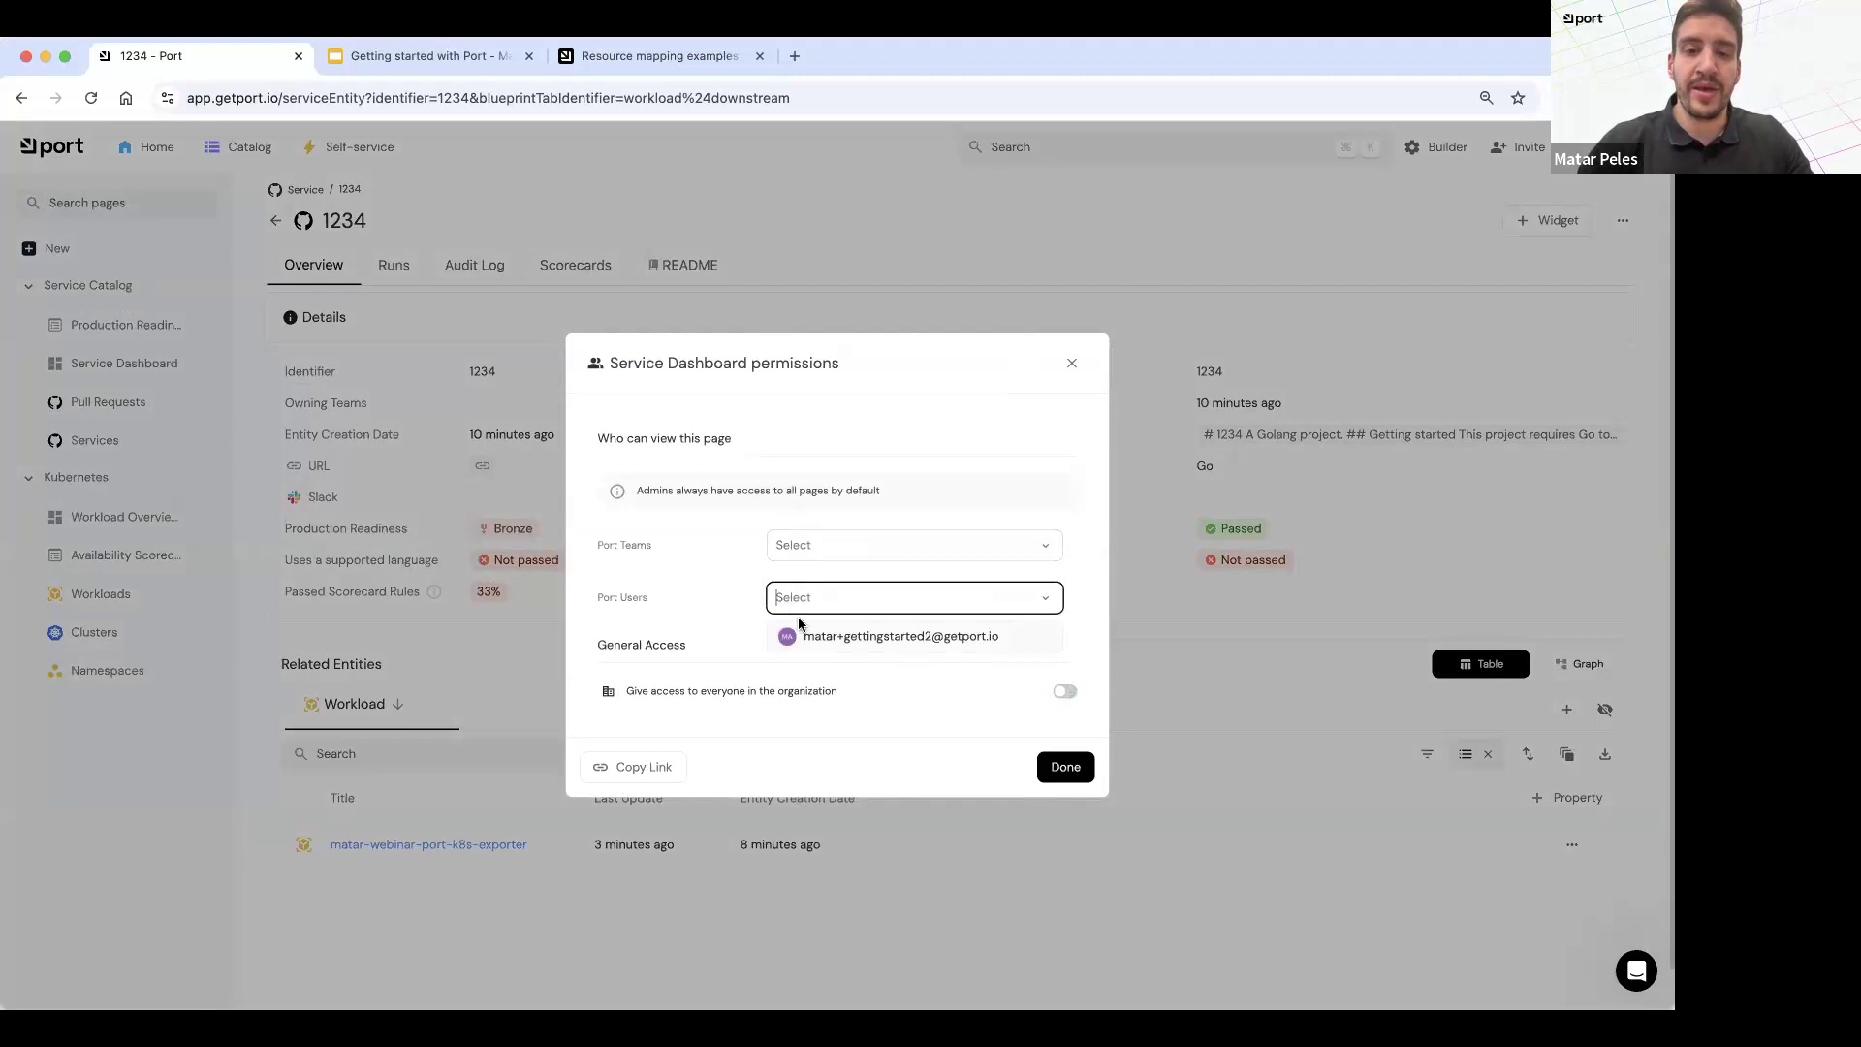
pyautogui.click(803, 635)
pyautogui.click(706, 609)
pyautogui.click(1066, 792)
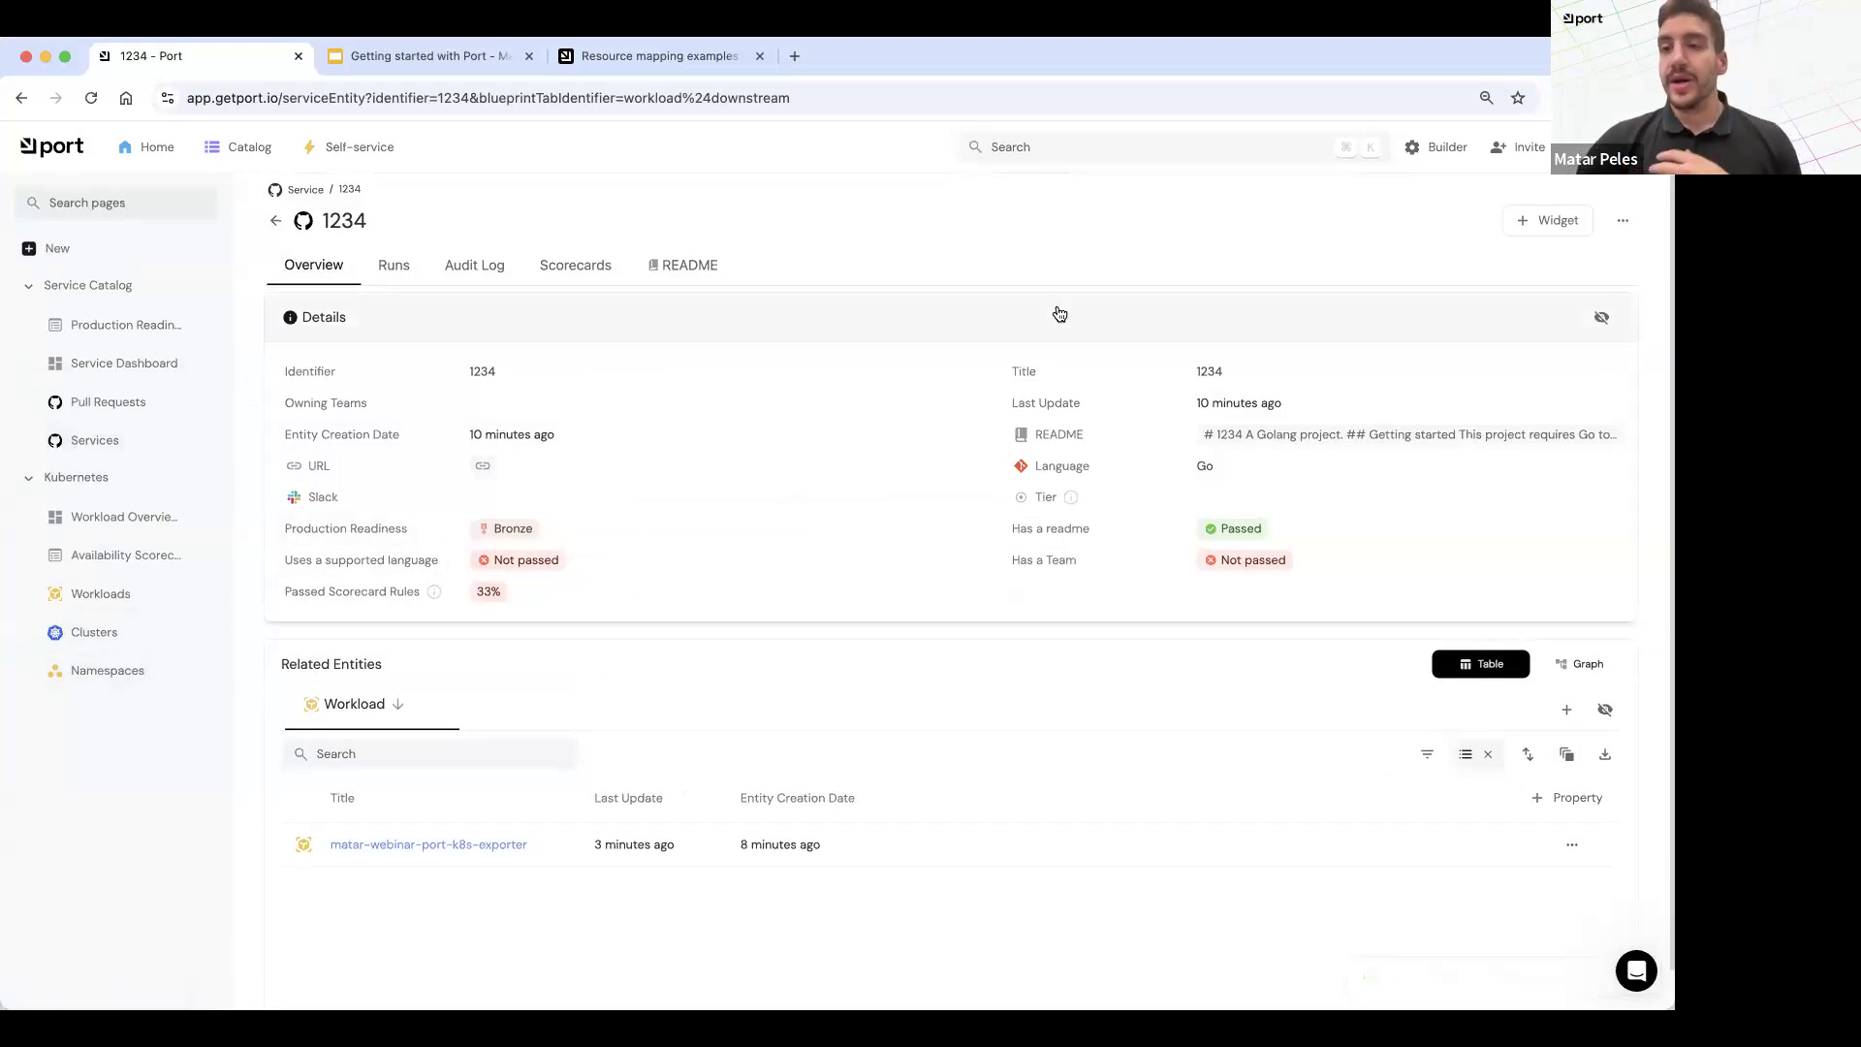
# Step: Examine the exporter integrations available for a new data source, from IaC to feature management, and close the list without adding any
pyautogui.click(1428, 149)
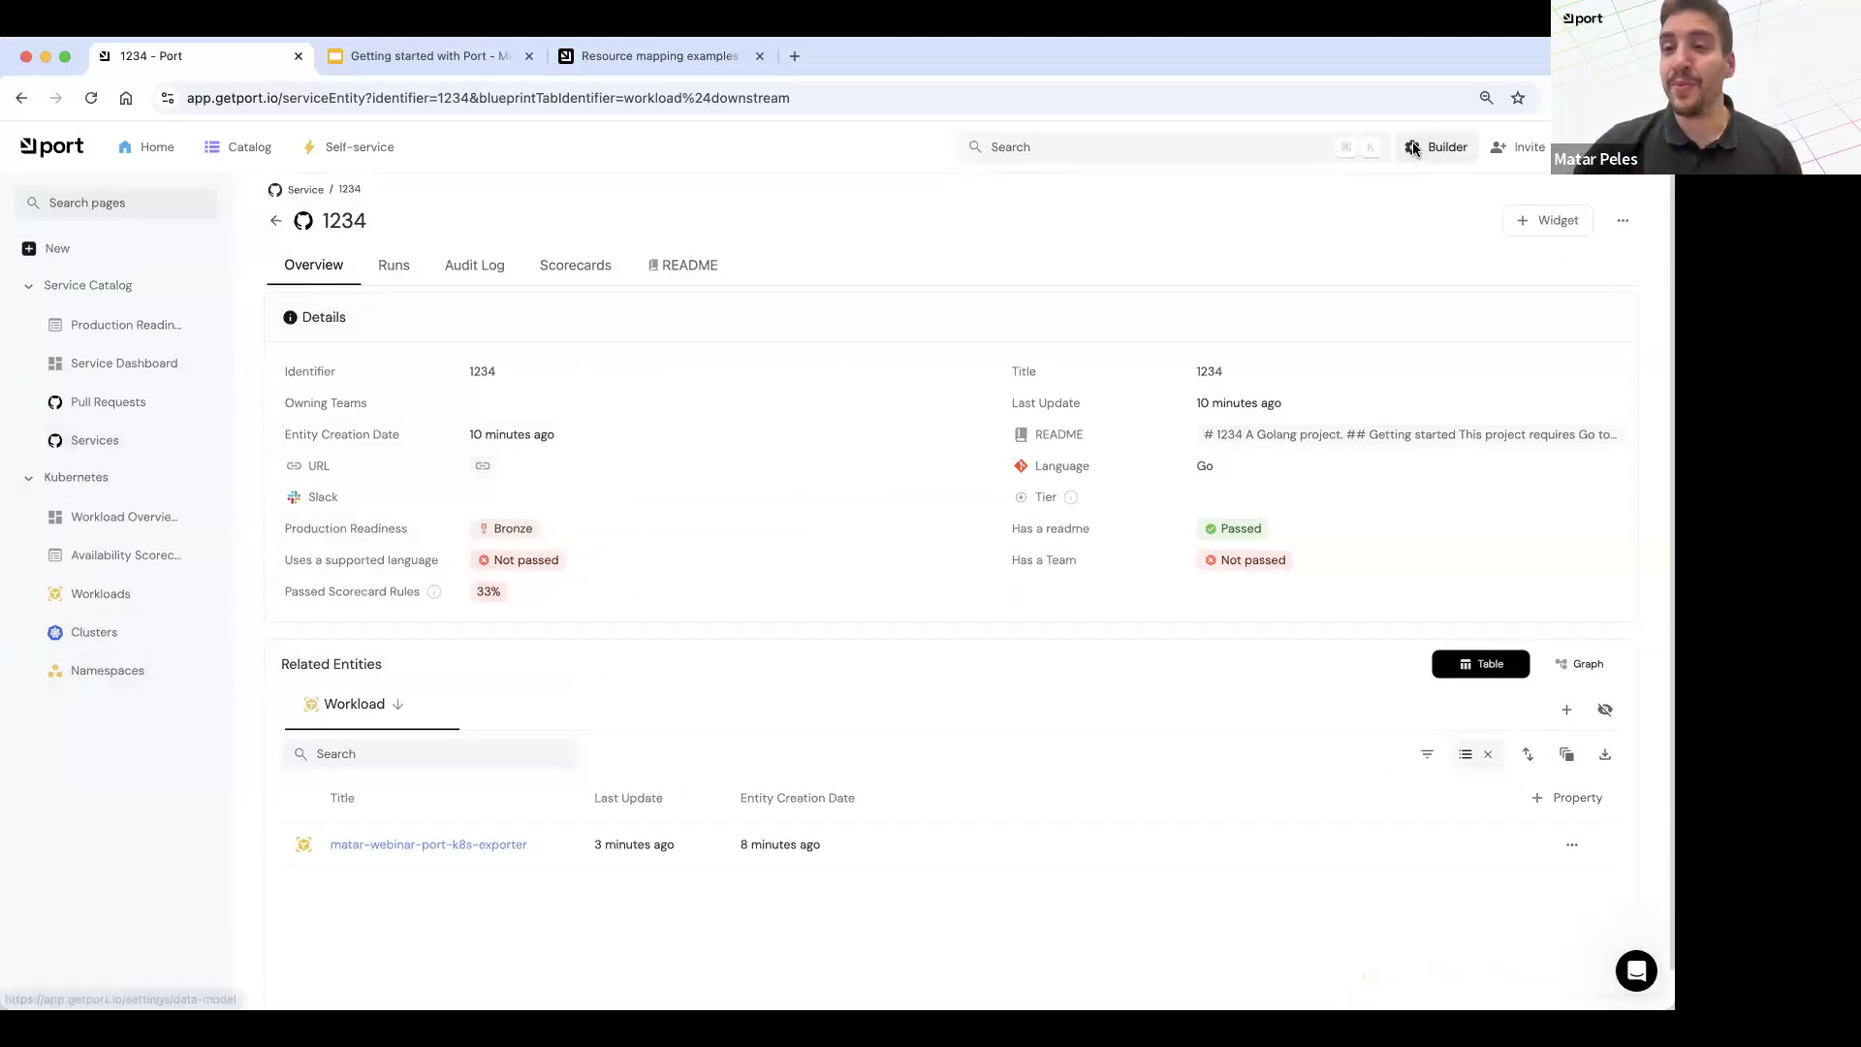
pyautogui.click(85, 248)
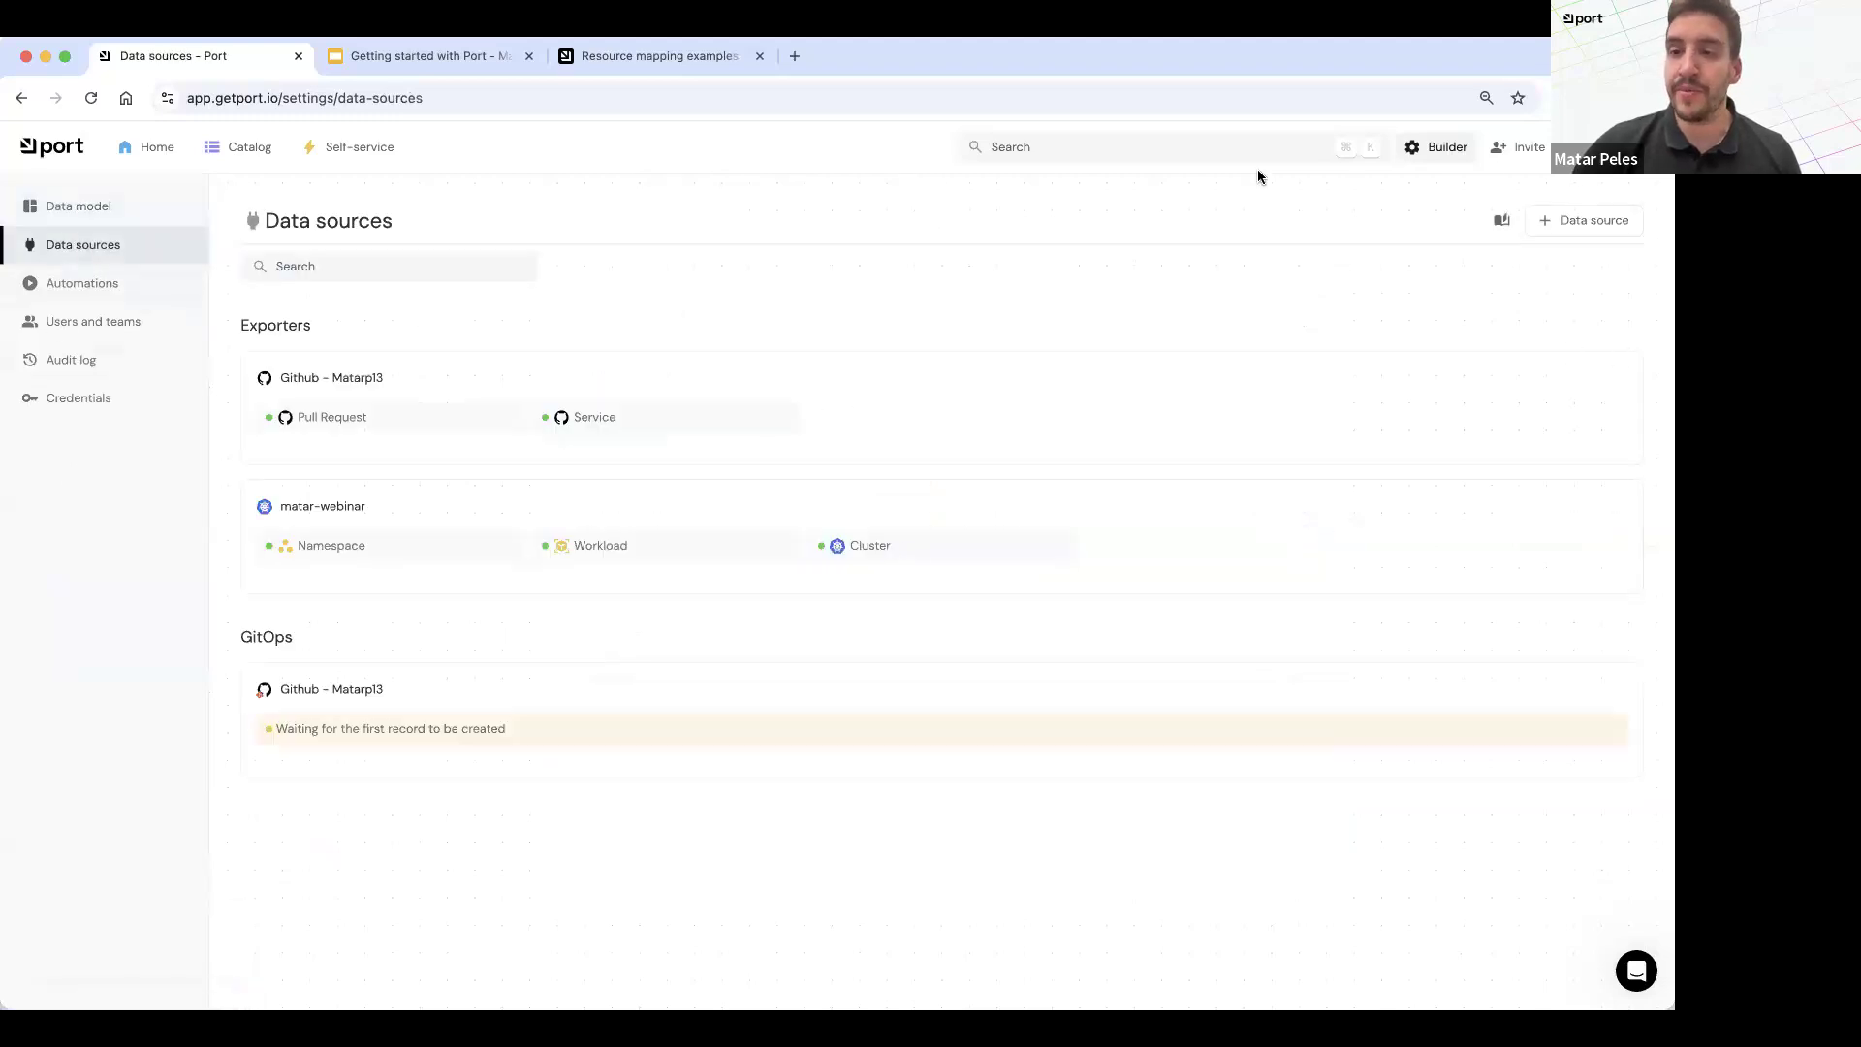
pyautogui.click(1551, 221)
pyautogui.scroll(-3, 881, 649)
pyautogui.scroll(-5, 761, 679)
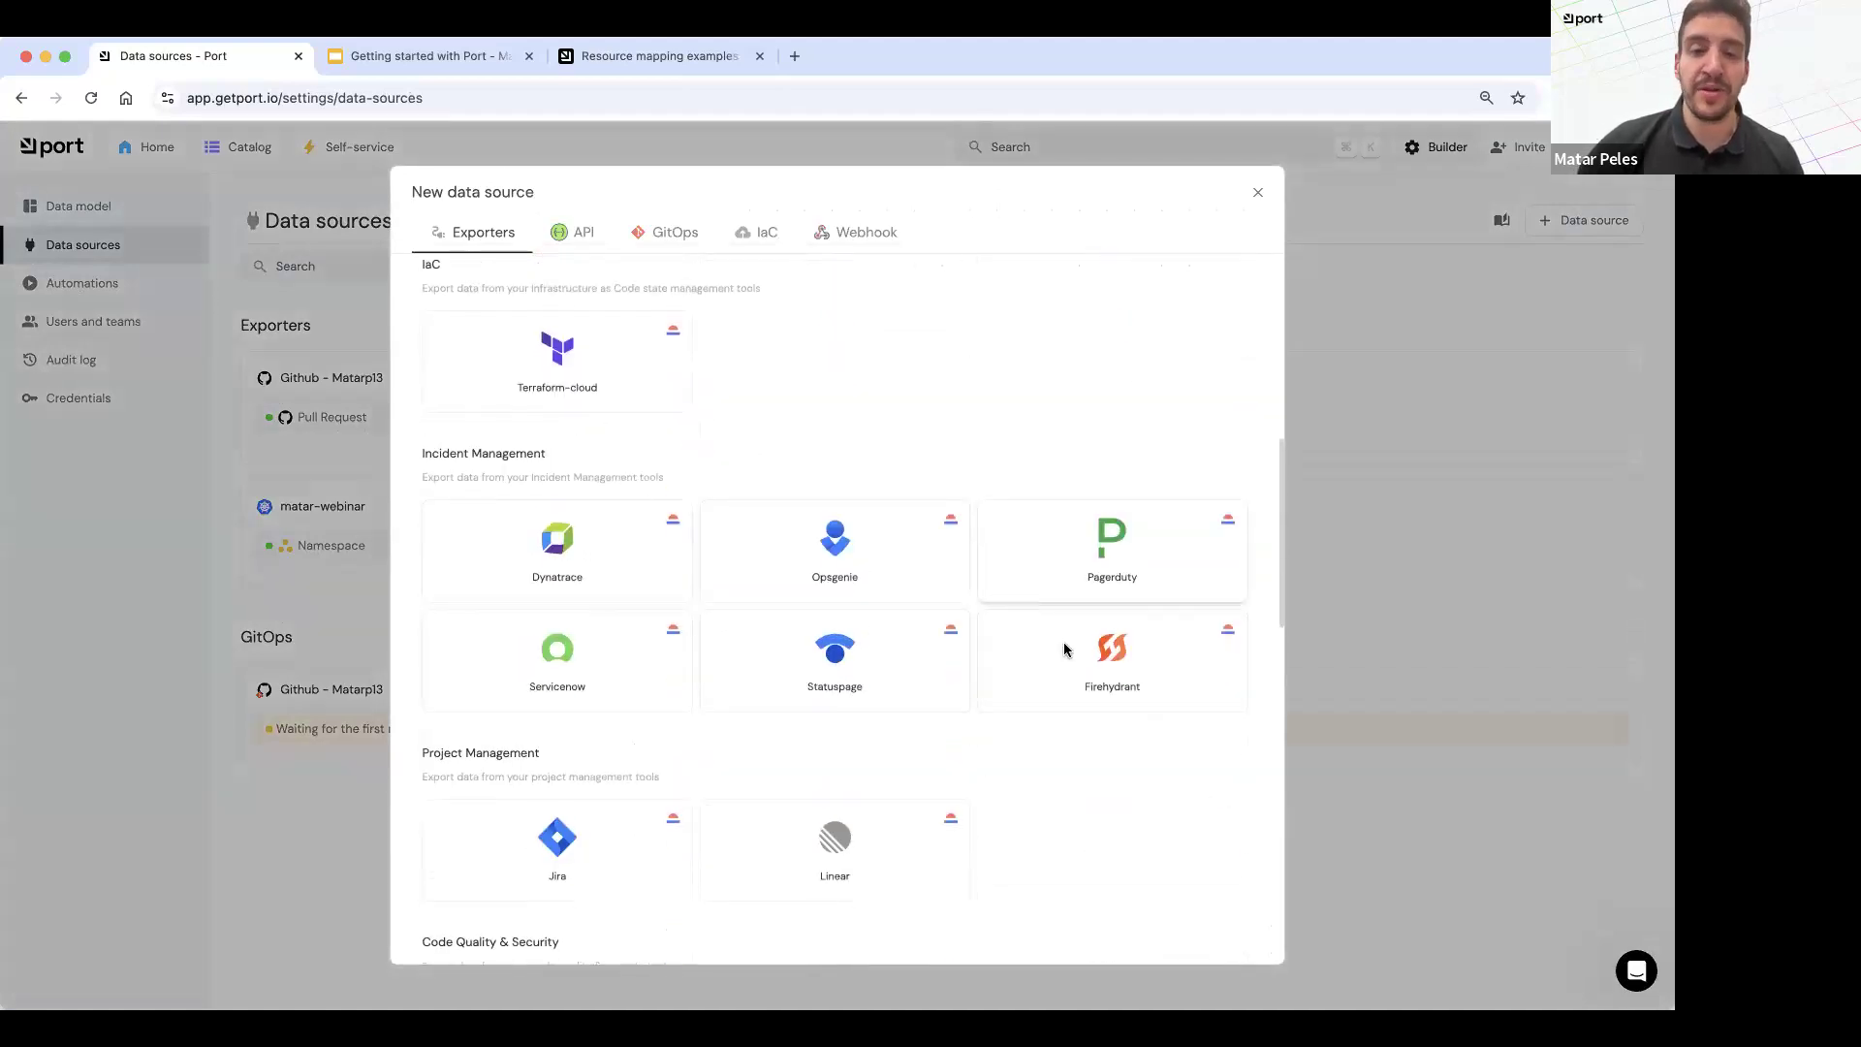
pyautogui.scroll(-5, 906, 766)
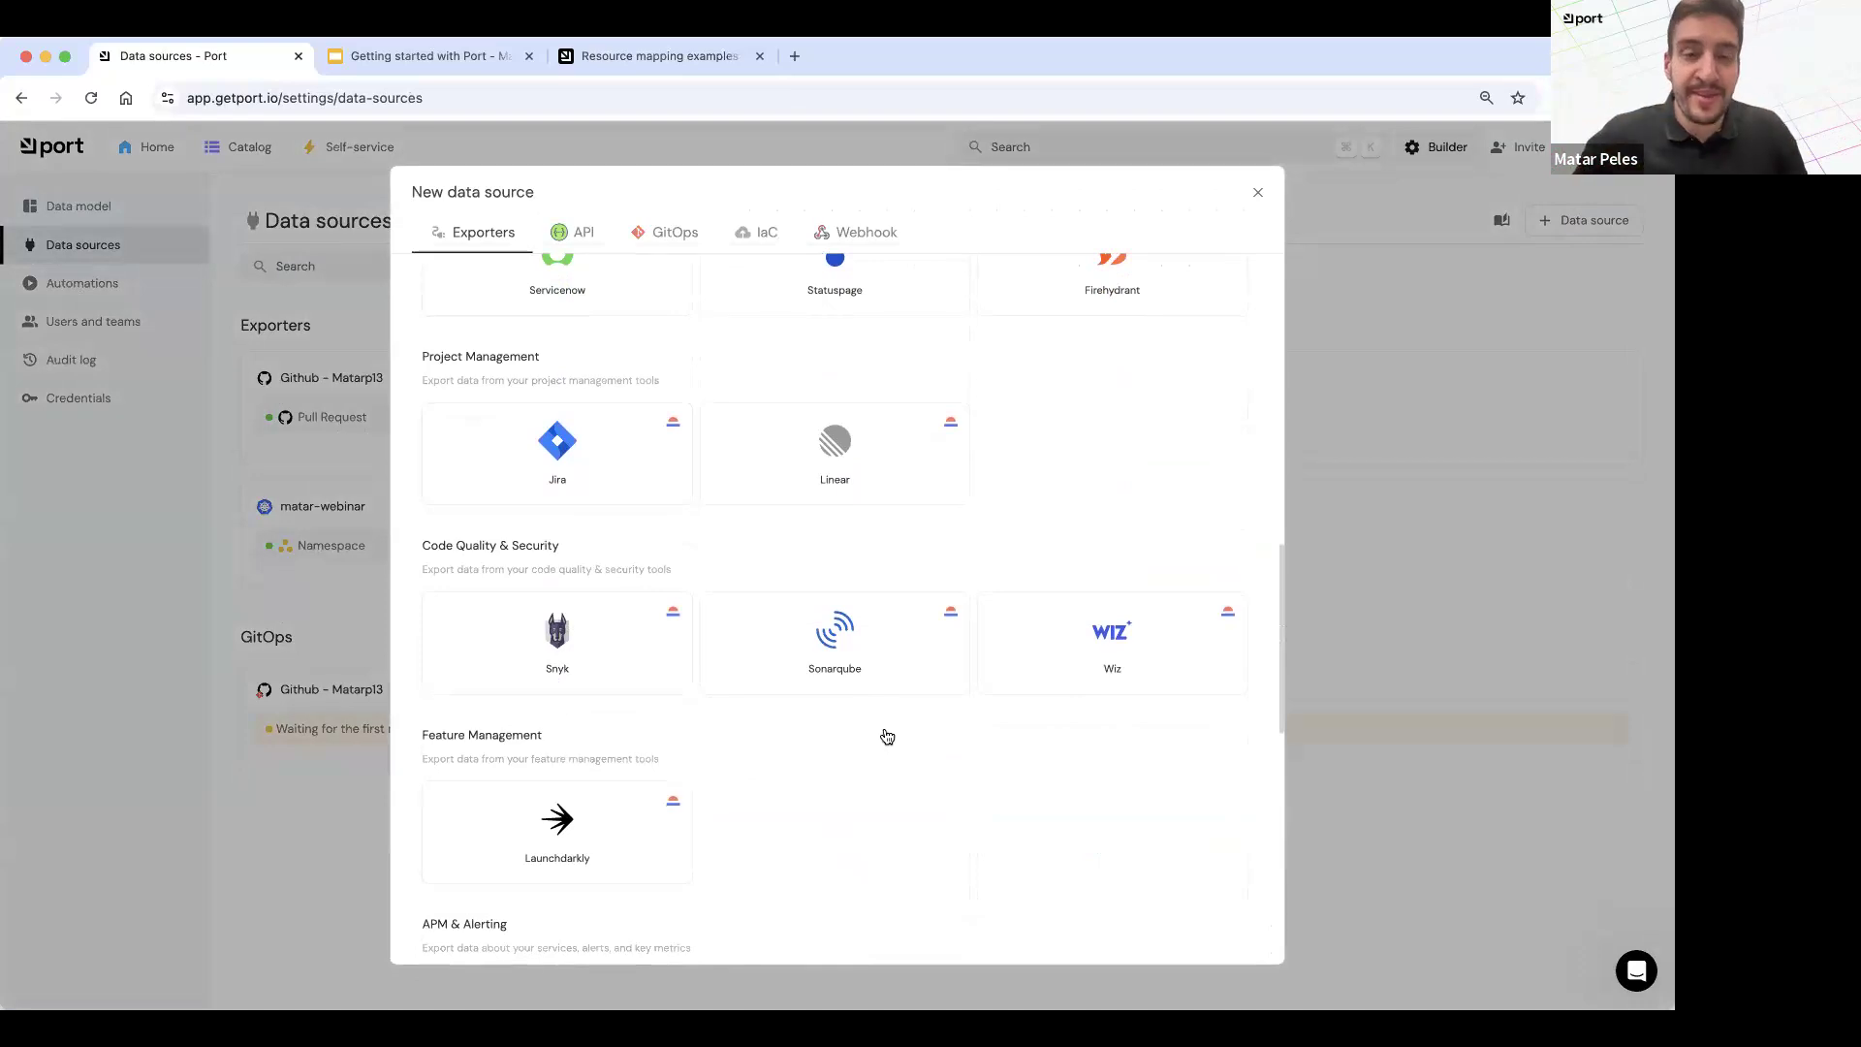
pyautogui.click(1259, 193)
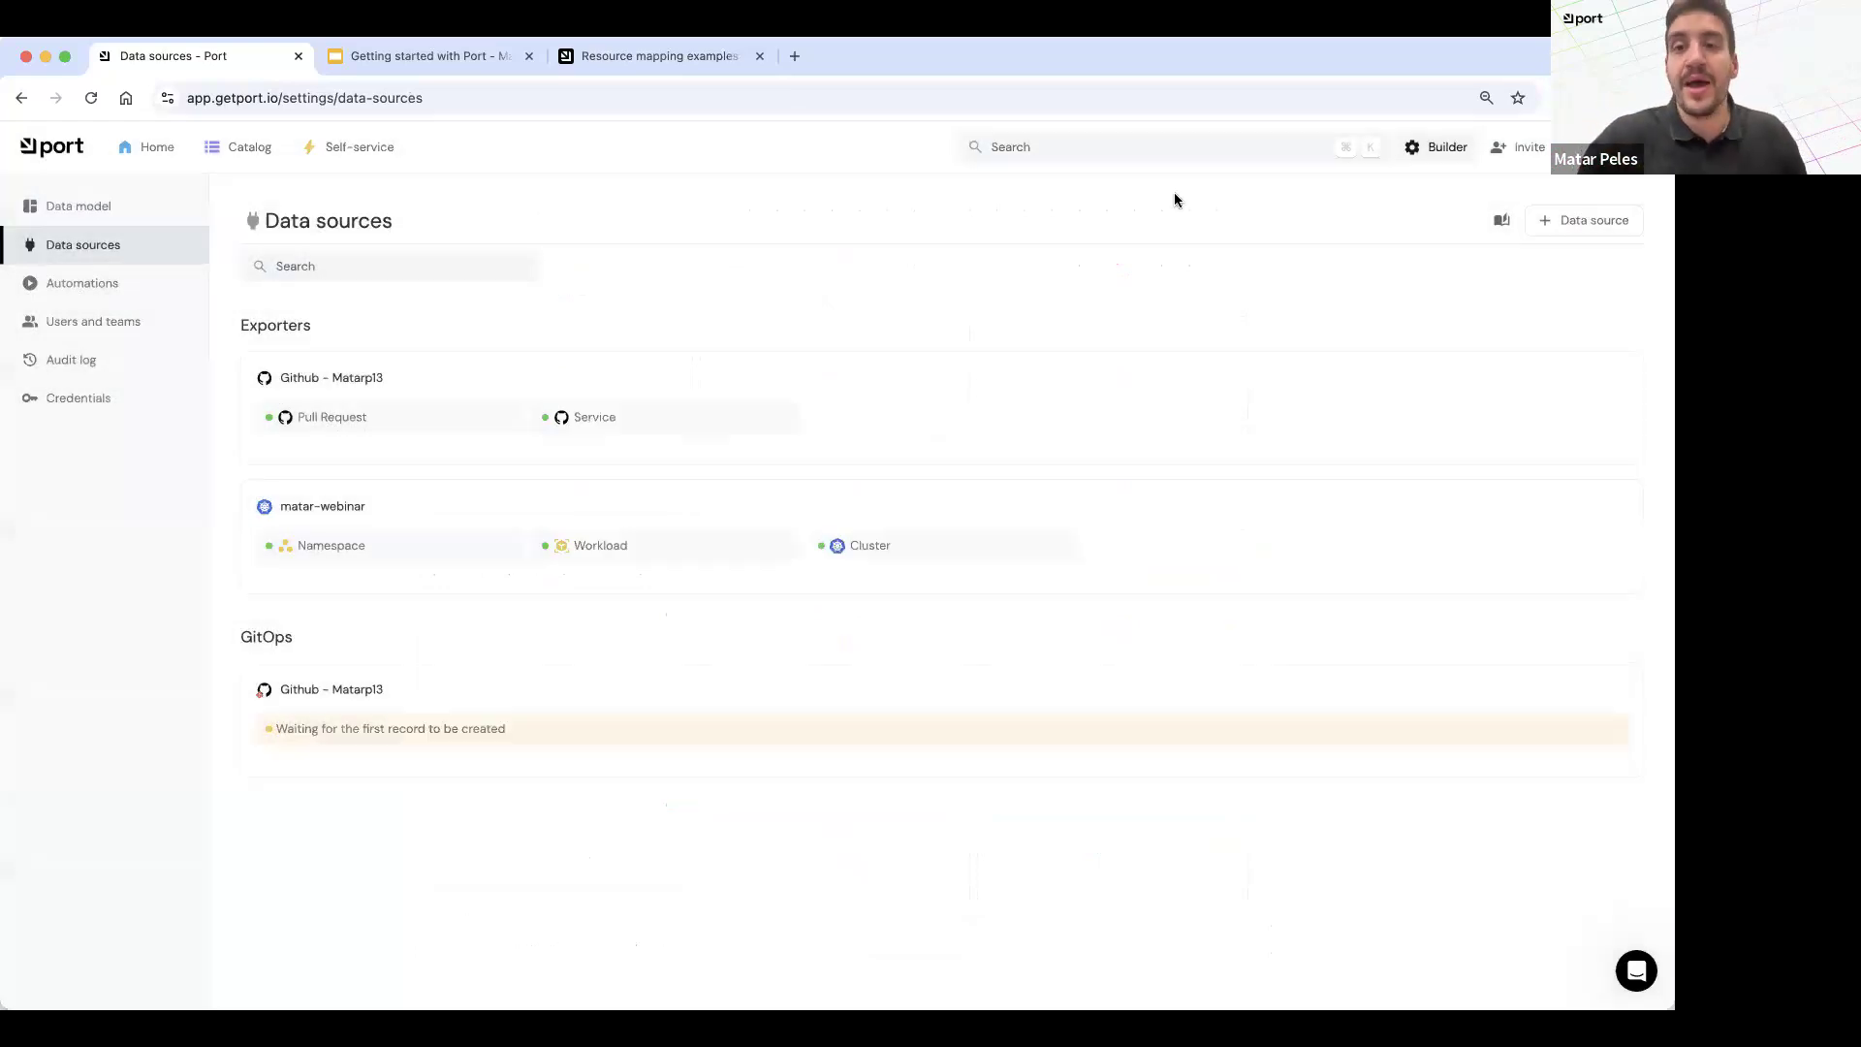
# Step: View the basic details form for a new self-service action and discard it without creating the action
pyautogui.click(357, 150)
pyautogui.click(852, 745)
pyautogui.click(631, 318)
pyautogui.click(494, 354)
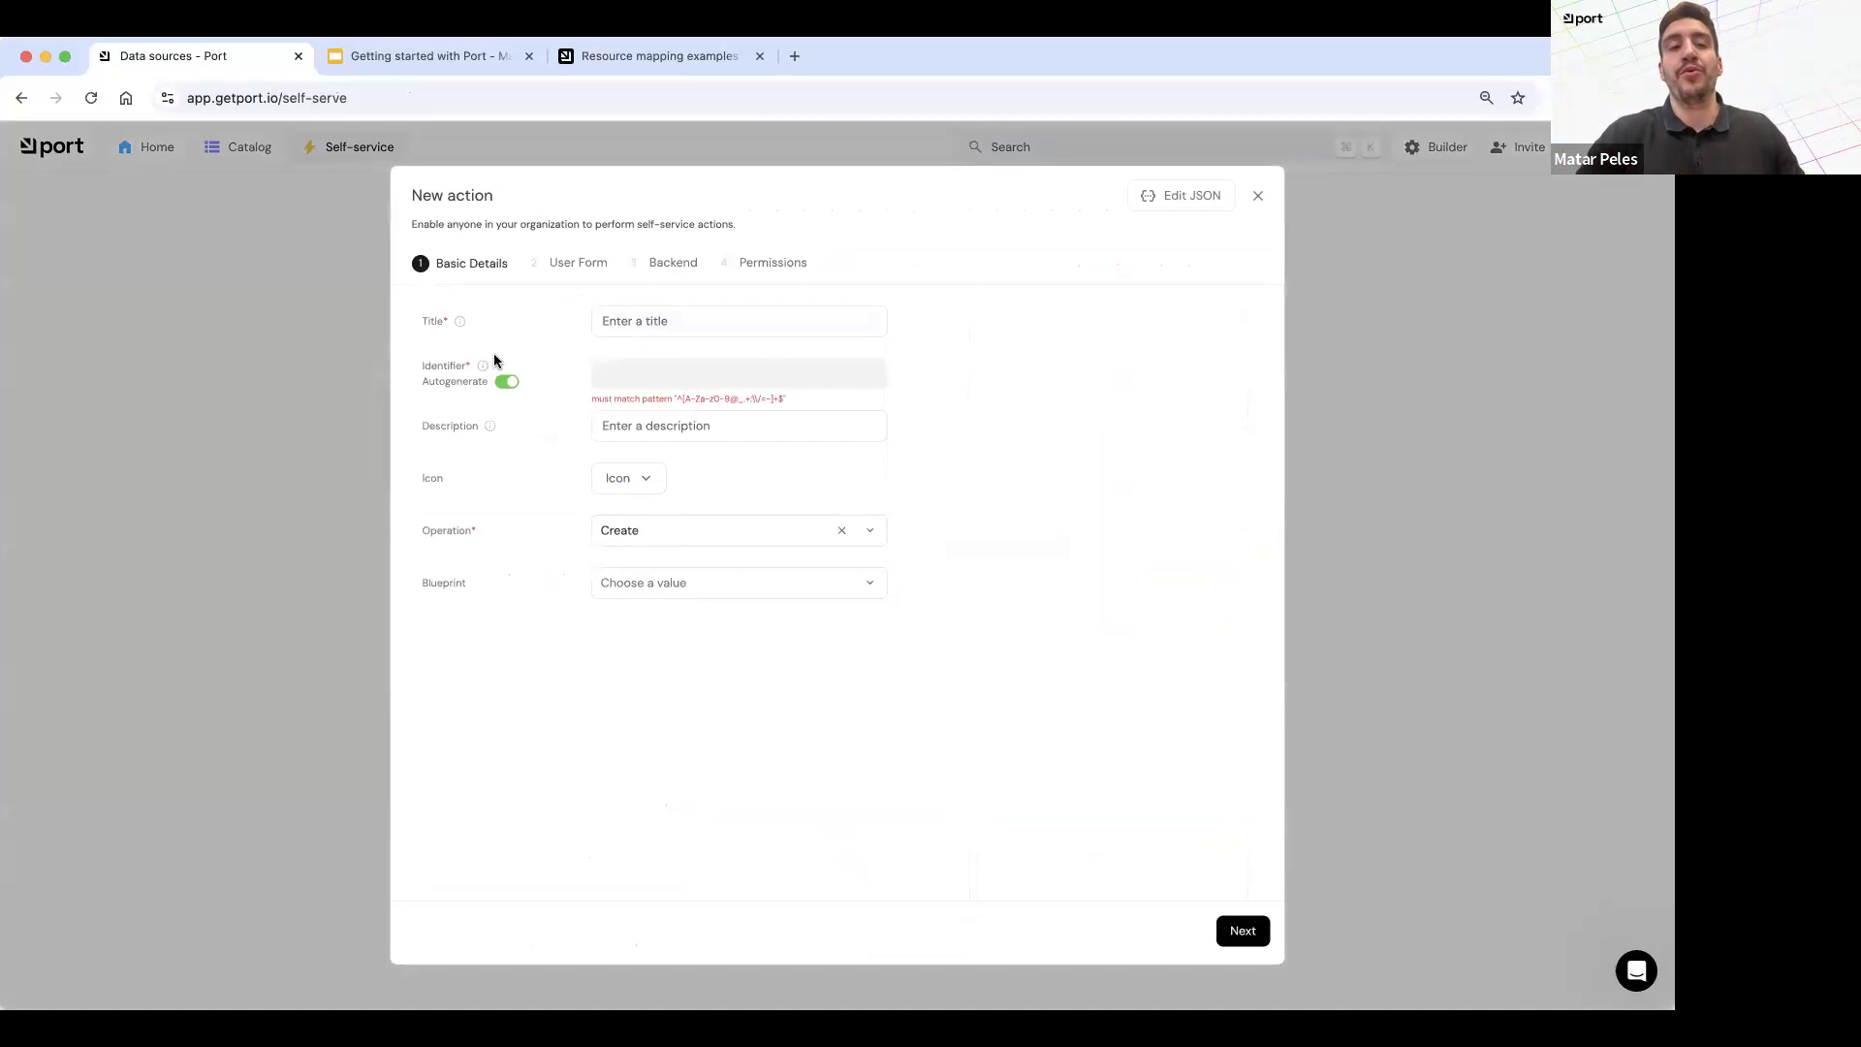
pyautogui.click(272, 310)
pyautogui.click(906, 621)
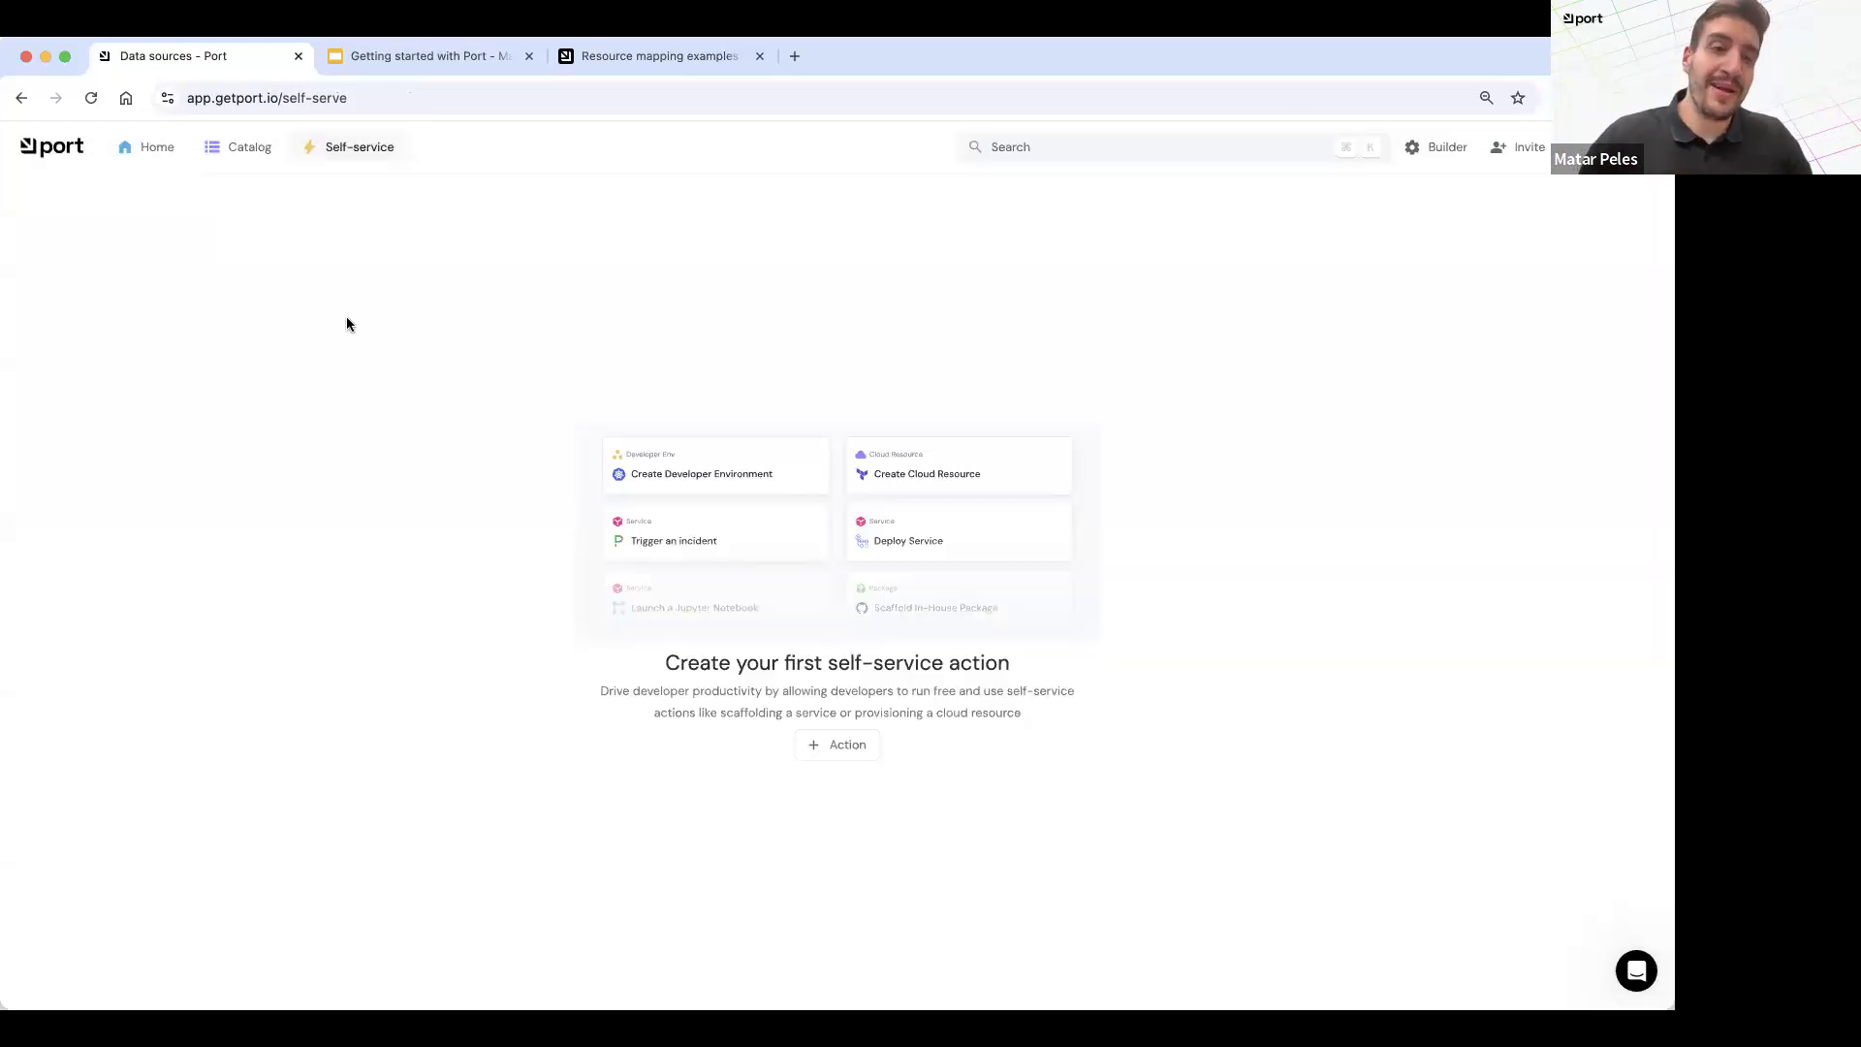
# Step: View the Production Readiness dashboard in the catalog, revisit the self-service page, and return to the catalog
pyautogui.click(210, 149)
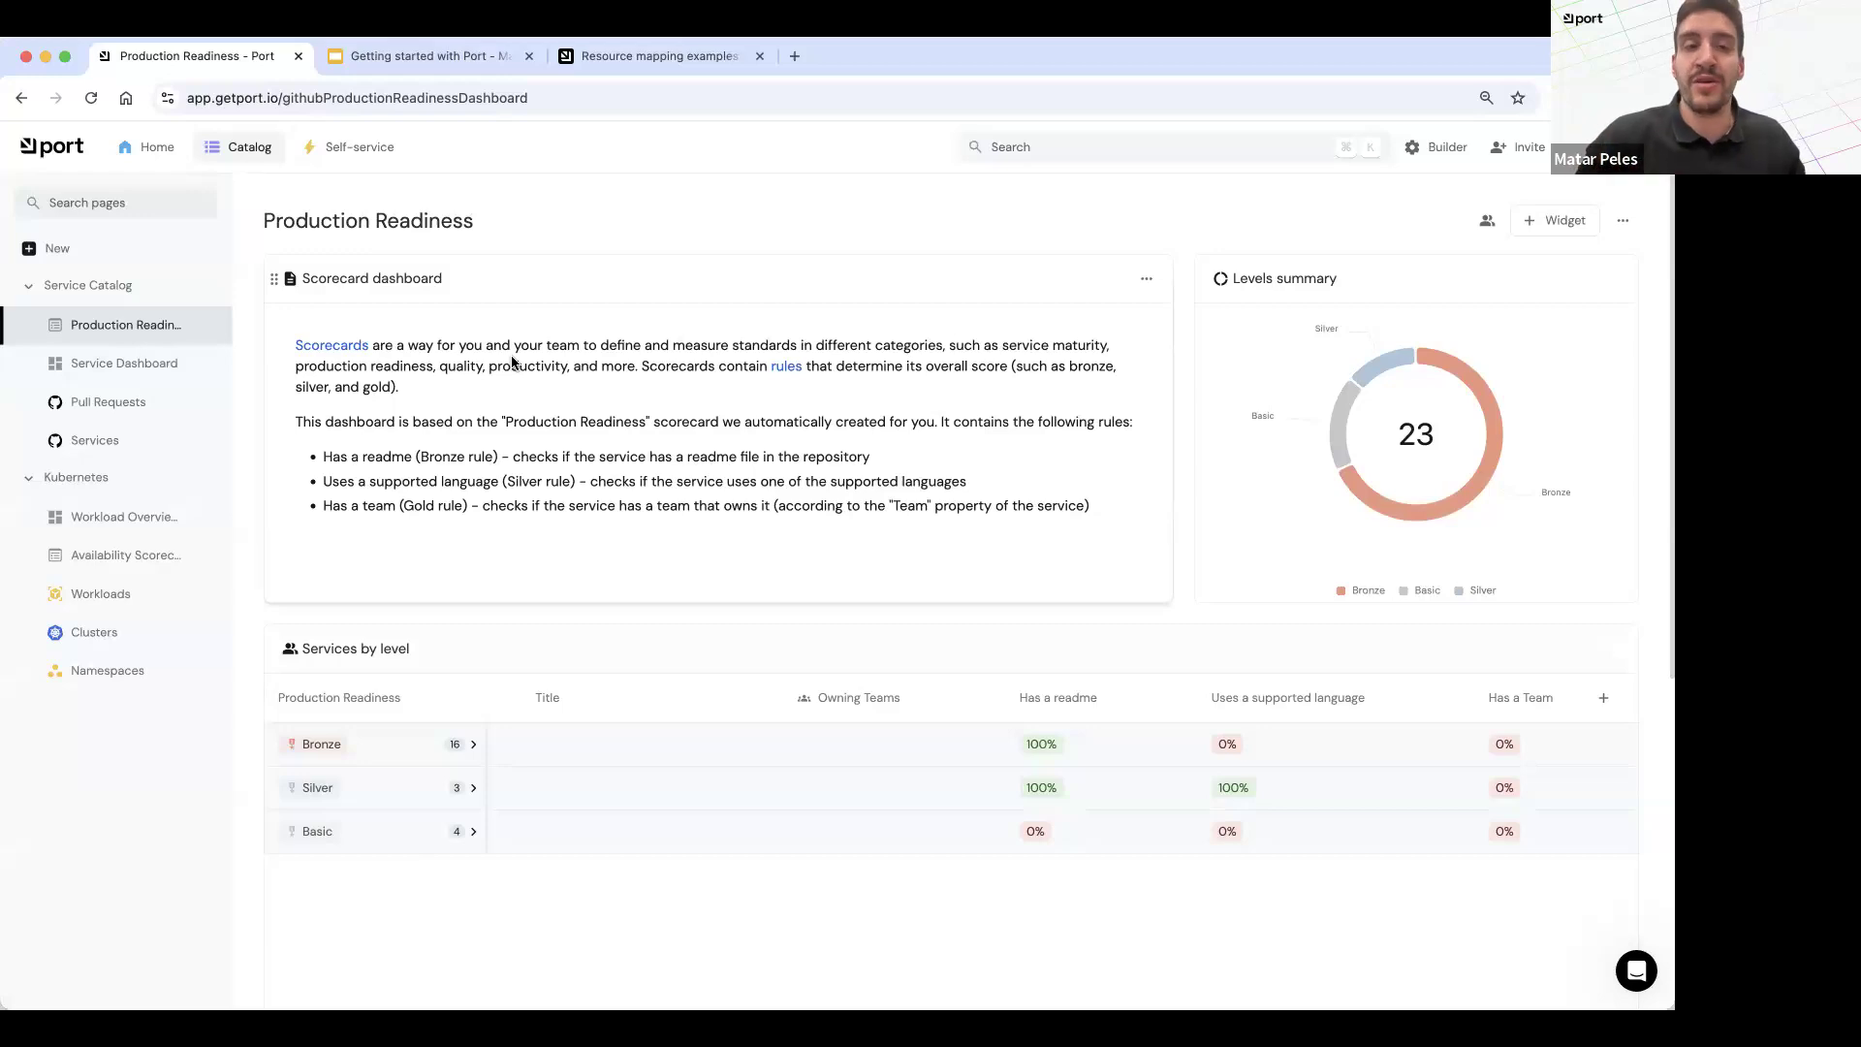
pyautogui.click(335, 147)
pyautogui.click(244, 149)
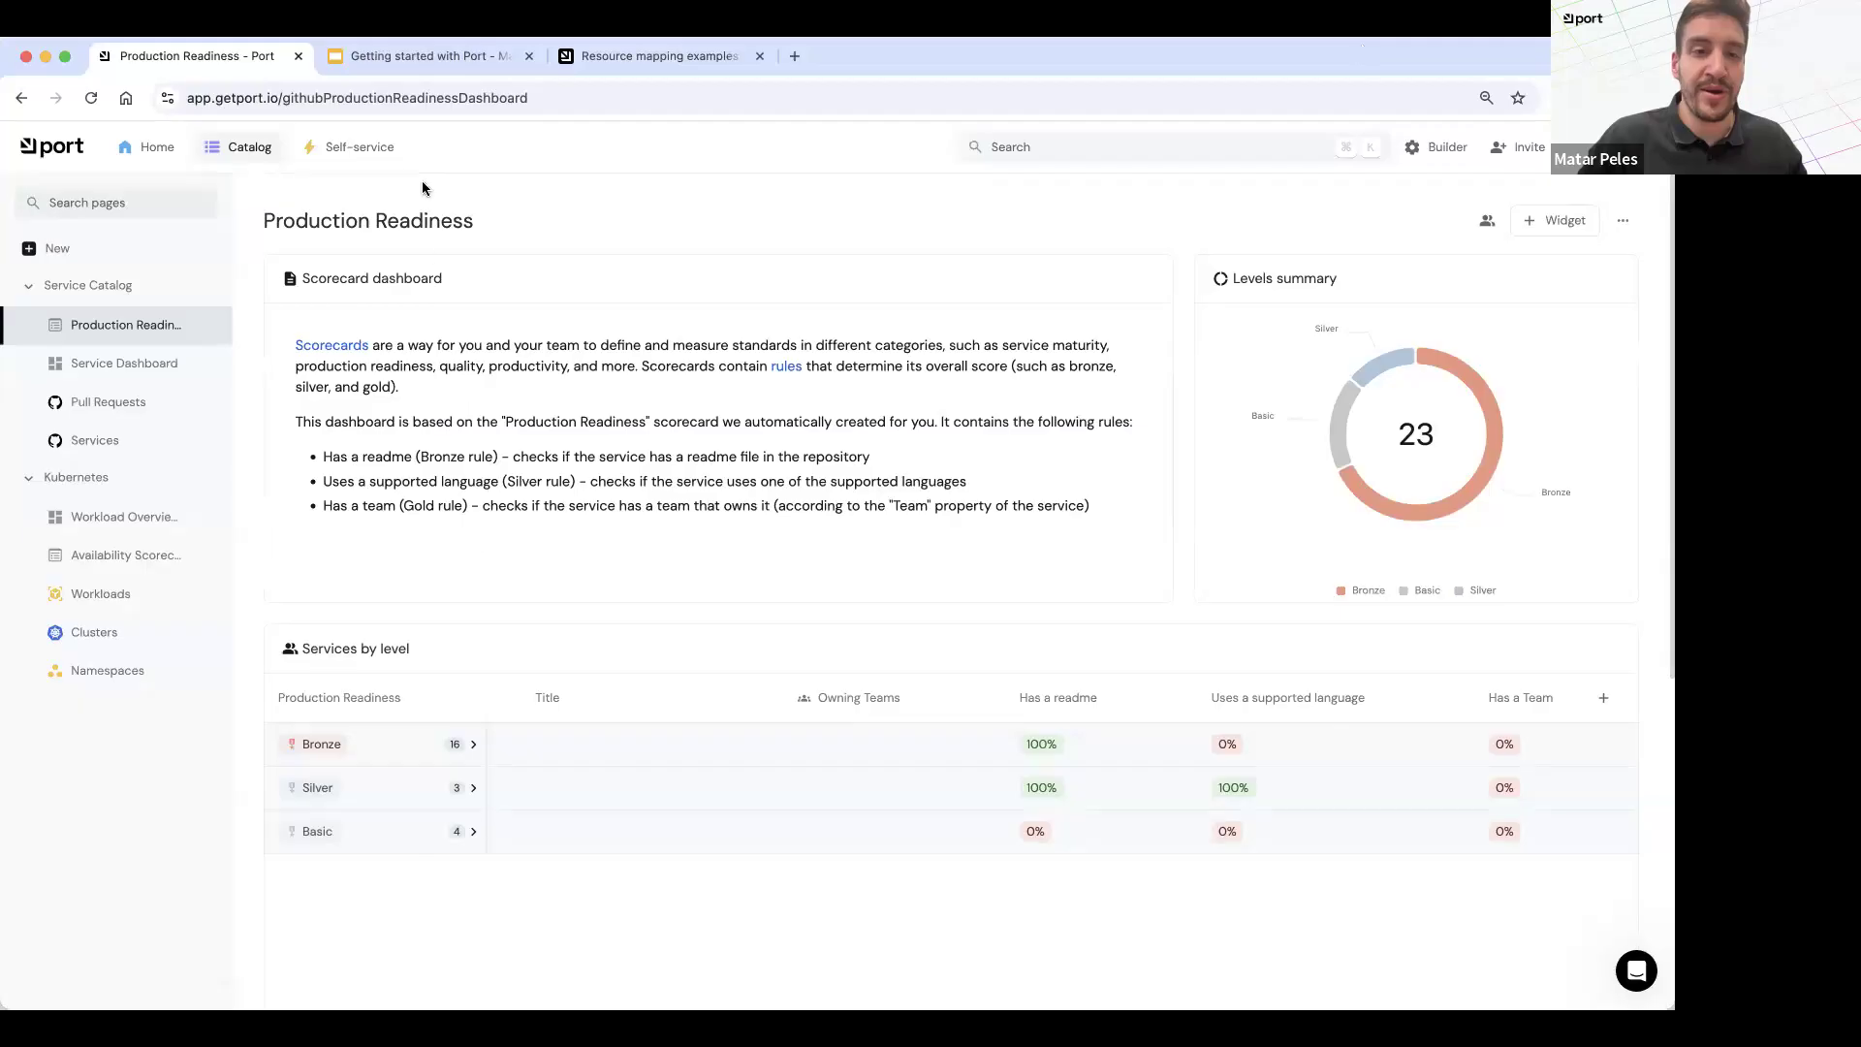
# Step: Switch to the Getting started with Port presentation in Google Slides and present the "Where should I begin?" slide full screen
pyautogui.click(427, 55)
pyautogui.scroll(-2, 121, 795)
pyautogui.click(113, 832)
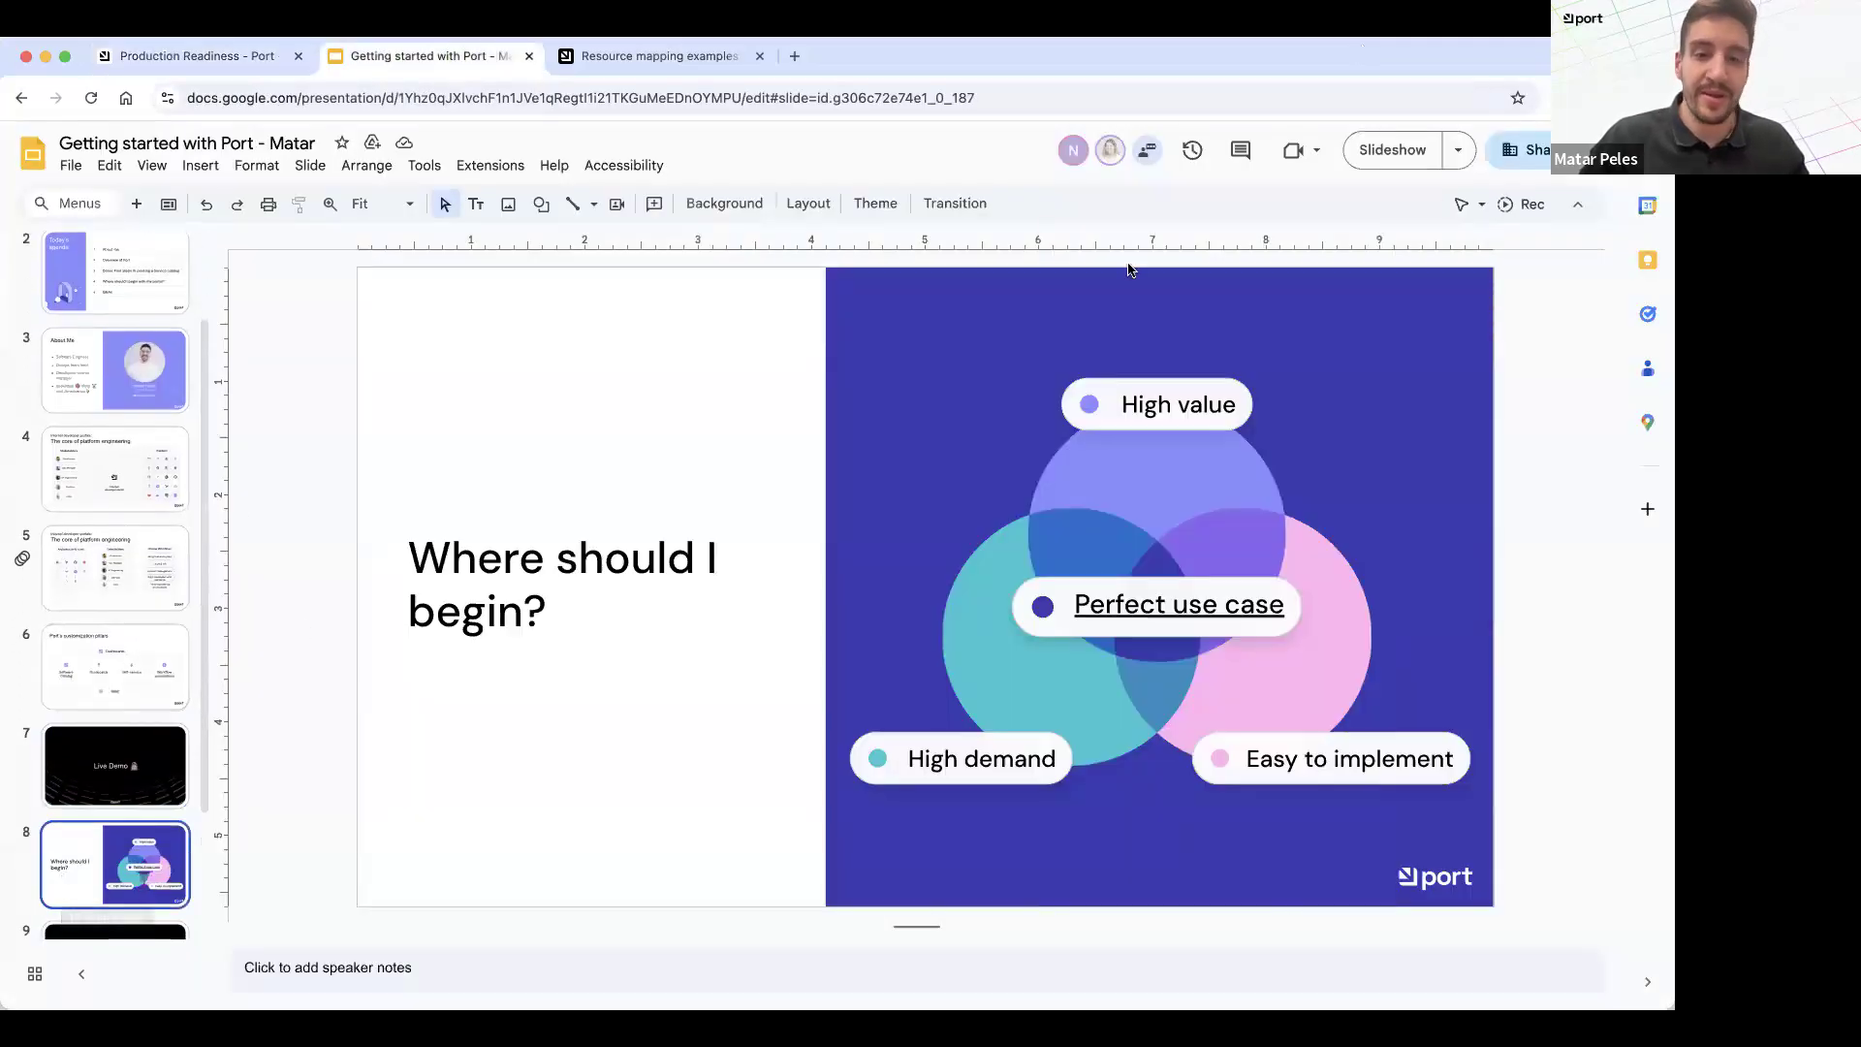
pyautogui.click(1405, 147)
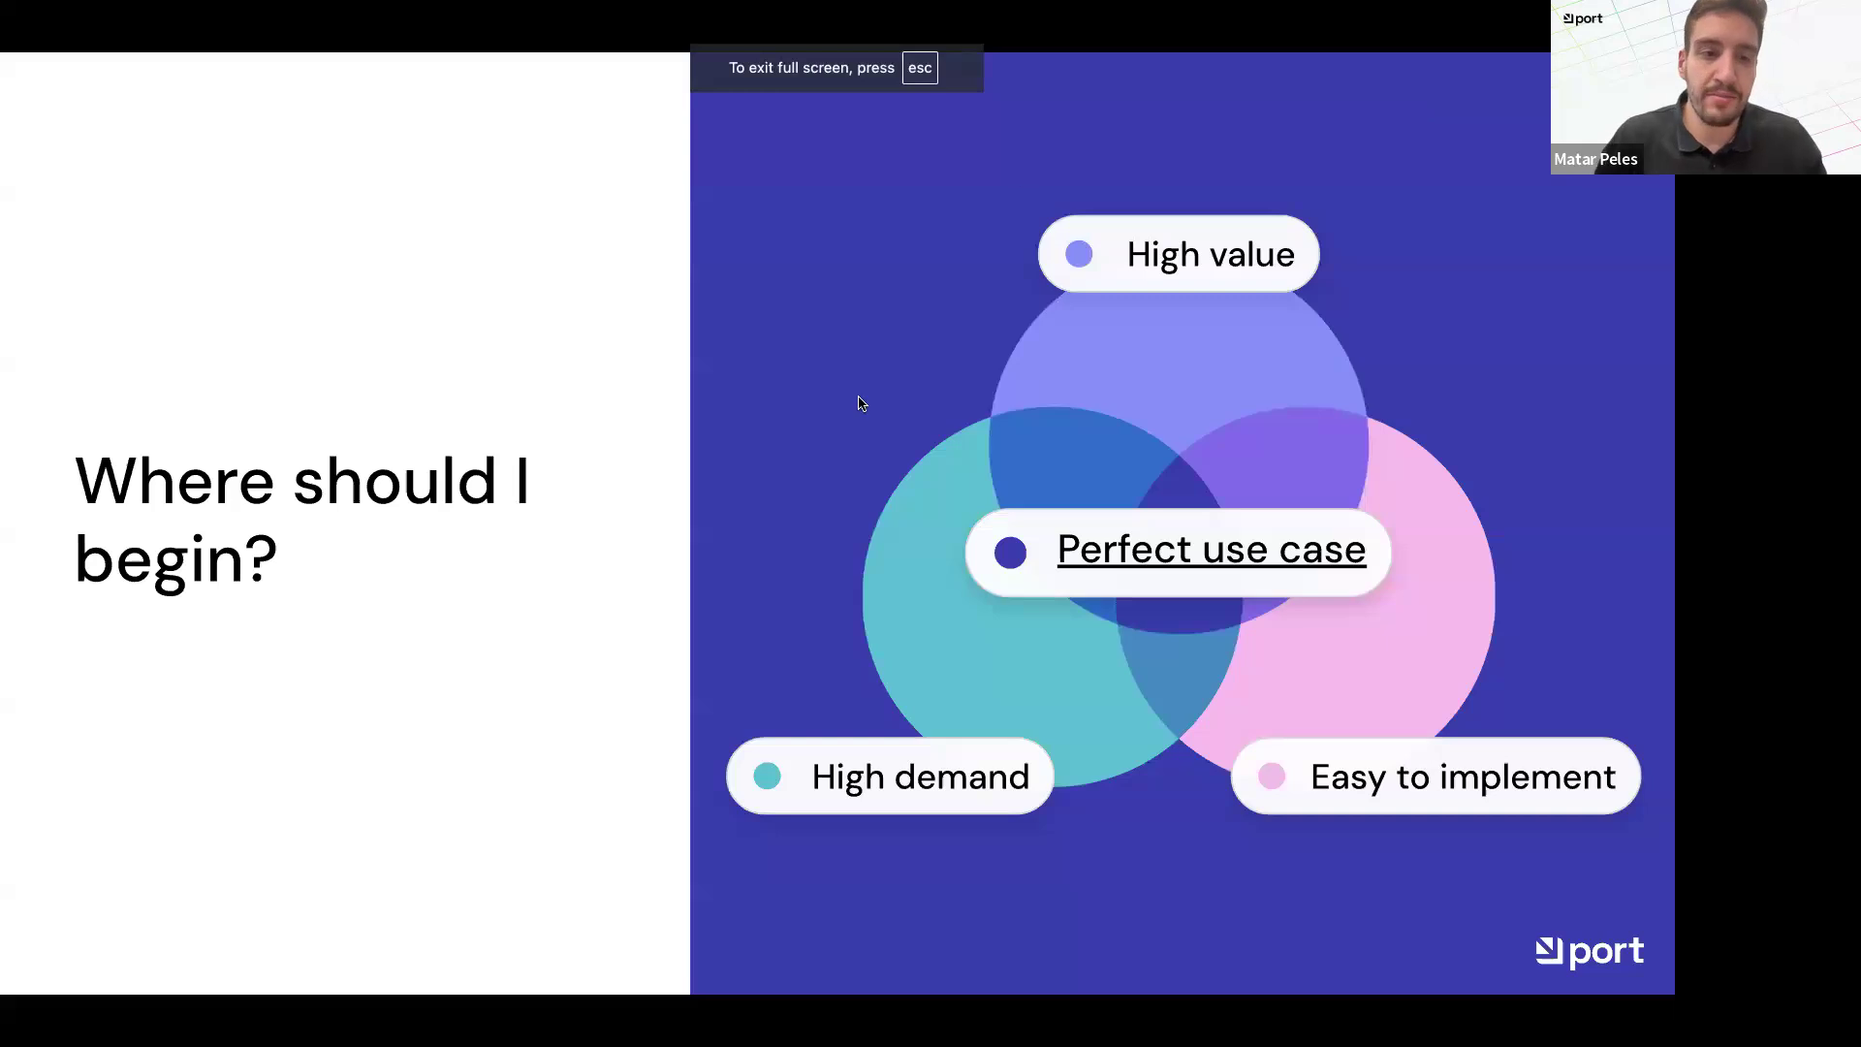